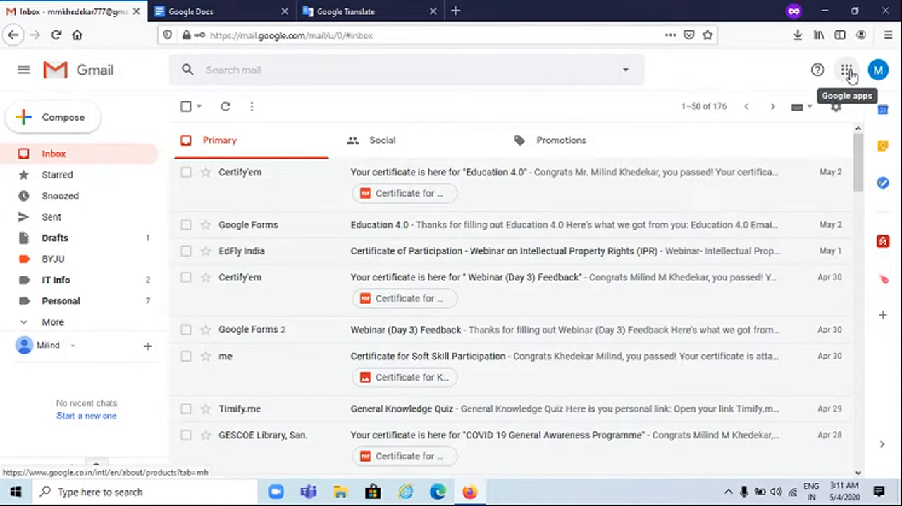
pyautogui.click(849, 73)
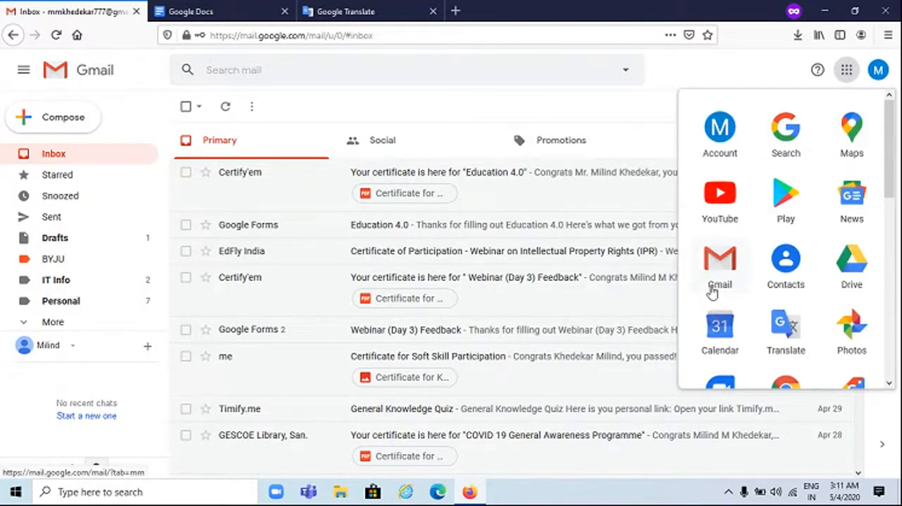
pyautogui.scroll(-1, 713, 294)
pyautogui.scroll(-3, 713, 294)
pyautogui.scroll(-2, 710, 289)
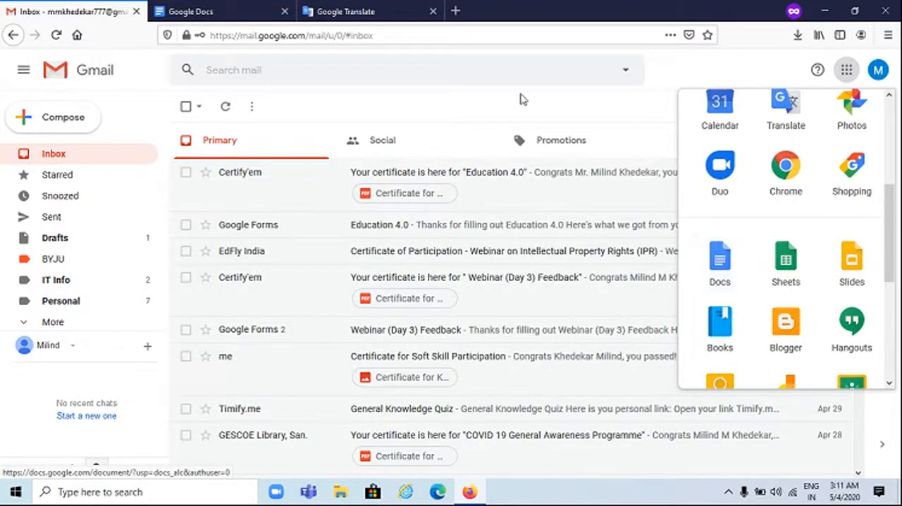
# Switch to the already open Google Docs page and go from there to Google Forms
pyautogui.click(231, 15)
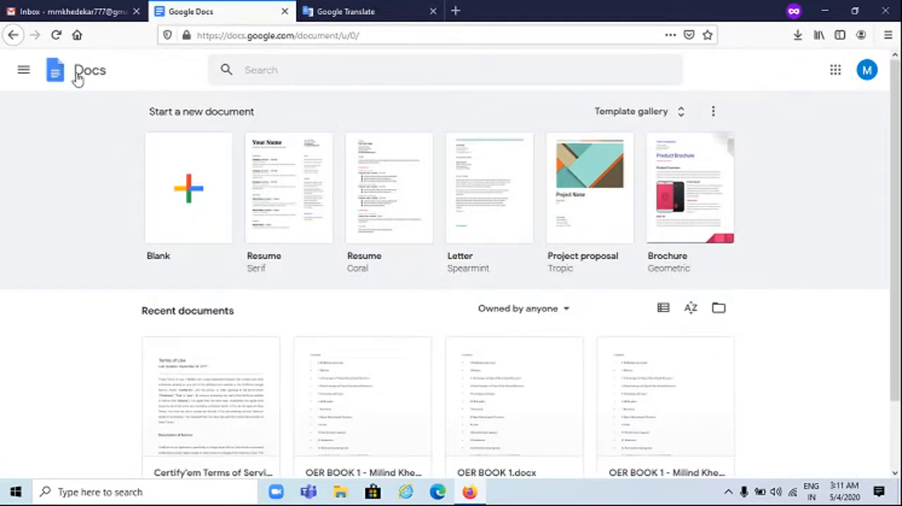
pyautogui.click(25, 73)
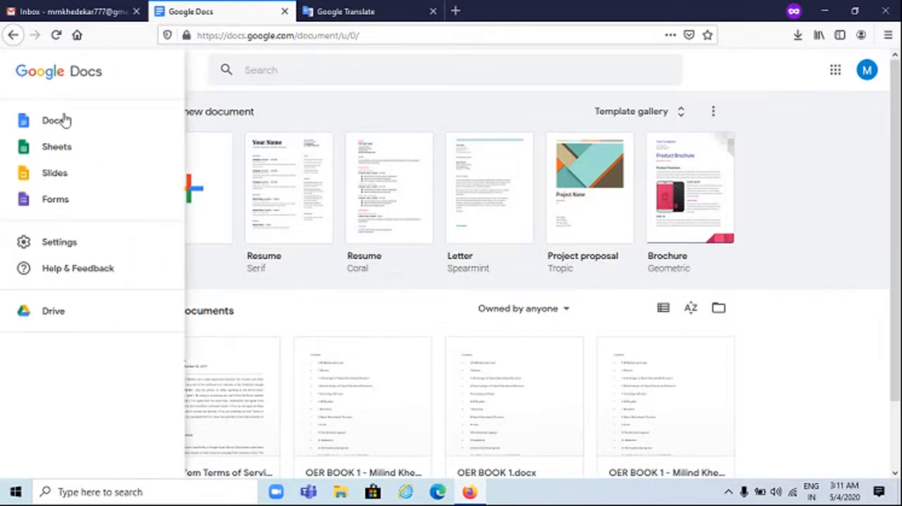
pyautogui.click(73, 203)
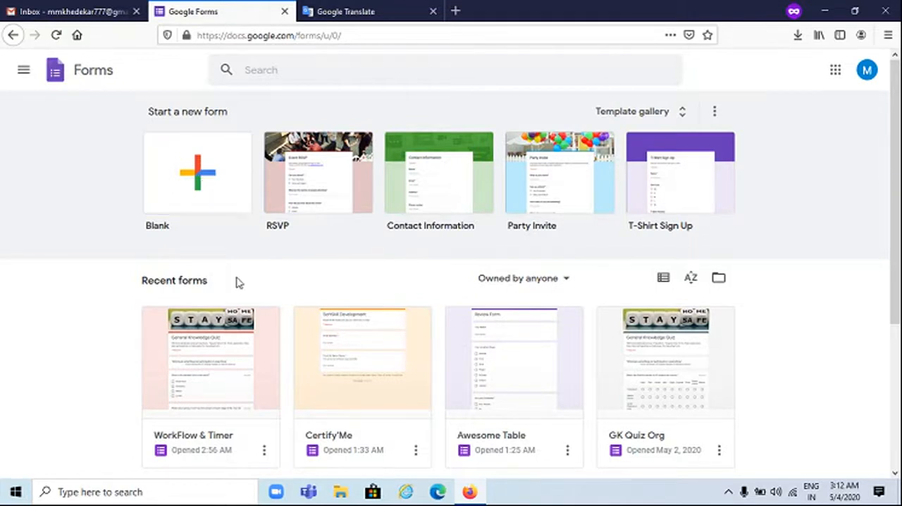
# Start a new blank form from the Forms home page
pyautogui.scroll(-3, 236, 282)
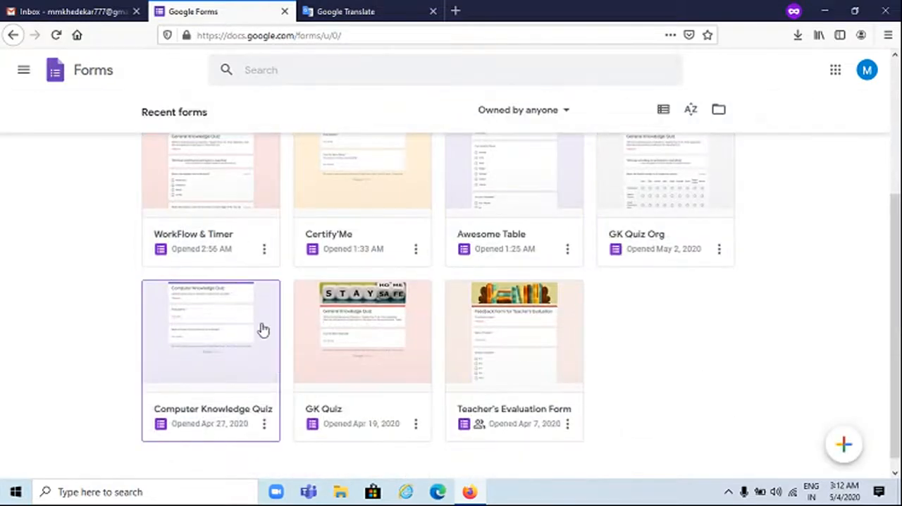
pyautogui.scroll(3, 219, 263)
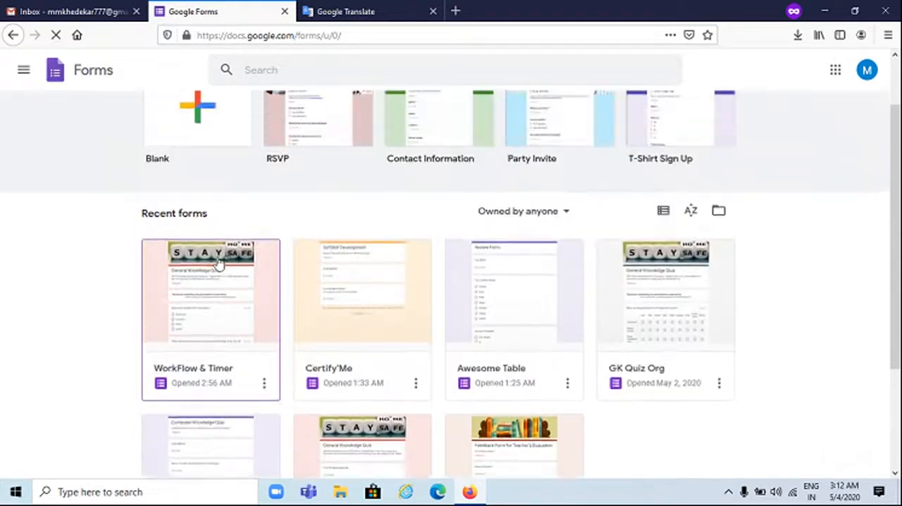
pyautogui.click(198, 173)
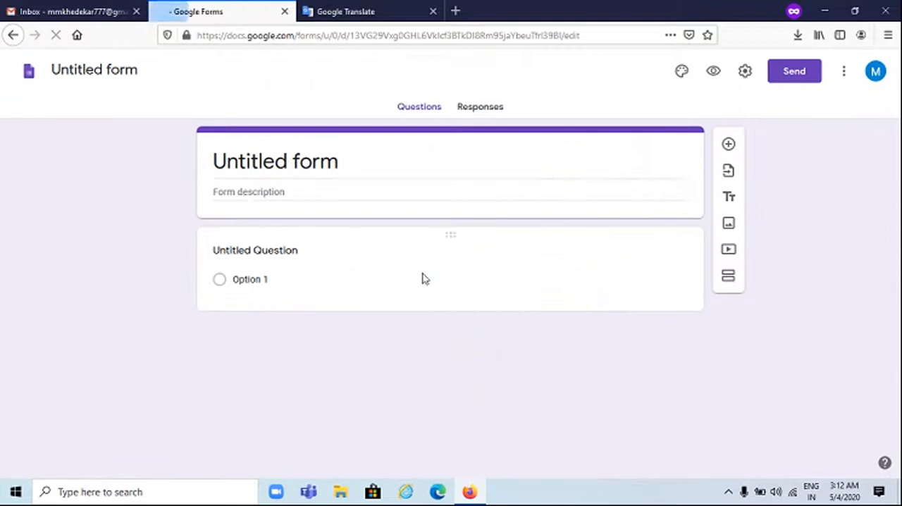
# Replace the placeholder title in the form header with "Educational Survey"
pyautogui.click(349, 162)
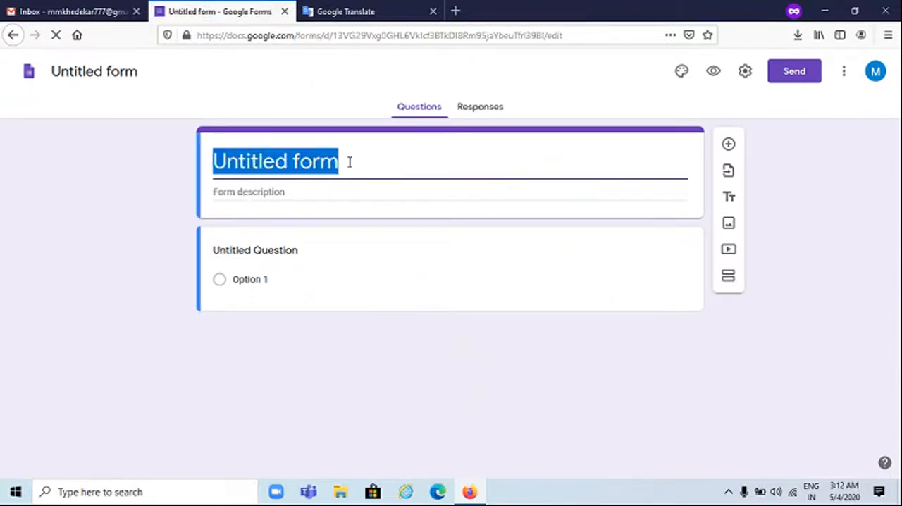
pyautogui.click(349, 163)
pyautogui.write('E')
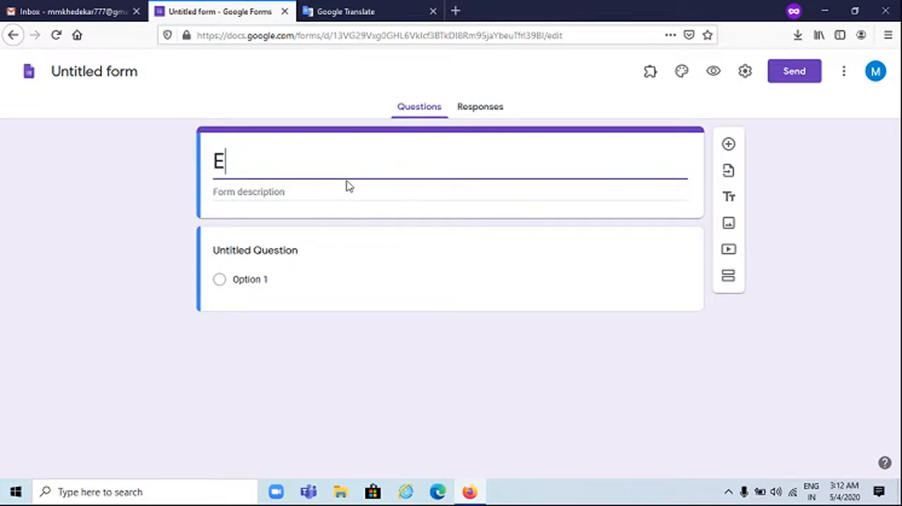
pyautogui.write('ducational Qu')
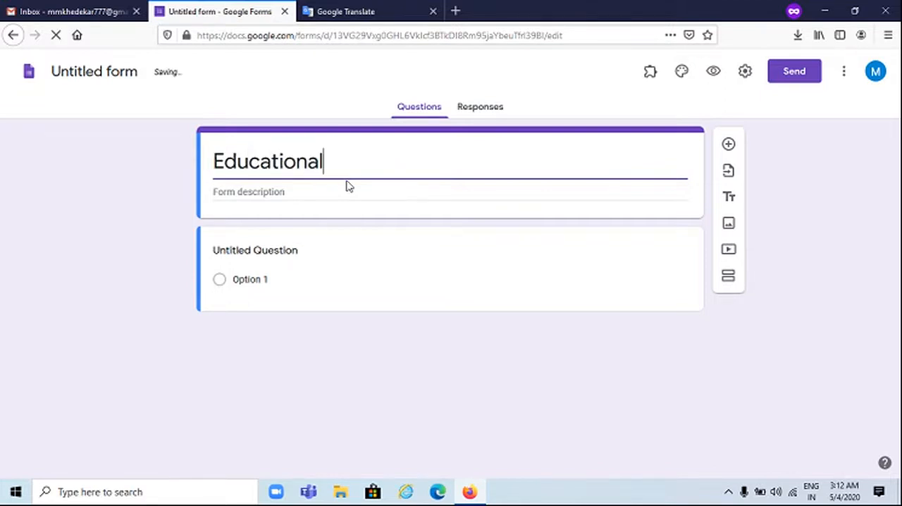
pyautogui.press('BackSpace')
pyautogui.press('BackSpace')
pyautogui.write('Survey')
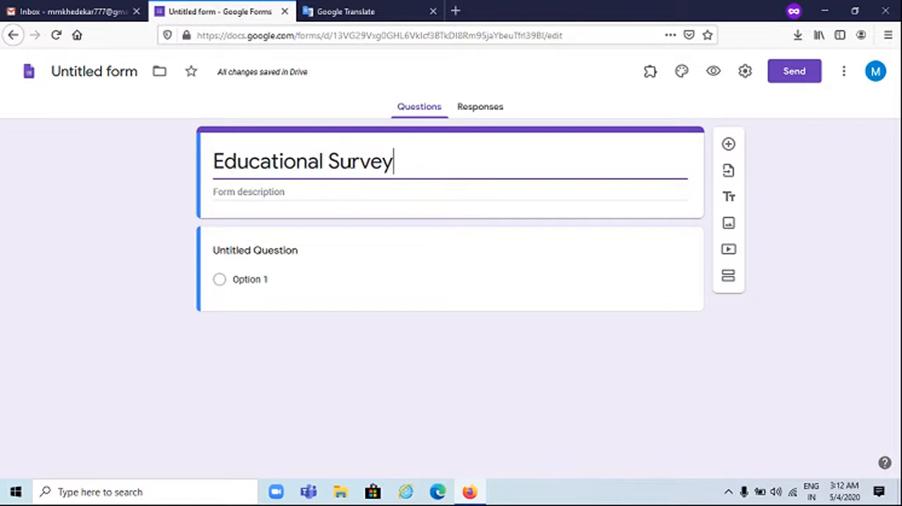
# Enter "Name of Student" as the text of the form's first question
pyautogui.click(268, 193)
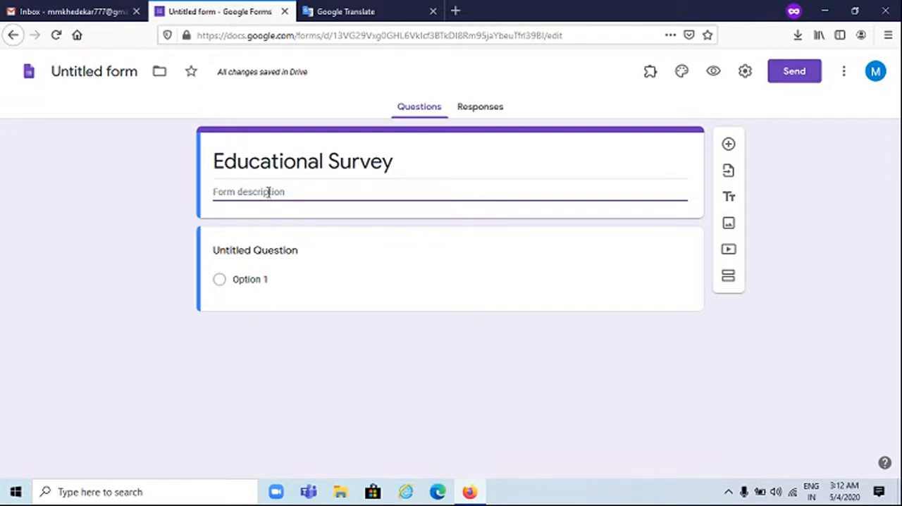
pyautogui.click(310, 253)
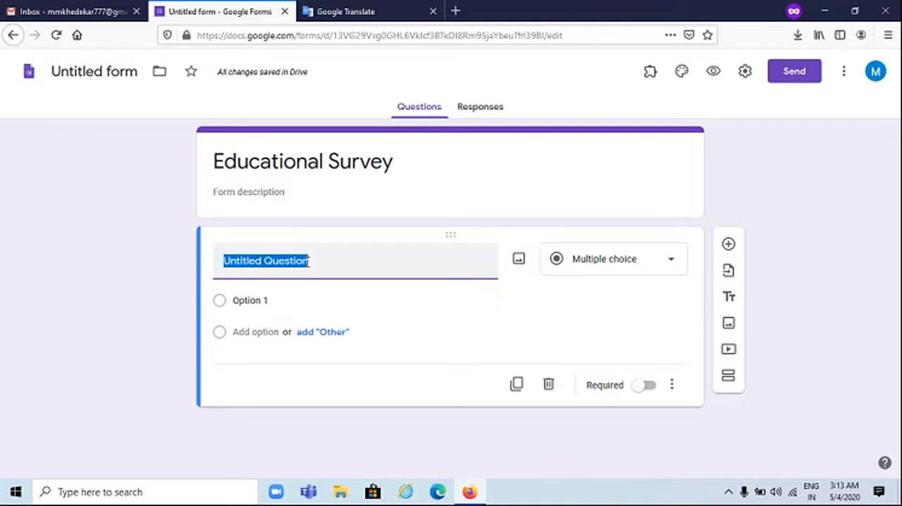
pyautogui.write('N')
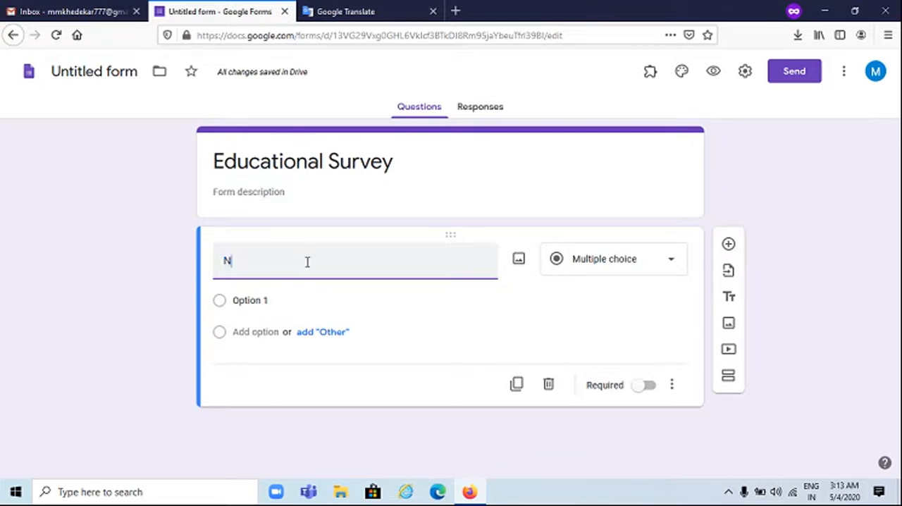
pyautogui.write('ame of Student')
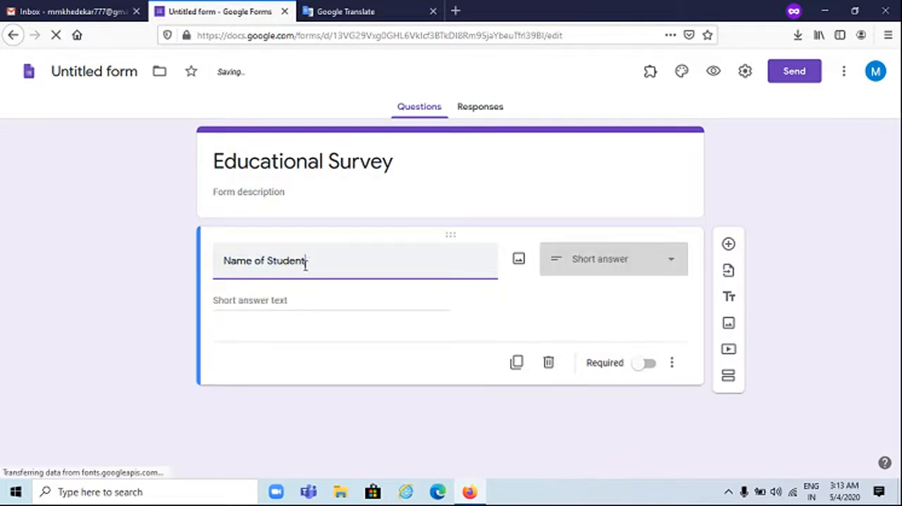
# Set the Name of Student question's type to Short answer and make the question required
pyautogui.click(597, 261)
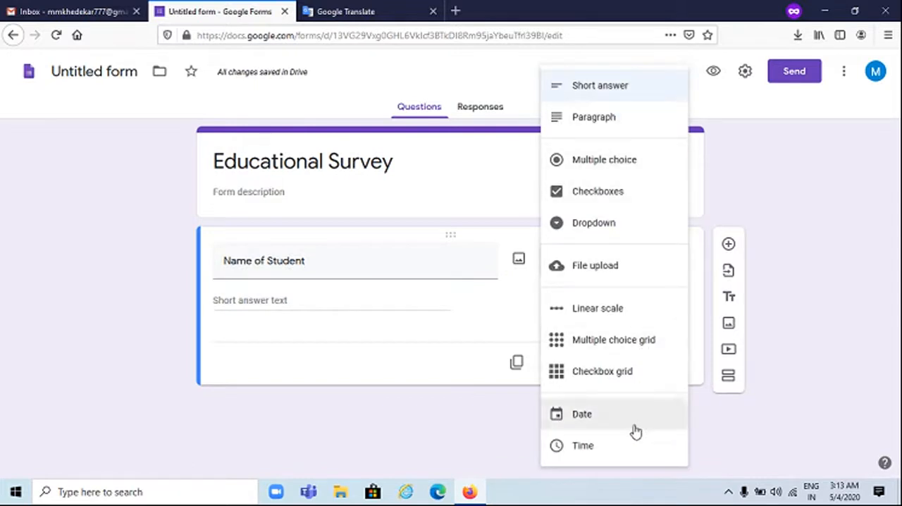
pyautogui.click(614, 86)
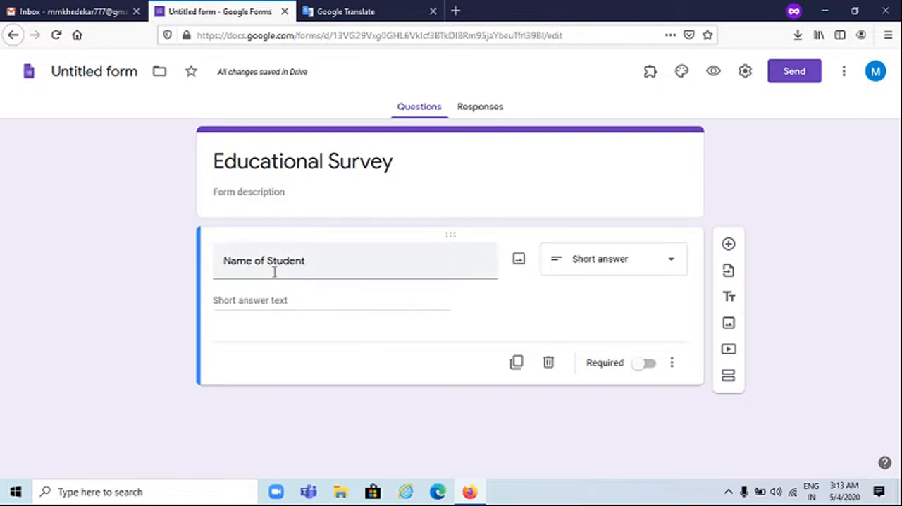
pyautogui.tripleClick(236, 260)
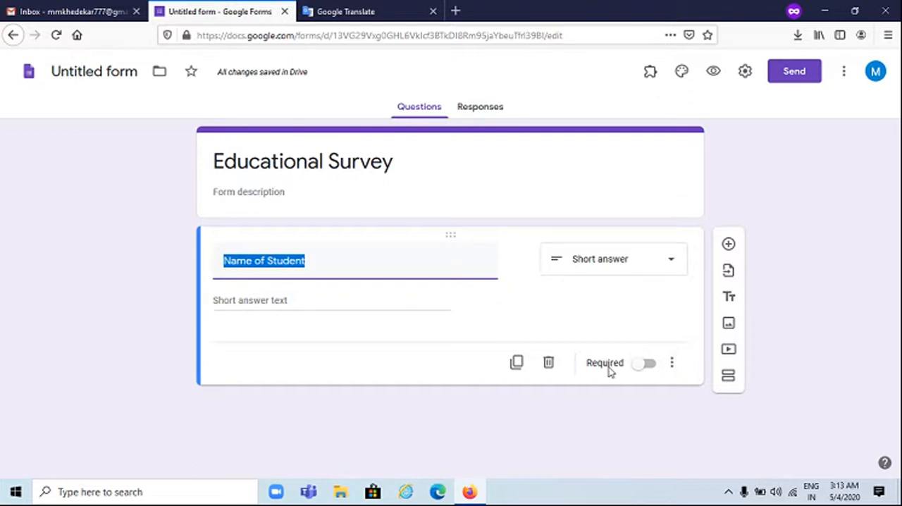
pyautogui.click(649, 364)
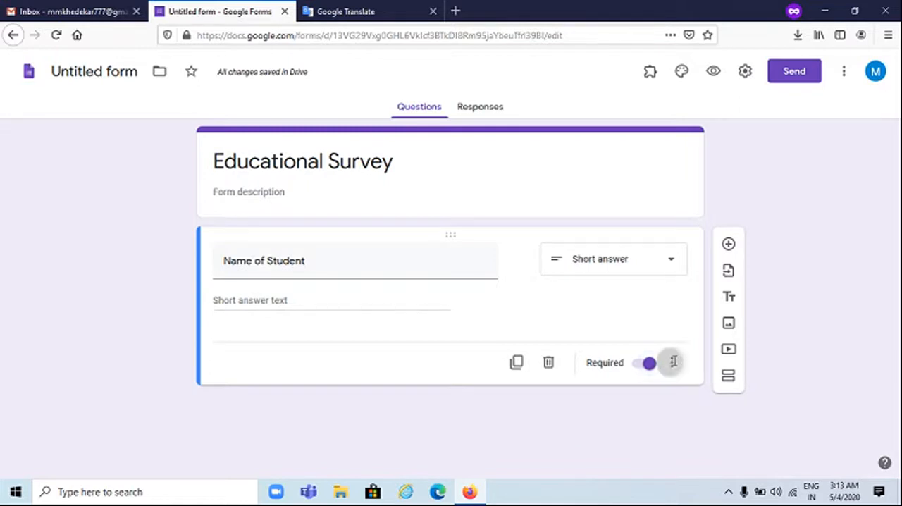
# Show the description field on the Name of Student question, and hide it again
pyautogui.click(672, 362)
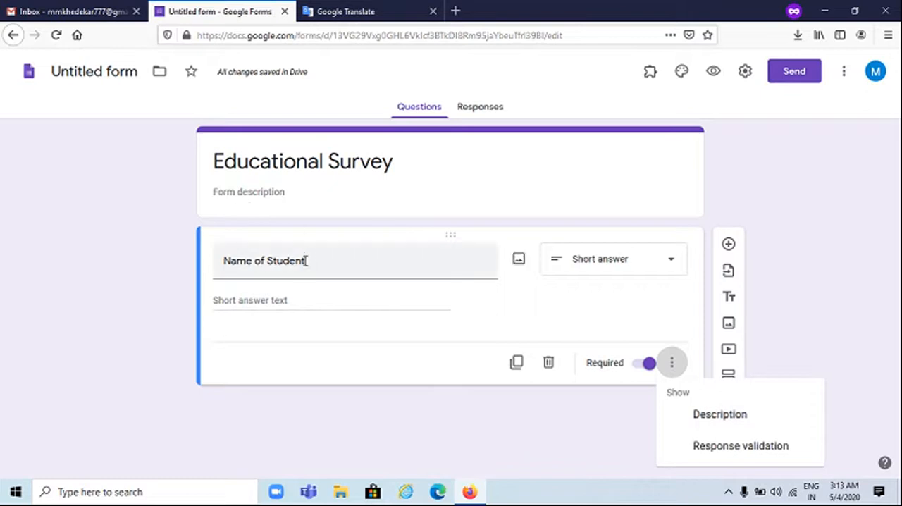
pyautogui.click(697, 417)
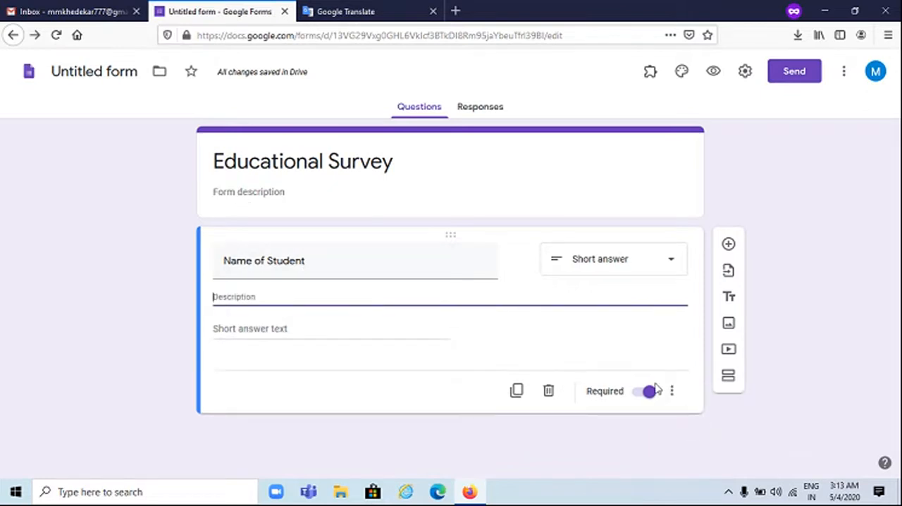
pyautogui.click(669, 399)
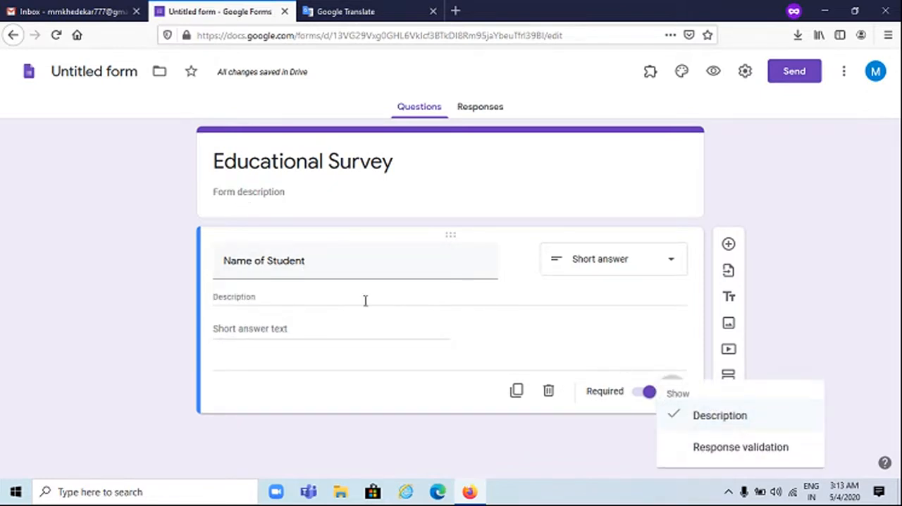
pyautogui.click(686, 415)
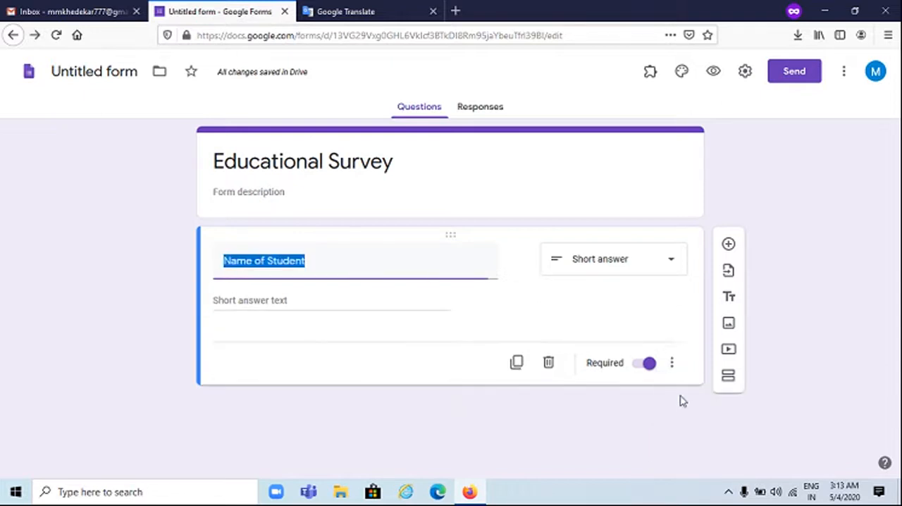
# Add response validation to the Name of Student question, limiting its length to a maximum character count of 30
pyautogui.click(675, 363)
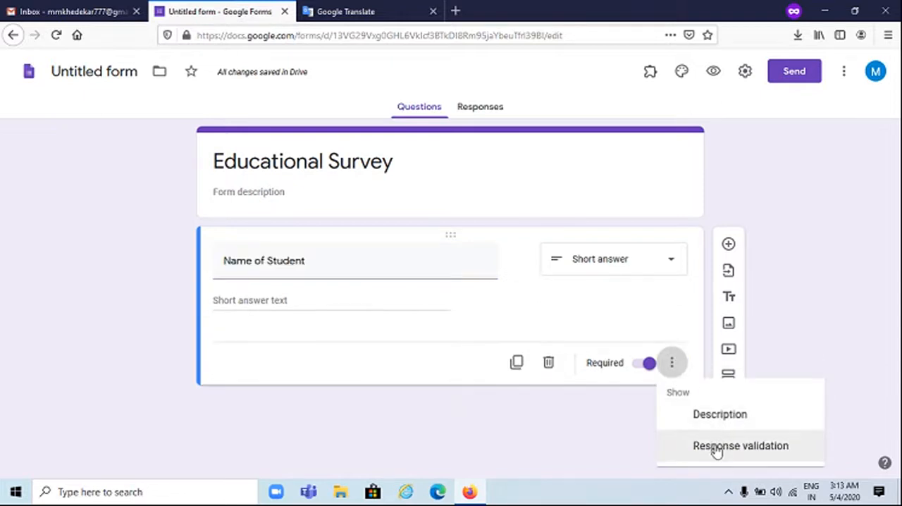
pyautogui.click(714, 445)
pyautogui.click(283, 346)
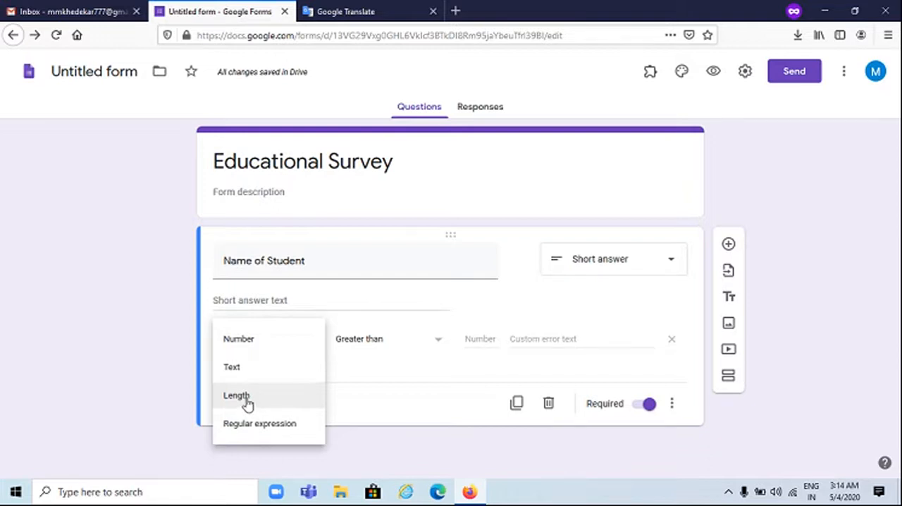
pyautogui.click(246, 398)
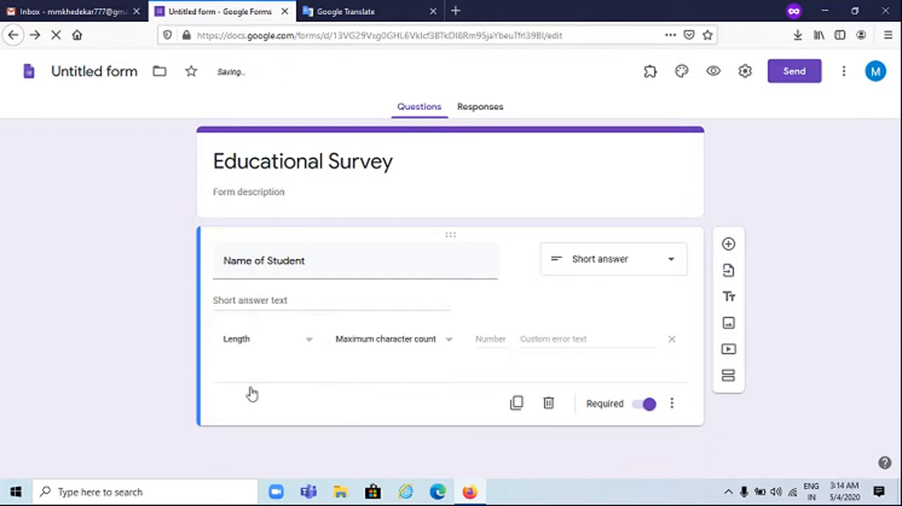
pyautogui.click(379, 345)
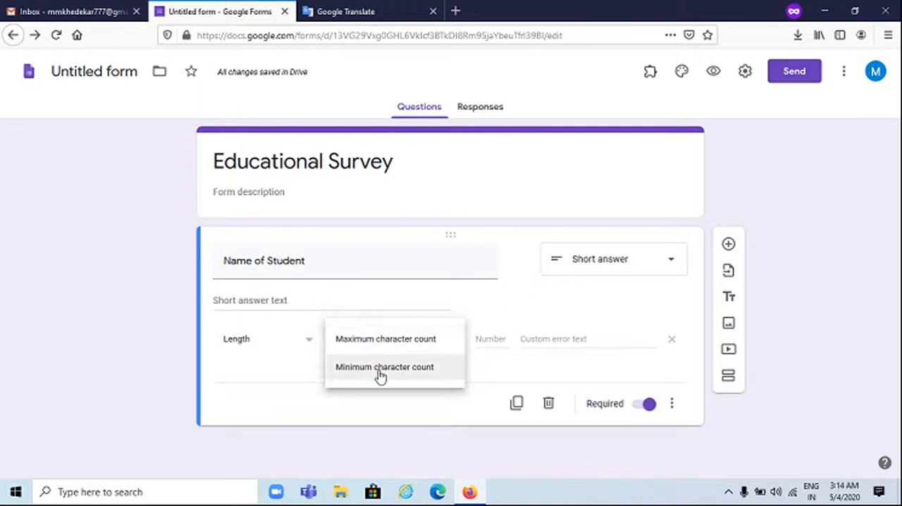
pyautogui.click(391, 343)
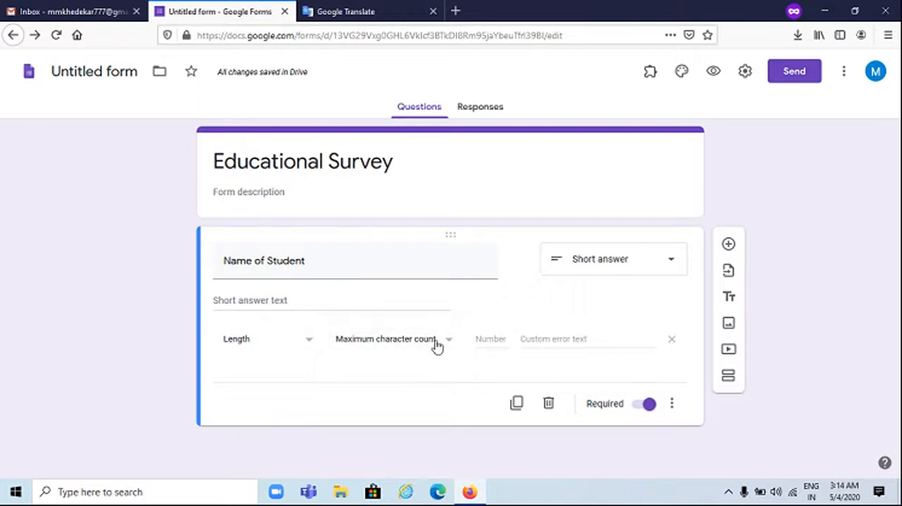
pyautogui.write('30')
# Set the custom error text of the length validation to "Reached to Max Limit !"
pyautogui.click(568, 339)
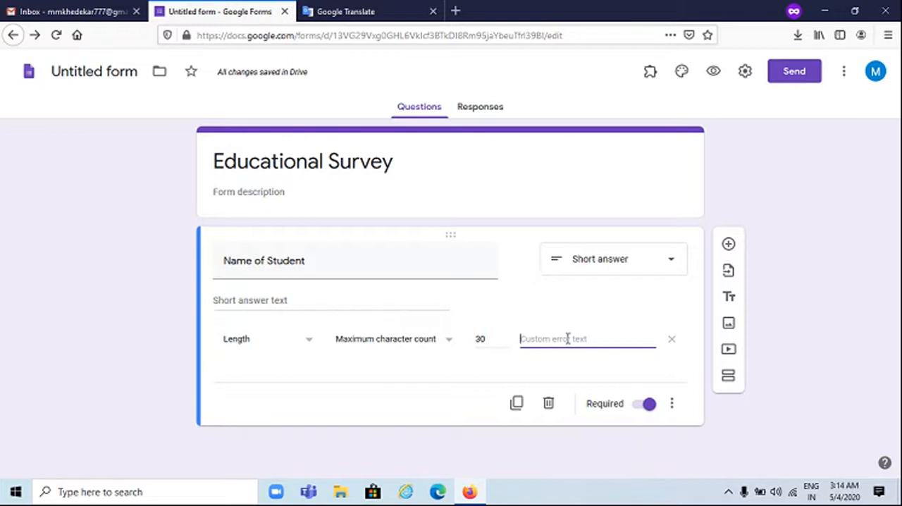
pyautogui.write('Reached to Max Limit (')
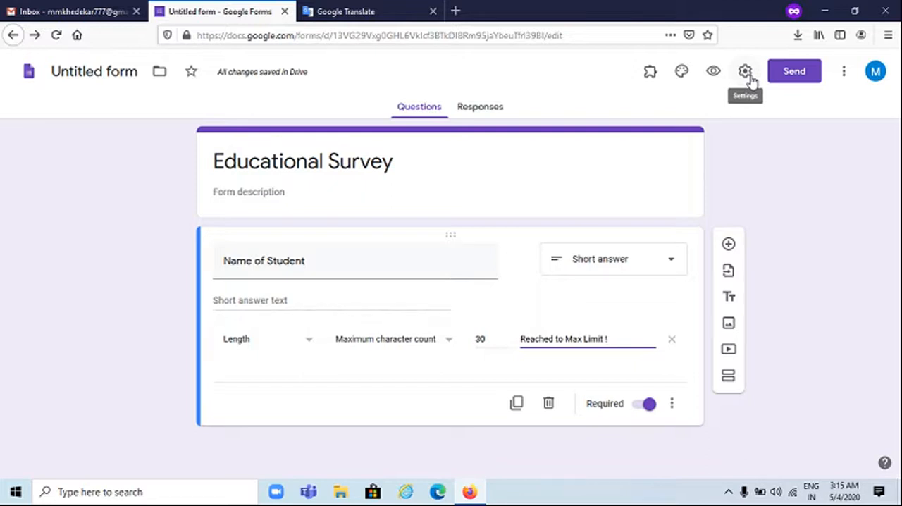
# In the form's general settings, limit respondents to 1 response and enable collecting email addresses
pyautogui.click(747, 76)
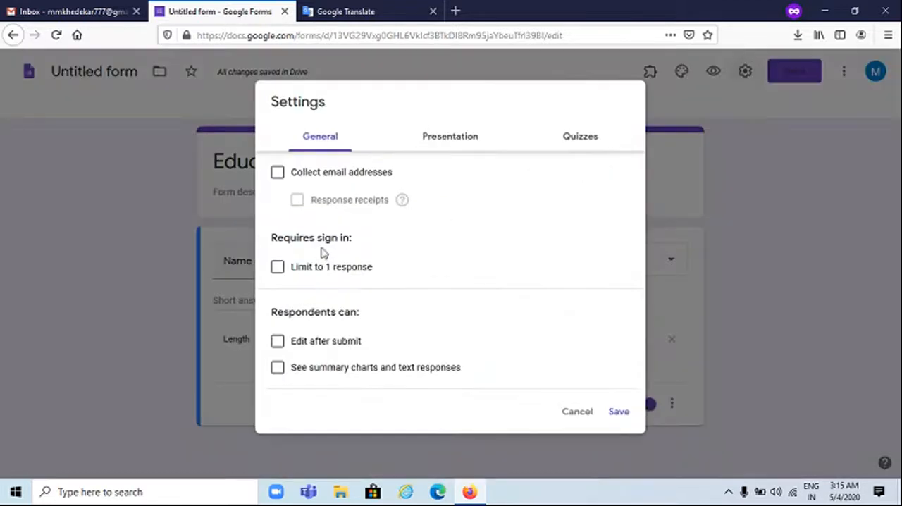
pyautogui.click(305, 271)
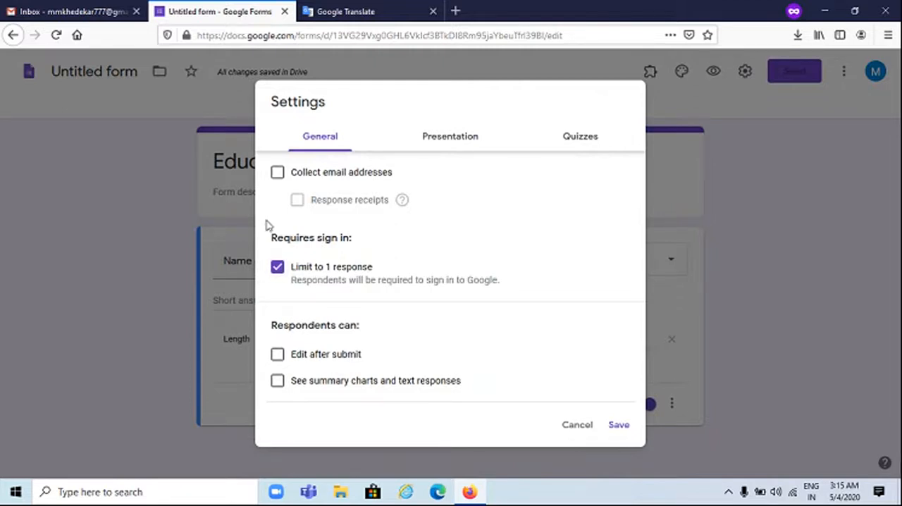
pyautogui.click(276, 173)
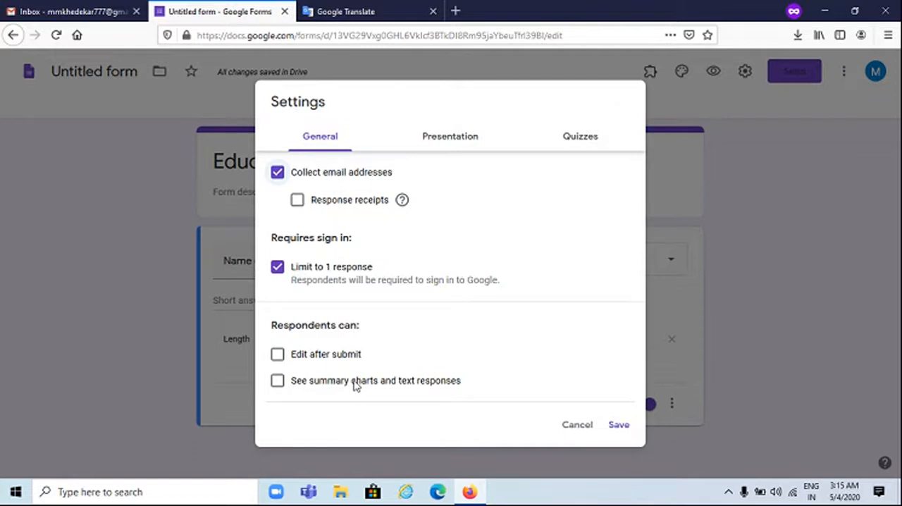
# In the form's presentation settings, enable the progress bar and shuffled question order
pyautogui.click(448, 136)
pyautogui.click(317, 179)
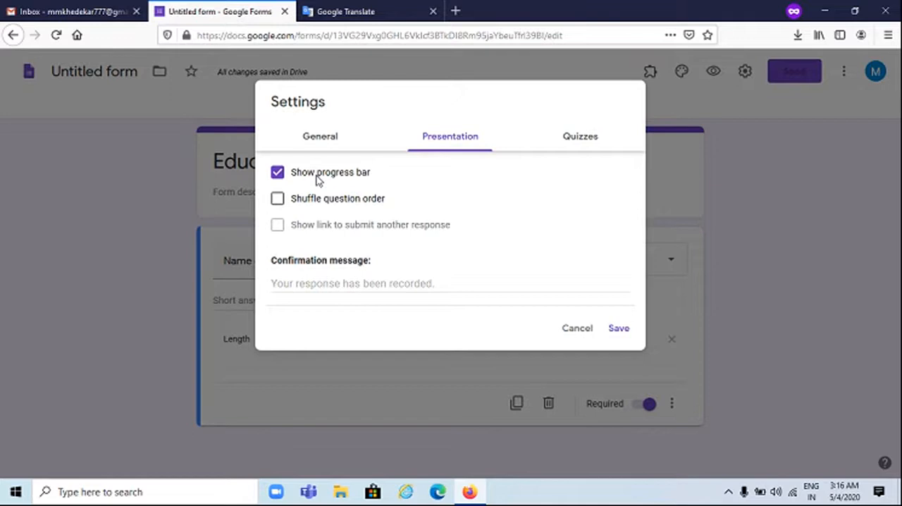
pyautogui.click(329, 200)
pyautogui.click(376, 281)
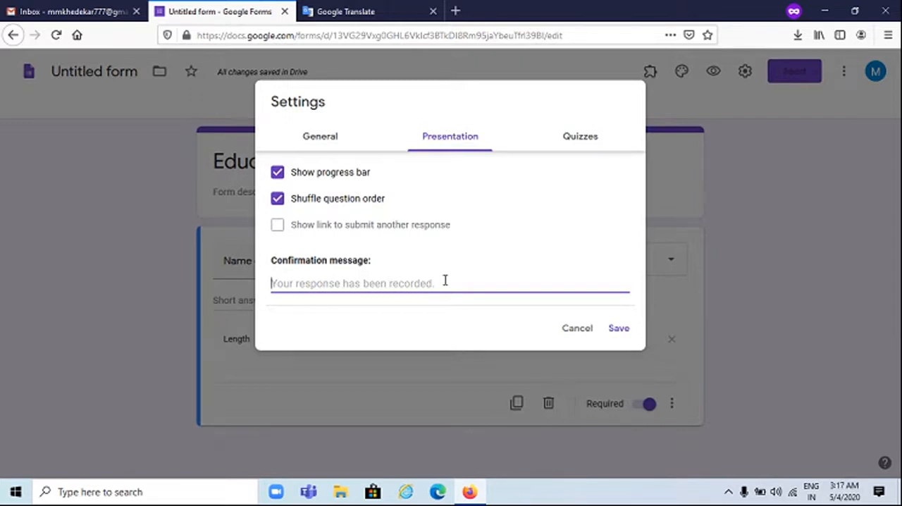
# Turn on "Make this a quiz" to look through the release-grade and respondent options, and turn it off again
pyautogui.click(572, 138)
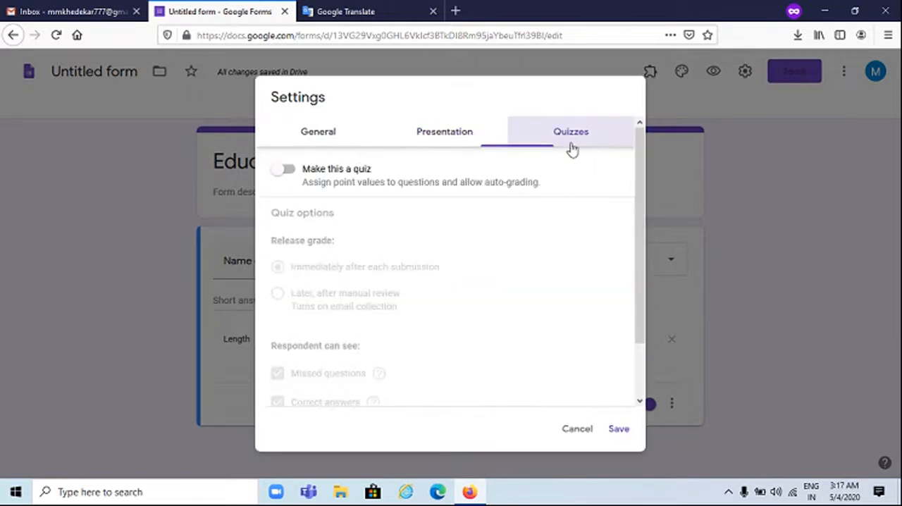
pyautogui.click(287, 170)
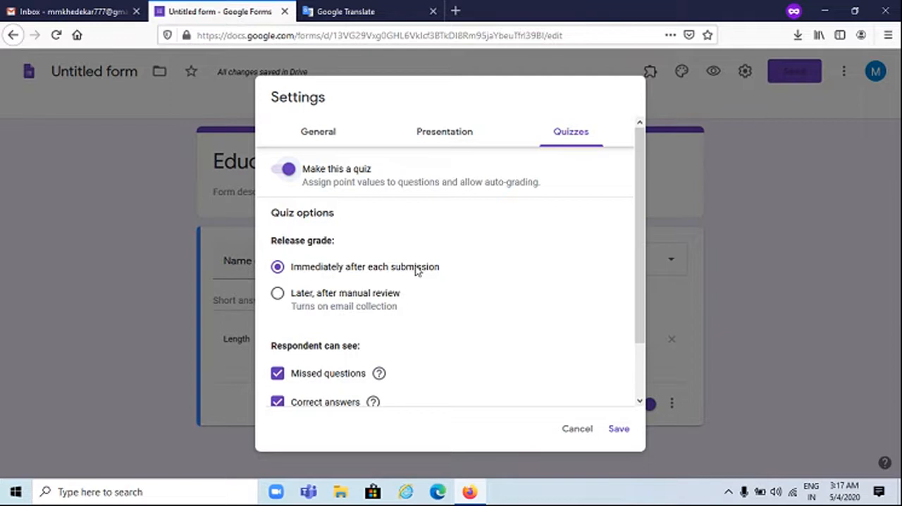
pyautogui.scroll(-2, 415, 271)
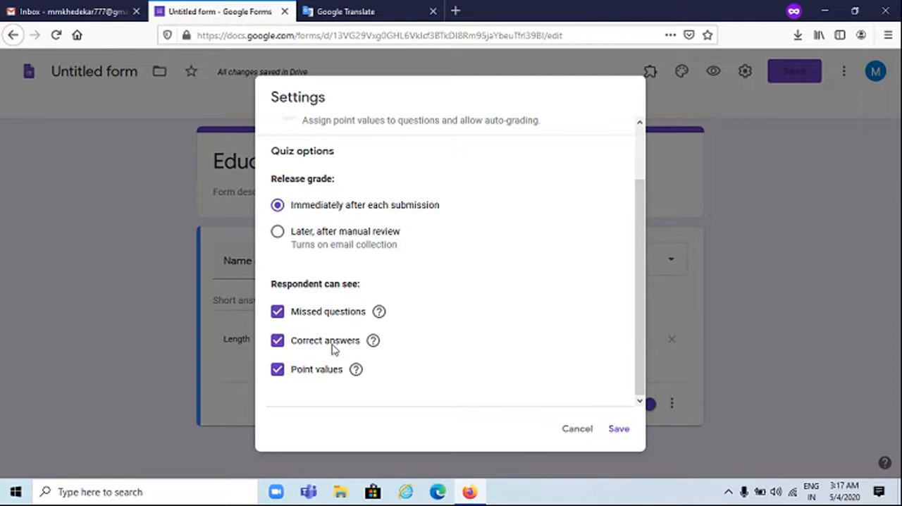
pyautogui.scroll(2, 308, 213)
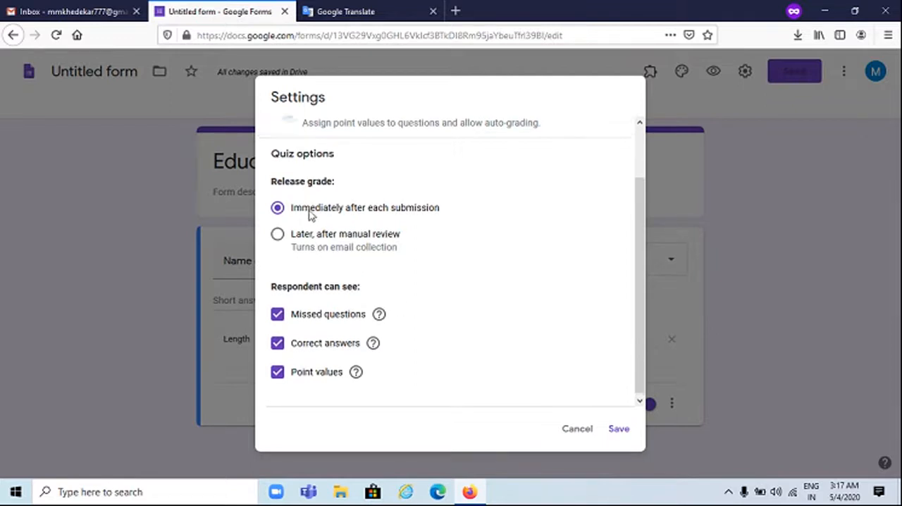
pyautogui.click(285, 171)
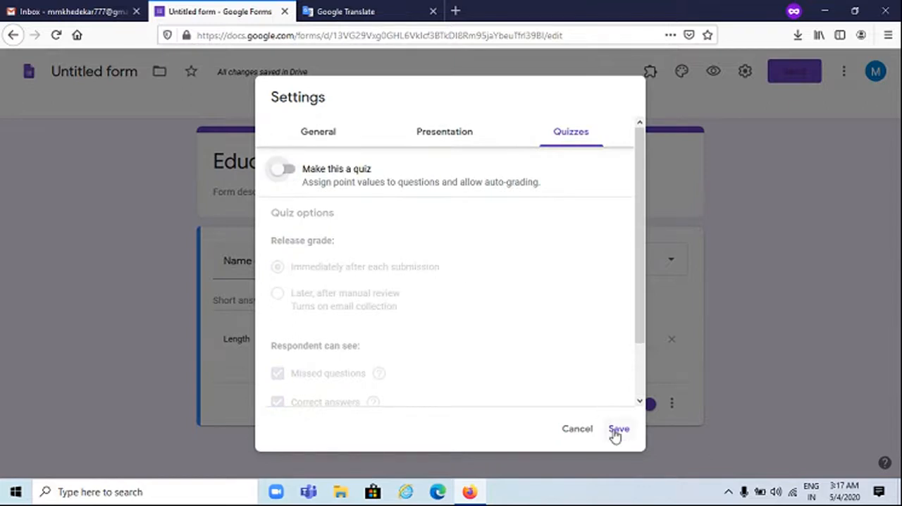
# Review the presentation and general settings once more and save the form settings
pyautogui.click(444, 135)
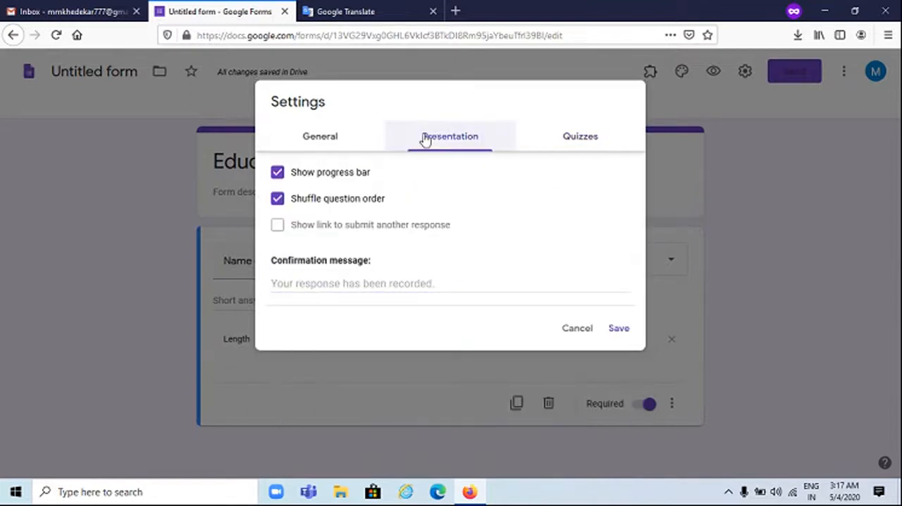
pyautogui.click(328, 136)
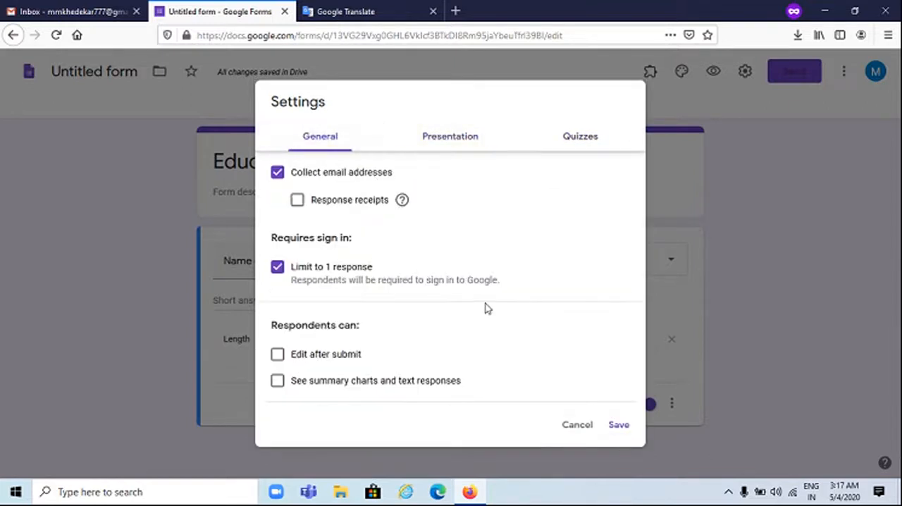
pyautogui.click(619, 425)
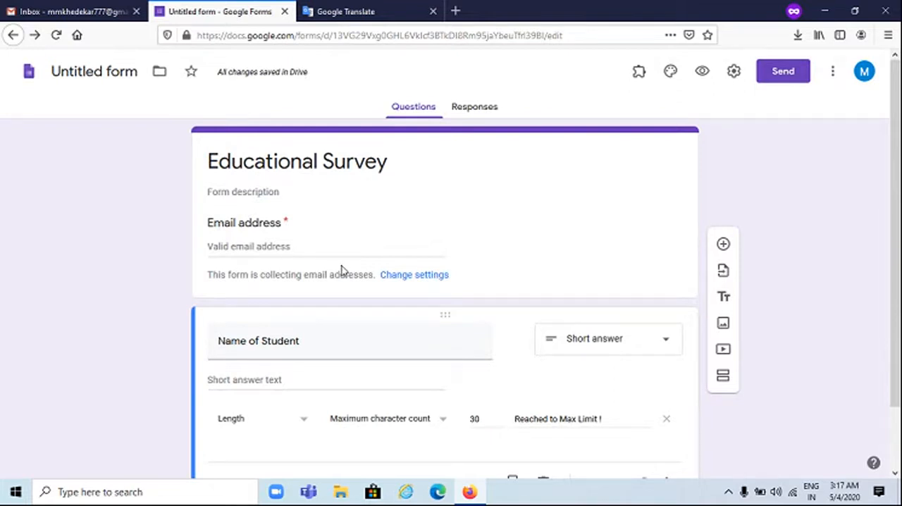
# Look over the form, open the form picker for importing questions, and cancel it without selecting a form
pyautogui.scroll(-2, 341, 271)
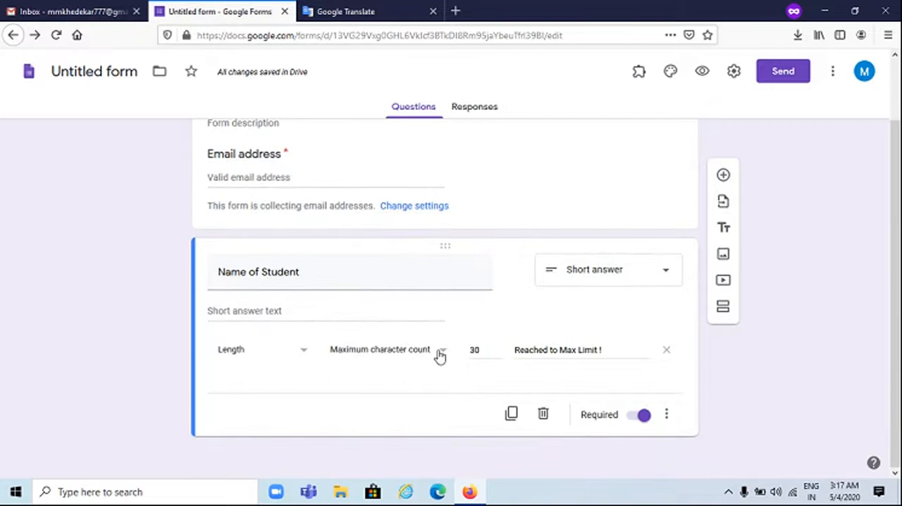
pyautogui.scroll(2, 432, 338)
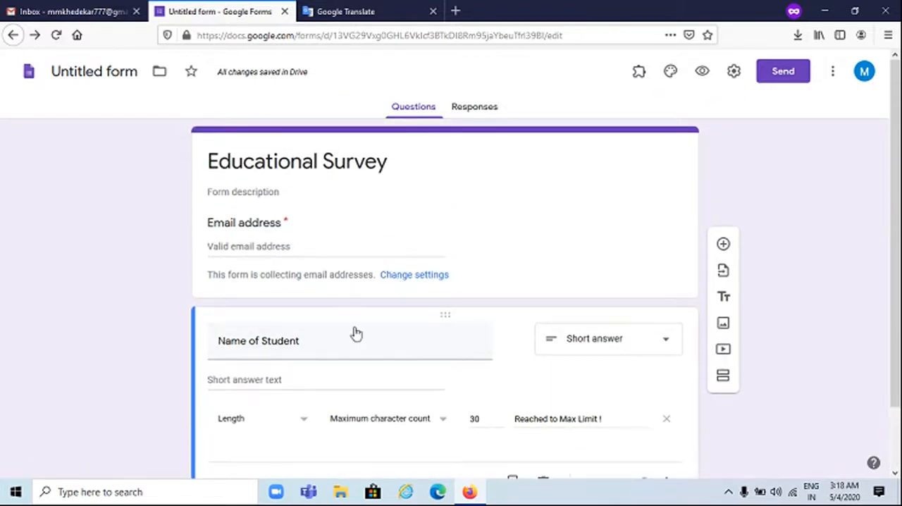
pyautogui.scroll(-2, 356, 328)
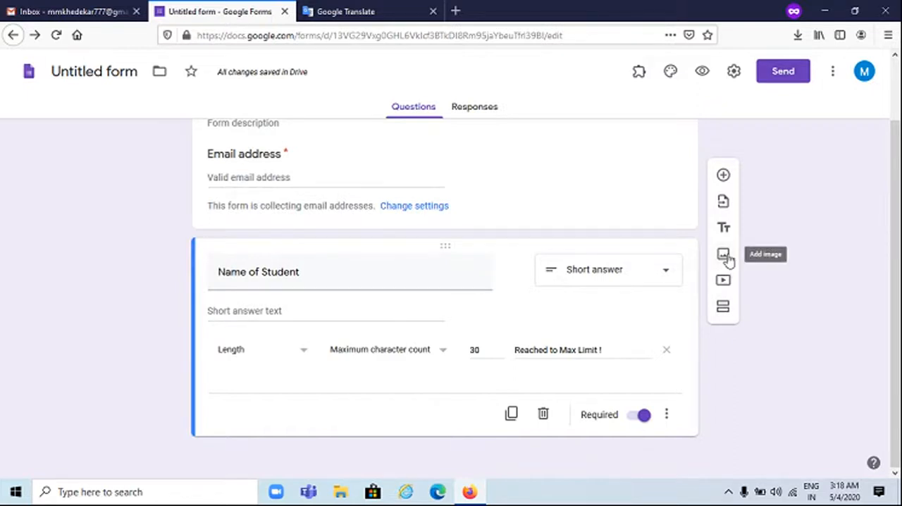
pyautogui.click(725, 205)
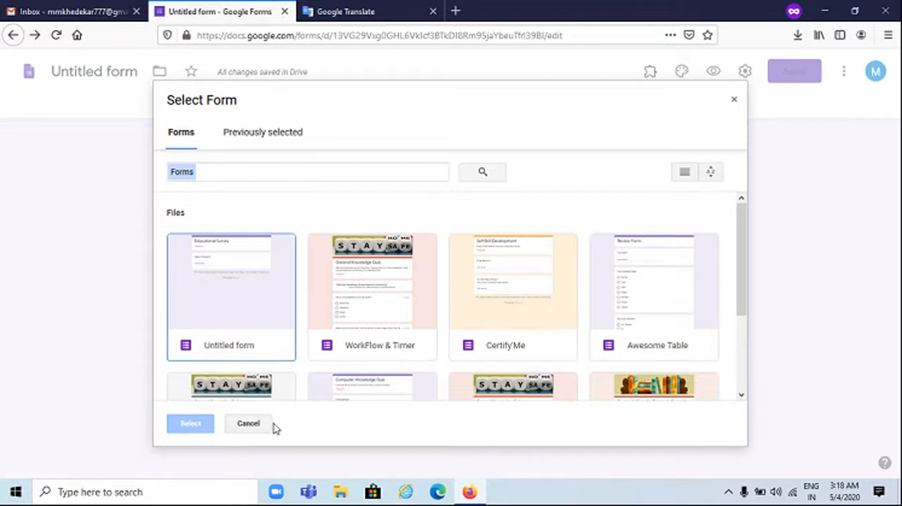
pyautogui.click(251, 424)
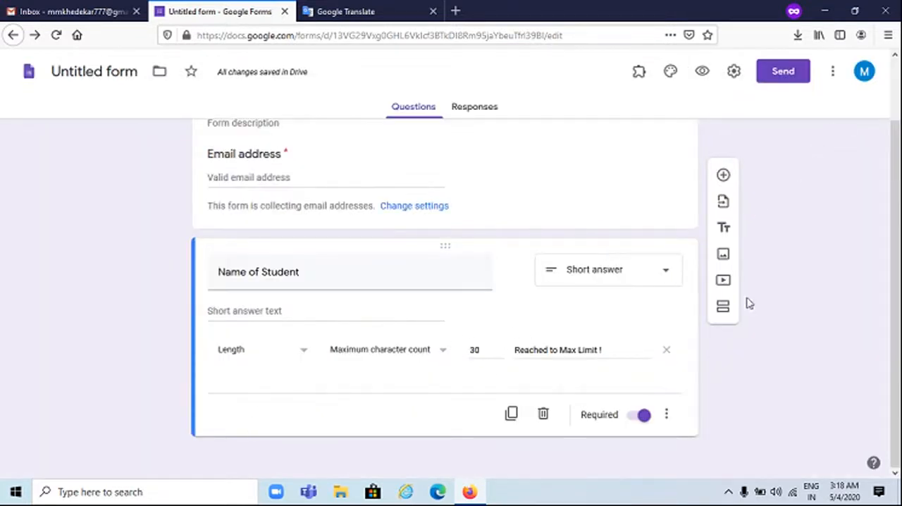
# Add a second section below the Name of Student question, leaving section 1 set to continue to next section
pyautogui.click(719, 311)
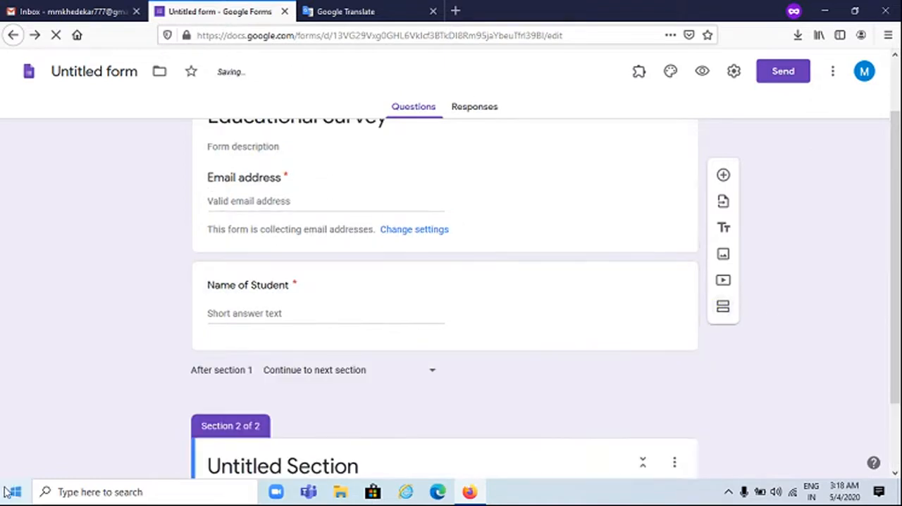
pyautogui.click(307, 372)
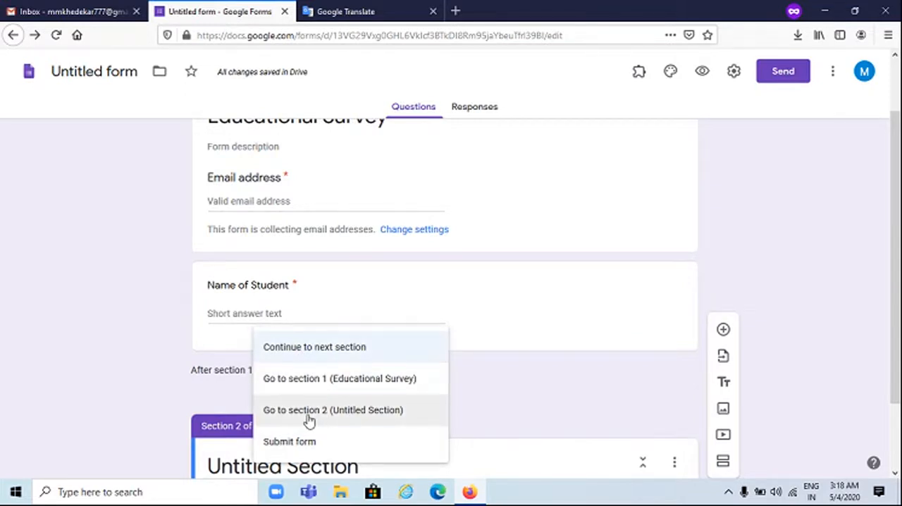
pyautogui.click(282, 357)
pyautogui.scroll(-2, 131, 393)
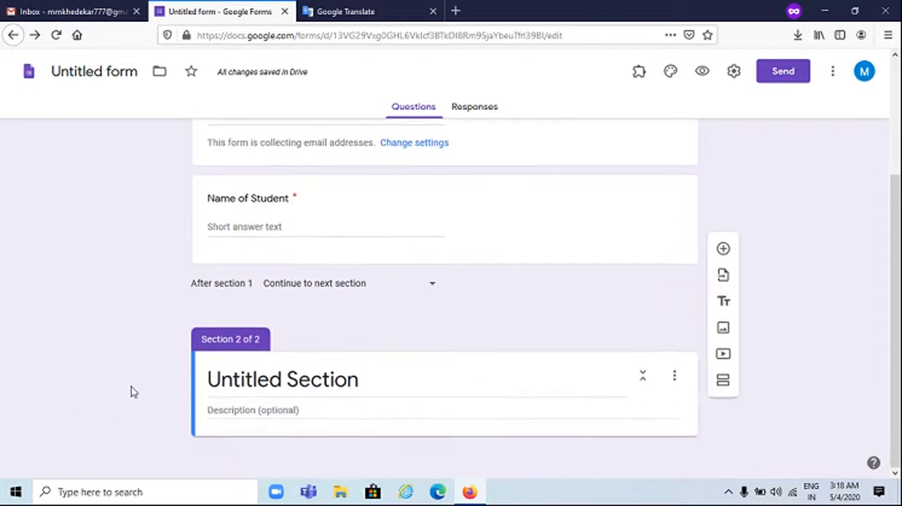
# Title the second section "Quiz Questions" and add a new multiple-choice question to it
pyautogui.click(347, 380)
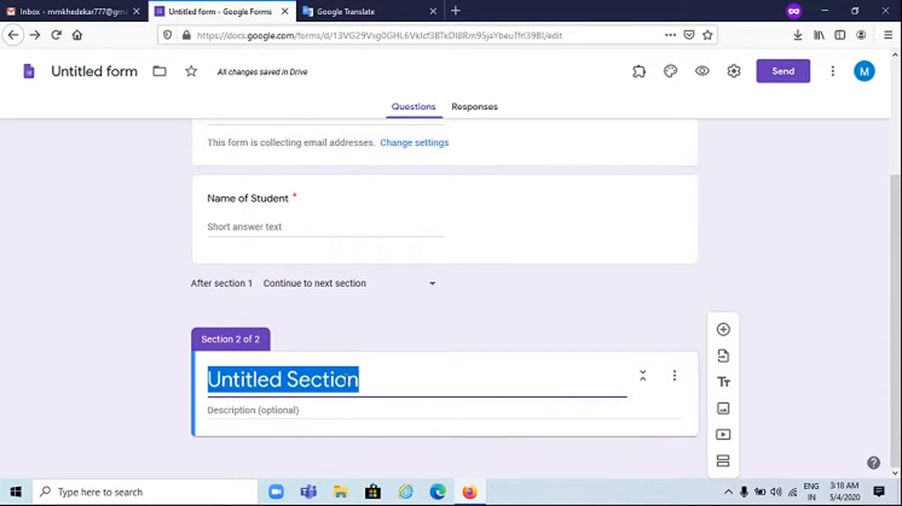
pyautogui.write('Qui')
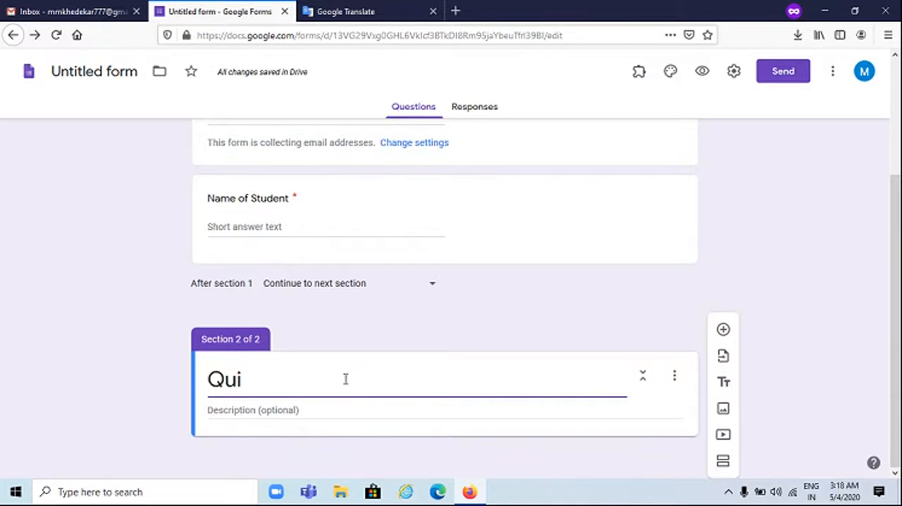
pyautogui.write('z ')
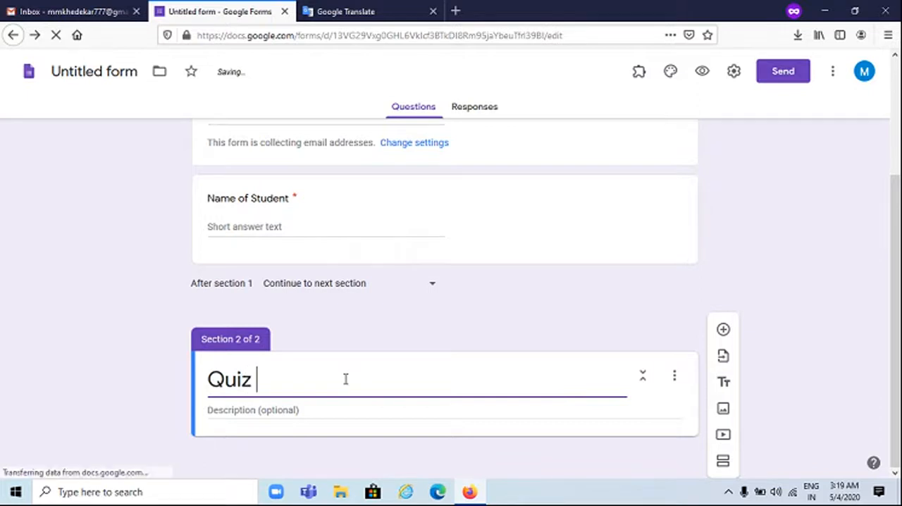
pyautogui.write('Questions')
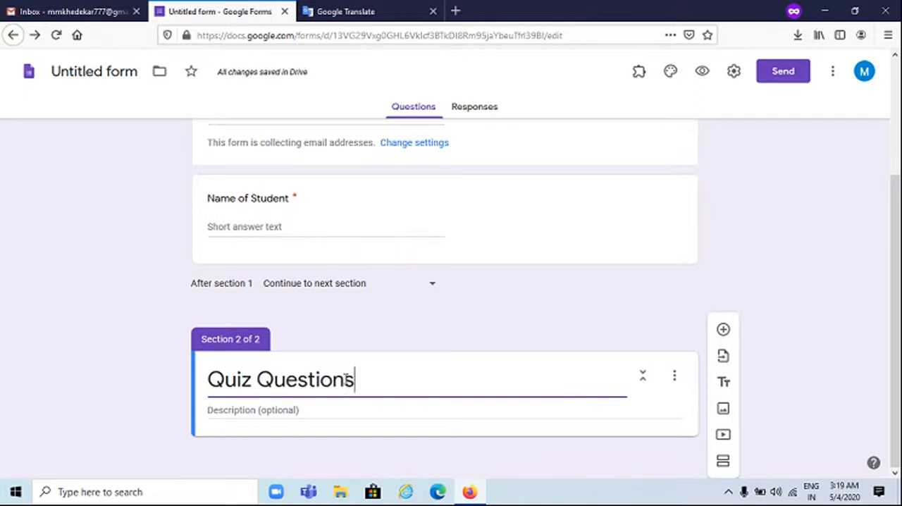
pyautogui.click(722, 330)
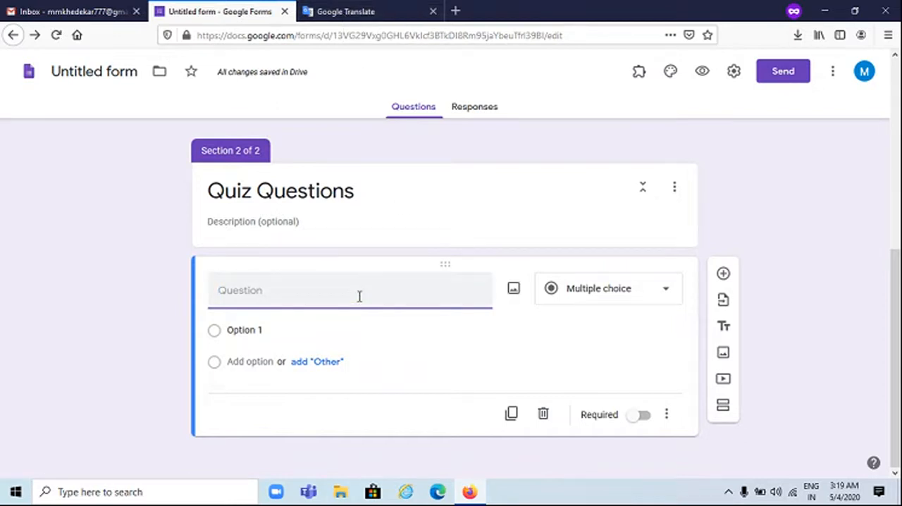
pyautogui.click(456, 12)
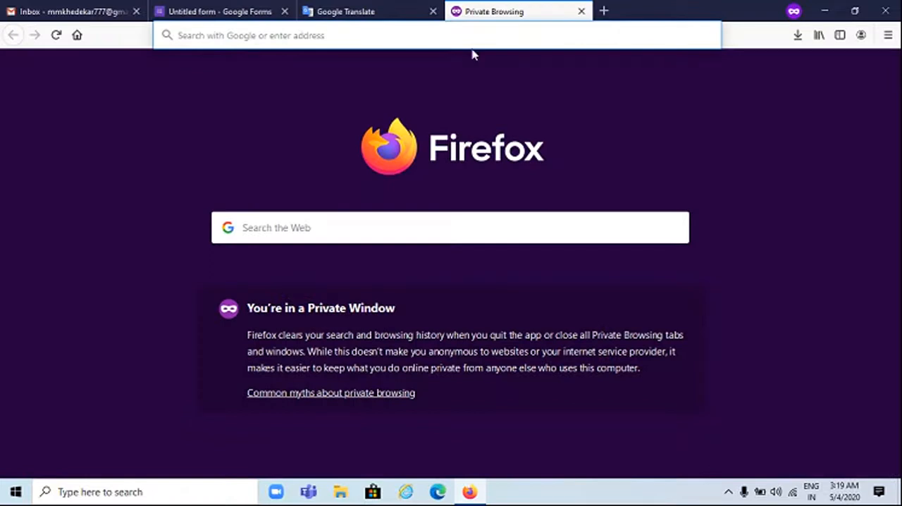
pyautogui.write('translate.google.com/')
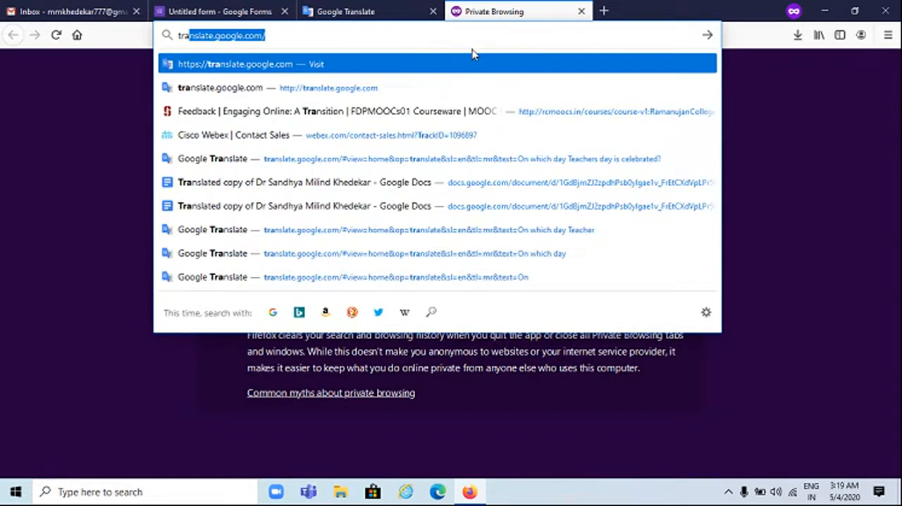
pyautogui.press('Return')
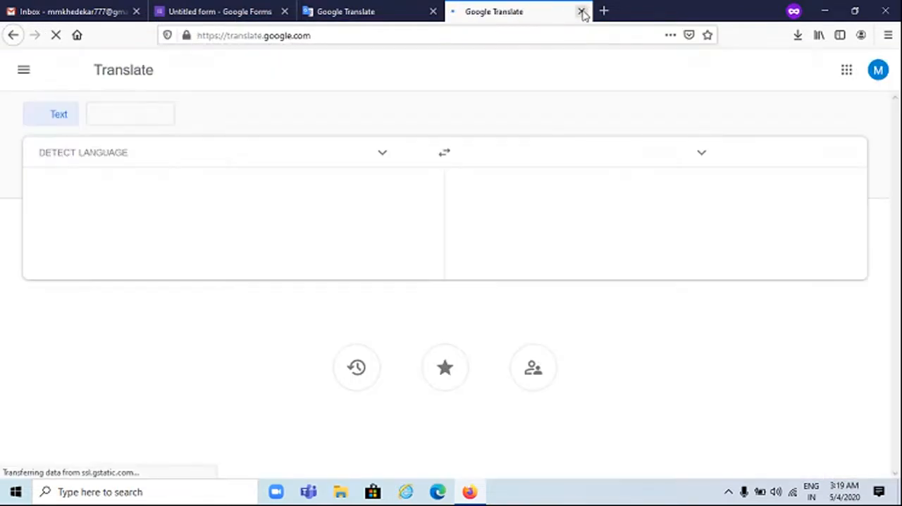
pyautogui.click(582, 13)
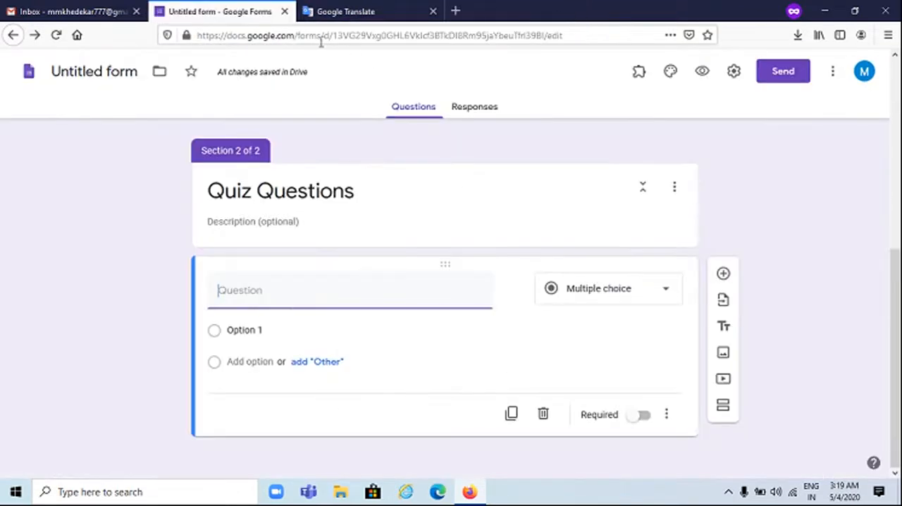
# Switch to Google Translate, retype the ending of "On which day India got independence?", and copy its Marathi translation
pyautogui.click(350, 11)
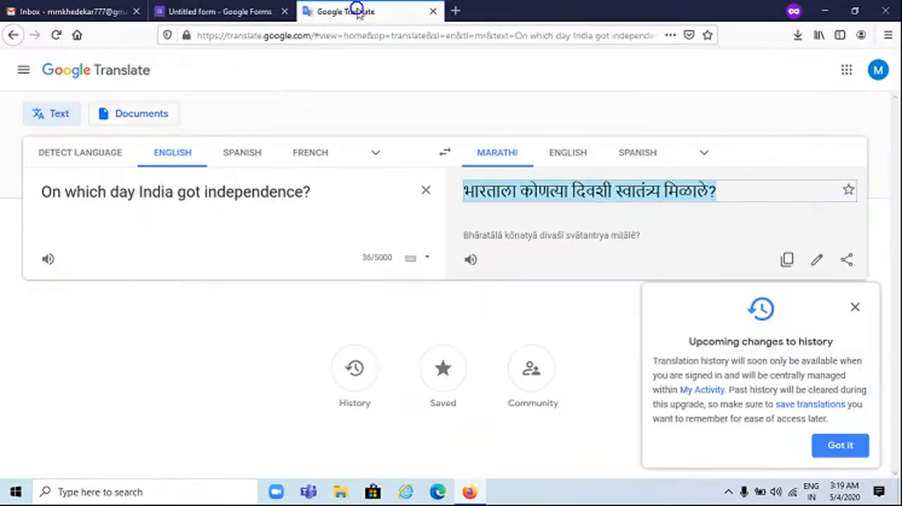
pyautogui.click(324, 186)
pyautogui.press('BackSpace')
pyautogui.press('BackSpace')
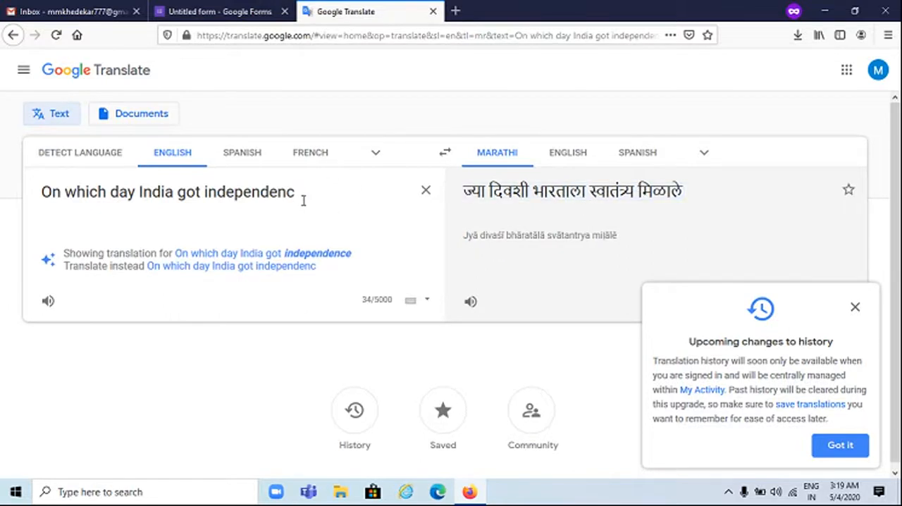
pyautogui.write('e?')
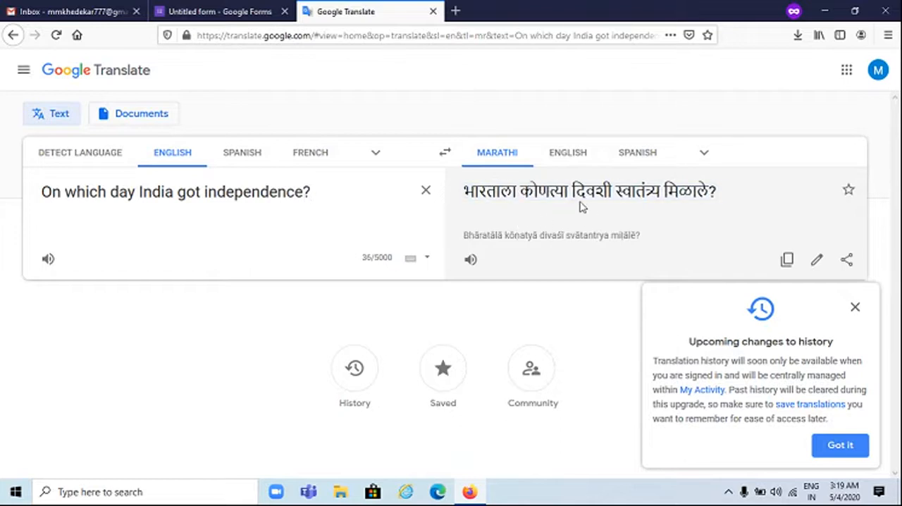
pyautogui.rightClick(579, 201)
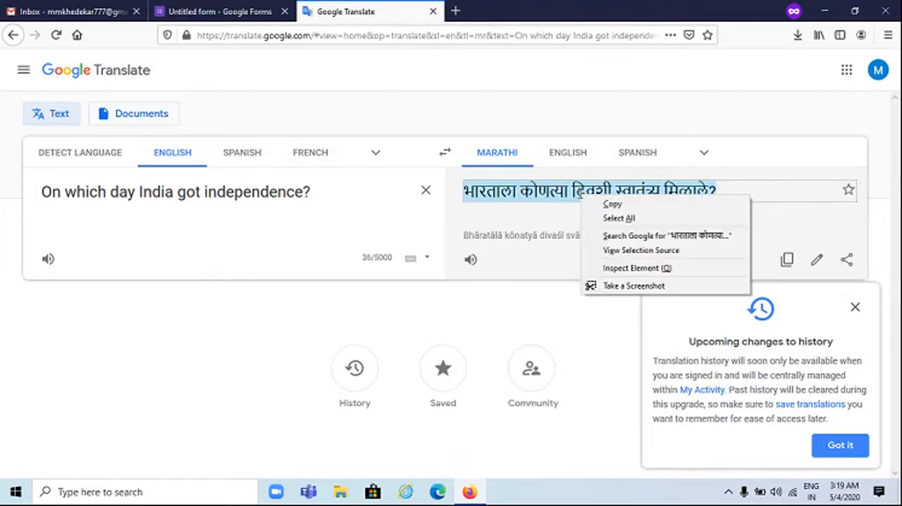
pyautogui.click(592, 203)
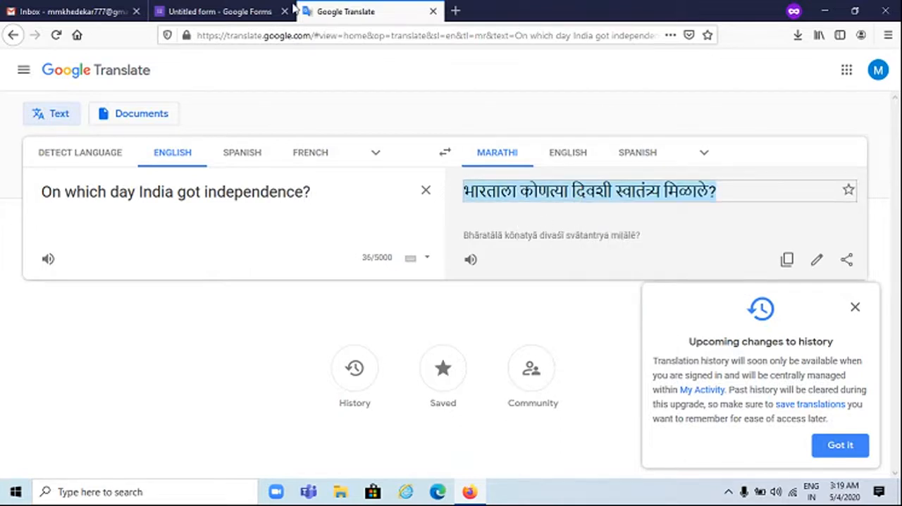
# Switch back to Google Forms, paste the copied Marathi independence question as the question text, and name its first option "January 26"
pyautogui.click(187, 10)
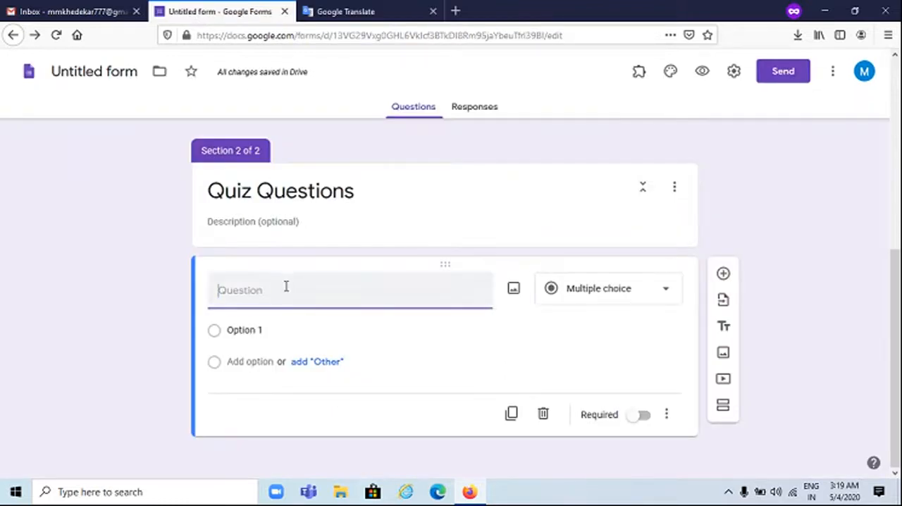
pyautogui.hotkey('ctrl', 'v')
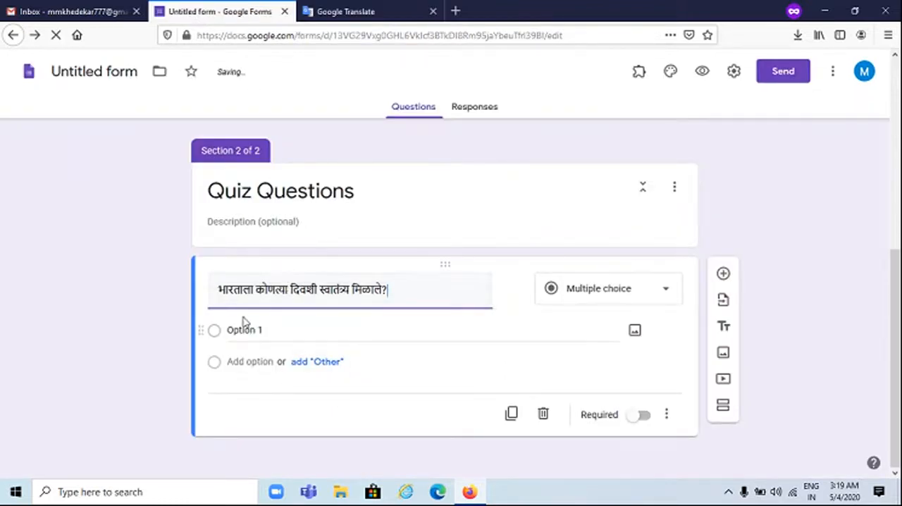
pyautogui.click(248, 331)
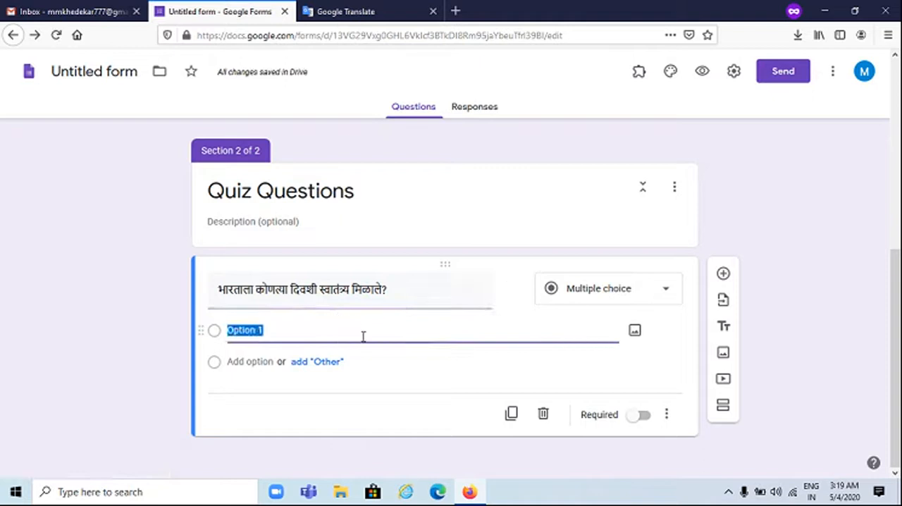
pyautogui.write('January 26')
# Add three more answer options to the Marathi question: "August 15", "December 31" and "October 2"
pyautogui.click(260, 362)
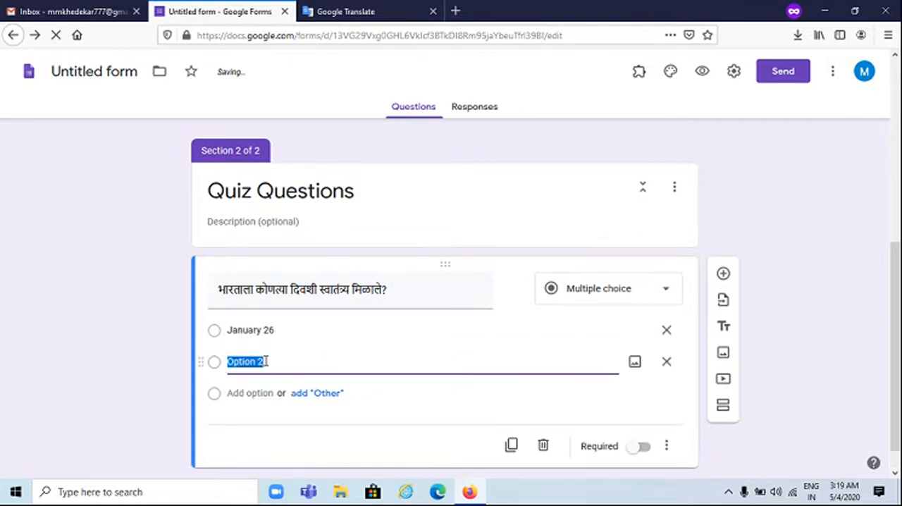
pyautogui.write('August 15')
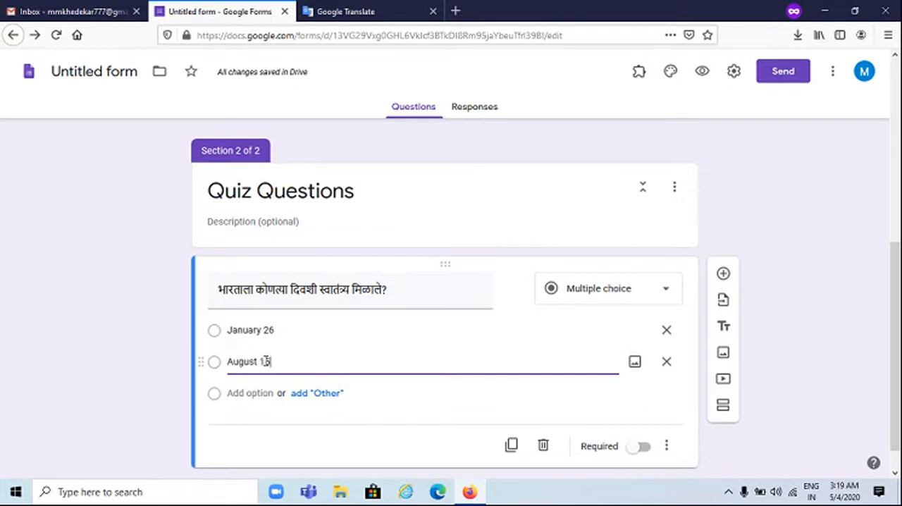
pyautogui.click(232, 394)
pyautogui.write('O')
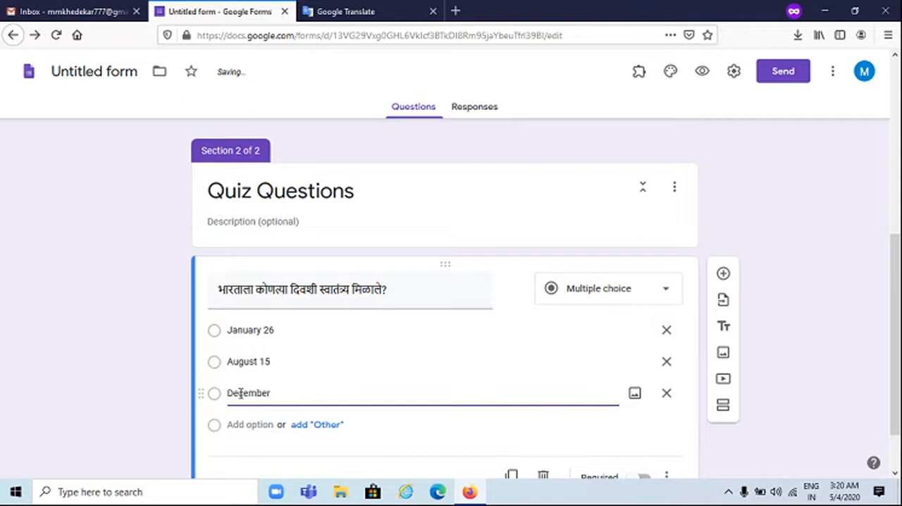
pyautogui.write('ecember 31')
pyautogui.click(248, 426)
pyautogui.write('O')
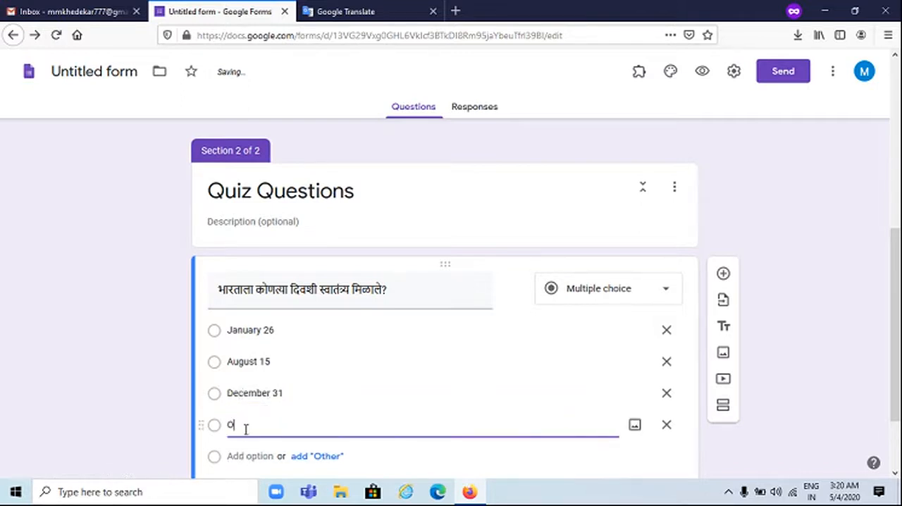
pyautogui.write('ctober 2')
pyautogui.scroll(-2, 523, 375)
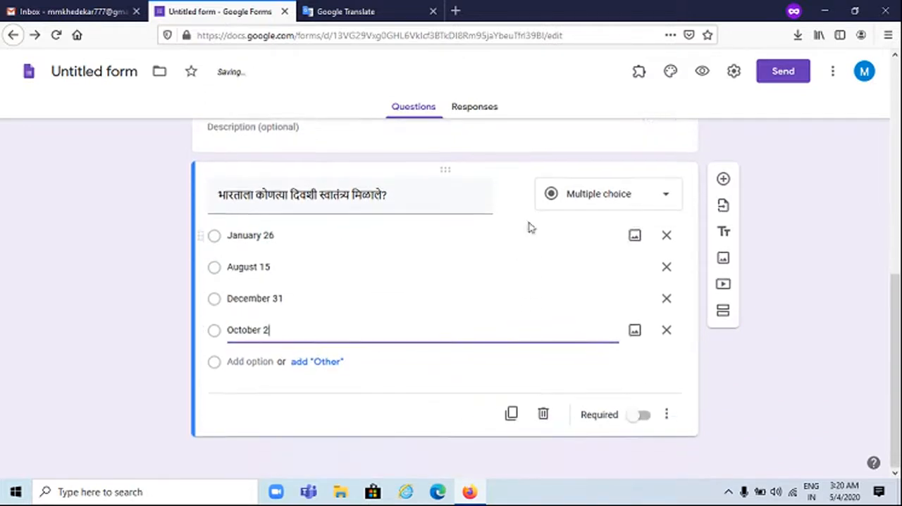
# Look through the available question types, keeping Multiple choice, and view the Marathi question's additional display options
pyautogui.click(623, 203)
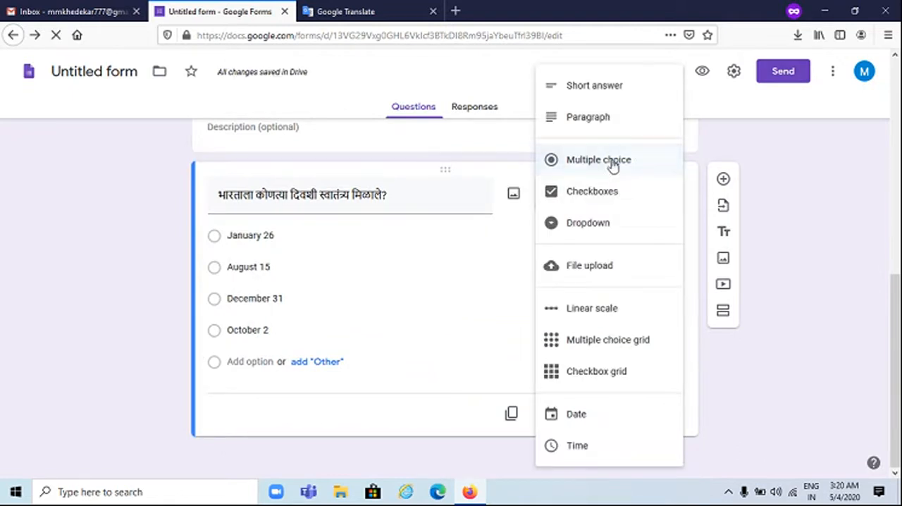
pyautogui.click(613, 164)
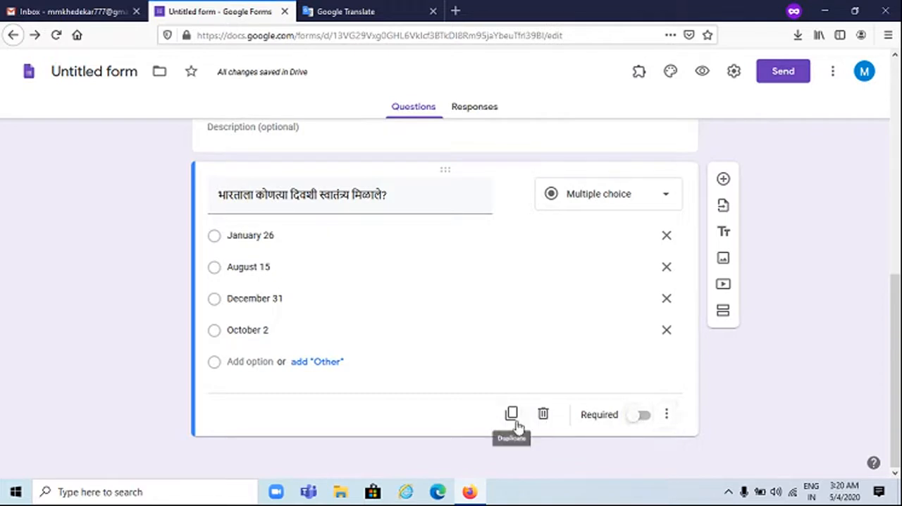
pyautogui.click(666, 414)
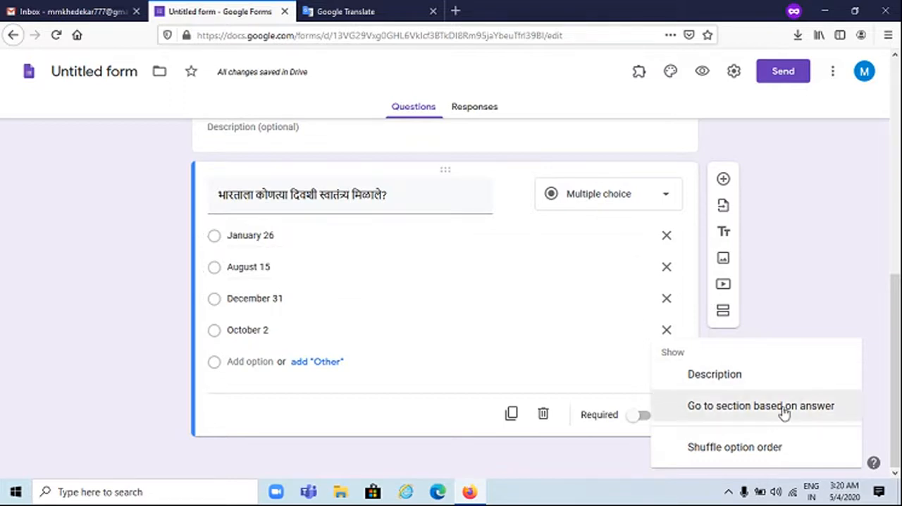
pyautogui.click(584, 195)
# Change the Marathi question's type to Checkboxes and turn on response validation for it
pyautogui.click(588, 206)
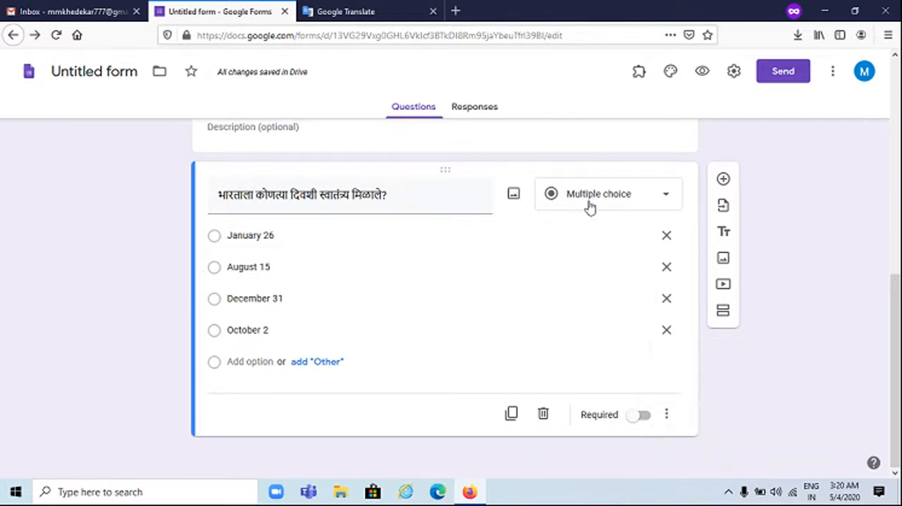
pyautogui.click(582, 192)
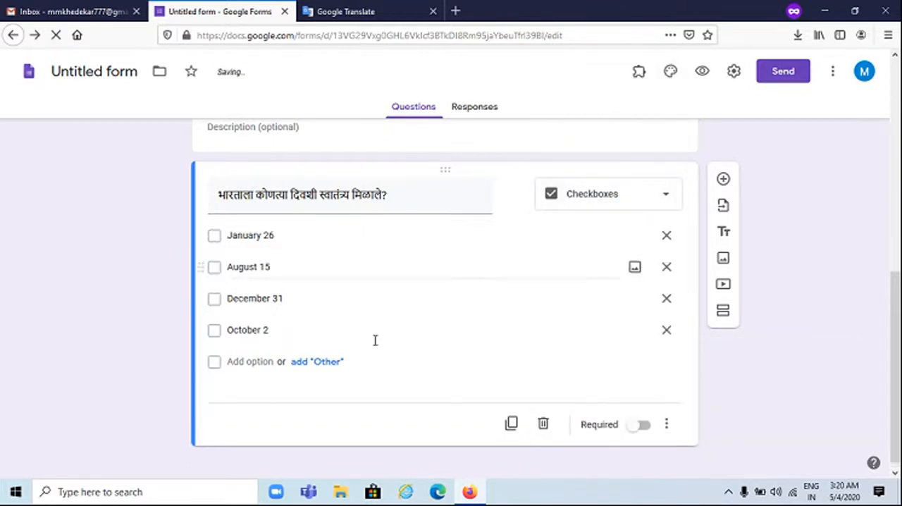
pyautogui.click(666, 424)
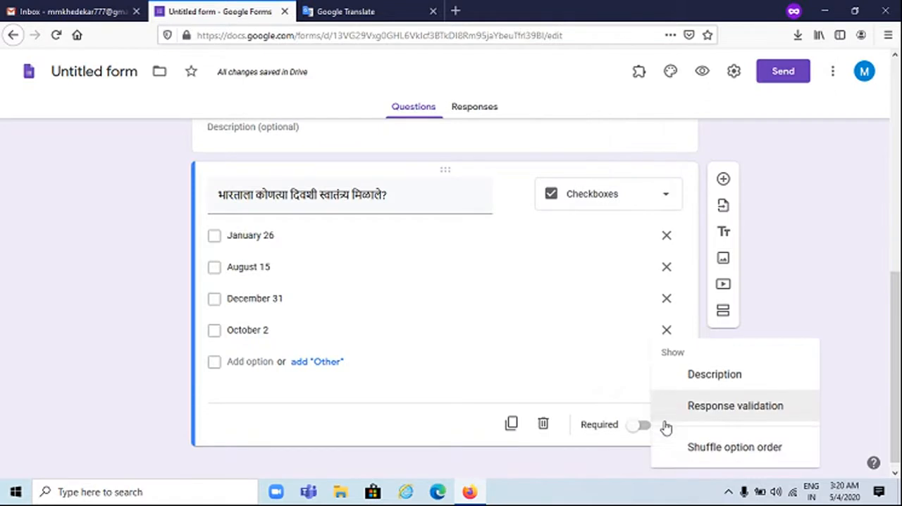
pyautogui.click(715, 406)
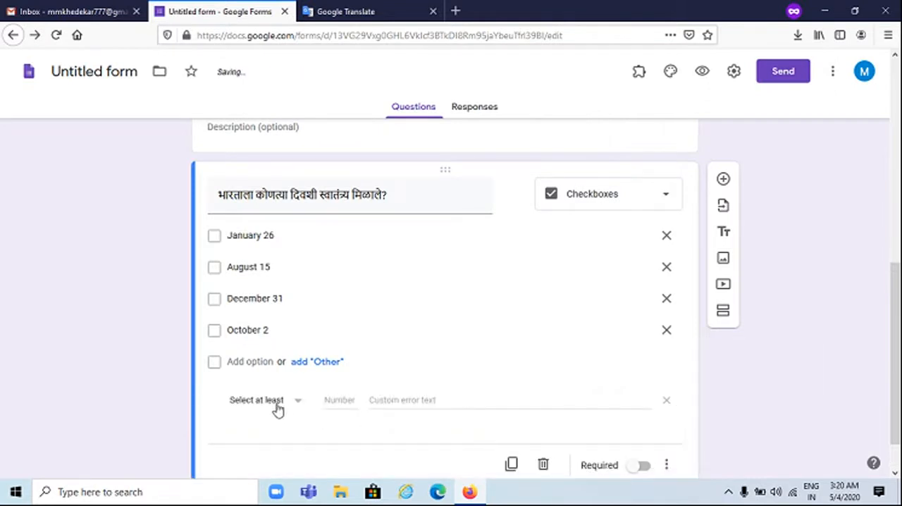
# Try the "Select at most" and "Select exactly" validation conditions without entering a number
pyautogui.click(275, 407)
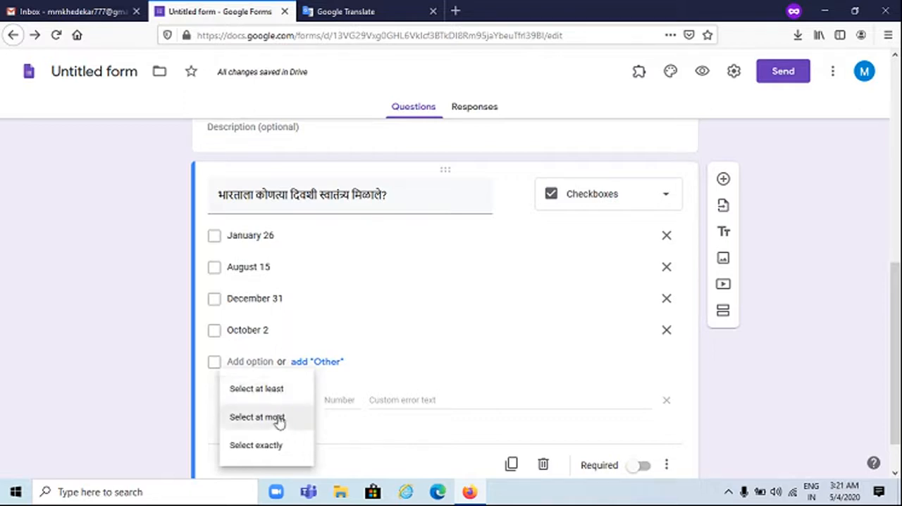
pyautogui.click(279, 421)
pyautogui.click(327, 399)
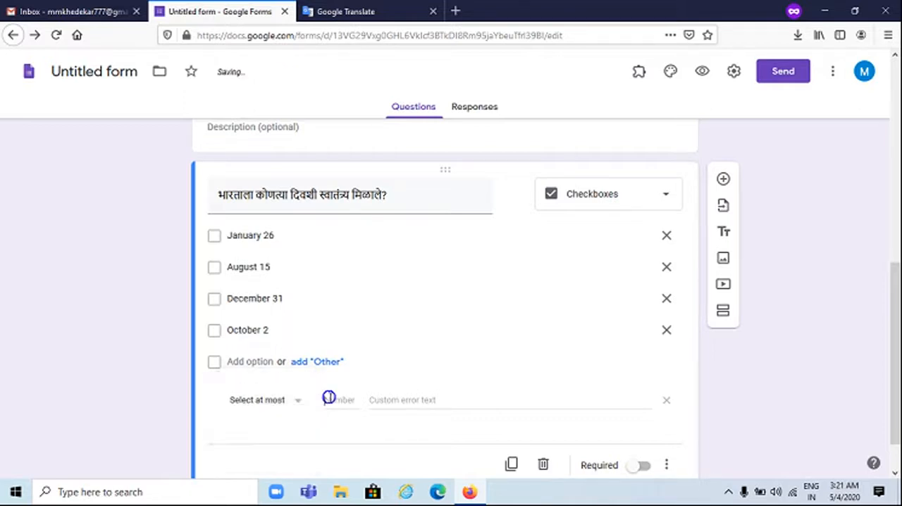
pyautogui.click(266, 400)
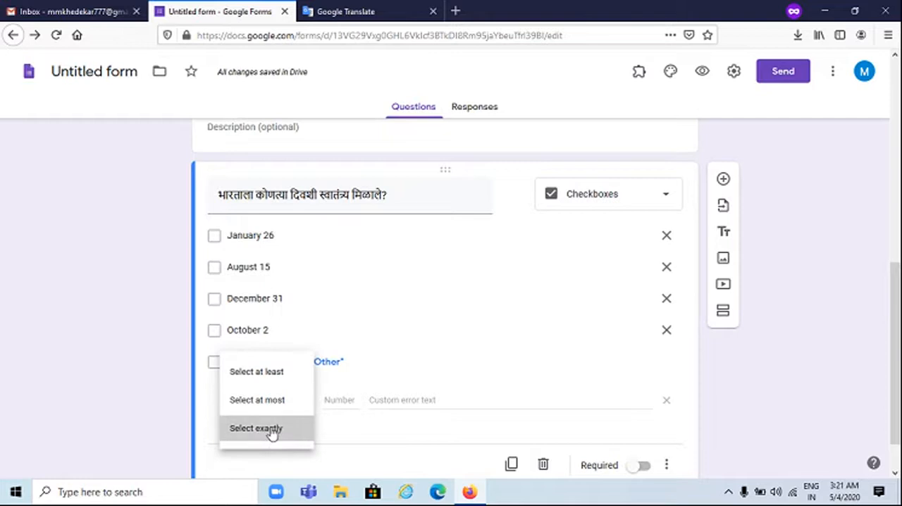
pyautogui.click(272, 428)
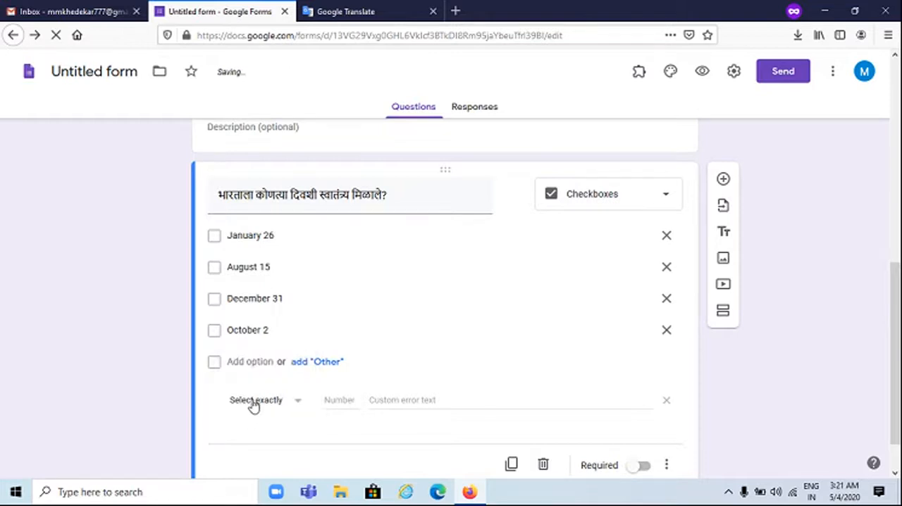
pyautogui.click(253, 401)
pyautogui.click(260, 374)
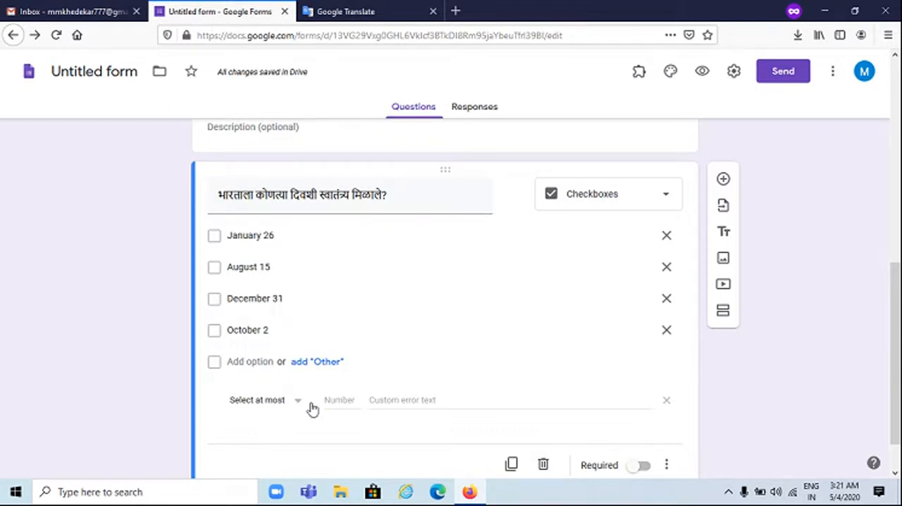
# Set the response validation to "Select exactly" 1 with the custom error text "Select only 1 Option"
pyautogui.click(290, 401)
pyautogui.click(280, 431)
pyautogui.click(340, 401)
pyautogui.write('1')
pyautogui.click(404, 401)
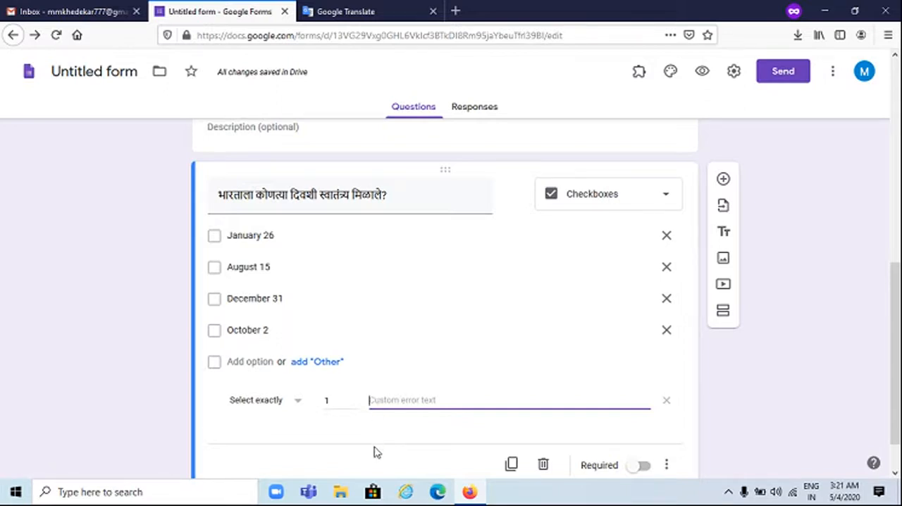
pyautogui.write('Select ')
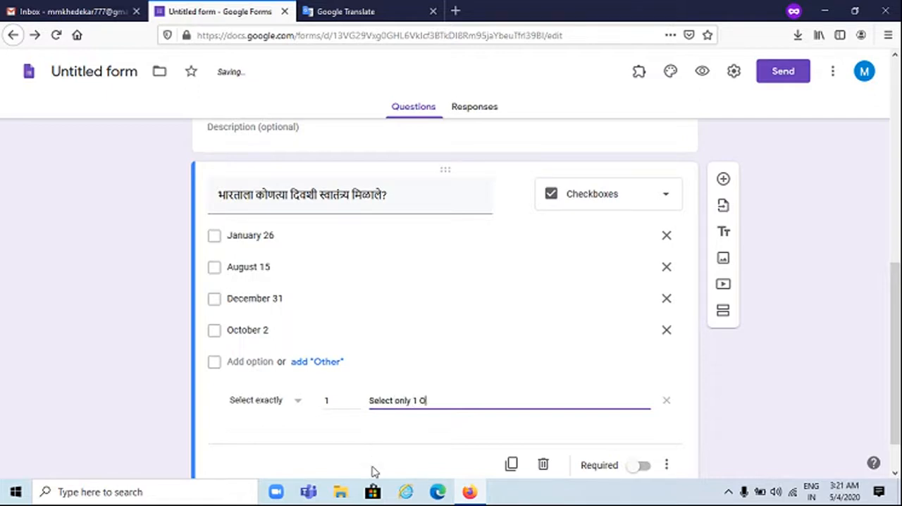
pyautogui.write('only 1 Option')
# Turn on shuffled option order for the Marathi checkbox question
pyautogui.scroll(-1, 493, 384)
pyautogui.click(666, 414)
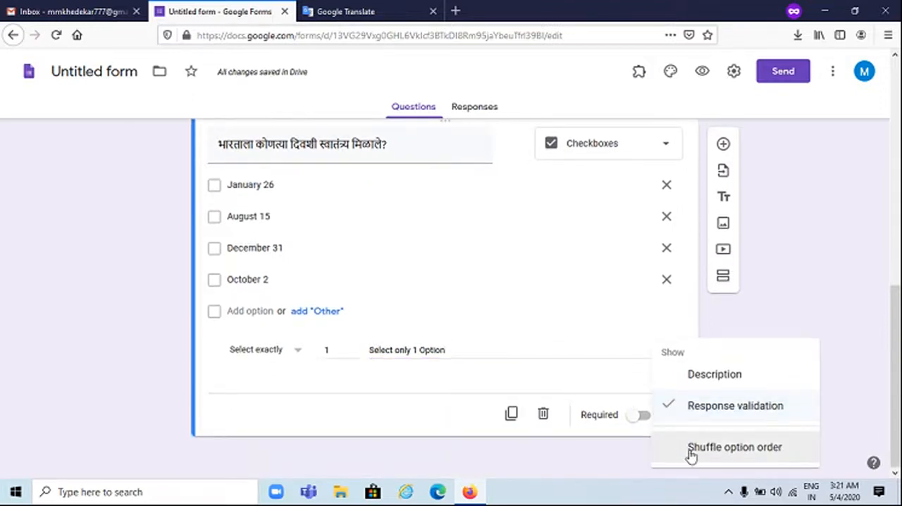
pyautogui.click(690, 454)
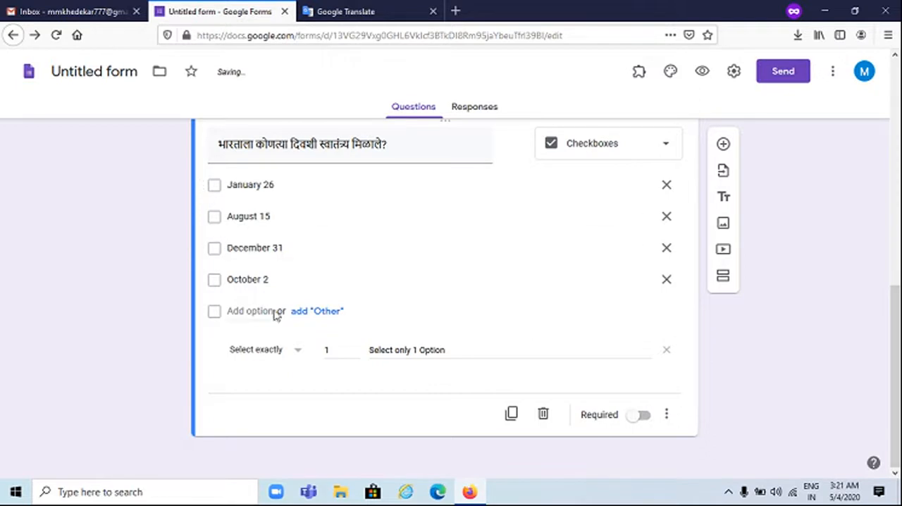
# Add a new question below the Marathi one and enter "Name of the image" as its text, giving a short answer question
pyautogui.click(722, 144)
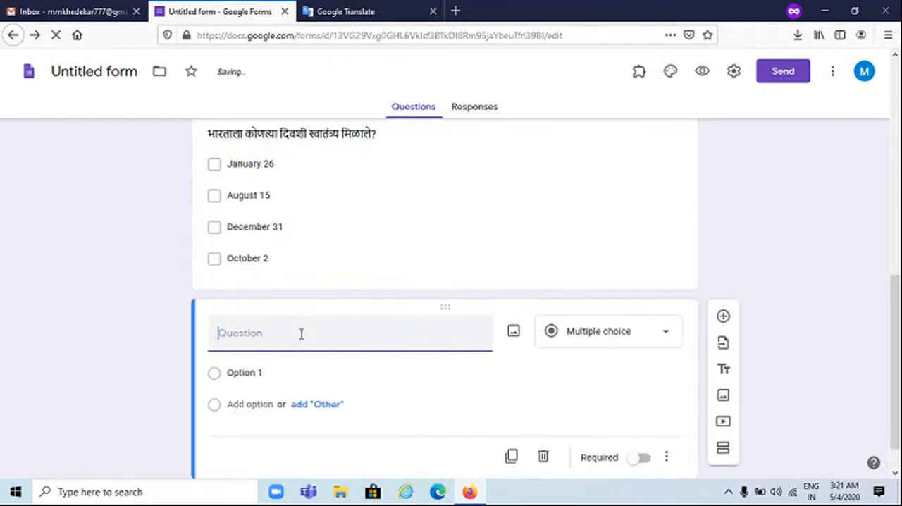
pyautogui.write('Name')
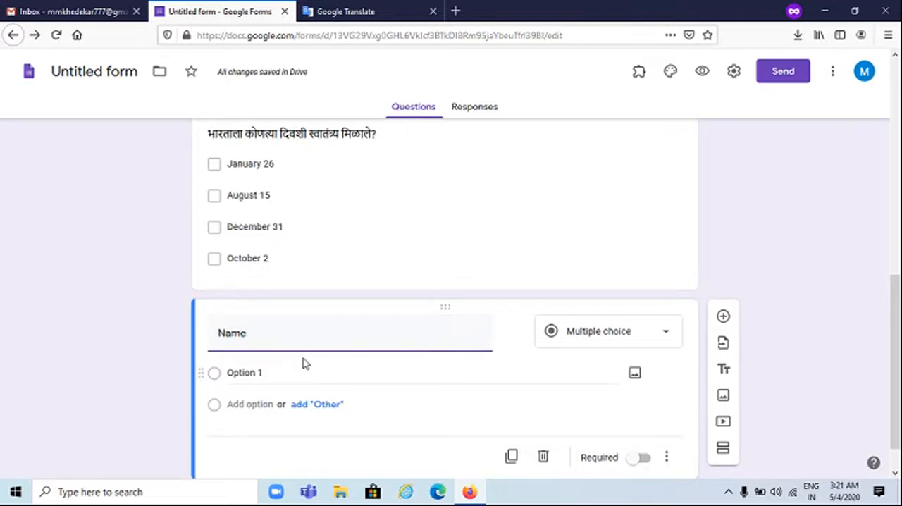
pyautogui.write(' of the ')
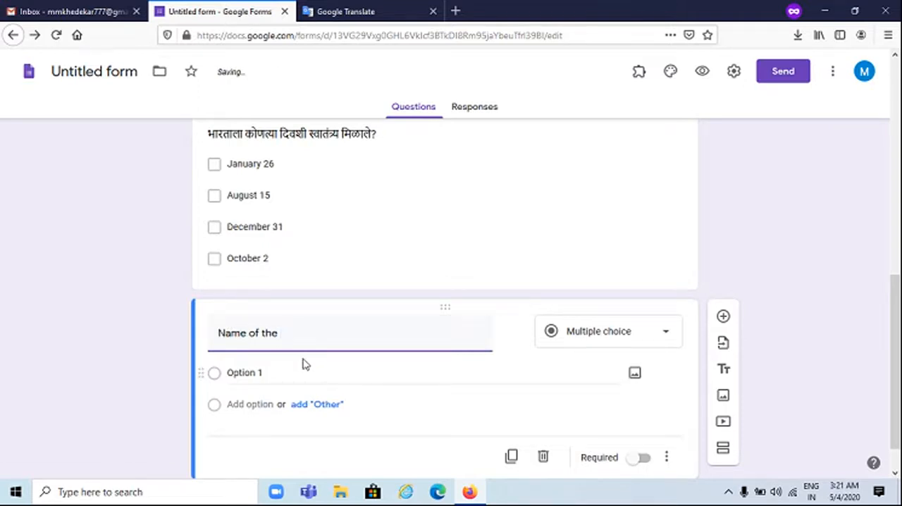
pyautogui.write('image')
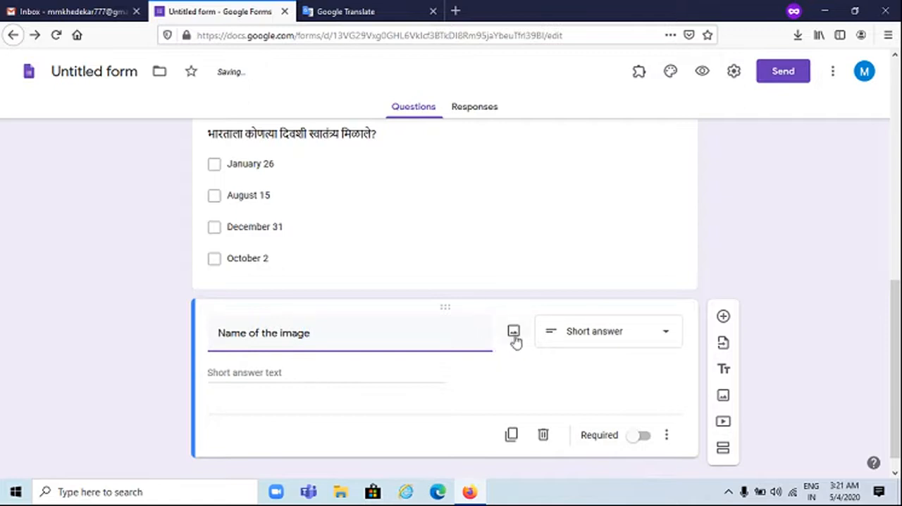
# Upload the Eiffel Tower JPG from the Desktop into the "Name of the image" question and leave the image dialog closed
pyautogui.click(514, 334)
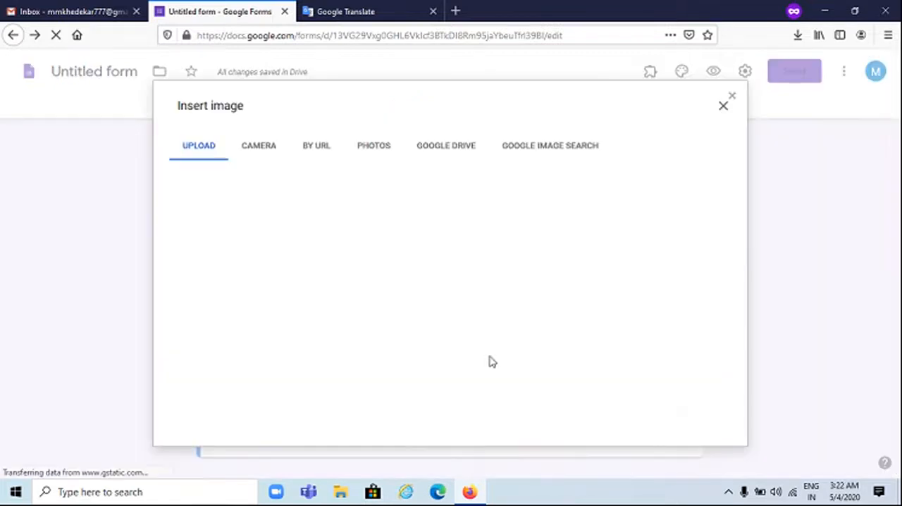
pyautogui.click(451, 345)
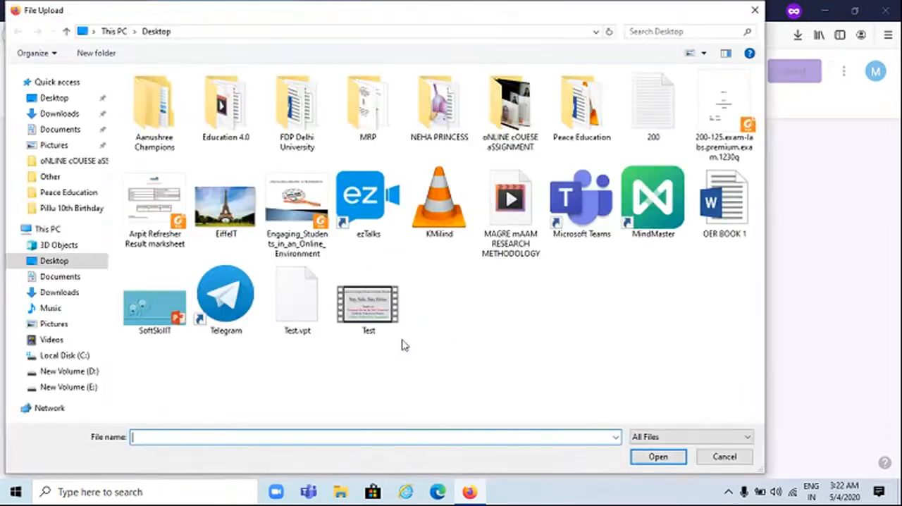
pyautogui.click(232, 204)
pyautogui.click(649, 457)
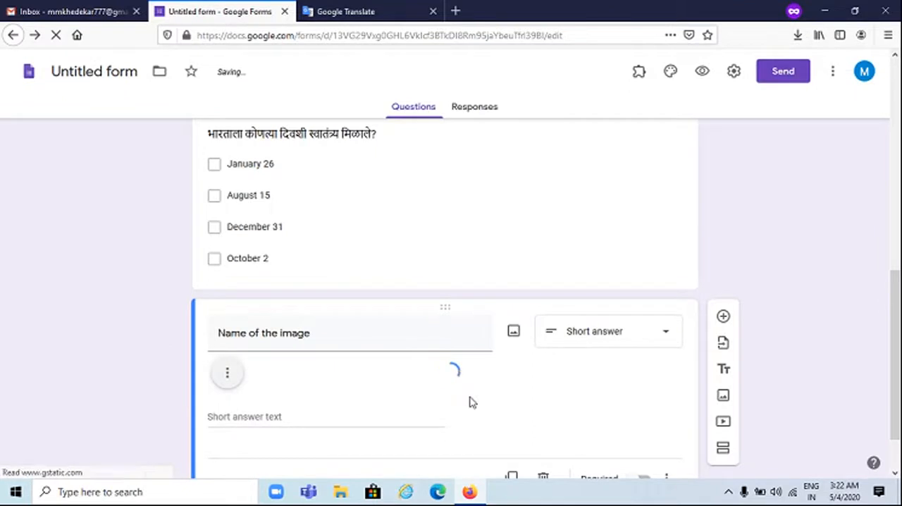
pyautogui.click(514, 270)
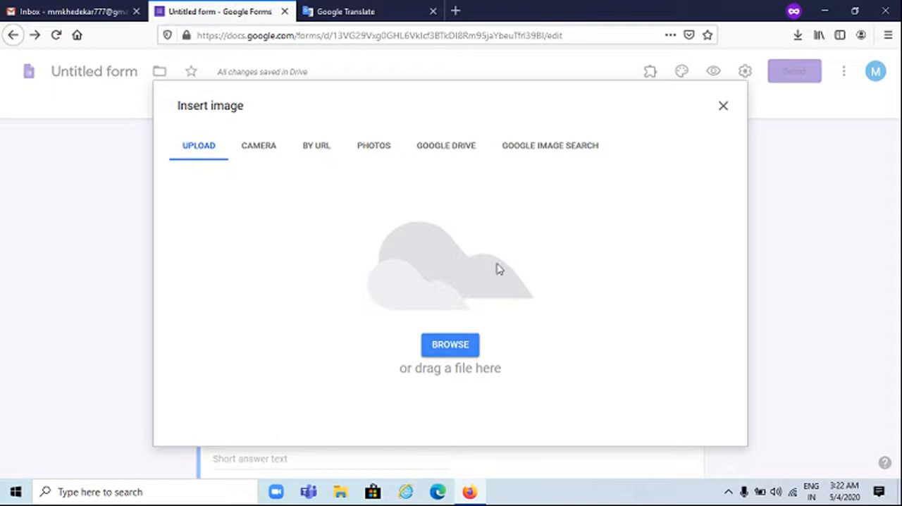
pyautogui.click(723, 109)
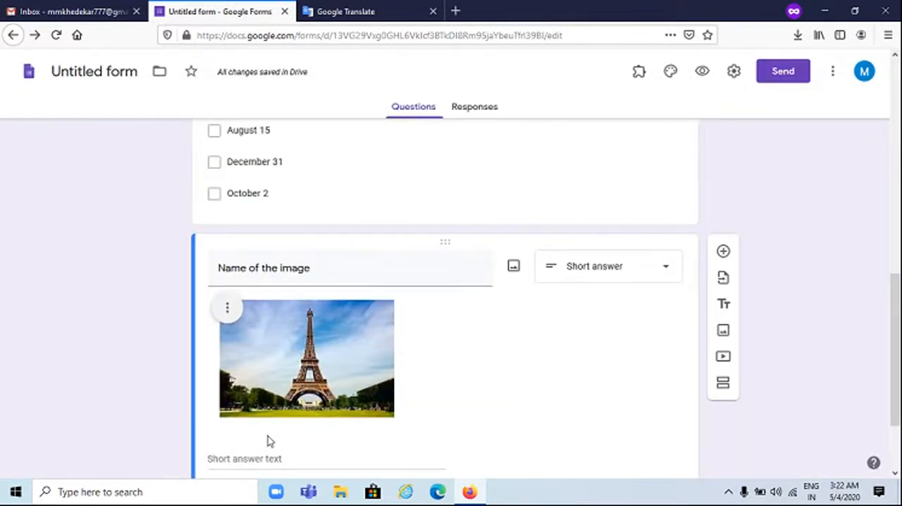
# Center align the Eiffel Tower picture in the "Name of the image" question
pyautogui.scroll(-3, 260, 352)
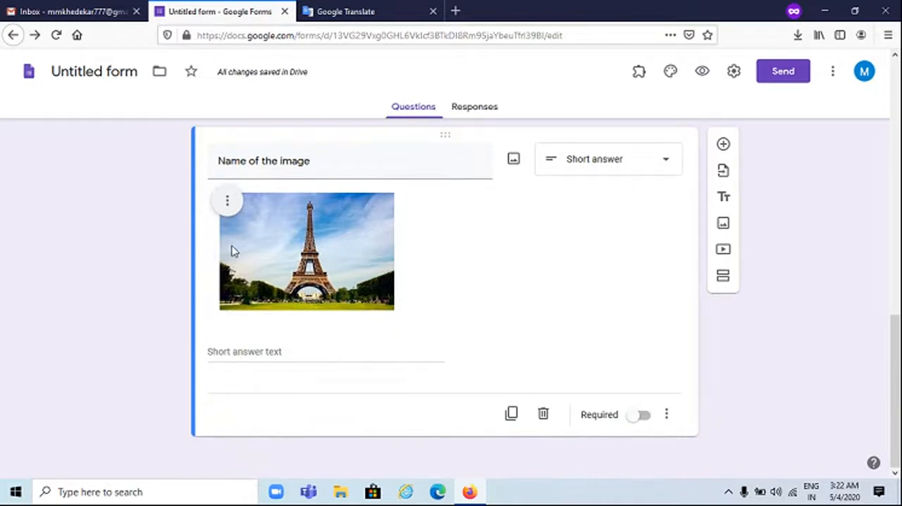
pyautogui.click(228, 201)
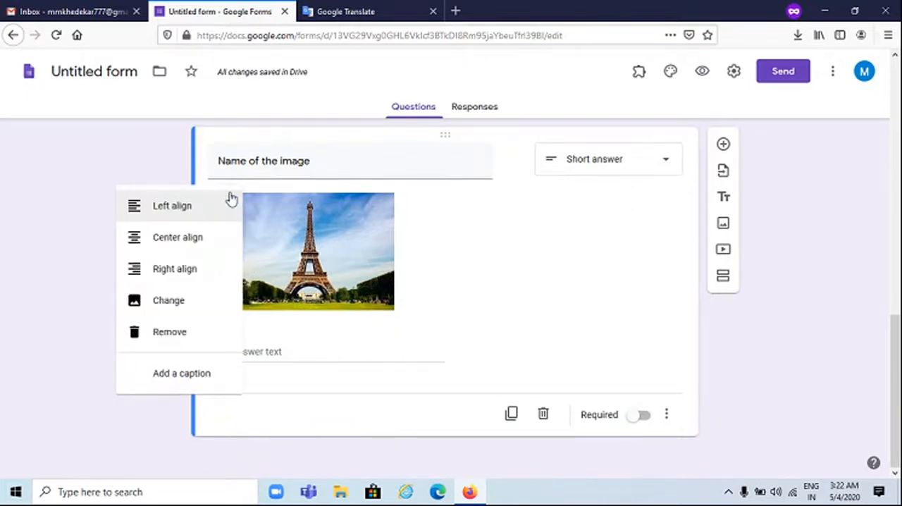
pyautogui.click(200, 240)
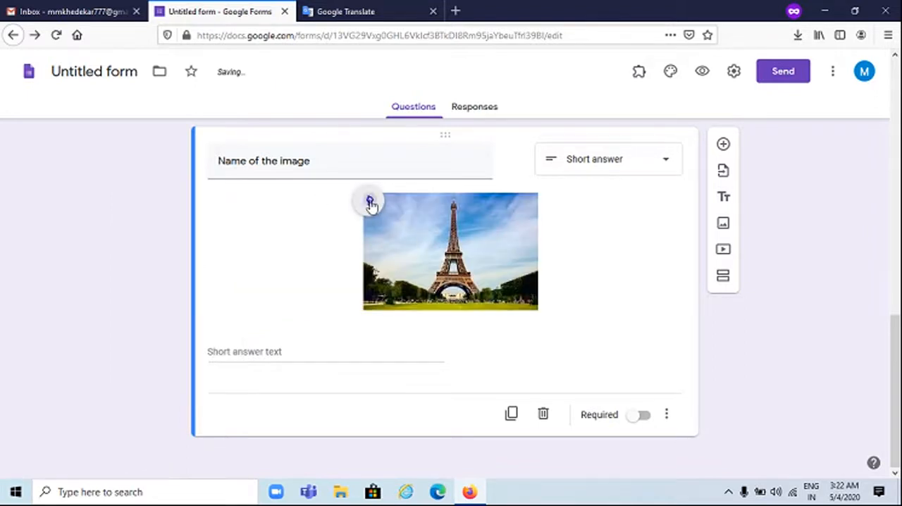
pyautogui.click(370, 204)
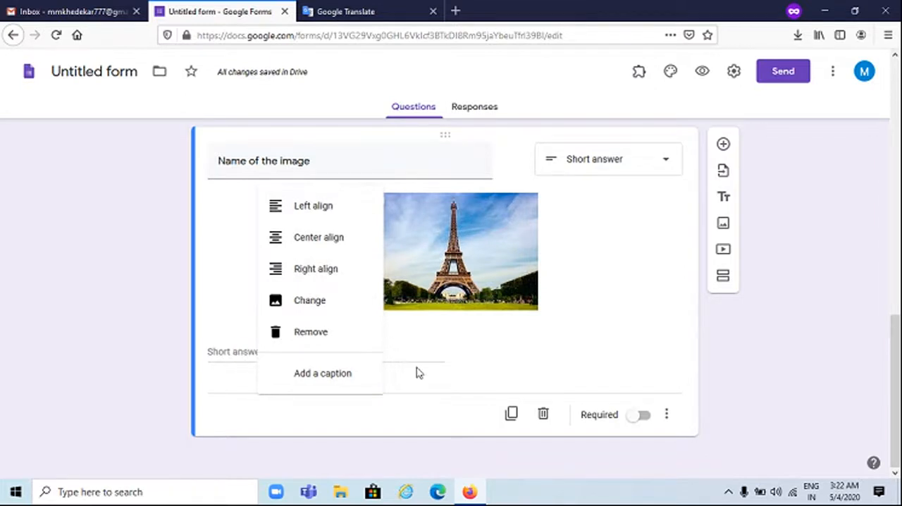
pyautogui.click(434, 392)
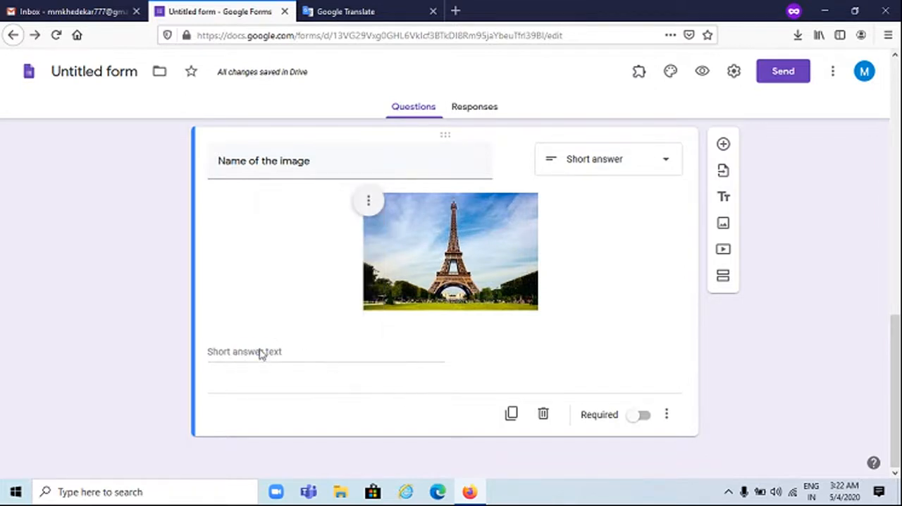
# Change the "Name of the image" question to the Dropdown type and turn on shuffled option order
pyautogui.click(621, 162)
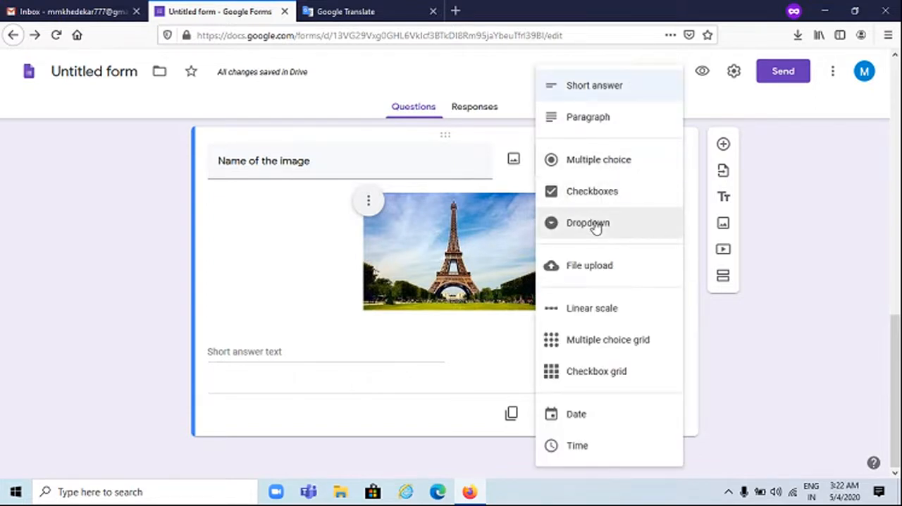
pyautogui.click(596, 224)
pyautogui.scroll(-1, 591, 332)
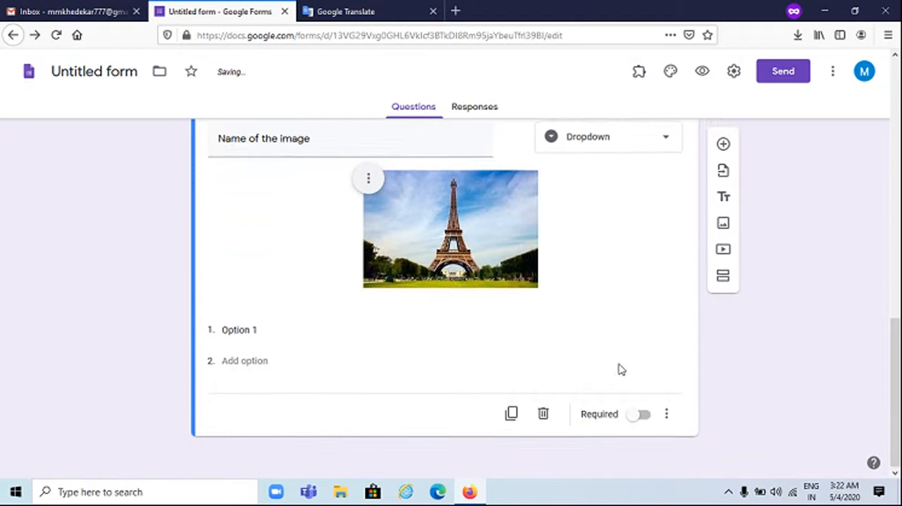
pyautogui.click(659, 416)
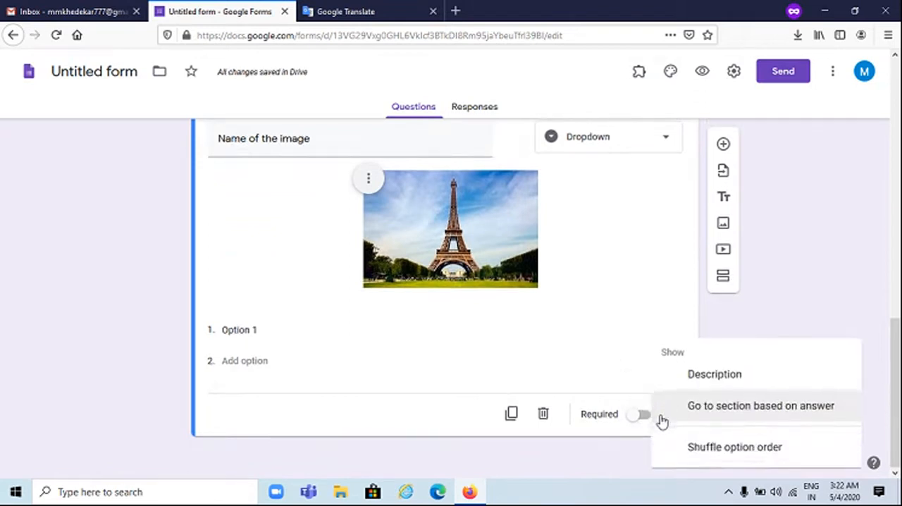
pyautogui.click(689, 444)
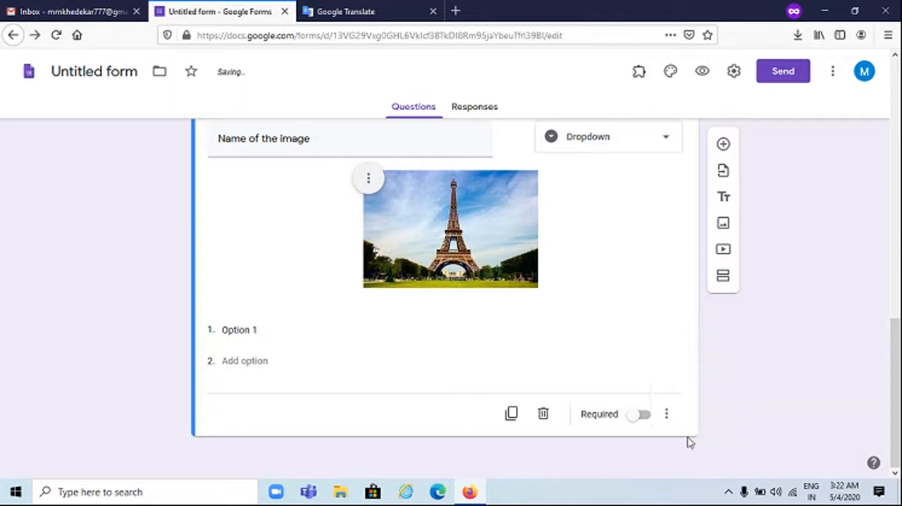
# Enter "Eiffel Tower", "Mobile Tower" and "President Tower" as the three dropdown options of the image question
pyautogui.click(276, 331)
pyautogui.write('Eiffel Tower')
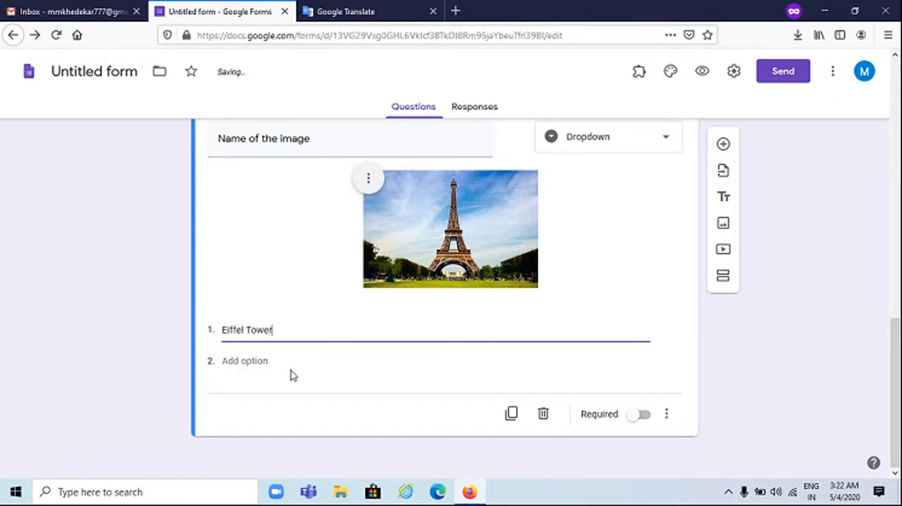
pyautogui.click(292, 370)
pyautogui.click(267, 362)
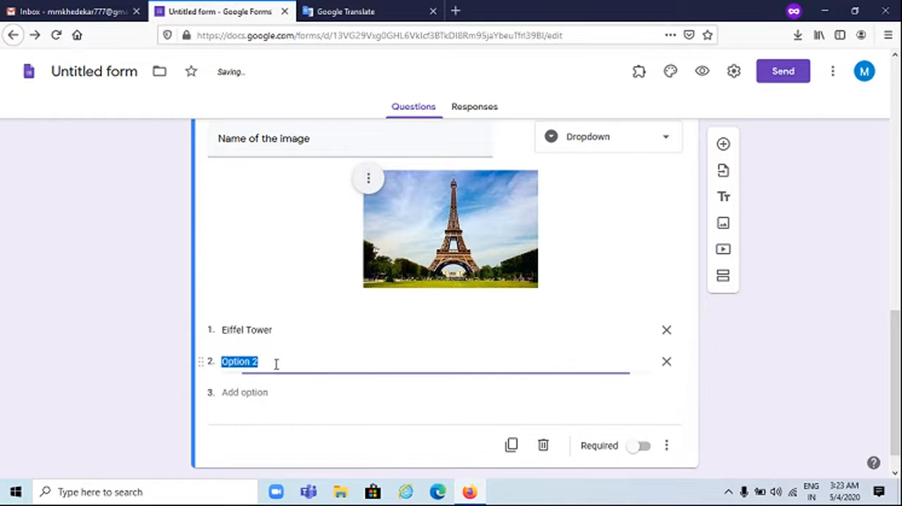
pyautogui.write('Mobile T')
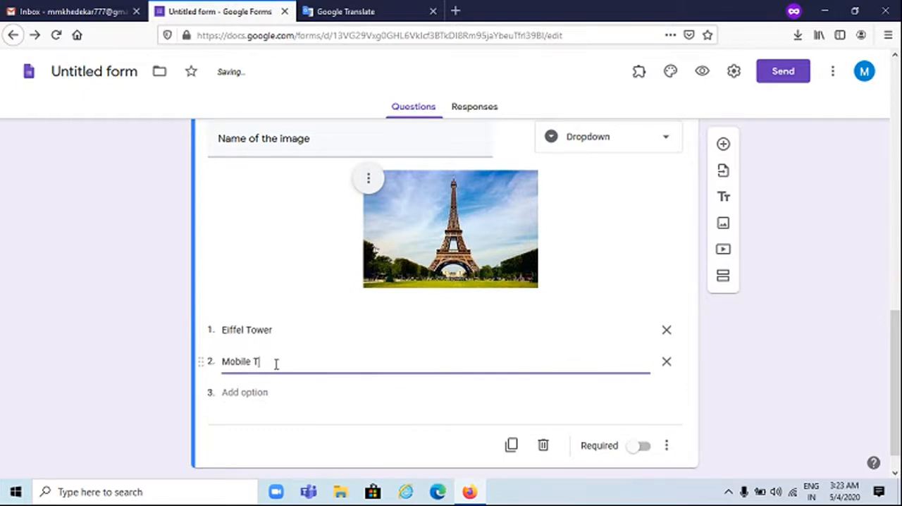
pyautogui.write('ower')
pyautogui.click(259, 394)
pyautogui.write('President')
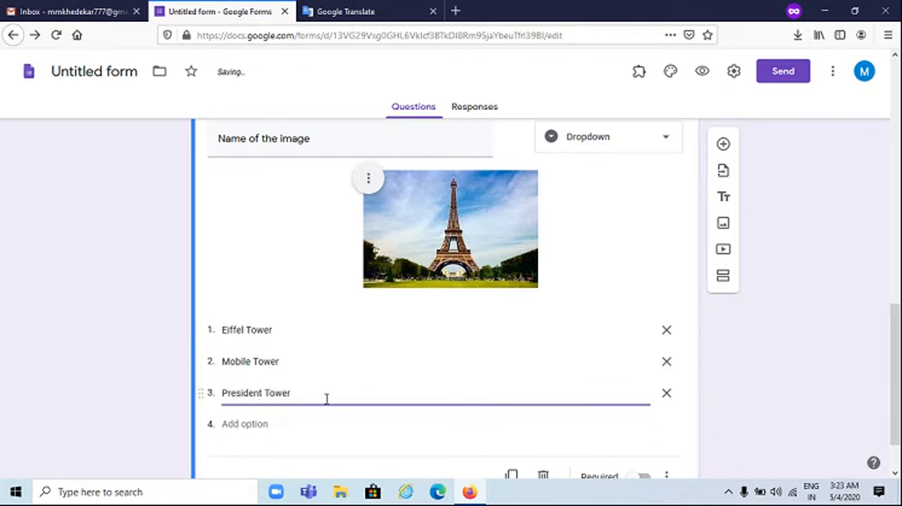
# Make both the "Name of the image" question and the Marathi checkbox question required
pyautogui.scroll(-2, 366, 430)
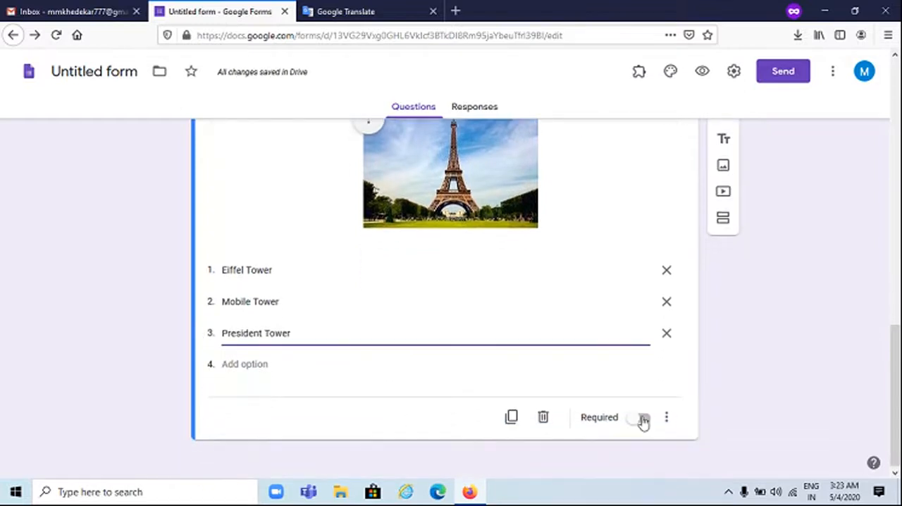
pyautogui.click(644, 414)
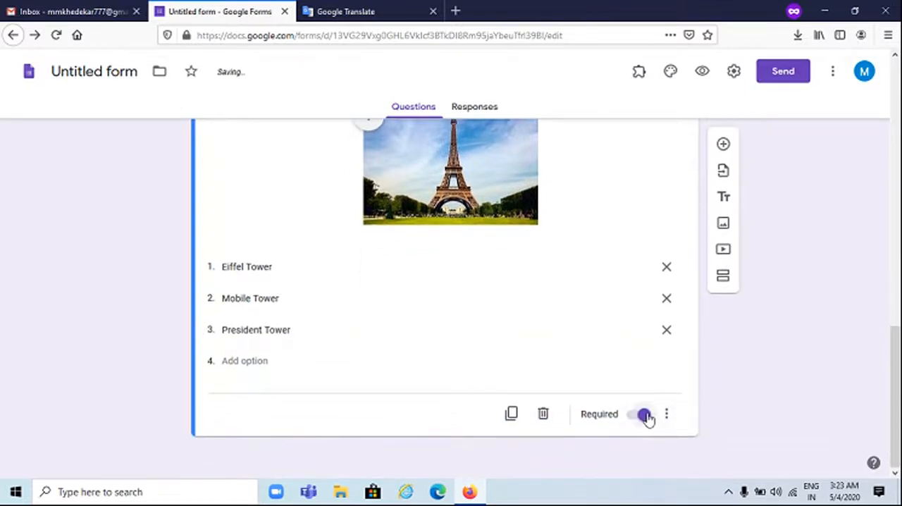
pyautogui.scroll(5, 646, 416)
pyautogui.click(524, 274)
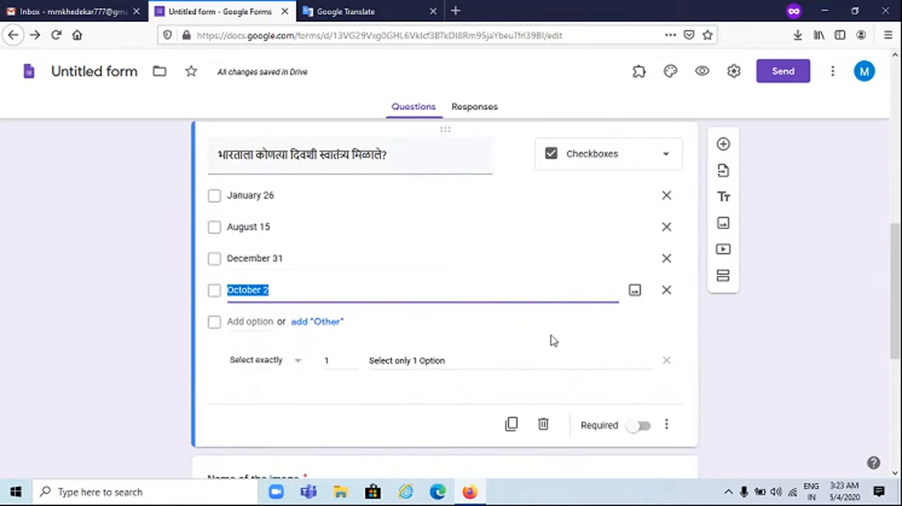
pyautogui.click(645, 426)
pyautogui.scroll(-5, 648, 431)
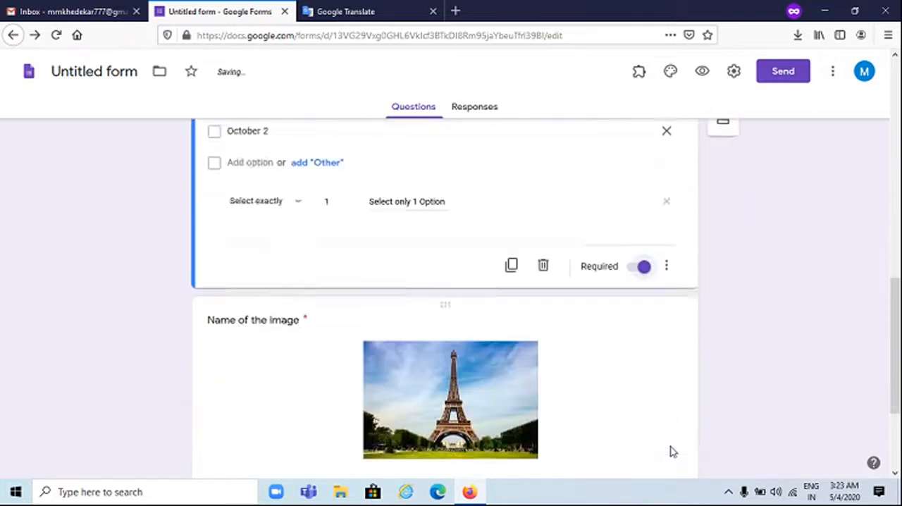
# Add a Multiple choice grid question with the text "Match the following" below the image question
pyautogui.click(627, 392)
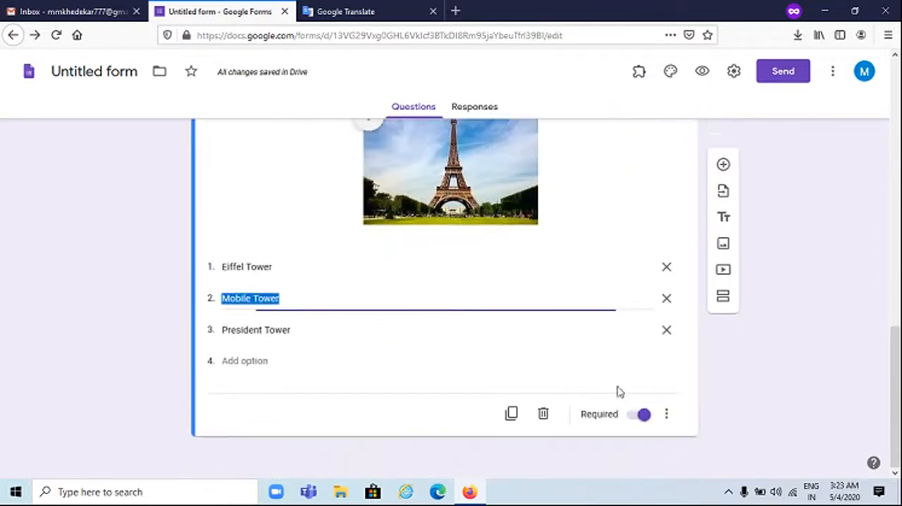
pyautogui.click(668, 416)
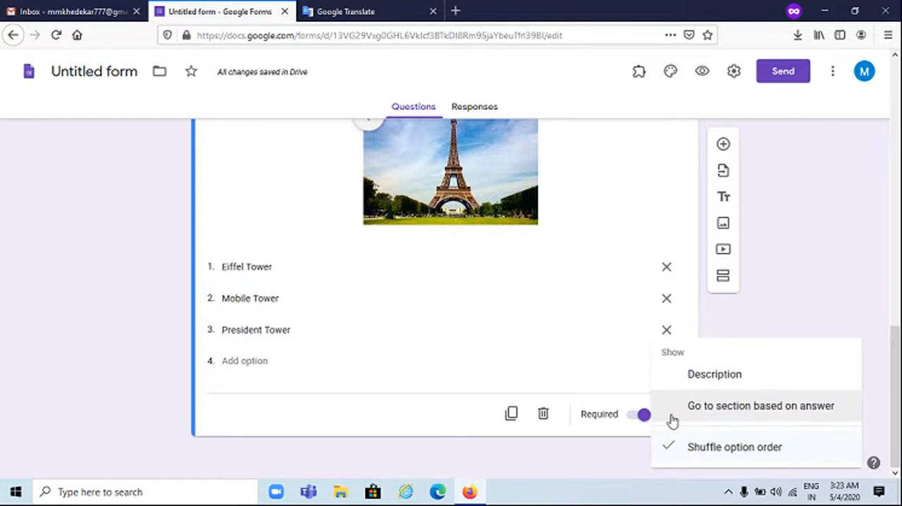
pyautogui.click(590, 452)
pyautogui.scroll(1, 590, 452)
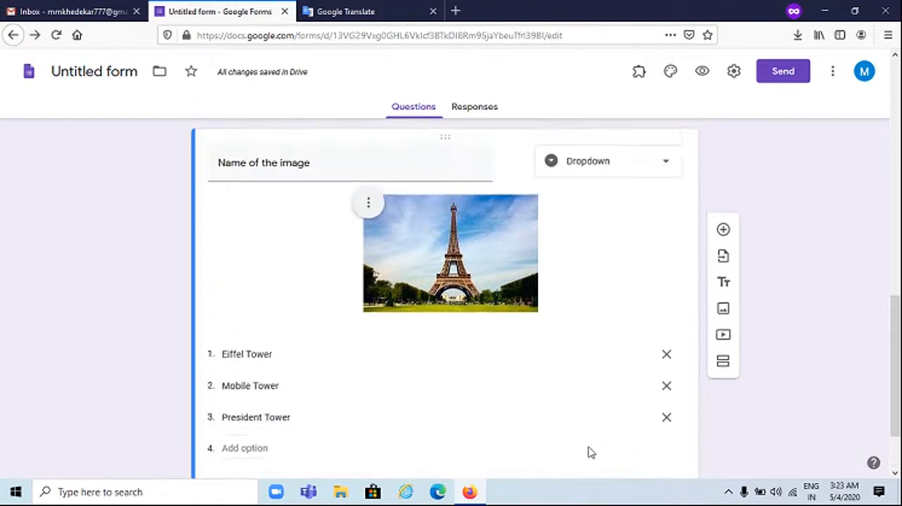
pyautogui.scroll(4, 590, 451)
pyautogui.scroll(-4, 590, 444)
pyautogui.click(722, 146)
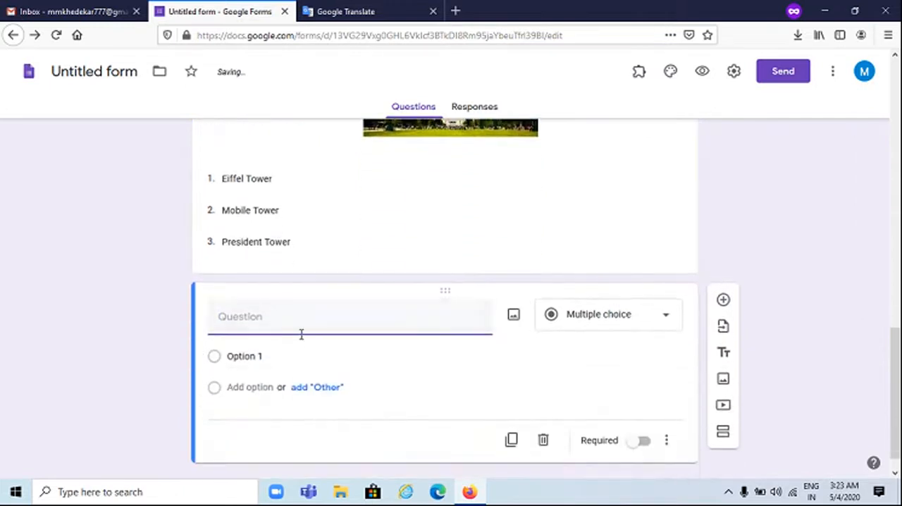
pyautogui.write('Mat')
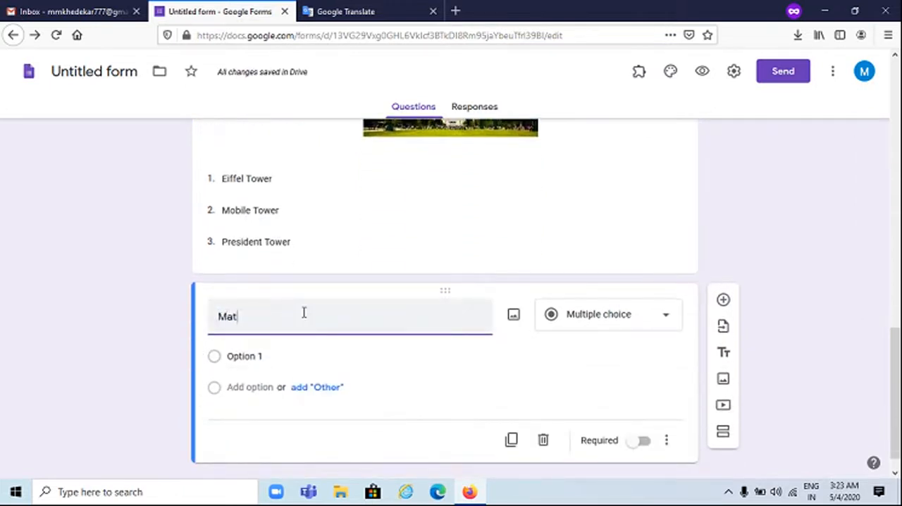
pyautogui.write('ch the following')
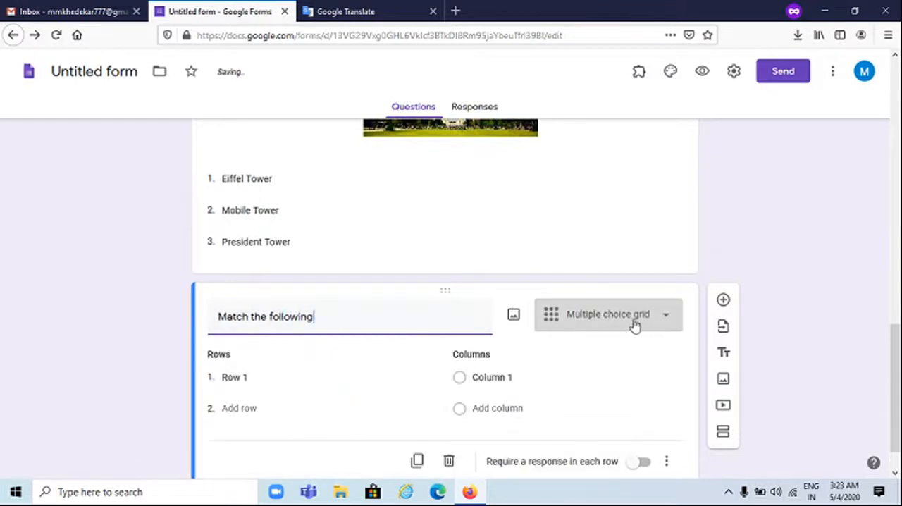
pyautogui.click(632, 324)
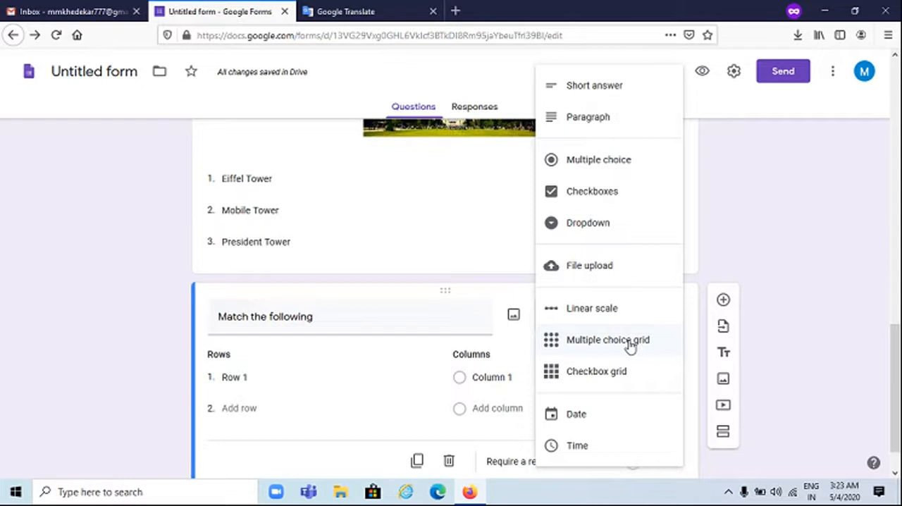
pyautogui.click(629, 342)
# Name the first row of the grid "Lion" and its first column "Land"
pyautogui.click(270, 374)
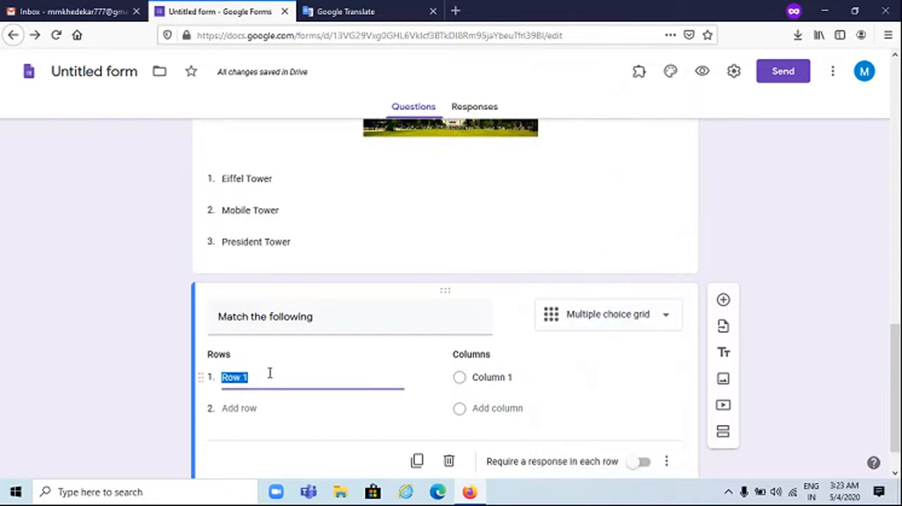
pyautogui.write('Tig')
pyautogui.press('BackSpace')
pyautogui.press('BackSpace')
pyautogui.press('BackSpace')
pyautogui.write('Lion')
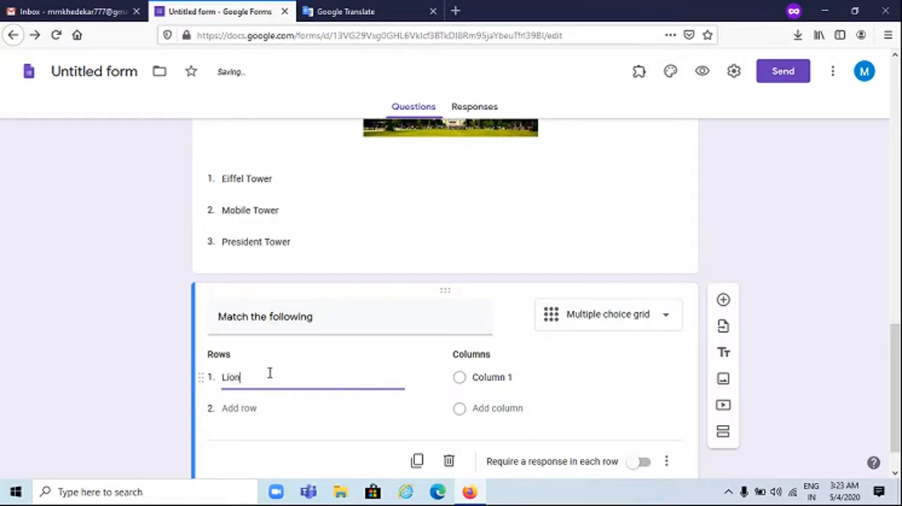
pyautogui.click(476, 378)
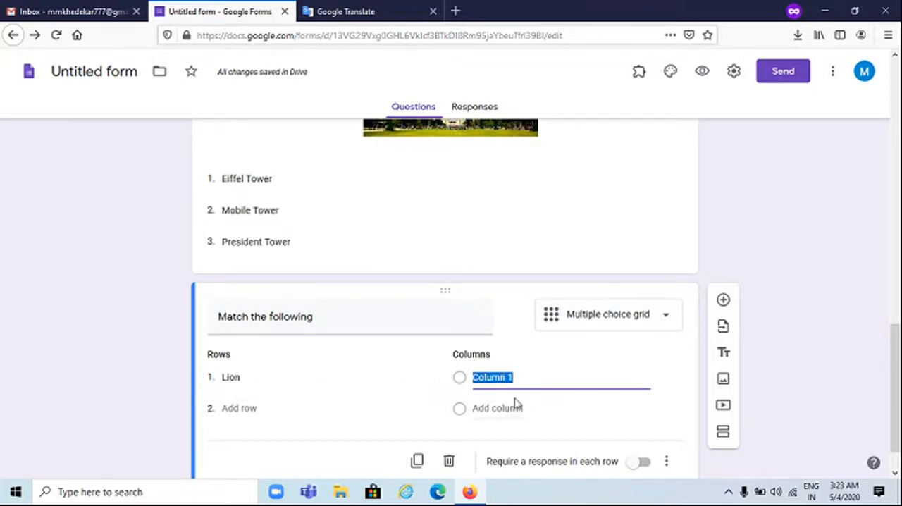
pyautogui.write('Land')
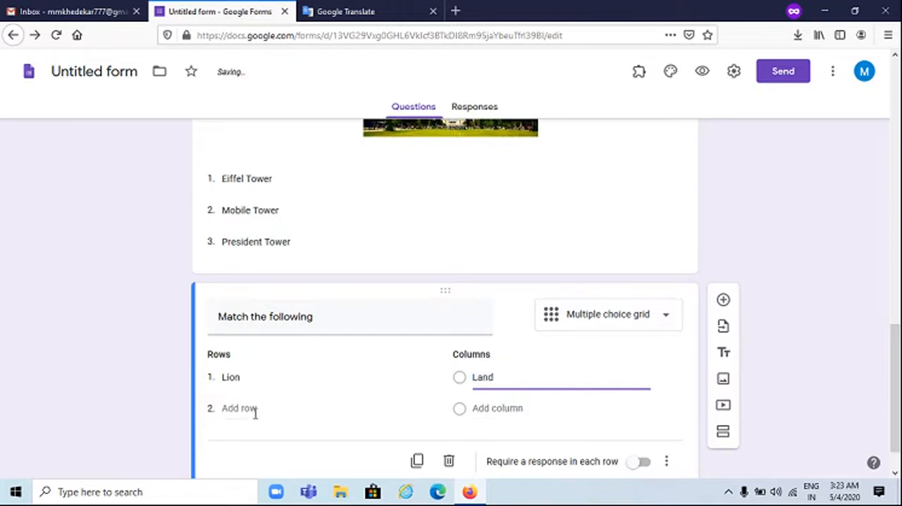
# Add a second row "Eagle" and a second column "Air" to the matching grid
pyautogui.click(254, 410)
pyautogui.write('Eagle')
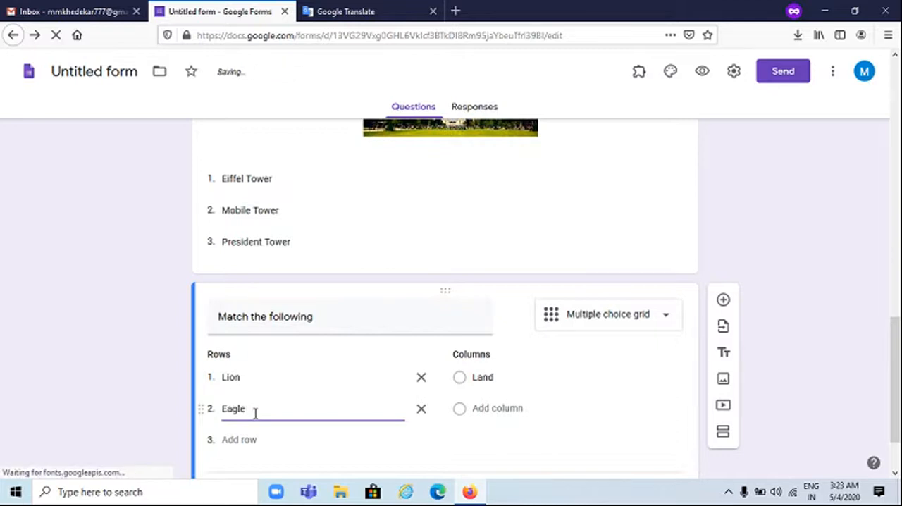
pyautogui.click(489, 412)
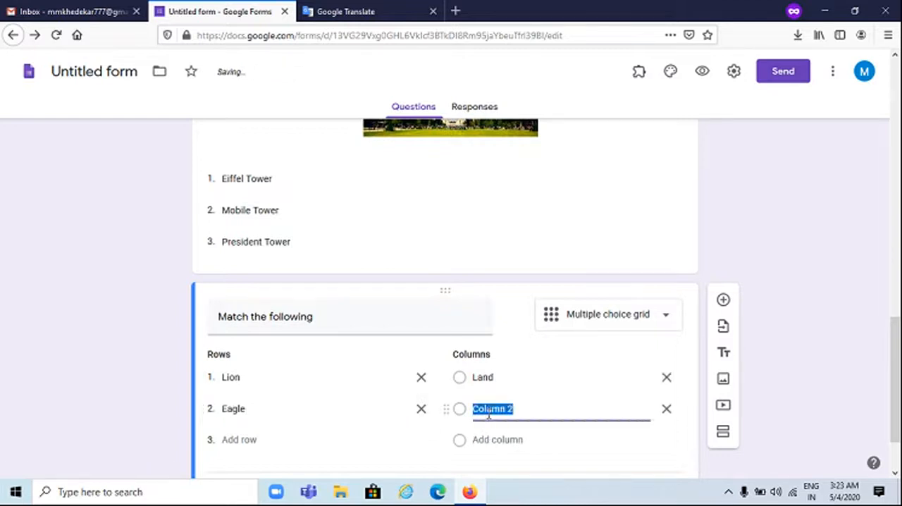
pyautogui.write('Air')
# Add a third row "Fish" and a third column "Water" to the grid, and require a response in each row
pyautogui.click(242, 439)
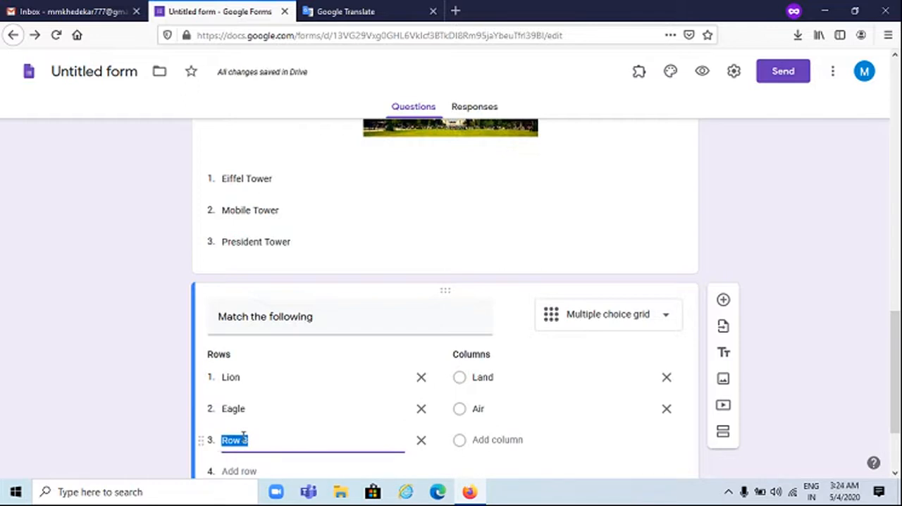
pyautogui.write('Fish')
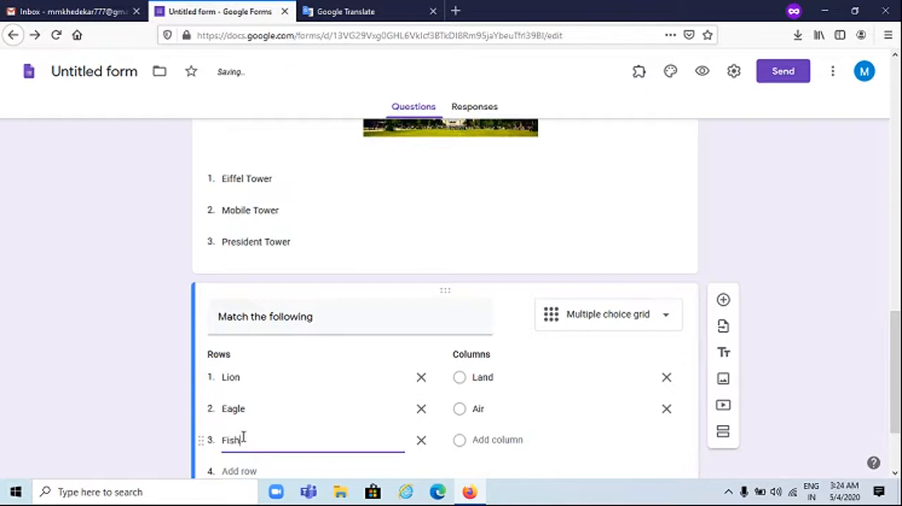
pyautogui.click(498, 440)
pyautogui.write('Water')
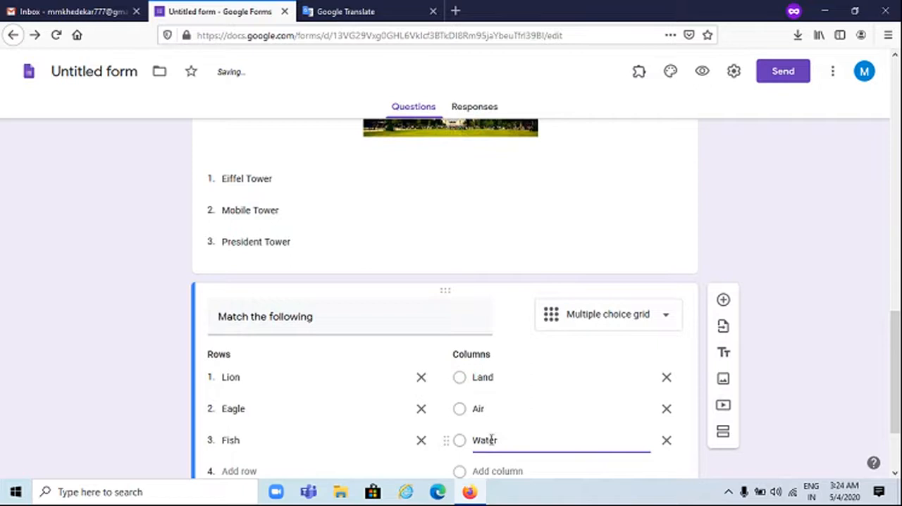
pyautogui.scroll(-3, 491, 439)
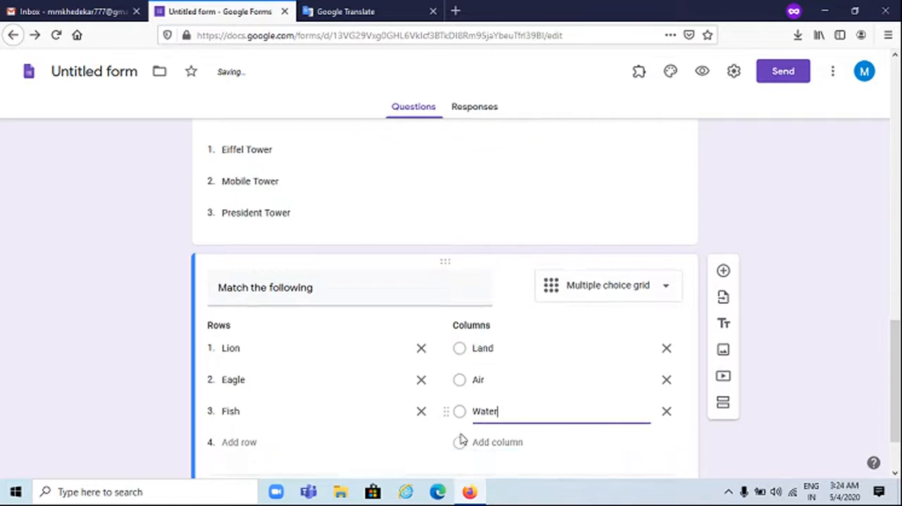
pyautogui.click(642, 415)
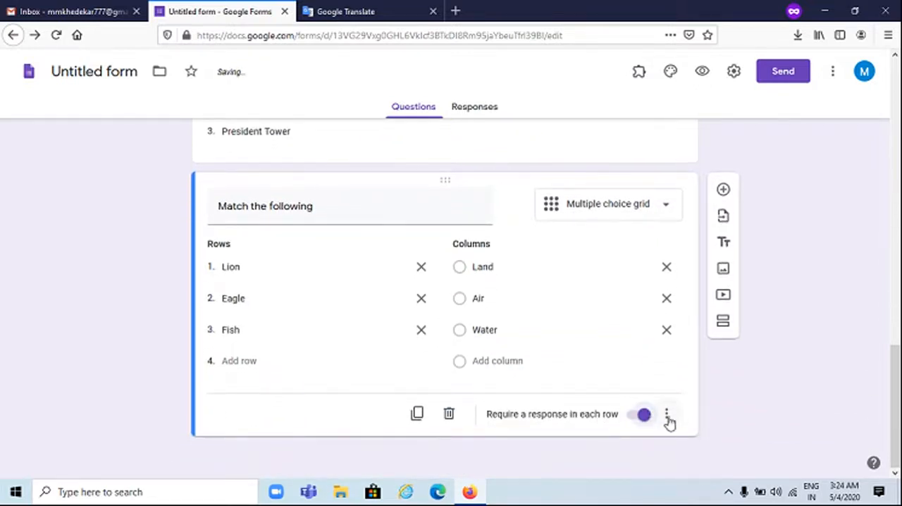
# Limit the "Match the following" grid to one response per column and shuffle its row order
pyautogui.click(666, 416)
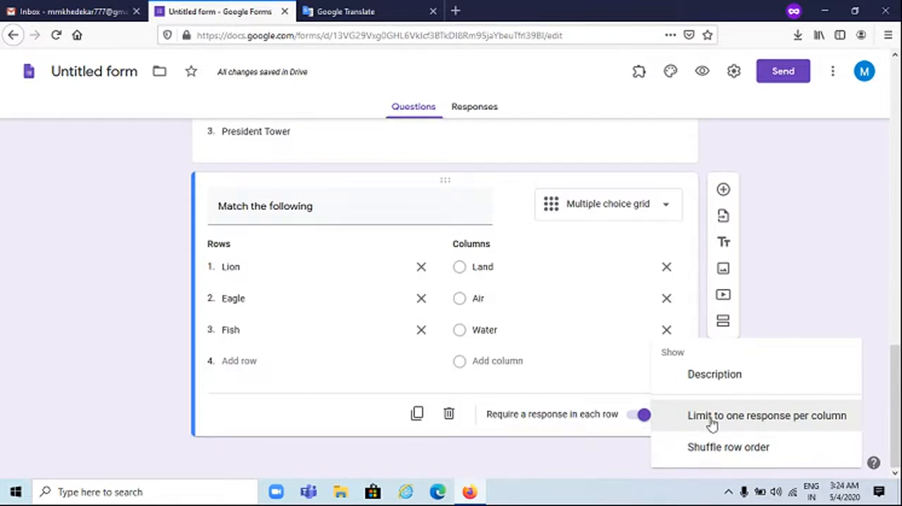
pyautogui.click(712, 421)
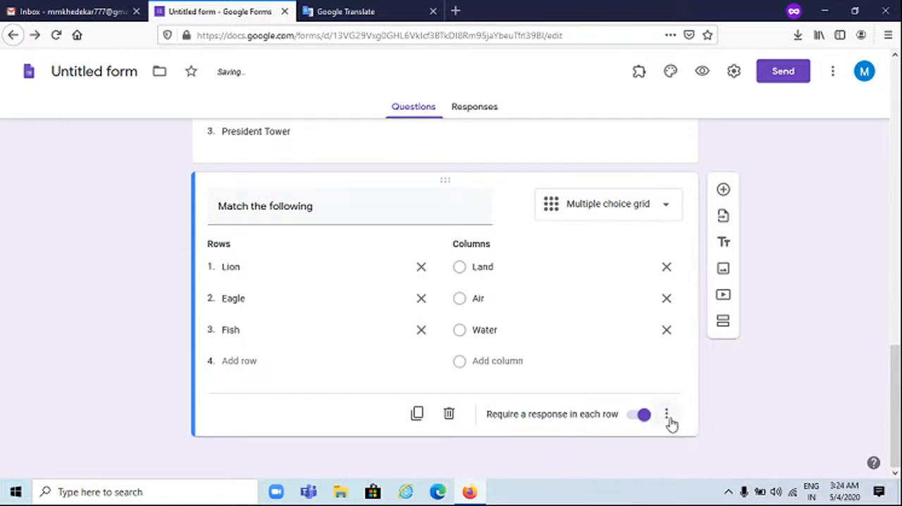
pyautogui.click(667, 418)
pyautogui.click(726, 447)
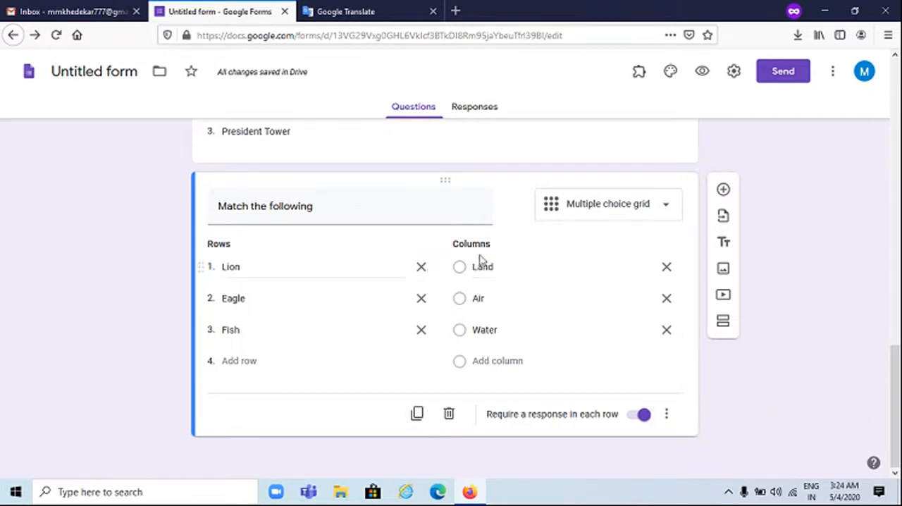
# Try the Checkbox grid type on the matching question and return it to Multiple choice grid
pyautogui.click(597, 210)
pyautogui.click(597, 380)
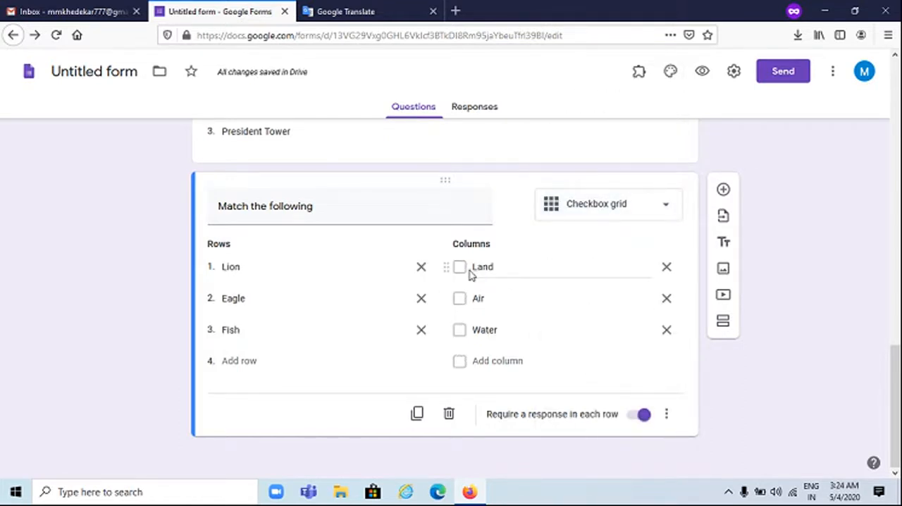
pyautogui.click(599, 212)
pyautogui.click(608, 349)
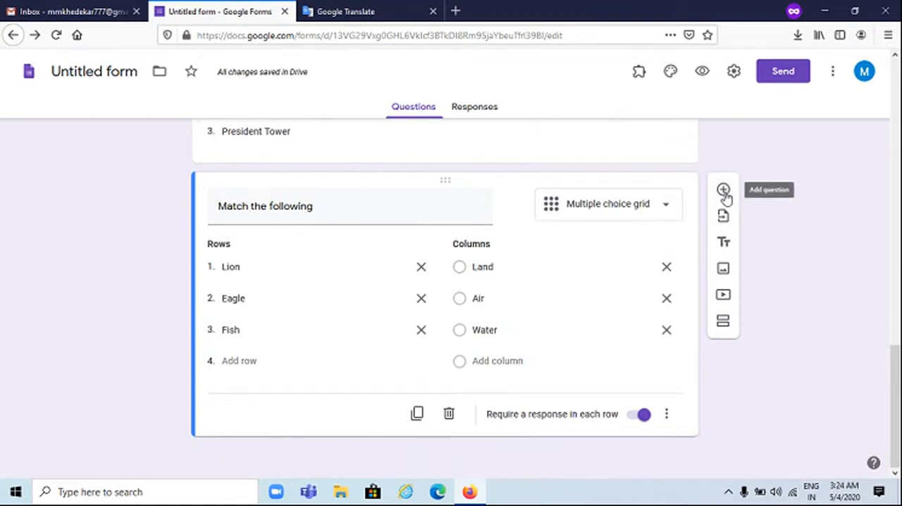
# Add a new question below the matching grid with the text "Write essay on My School"
pyautogui.click(724, 191)
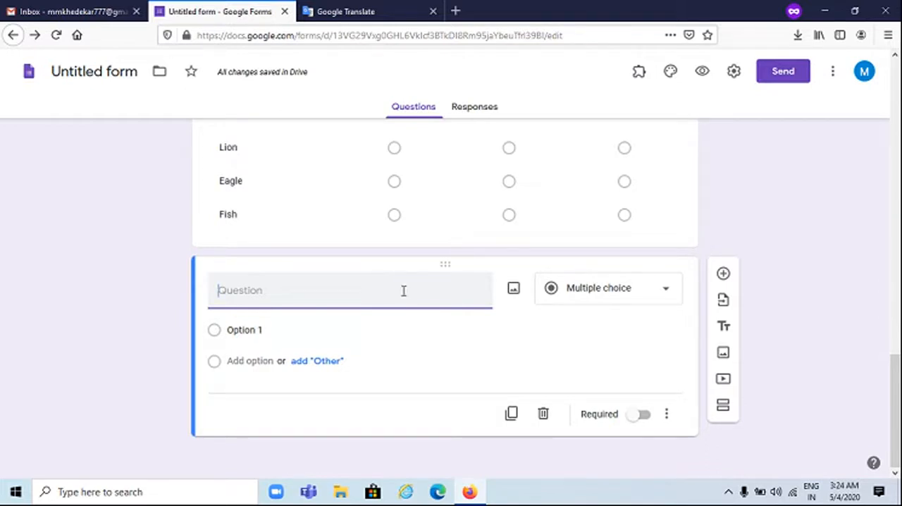
pyautogui.write('Write')
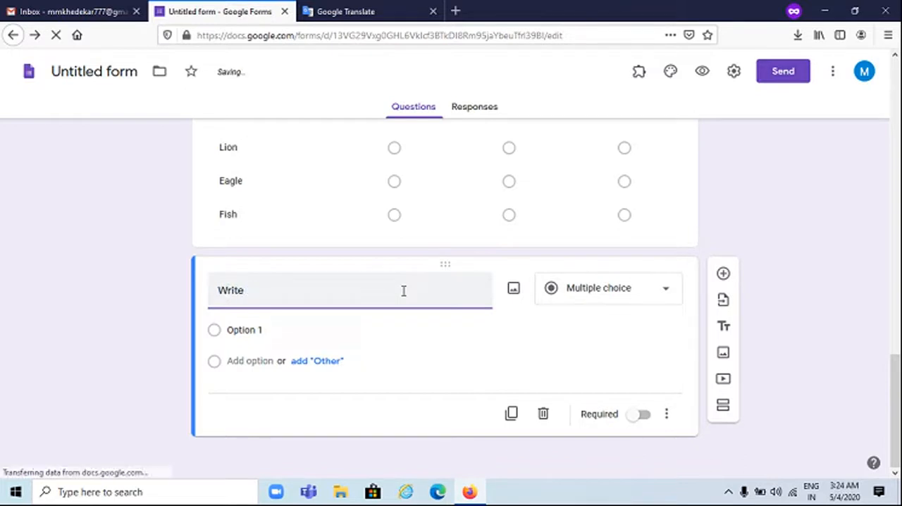
pyautogui.write(' essey')
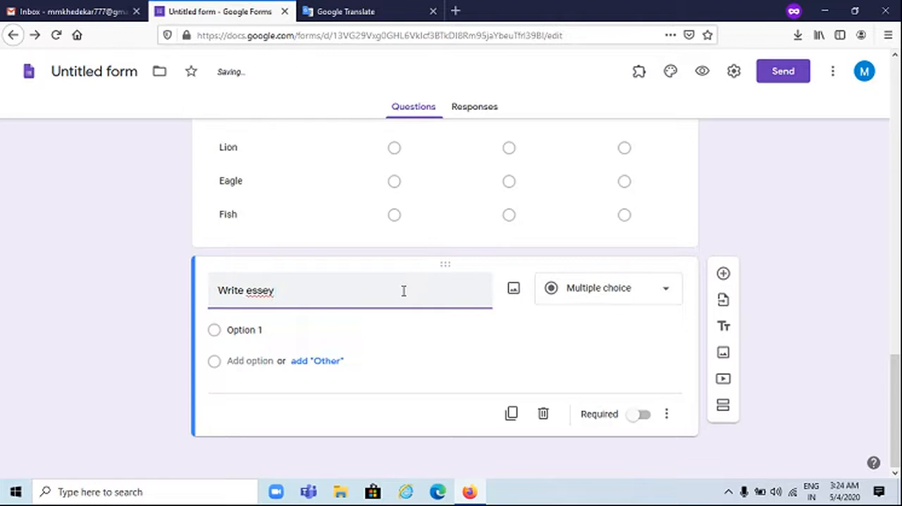
pyautogui.write(' on')
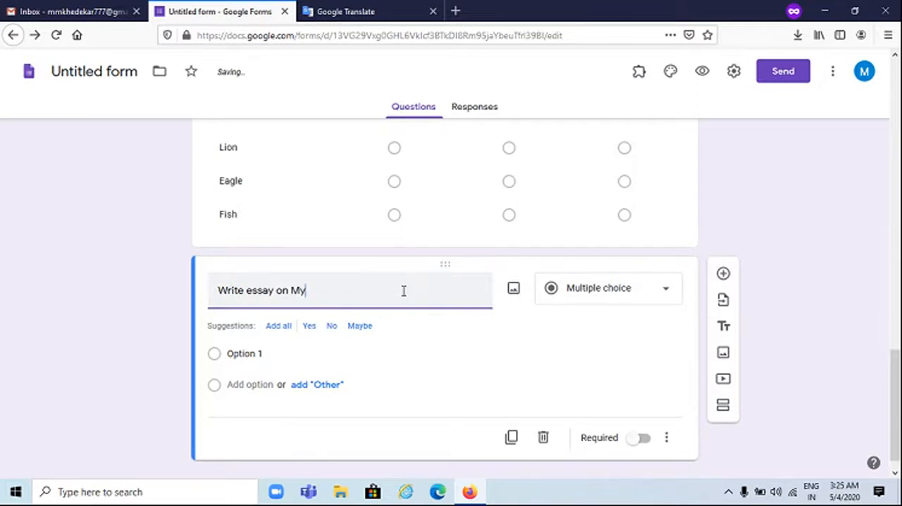
pyautogui.write(' My School')
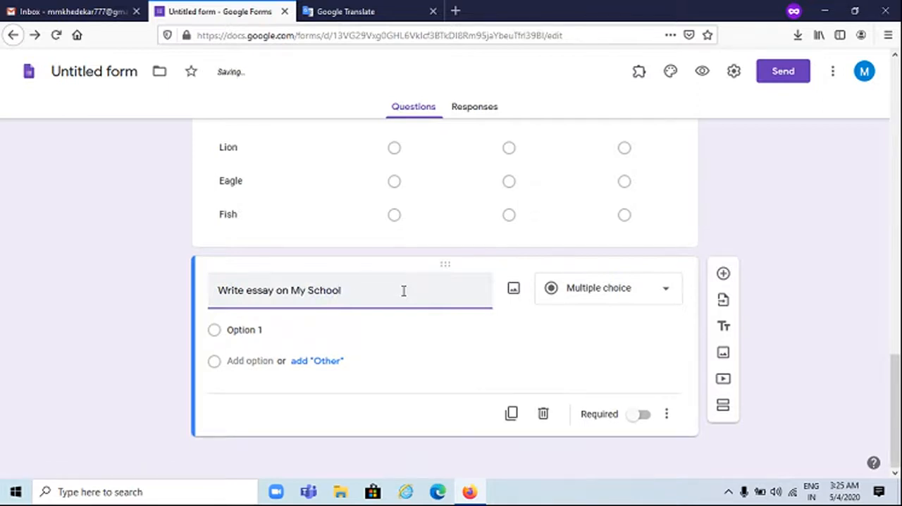
# Change the essay question's type to File upload and accept letting respondents upload files to Drive
pyautogui.click(596, 289)
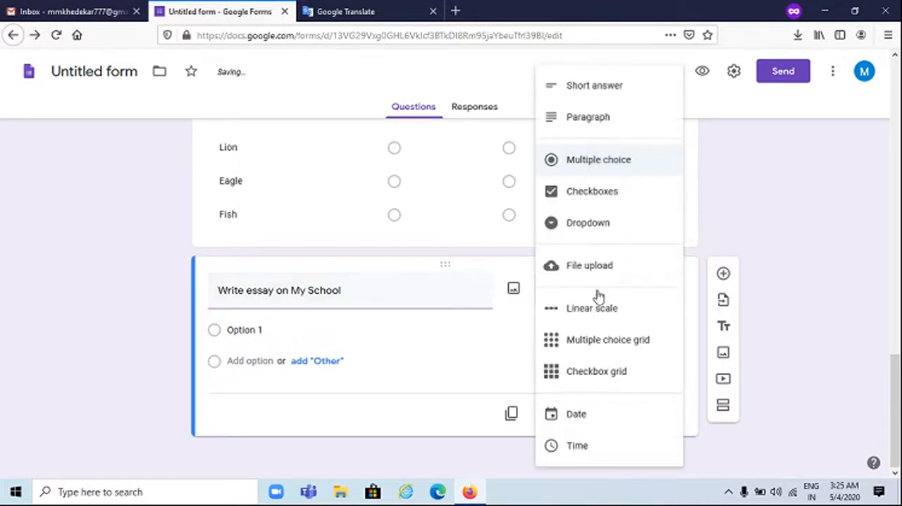
pyautogui.click(600, 84)
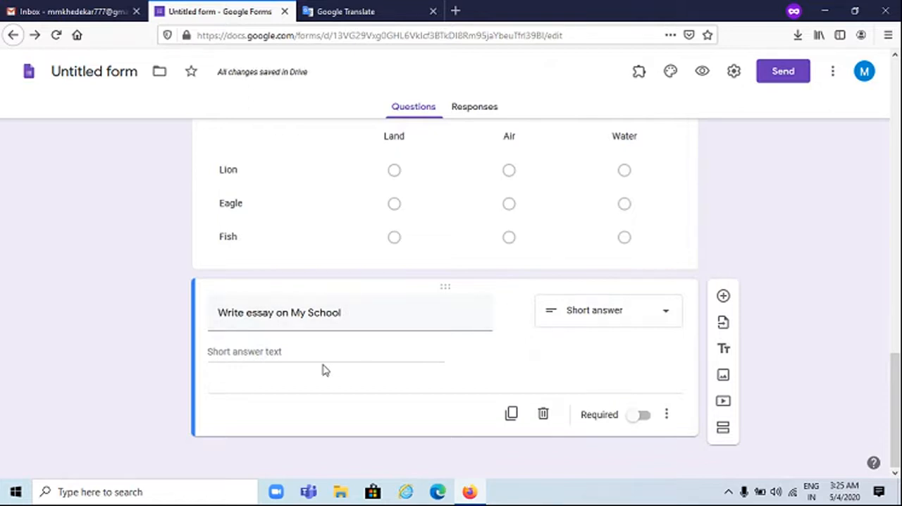
pyautogui.click(587, 311)
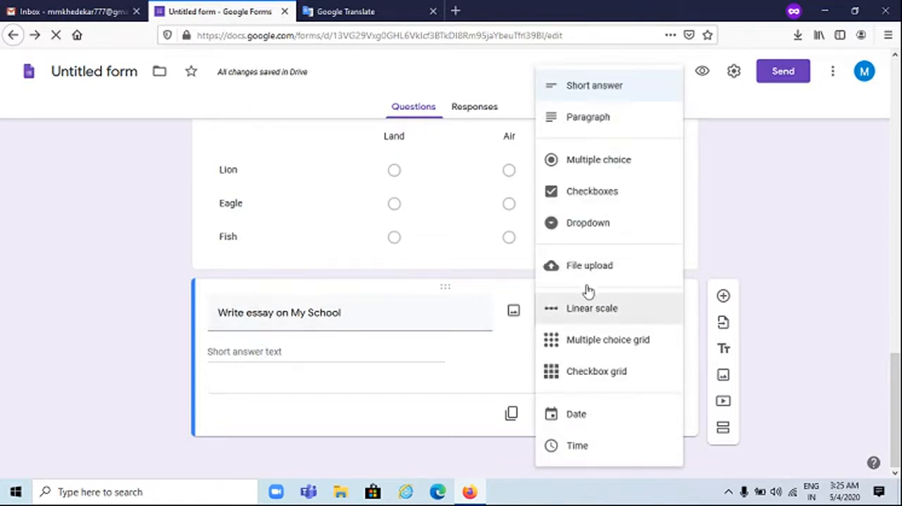
pyautogui.click(584, 272)
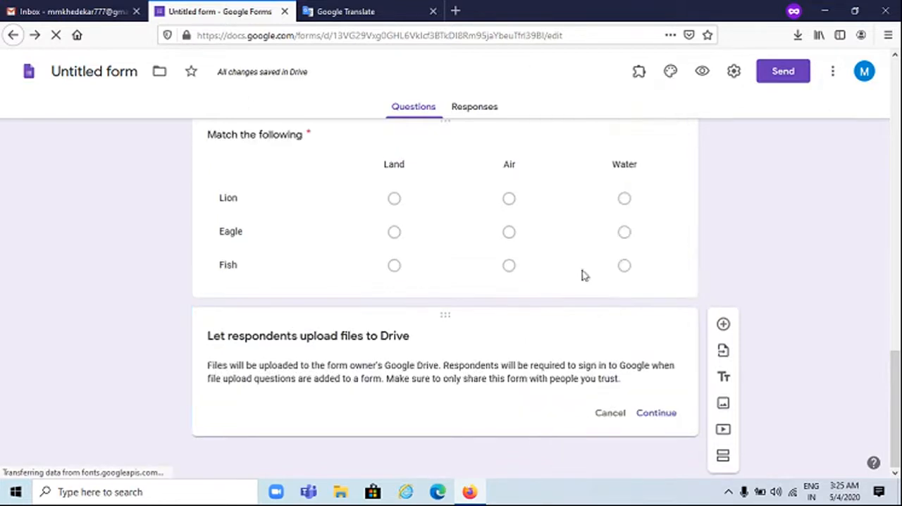
pyautogui.click(656, 424)
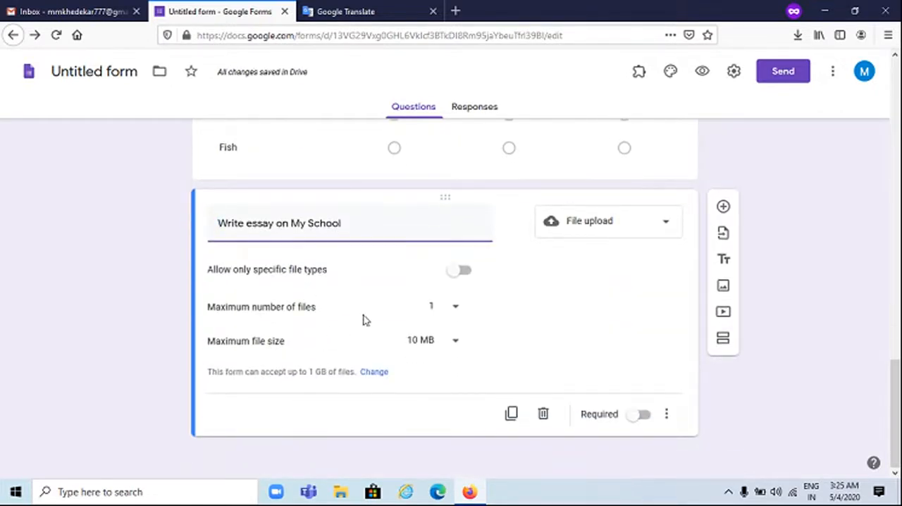
# Restrict the essay upload to specific file types, allowing Document, PDF and Image
pyautogui.click(469, 273)
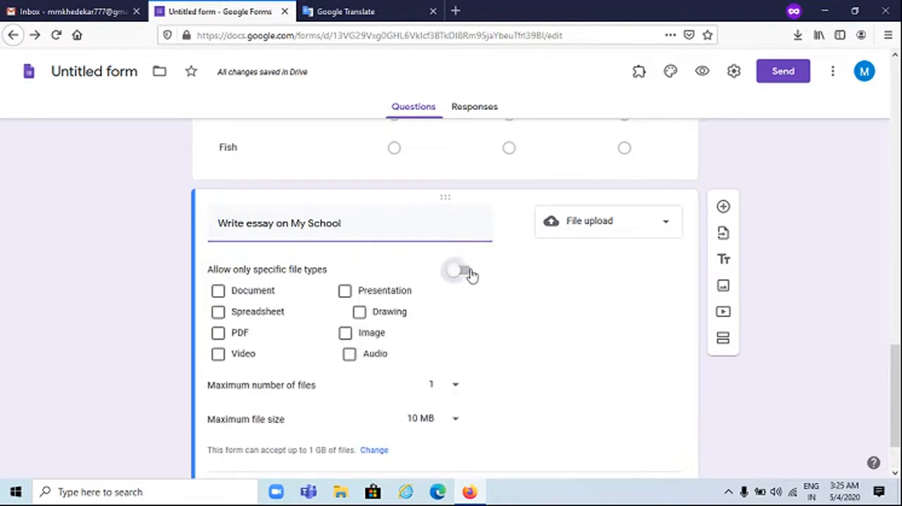
pyautogui.click(218, 291)
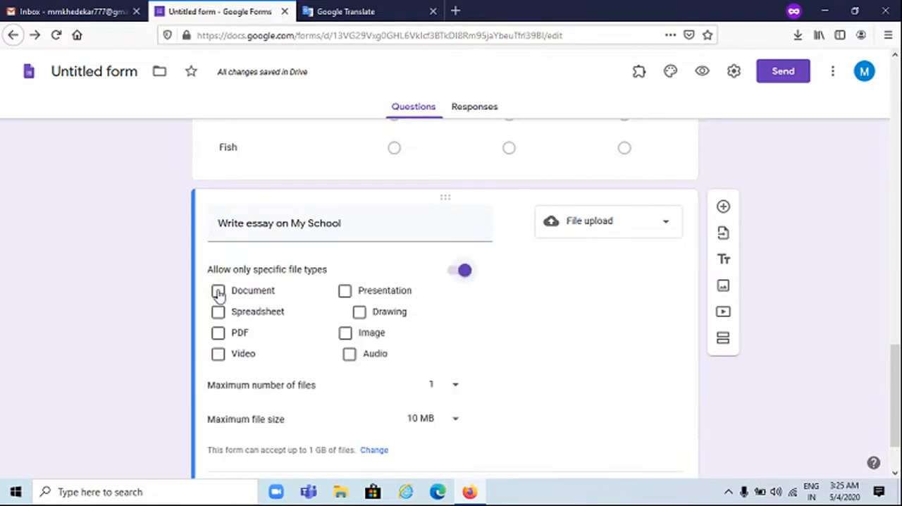
pyautogui.click(219, 334)
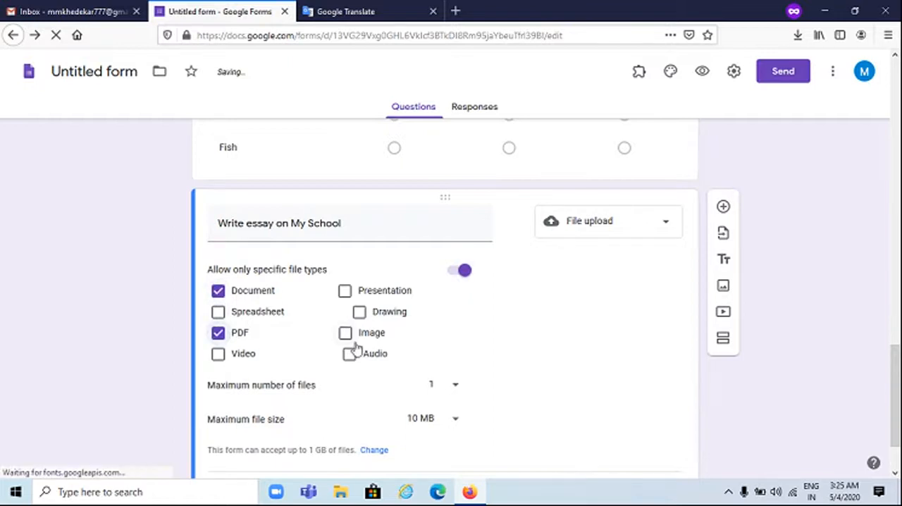
pyautogui.click(344, 334)
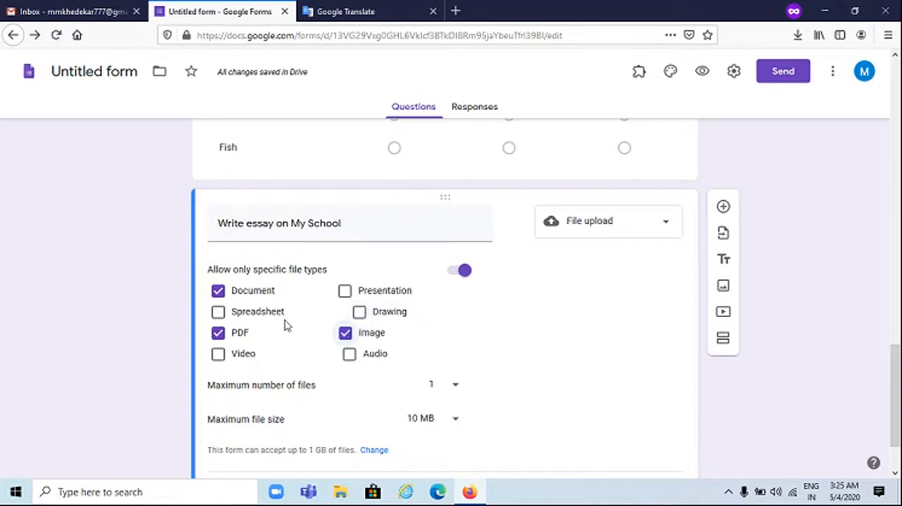
# Set the essay upload's maximum number of files to 1 and its maximum file size to 10 MB
pyautogui.scroll(-2, 282, 310)
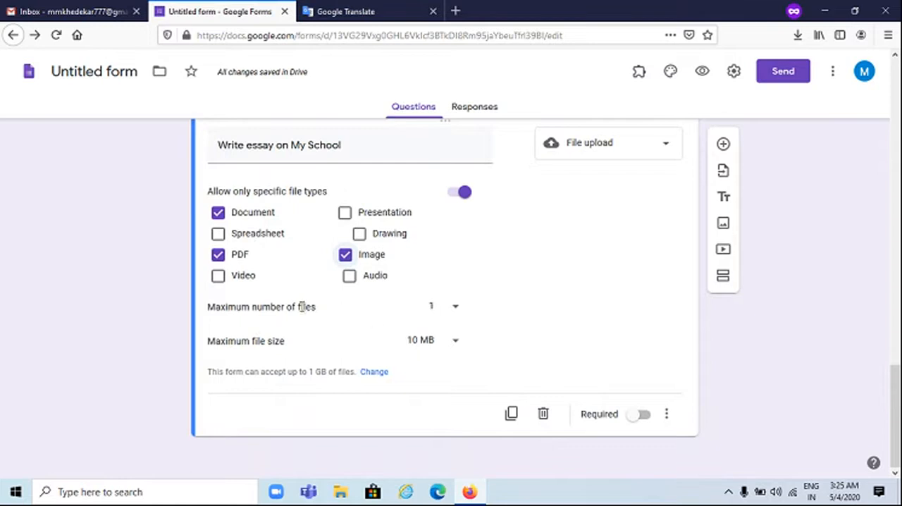
pyautogui.click(461, 313)
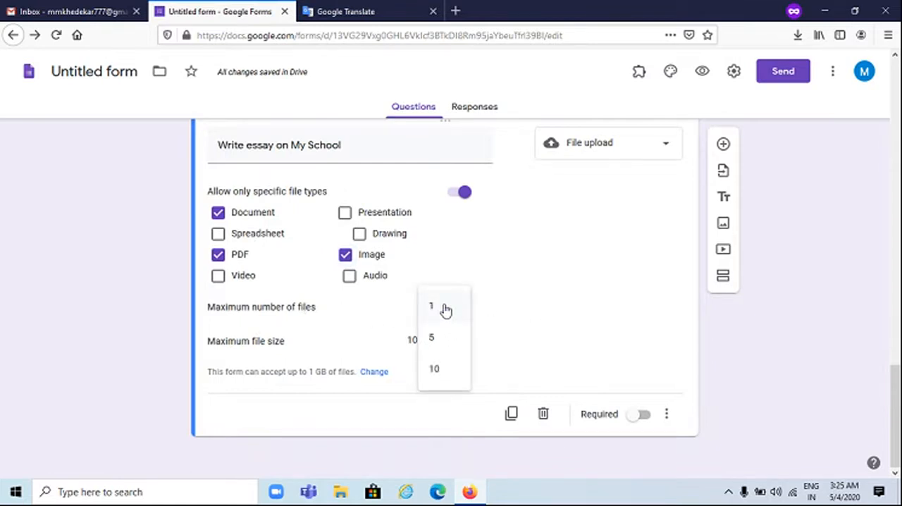
pyautogui.click(444, 308)
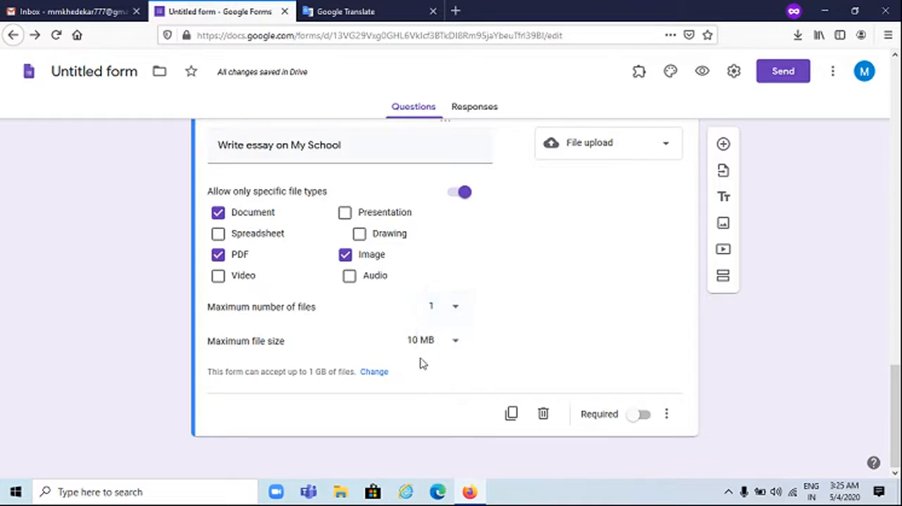
pyautogui.click(424, 341)
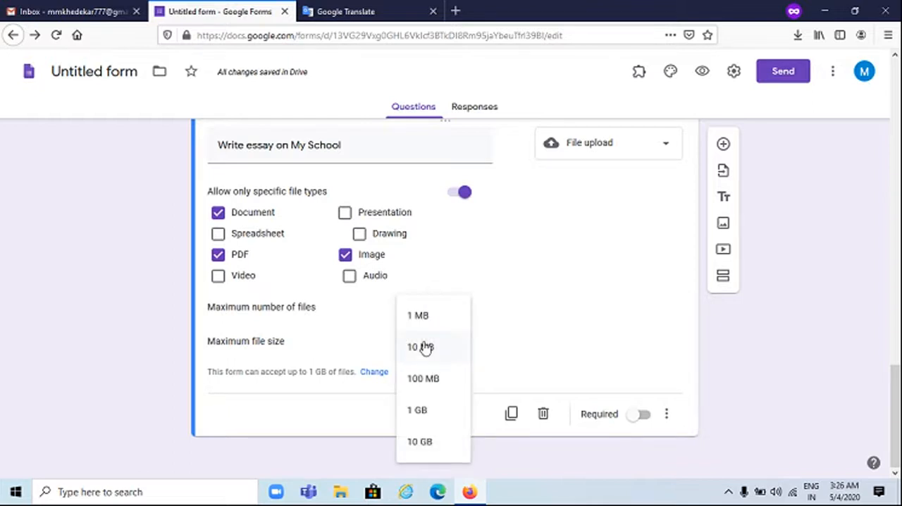
pyautogui.click(430, 348)
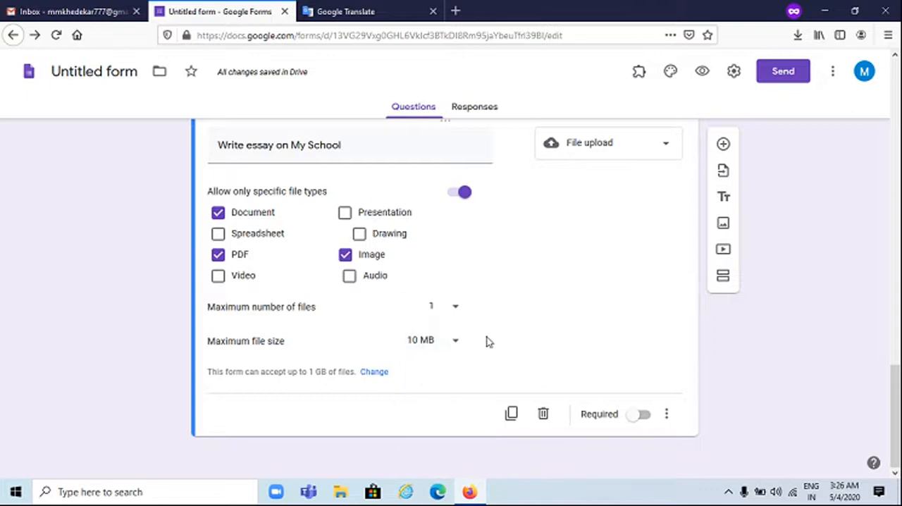
pyautogui.click(666, 413)
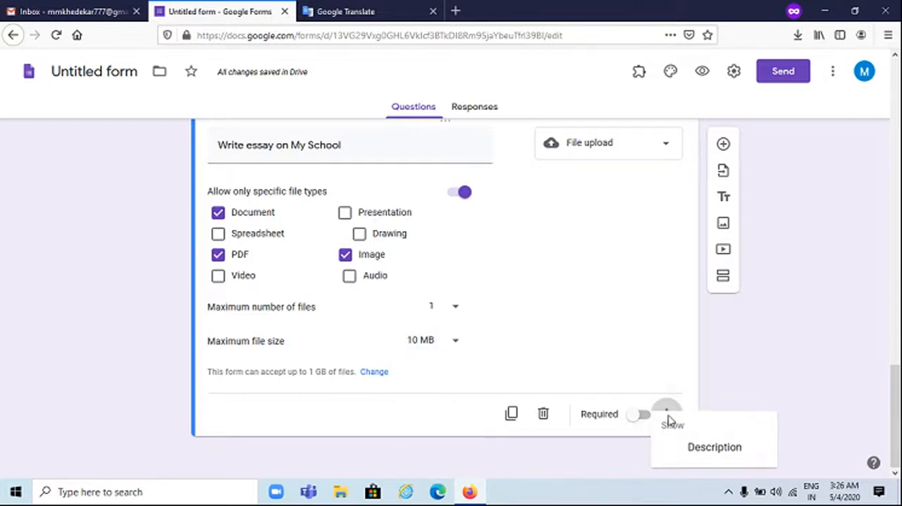
pyautogui.click(630, 388)
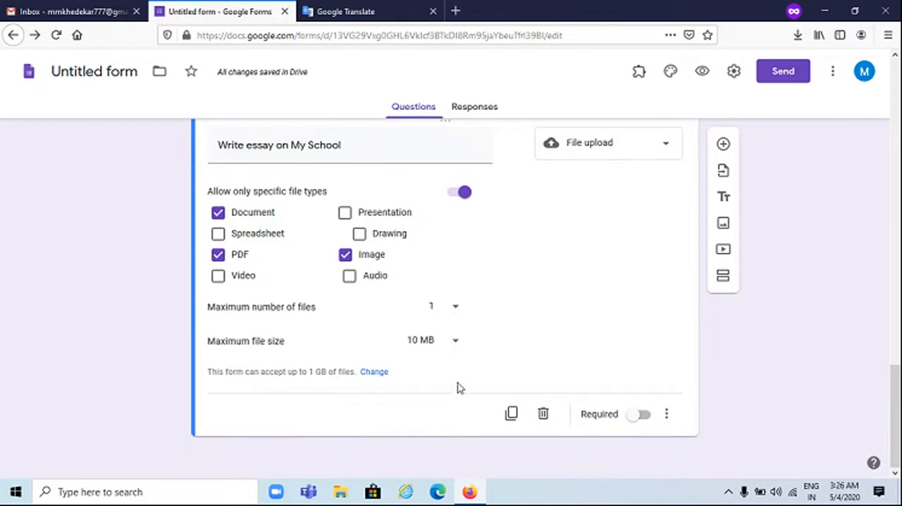
# Add a Linear scale question with the text "Scale the Survey" below the essay question
pyautogui.click(722, 145)
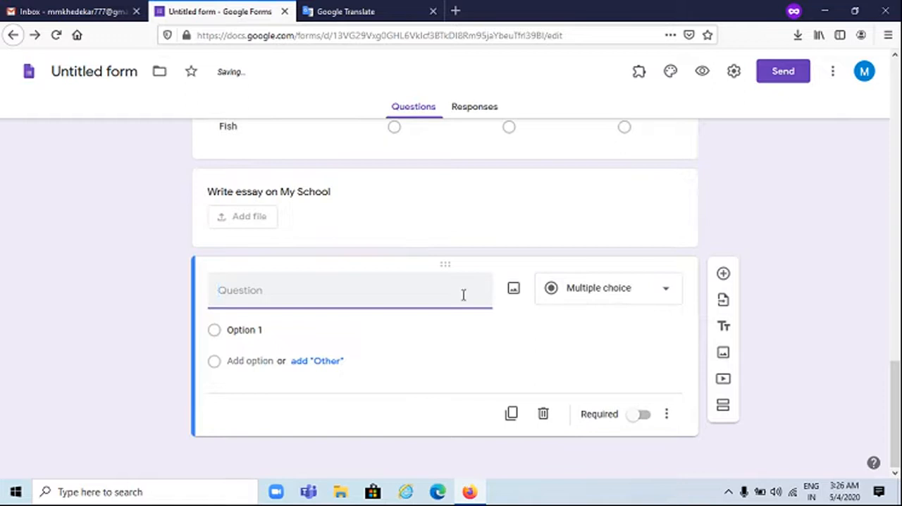
pyautogui.write('Scale the')
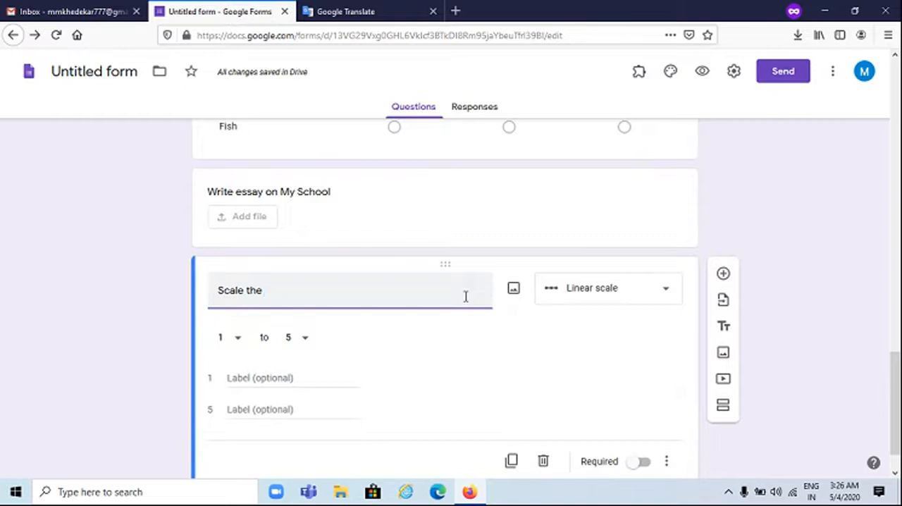
pyautogui.write('Survey')
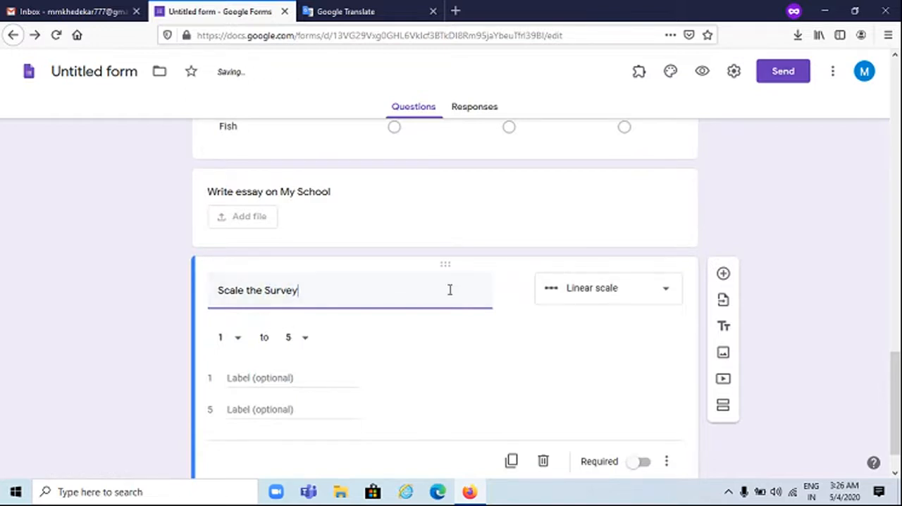
pyautogui.click(620, 292)
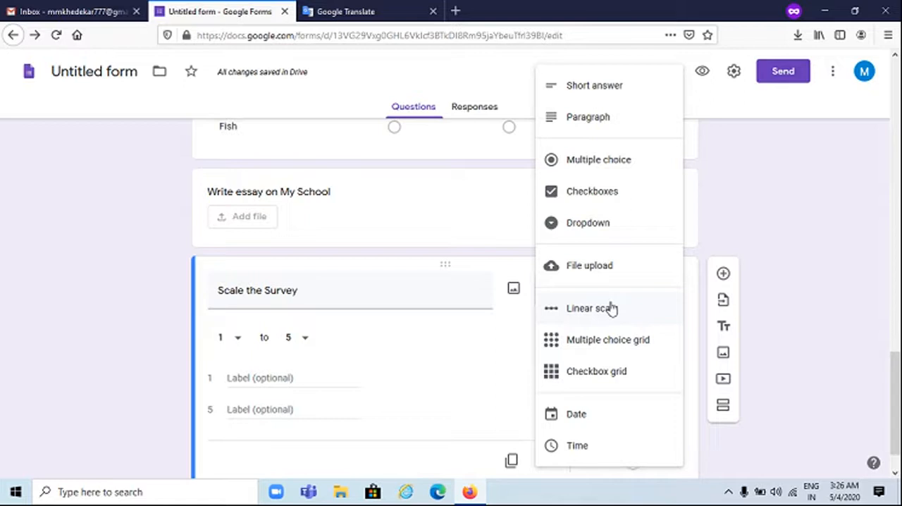
pyautogui.click(611, 308)
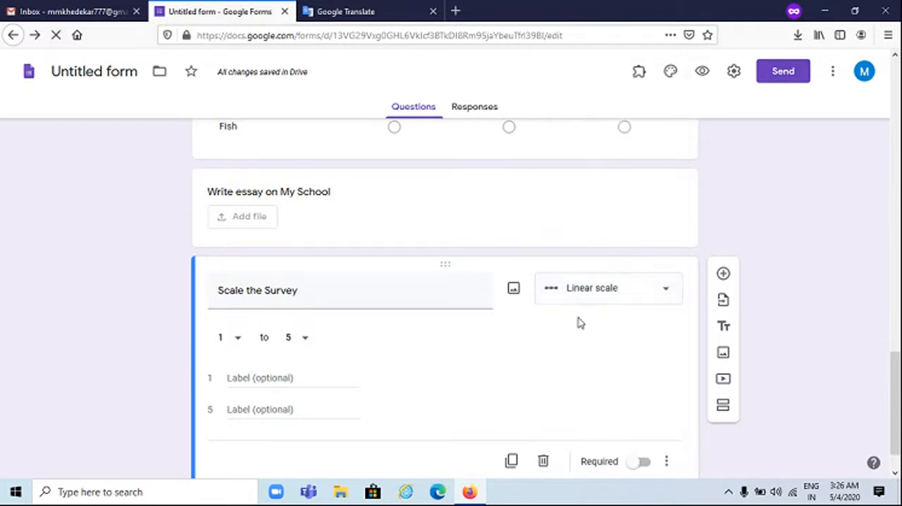
# Set the survey scale to run from 1 to 10 and label its value 1 "Very Poor"
pyautogui.scroll(-1, 348, 362)
pyautogui.scroll(-1, 346, 357)
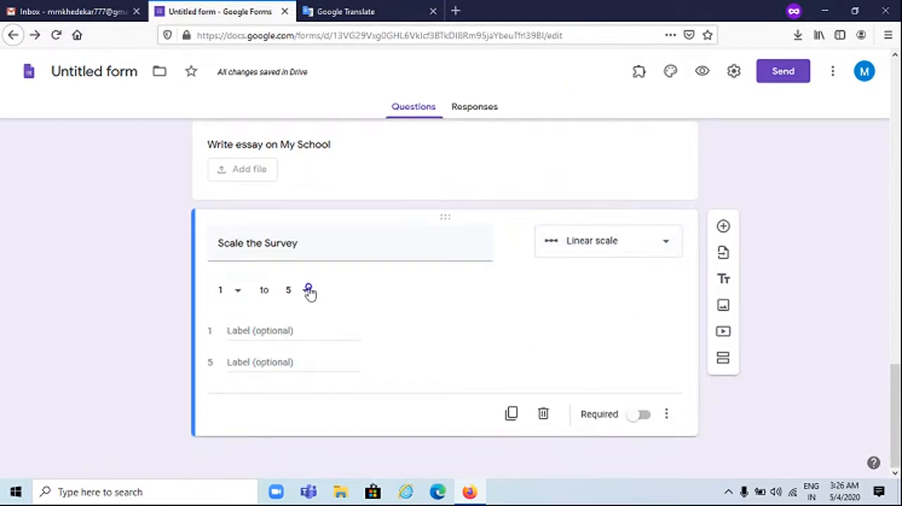
pyautogui.click(310, 291)
pyautogui.click(304, 444)
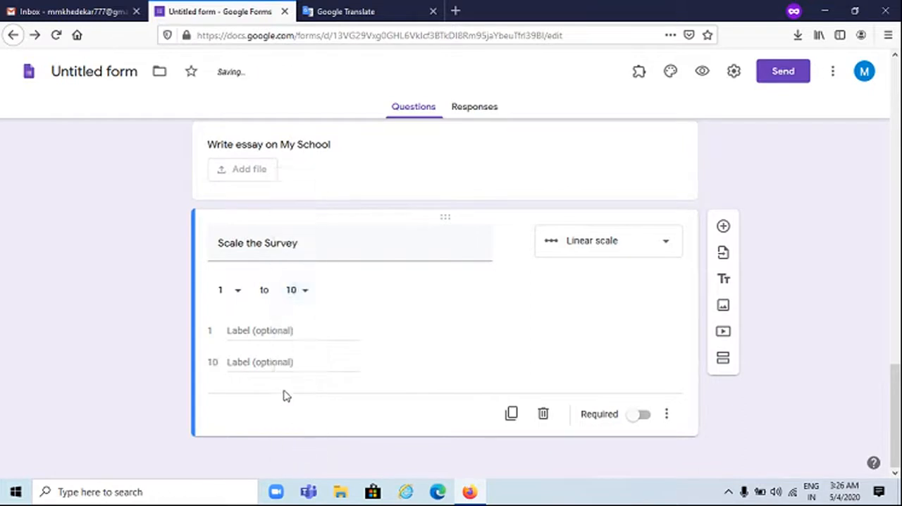
pyautogui.click(278, 330)
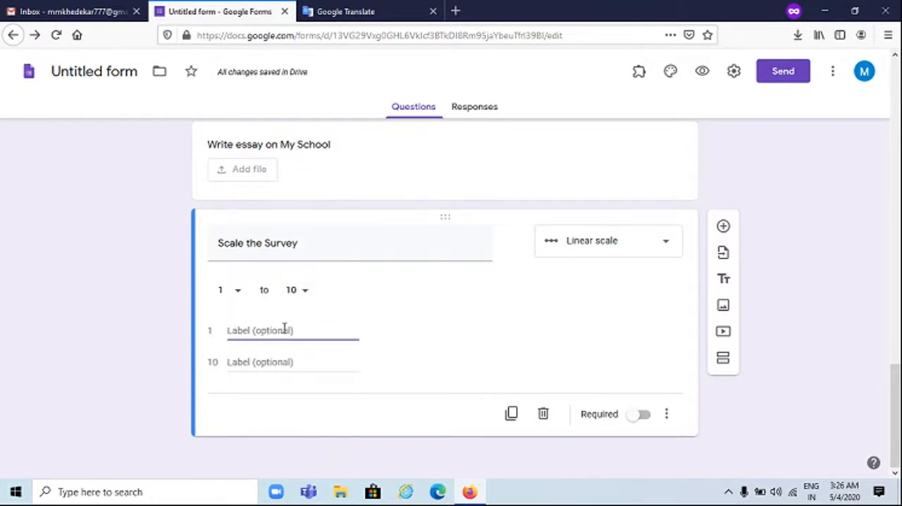
pyautogui.write('Very Poor')
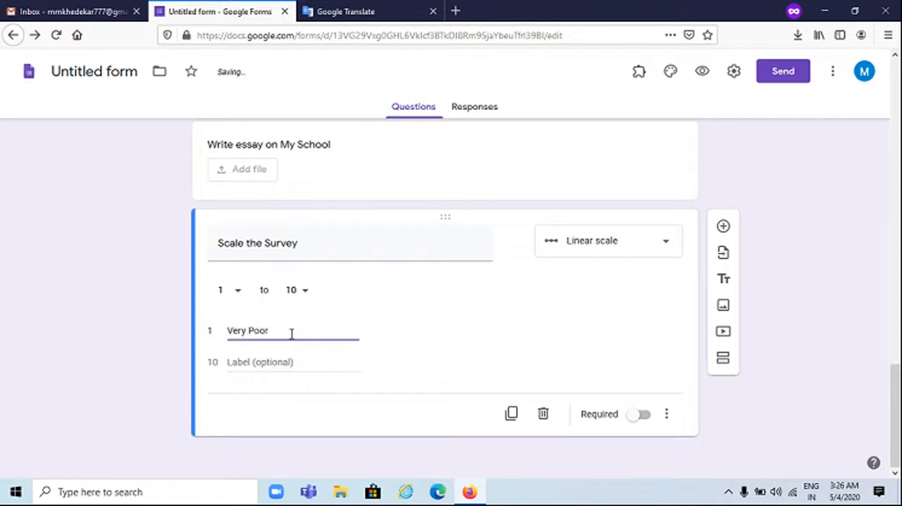
# Label value 10 of the survey scale "Excellent"
pyautogui.click(300, 362)
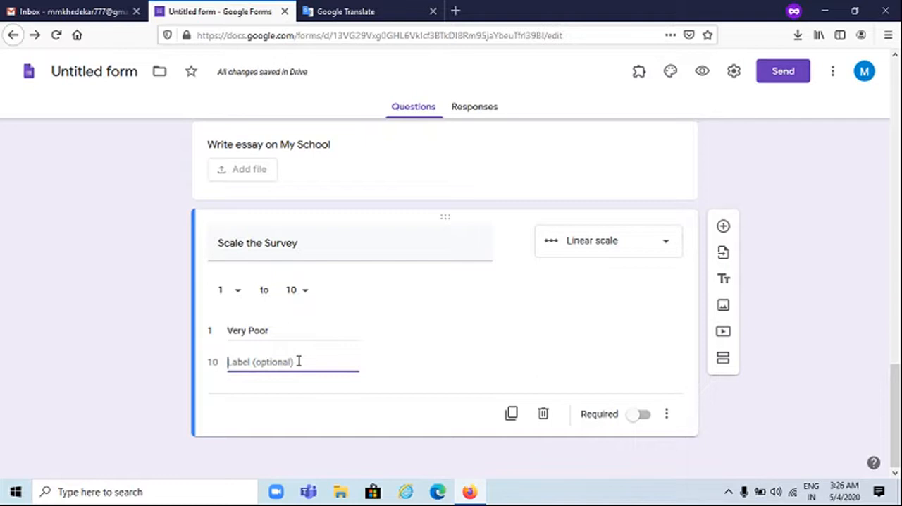
pyautogui.write('Excellent')
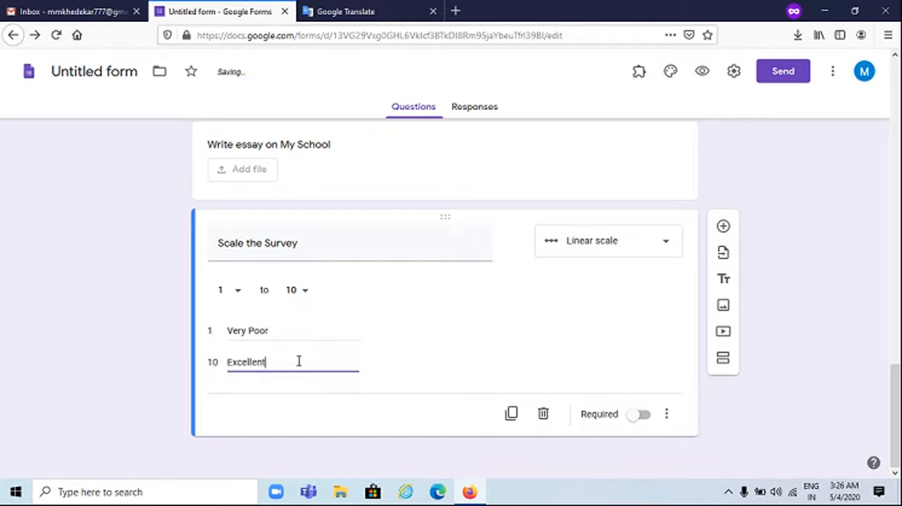
# Open the form's theme options, try several theme colors and set red with the lightest background color
pyautogui.scroll(10, 429, 343)
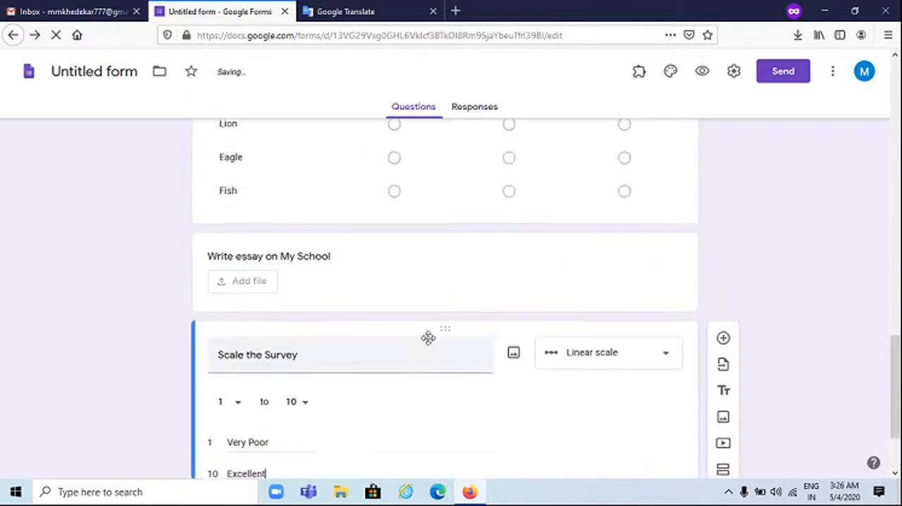
pyautogui.scroll(8, 432, 344)
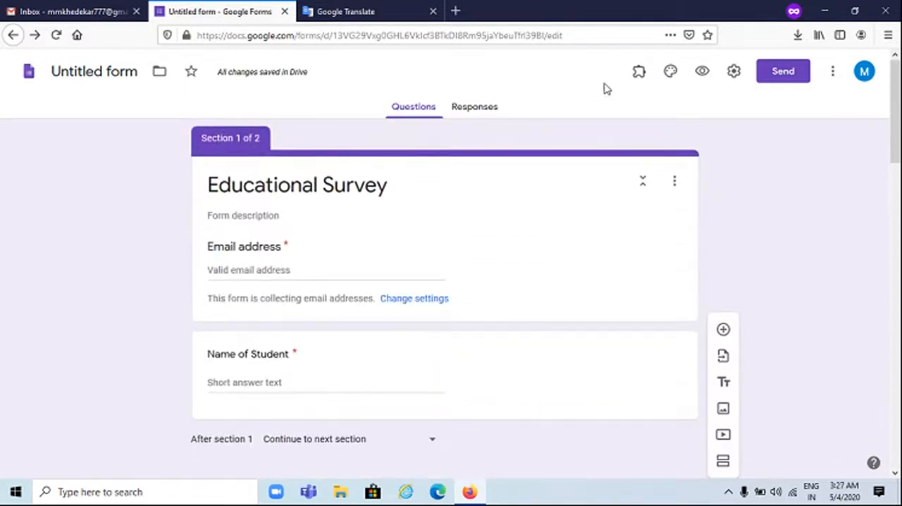
pyautogui.click(672, 74)
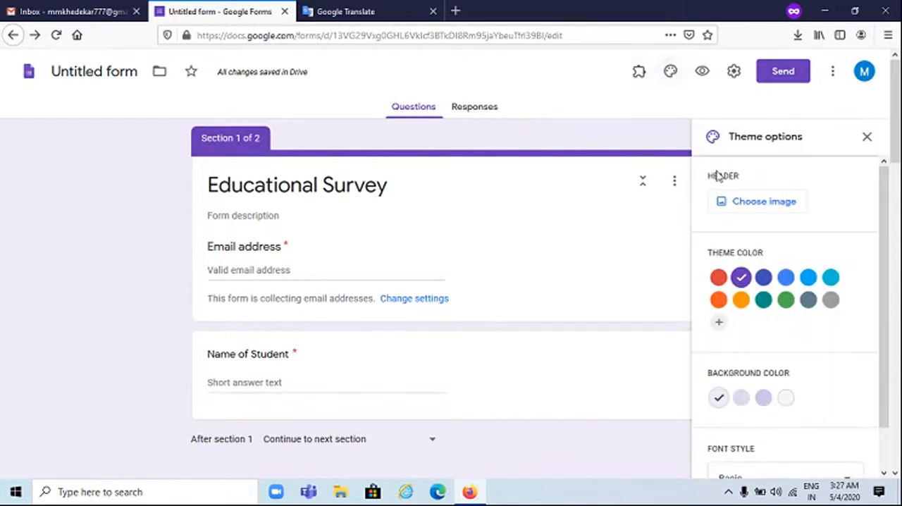
pyautogui.click(766, 287)
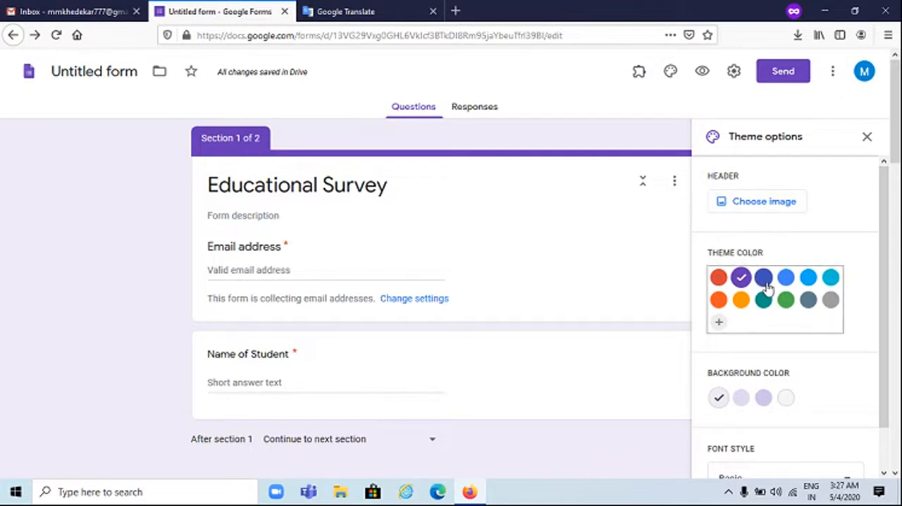
pyautogui.click(718, 277)
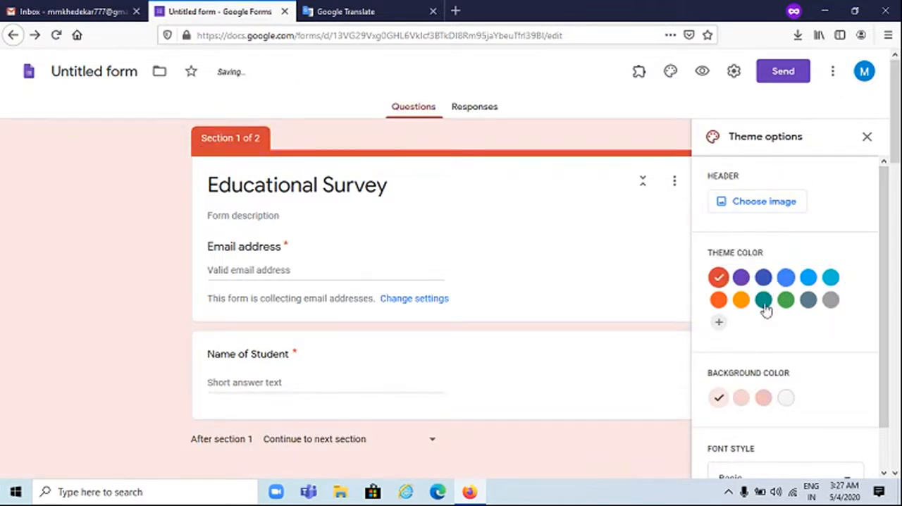
pyautogui.click(740, 299)
pyautogui.click(741, 279)
pyautogui.click(718, 278)
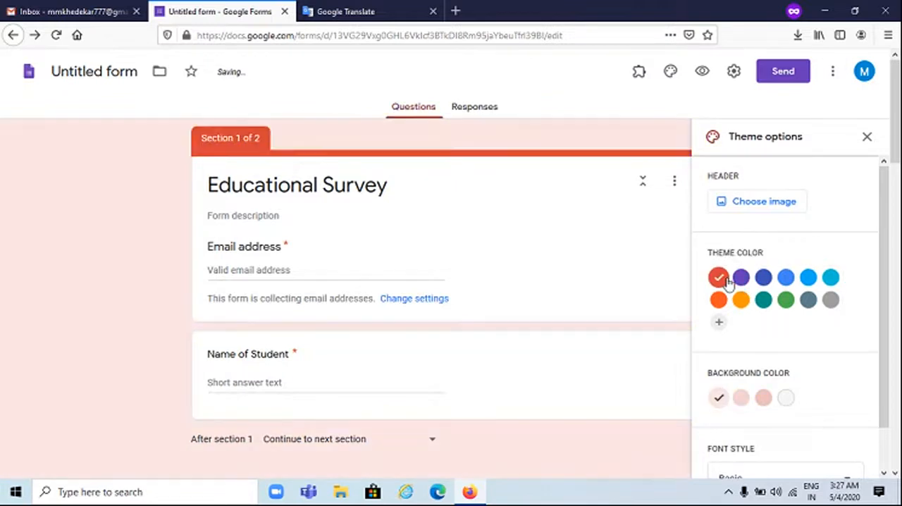
pyautogui.click(741, 398)
pyautogui.click(718, 398)
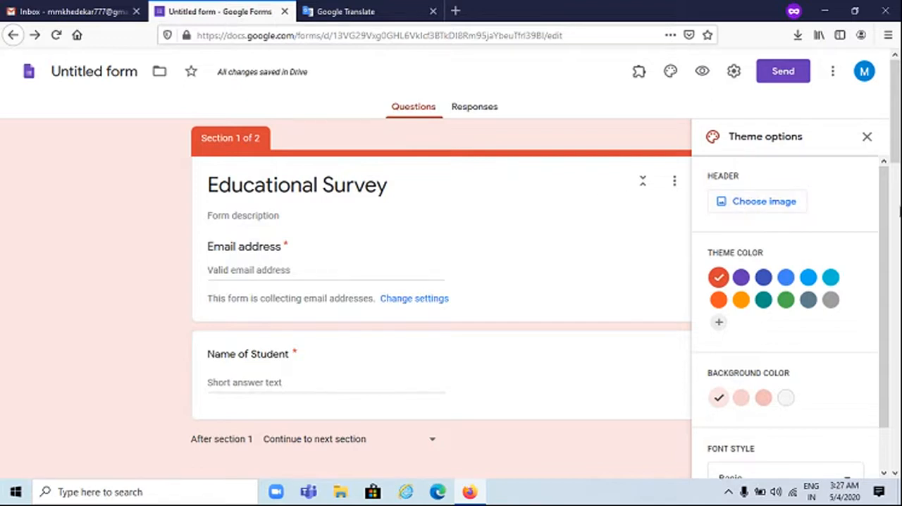
# Add the illustrated bookshelf image from the Work and School themes as the form's header
pyautogui.click(791, 202)
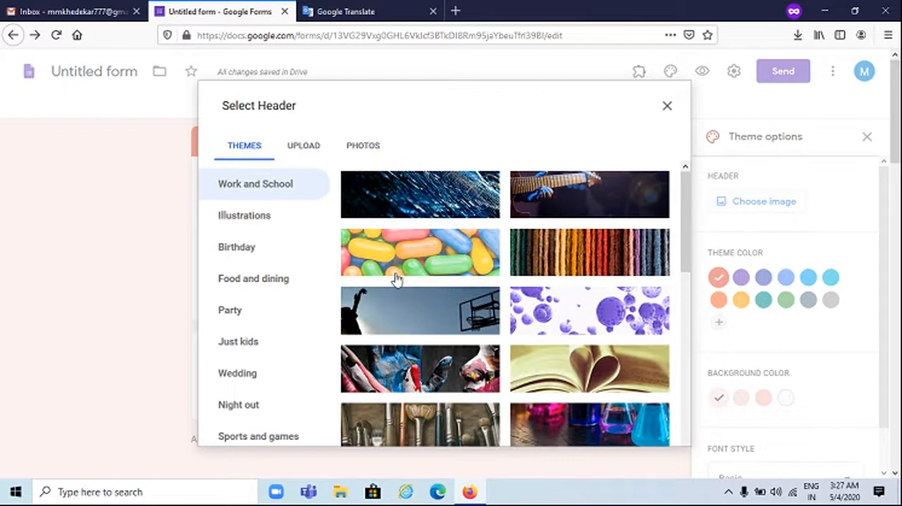
pyautogui.scroll(-7, 391, 278)
pyautogui.scroll(-6, 399, 287)
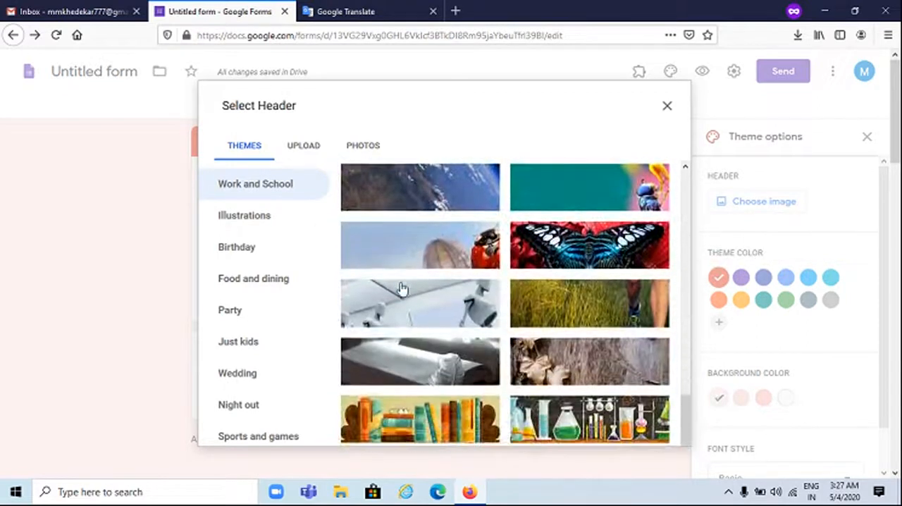
pyautogui.click(439, 389)
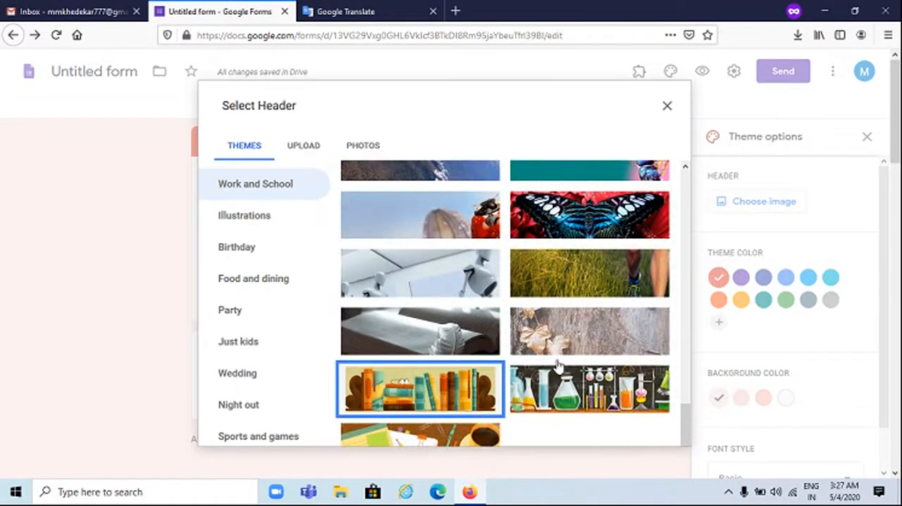
pyautogui.click(652, 430)
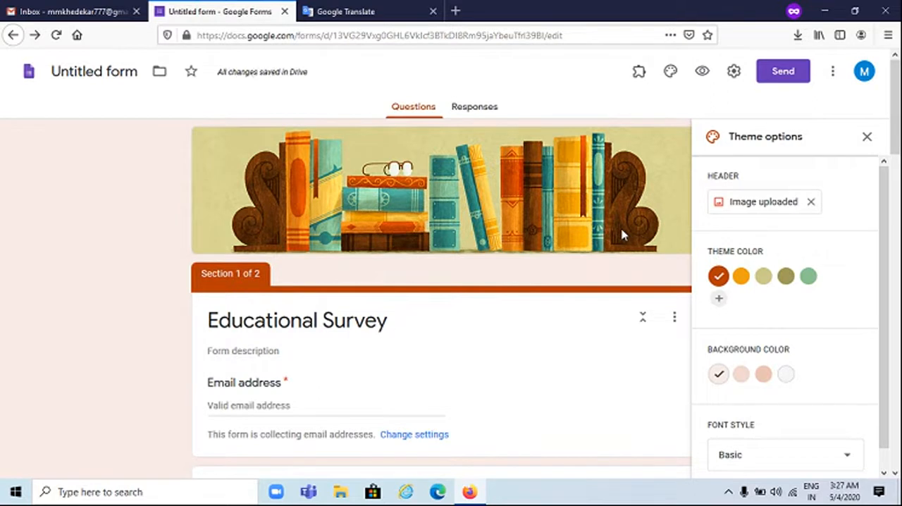
# Try the Formal, Playful and Decorative font styles on the form and return to Basic
pyautogui.scroll(-1, 633, 253)
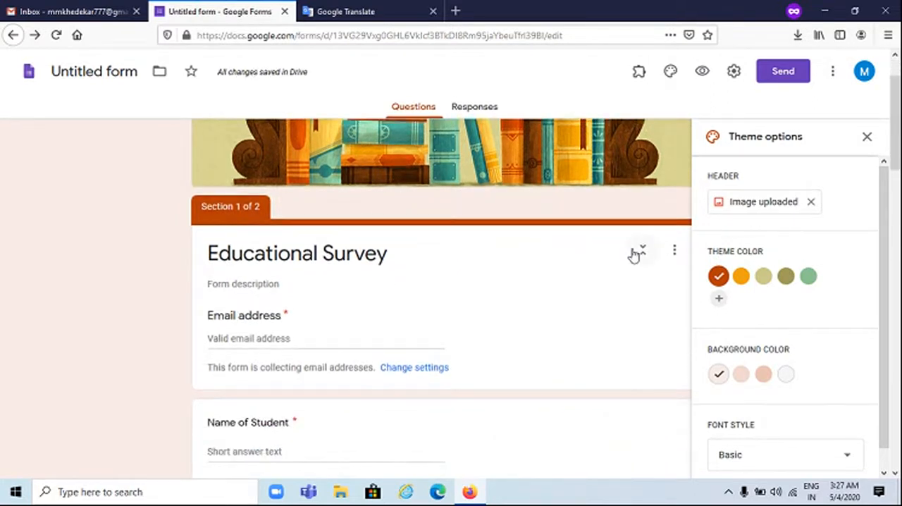
pyautogui.scroll(-1, 796, 415)
pyautogui.click(776, 434)
pyautogui.click(750, 425)
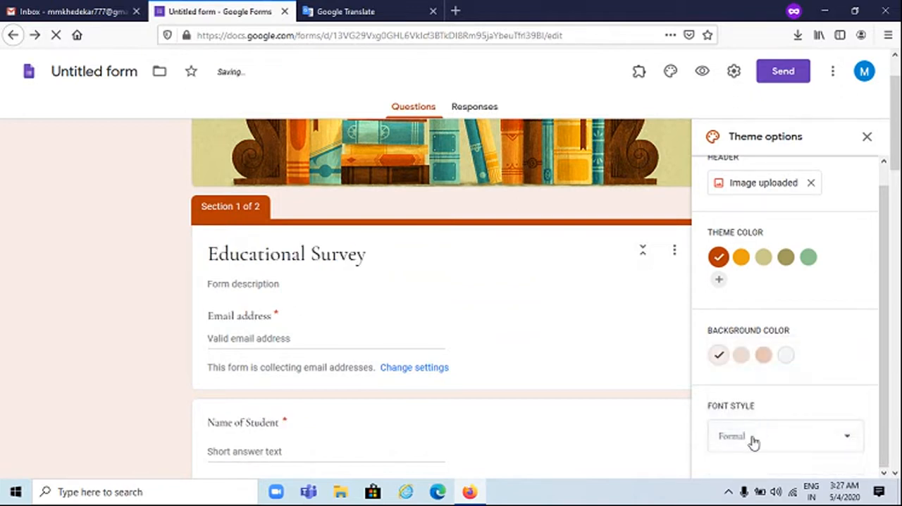
pyautogui.click(753, 444)
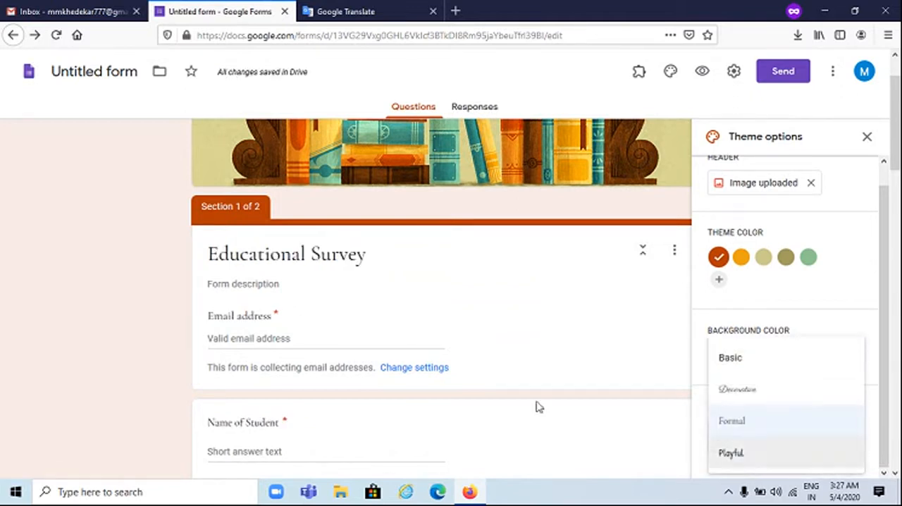
pyautogui.click(739, 454)
pyautogui.click(767, 436)
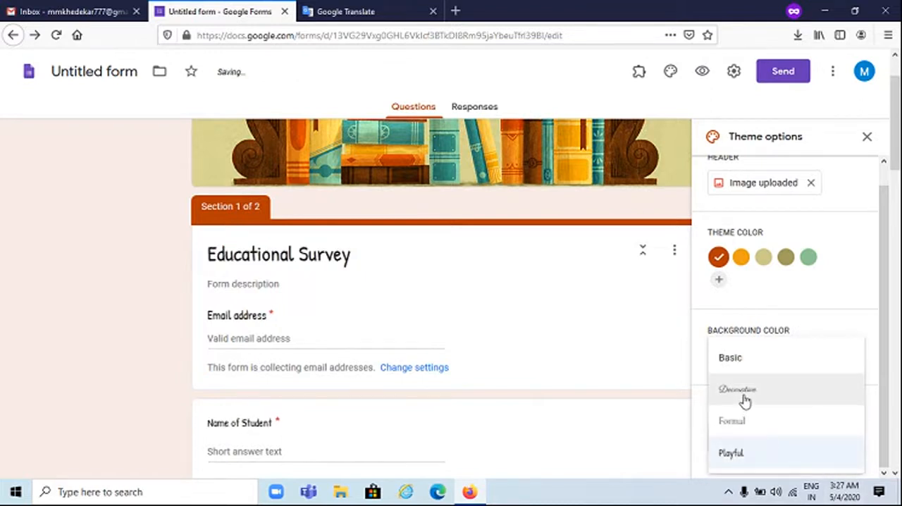
pyautogui.click(745, 399)
pyautogui.click(752, 440)
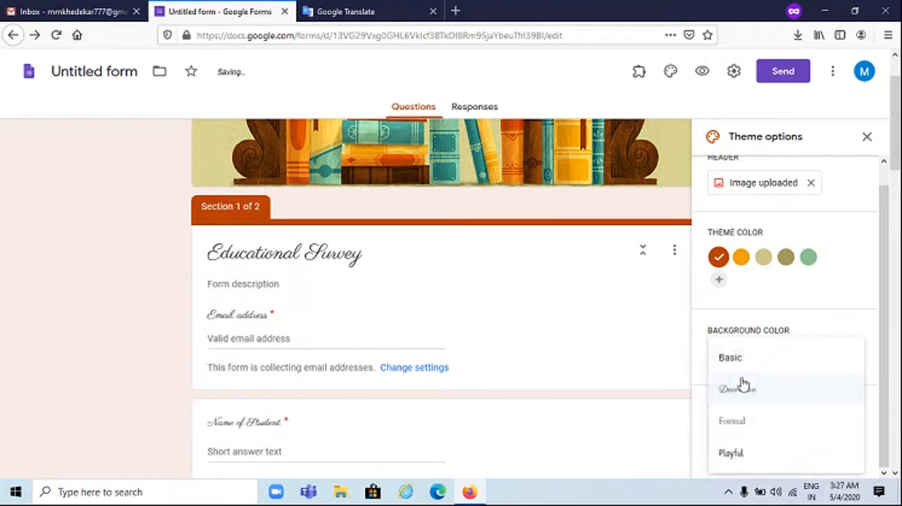
pyautogui.click(729, 355)
# Close the theme options after reviewing the questions, and check and save the form's general settings
pyautogui.scroll(-15, 126, 354)
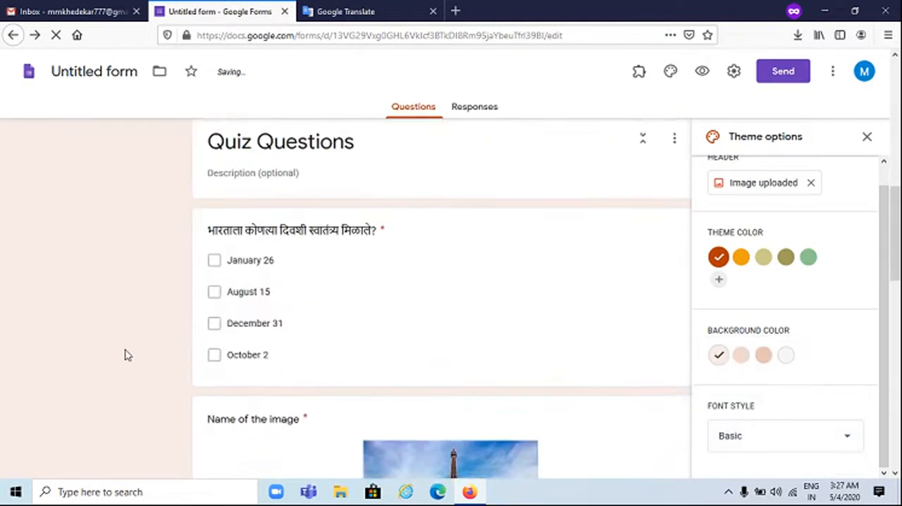
pyautogui.scroll(-3, 126, 354)
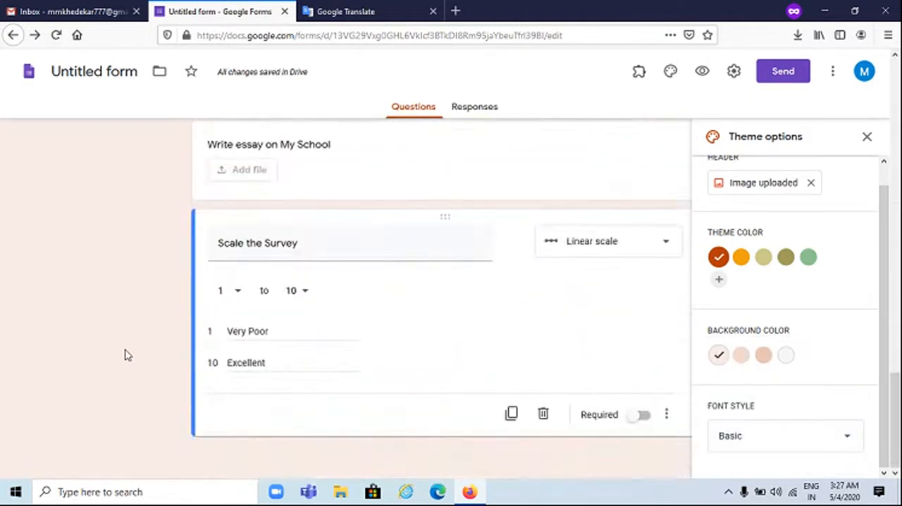
pyautogui.click(866, 136)
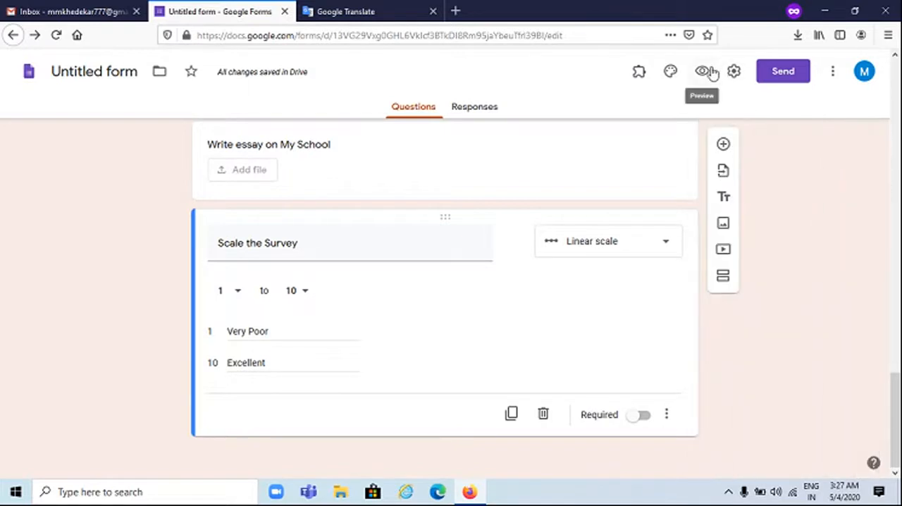
pyautogui.click(735, 73)
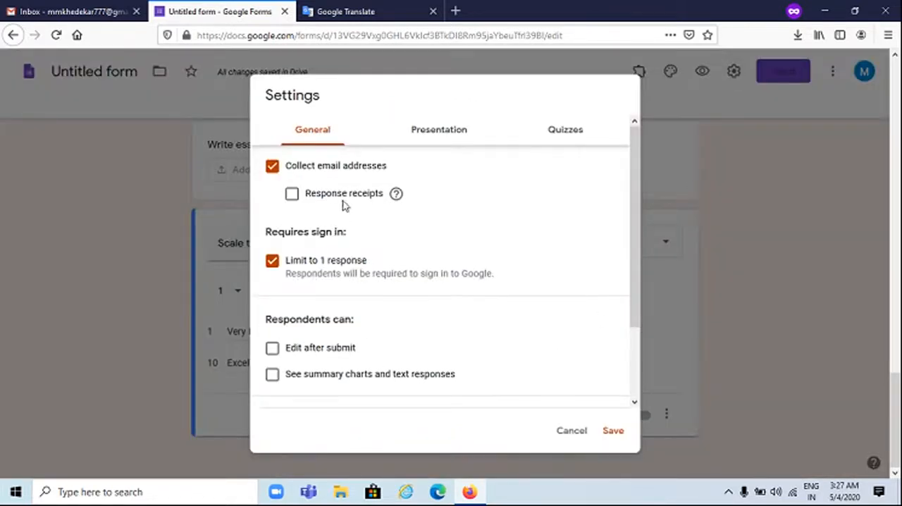
pyautogui.click(612, 431)
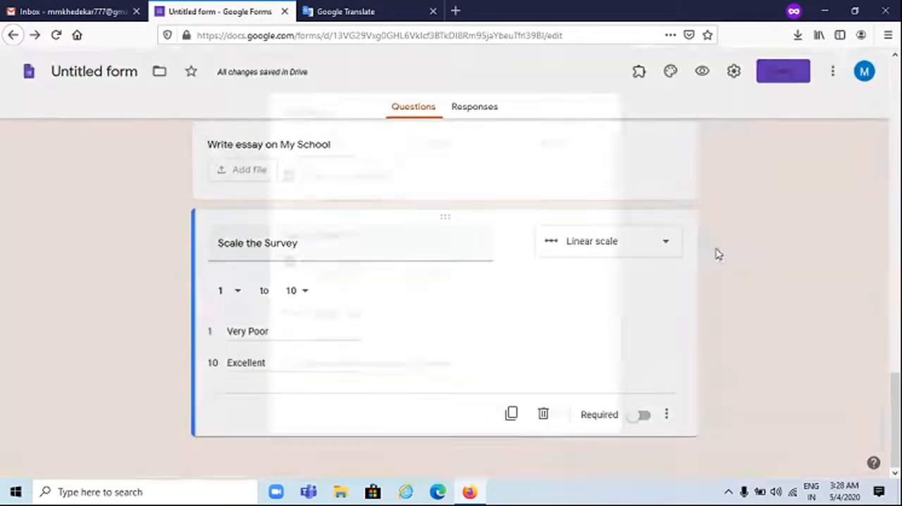
# Open the options for sending the form, shorten its share link and copy it
pyautogui.click(782, 72)
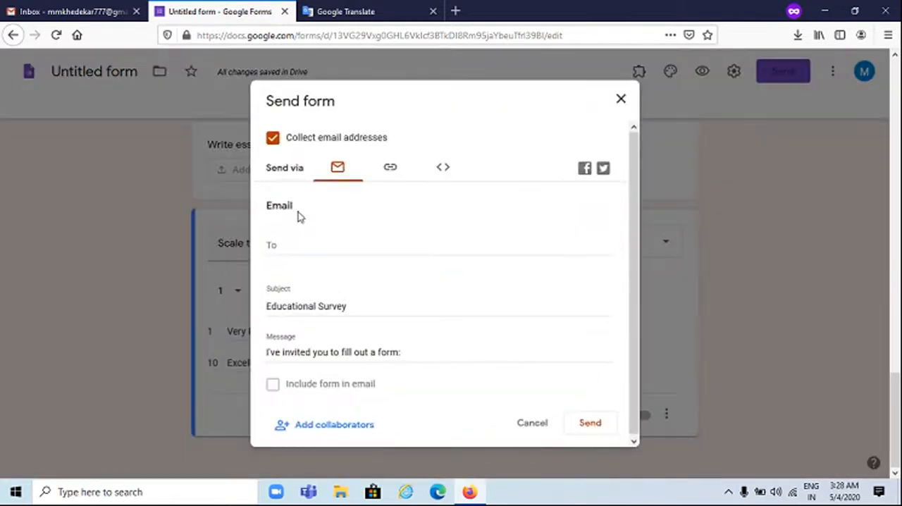
pyautogui.click(287, 248)
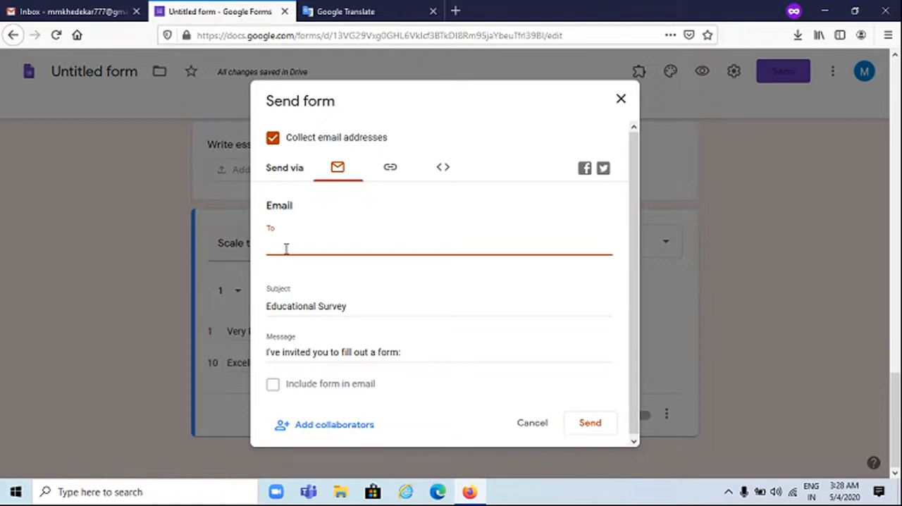
pyautogui.click(391, 172)
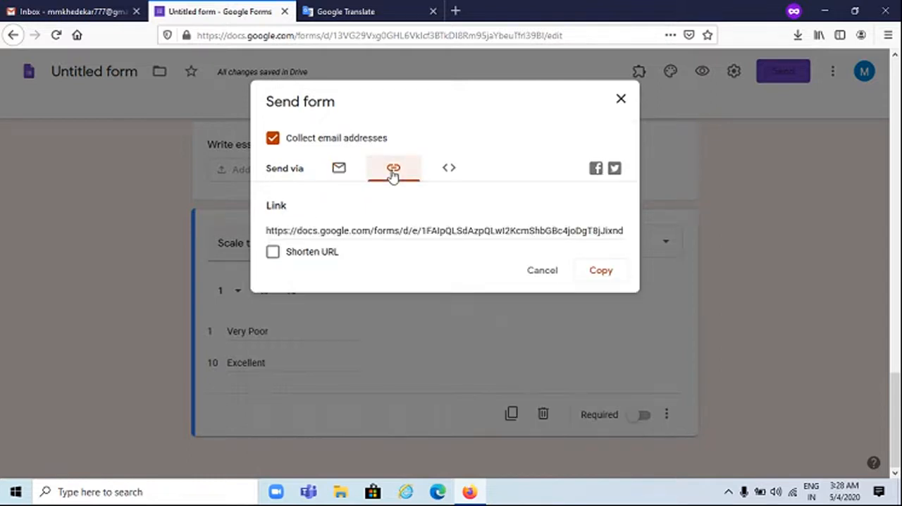
pyautogui.click(309, 232)
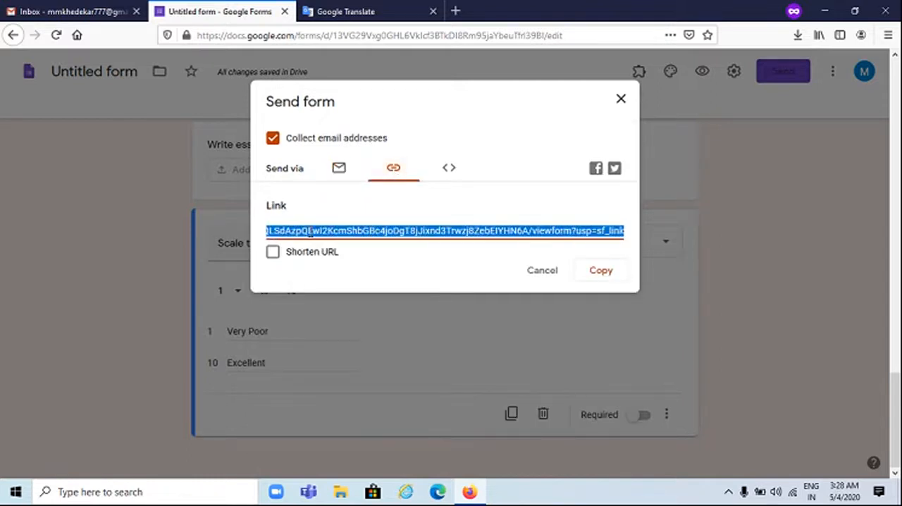
pyautogui.click(599, 271)
pyautogui.click(273, 255)
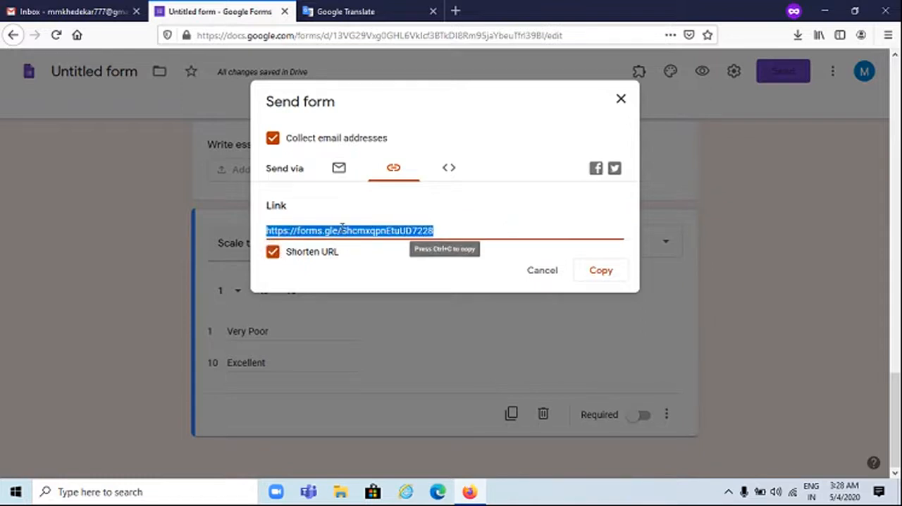
pyautogui.click(604, 274)
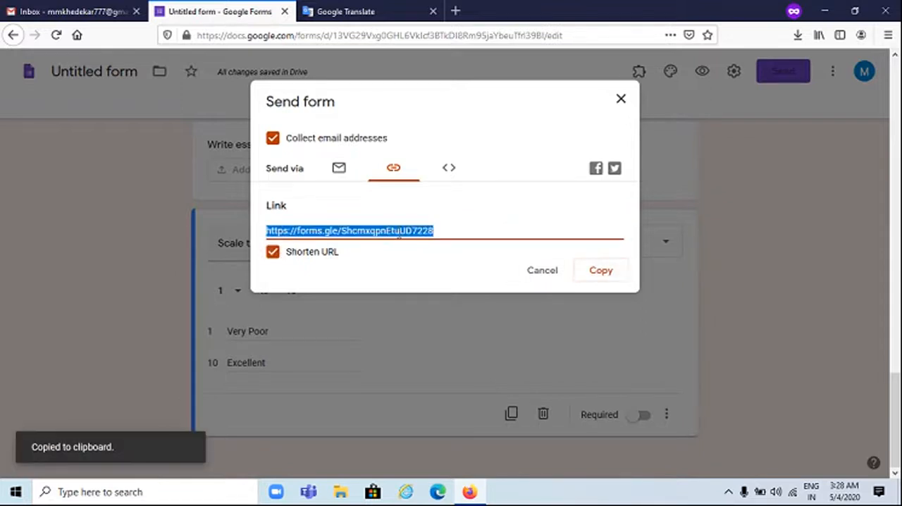
# Check the Embed HTML and email options for sending the form
pyautogui.click(445, 175)
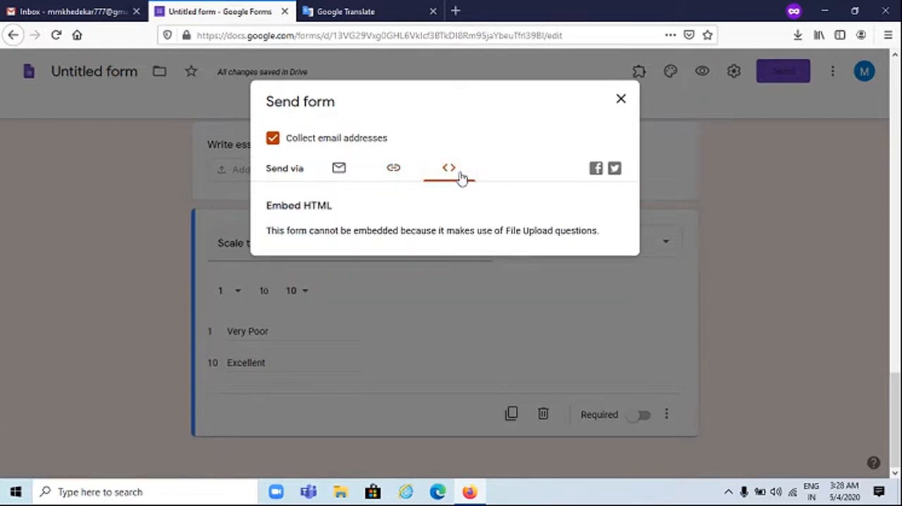
pyautogui.click(392, 167)
pyautogui.click(337, 169)
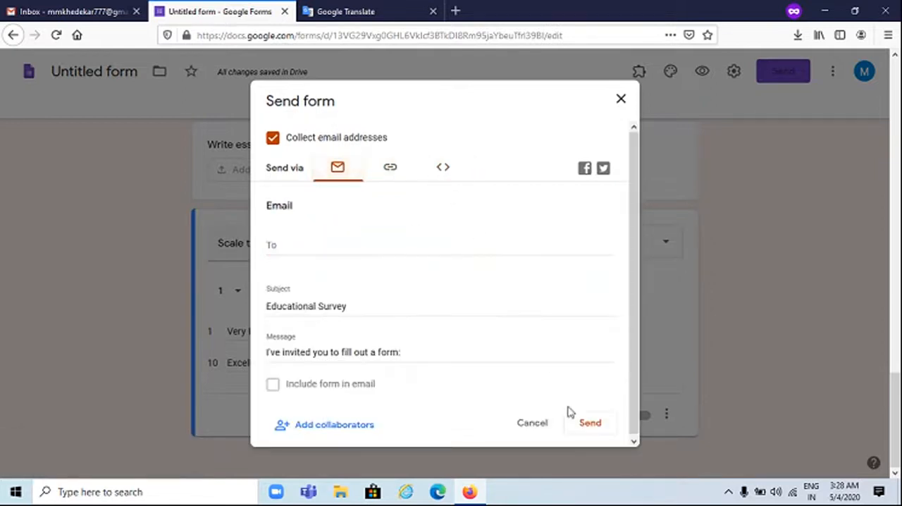
# Copy the form's shortened share link again and close the Send form dialog
pyautogui.click(386, 175)
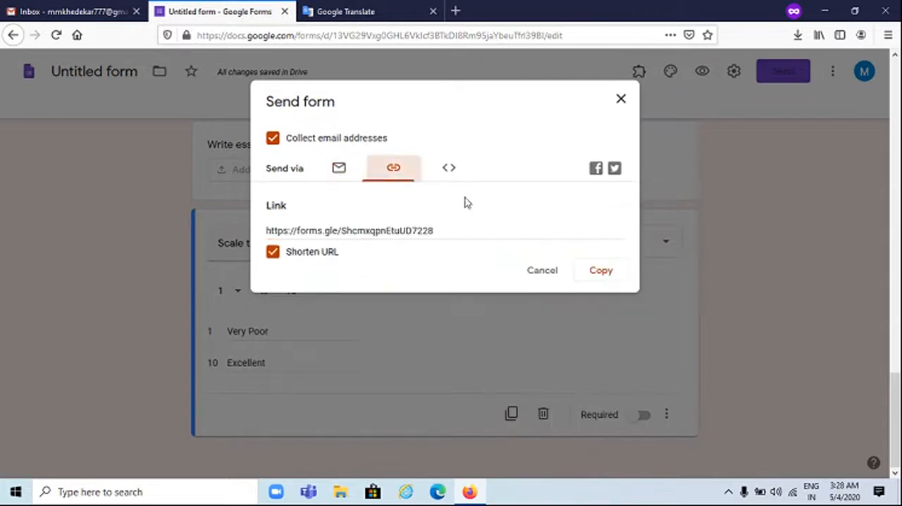
pyautogui.click(599, 271)
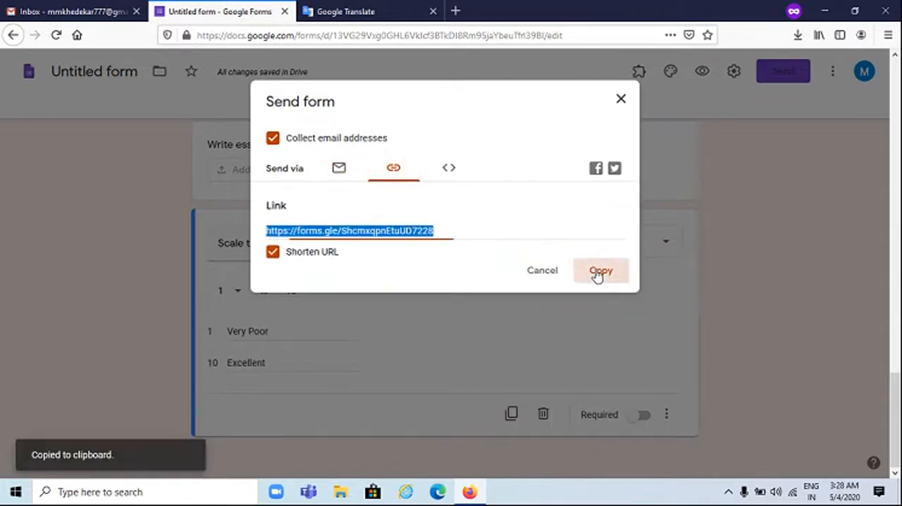
pyautogui.click(620, 99)
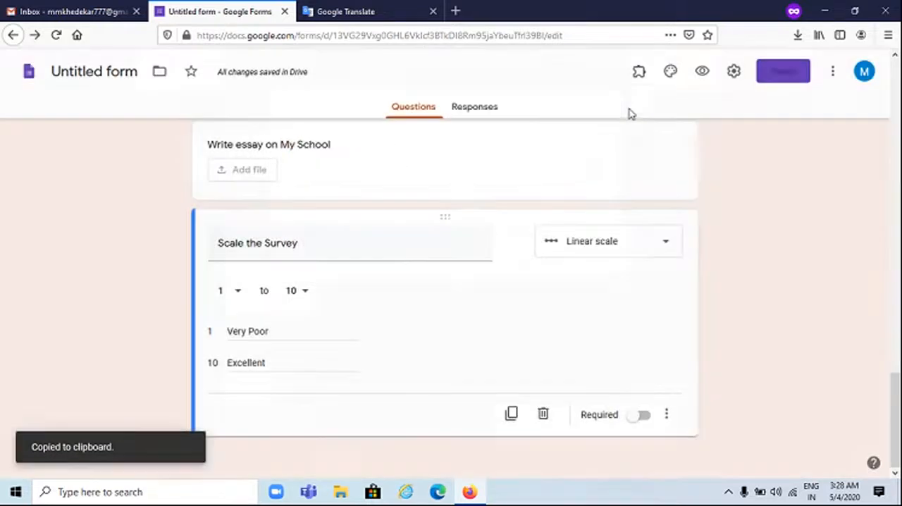
# Switch to Internet Explorer and open the form from the copied short link
pyautogui.click(412, 498)
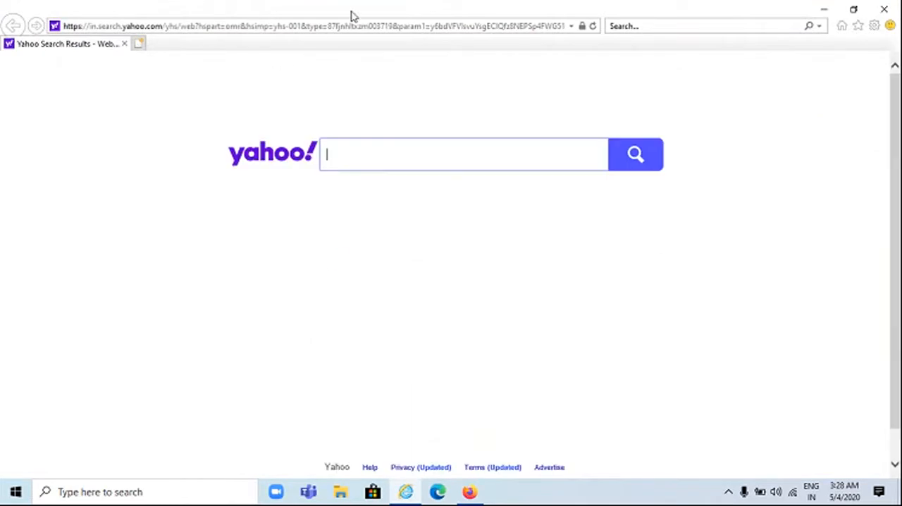
pyautogui.click(353, 28)
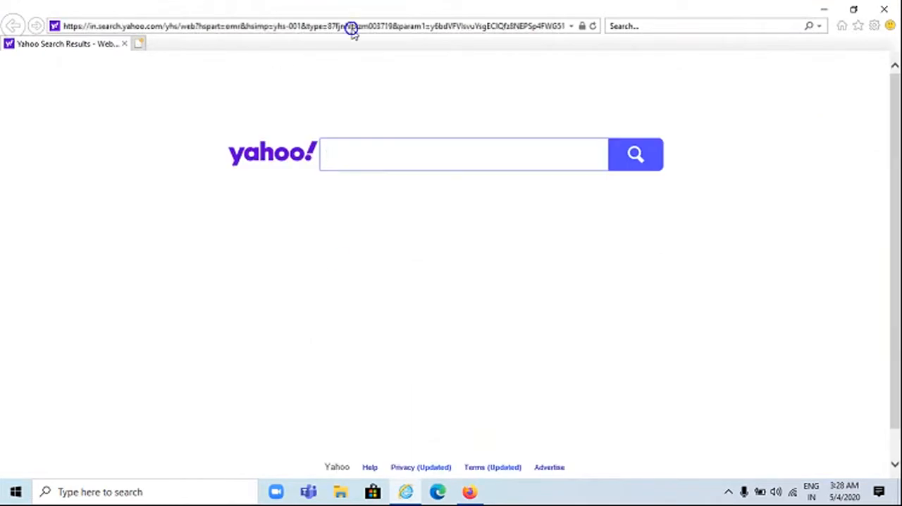
pyautogui.hotkey('ctrl', 'v')
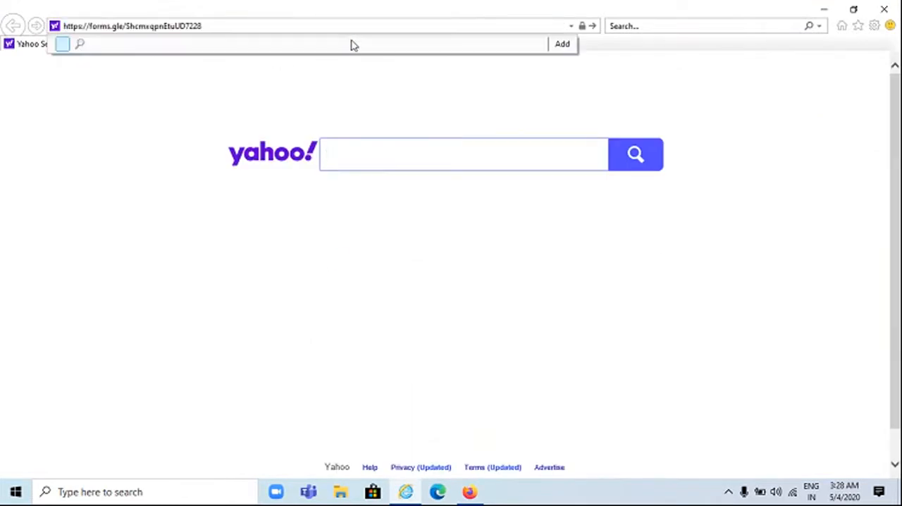
pyautogui.press('Return')
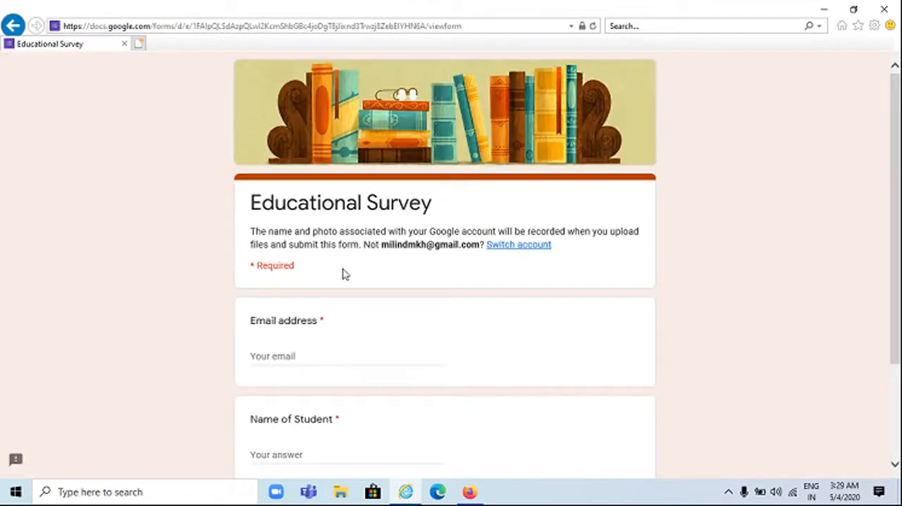
# Fill in the respondent's email address and student name, and continue to the survey's second page
pyautogui.scroll(-2, 344, 274)
pyautogui.click(302, 225)
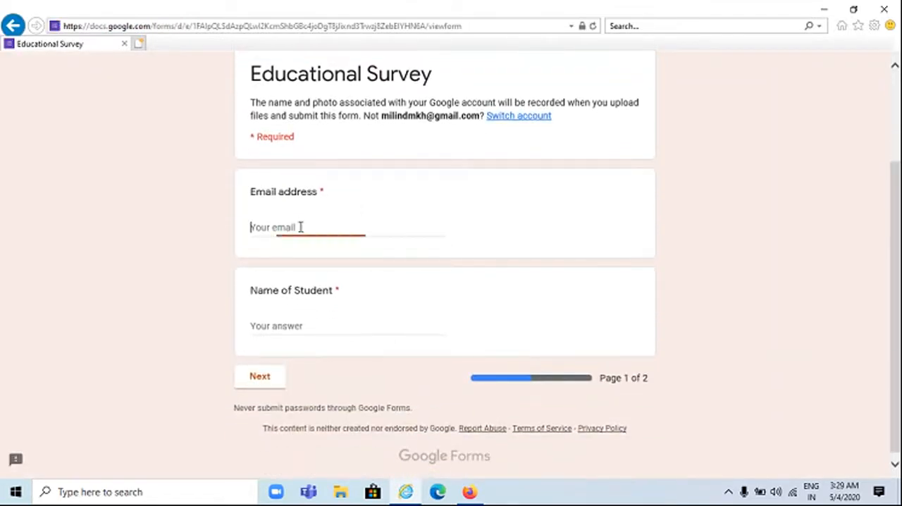
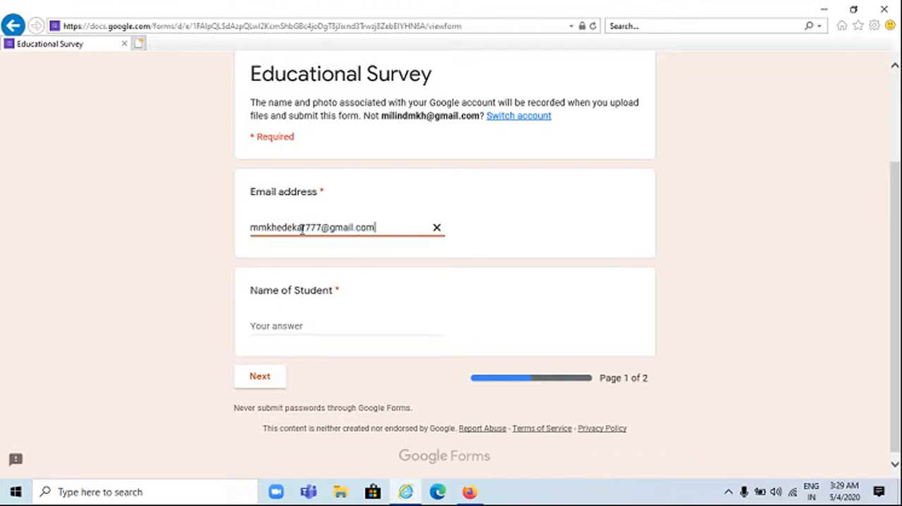
pyautogui.click(266, 326)
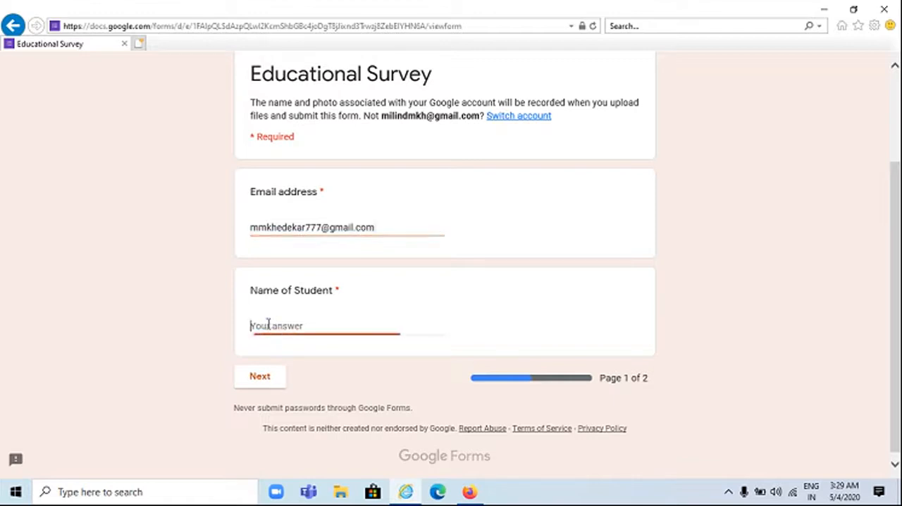
pyautogui.write('K.Milind')
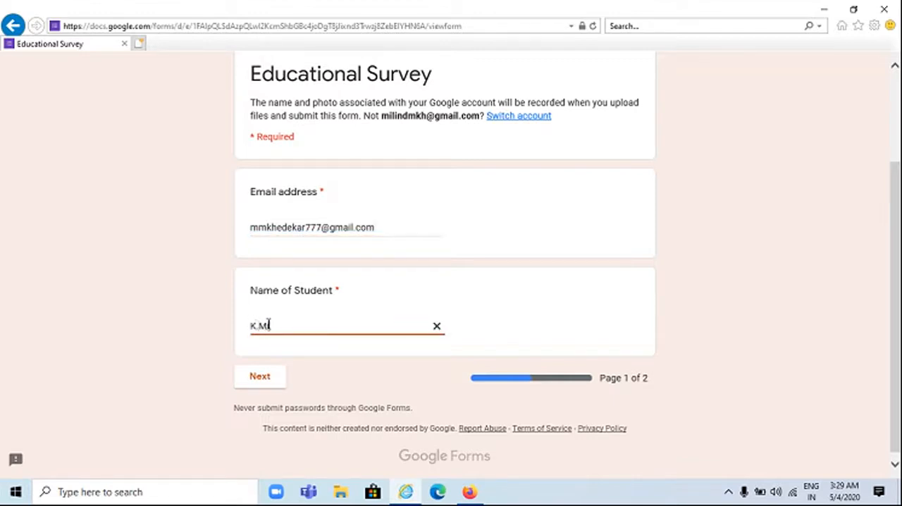
pyautogui.click(258, 380)
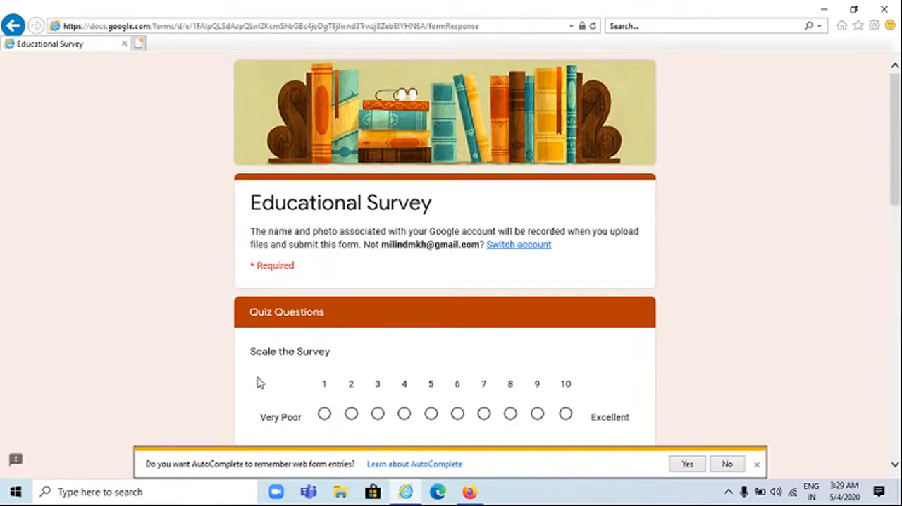
# Rate the survey 7 on the linear scale and answer the Independence Day question with August 15
pyautogui.scroll(-3, 259, 383)
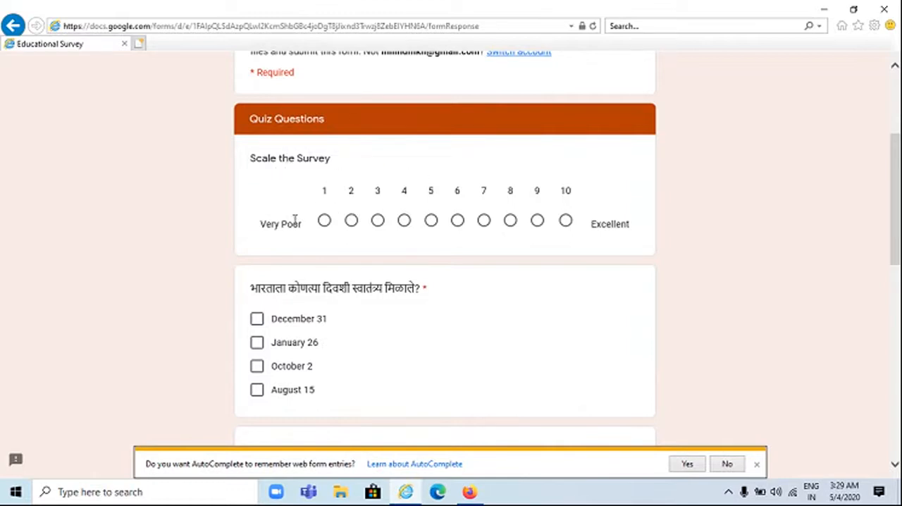
pyautogui.click(483, 221)
pyautogui.scroll(-2, 493, 258)
pyautogui.scroll(2, 493, 258)
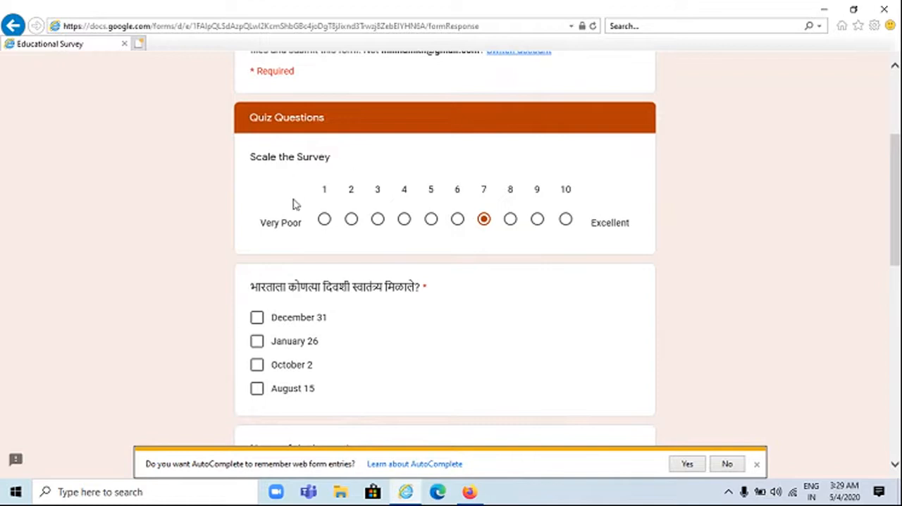
pyautogui.scroll(-1, 299, 231)
pyautogui.scroll(-1, 300, 229)
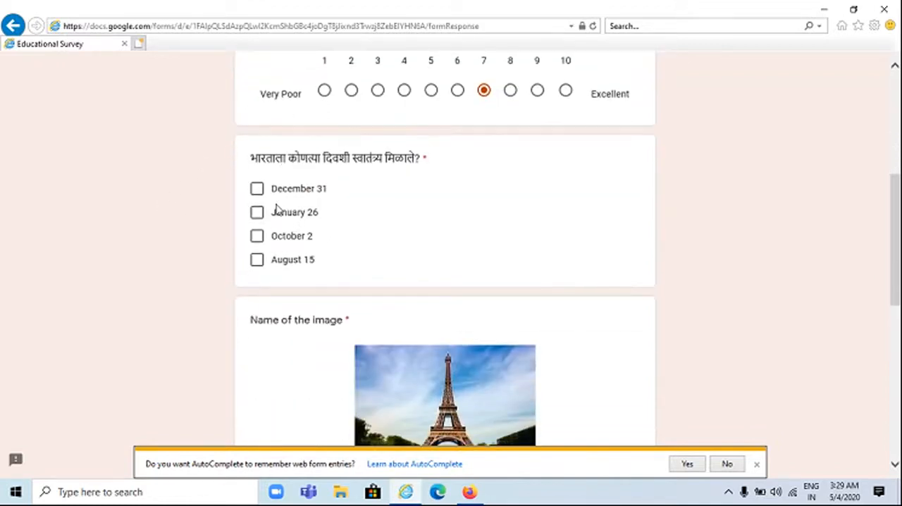
pyautogui.click(257, 260)
# Choose Mobile Tower as the name of the image
pyautogui.scroll(-3, 299, 262)
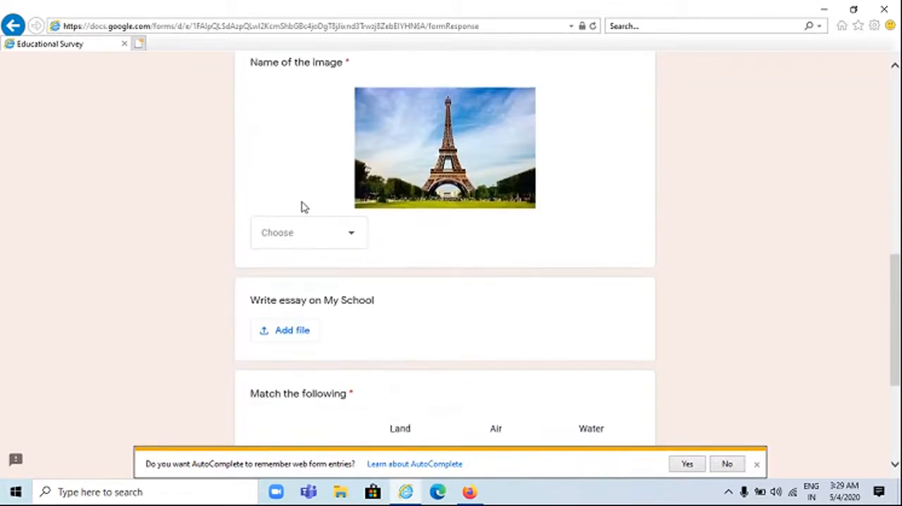
pyautogui.click(332, 236)
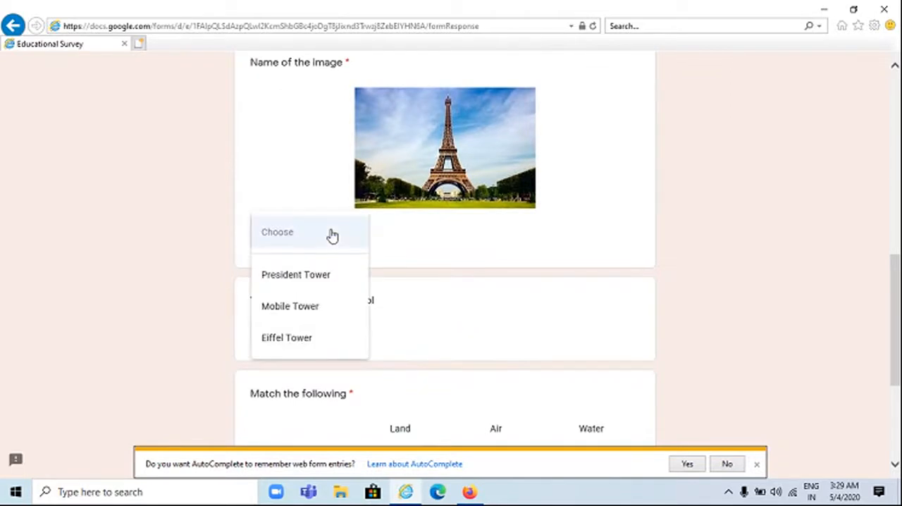
pyautogui.click(323, 303)
# Upload OER BOOK 1.docx from the Desktop for the My School essay and decline remembering web form entries
pyautogui.scroll(-1, 398, 285)
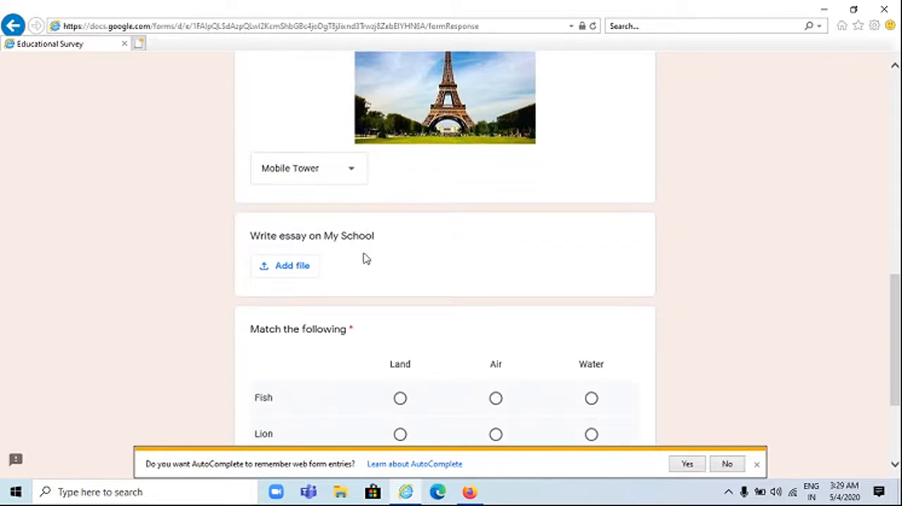
pyautogui.click(310, 271)
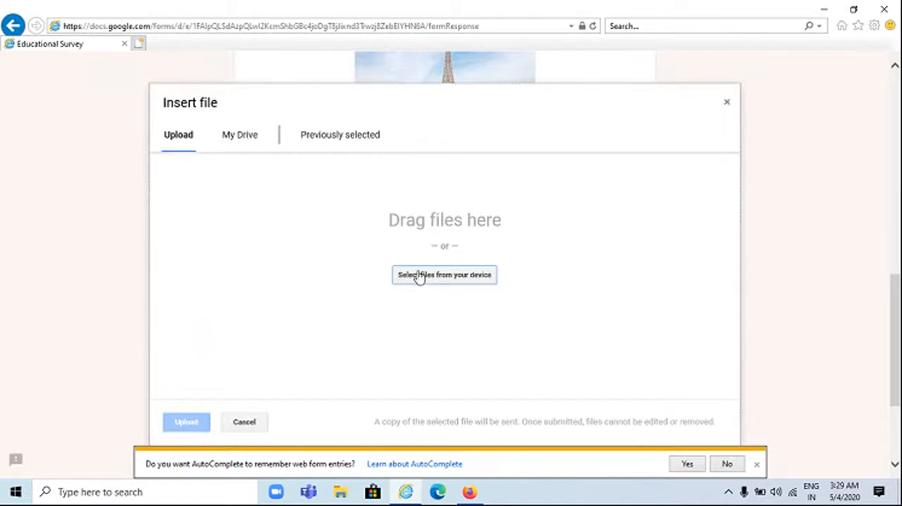
pyautogui.click(419, 276)
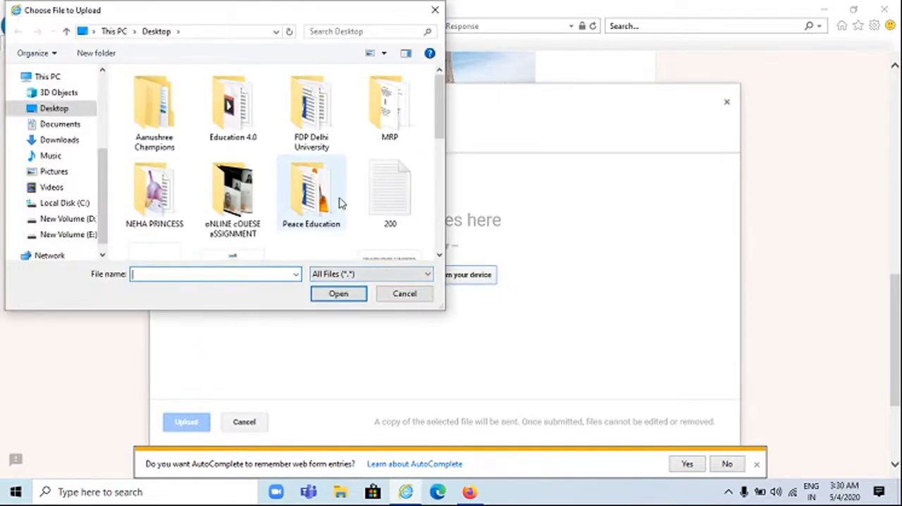
pyautogui.scroll(-3, 338, 202)
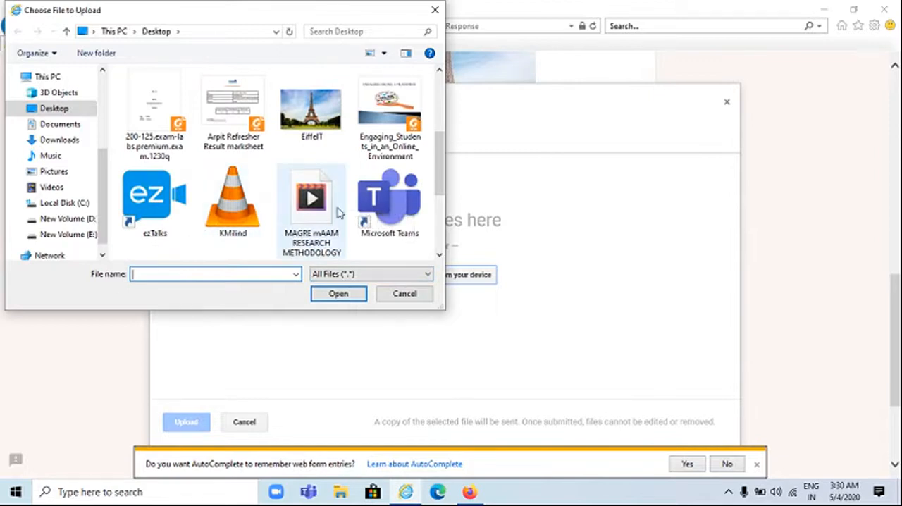
pyautogui.scroll(-1, 273, 225)
pyautogui.click(229, 222)
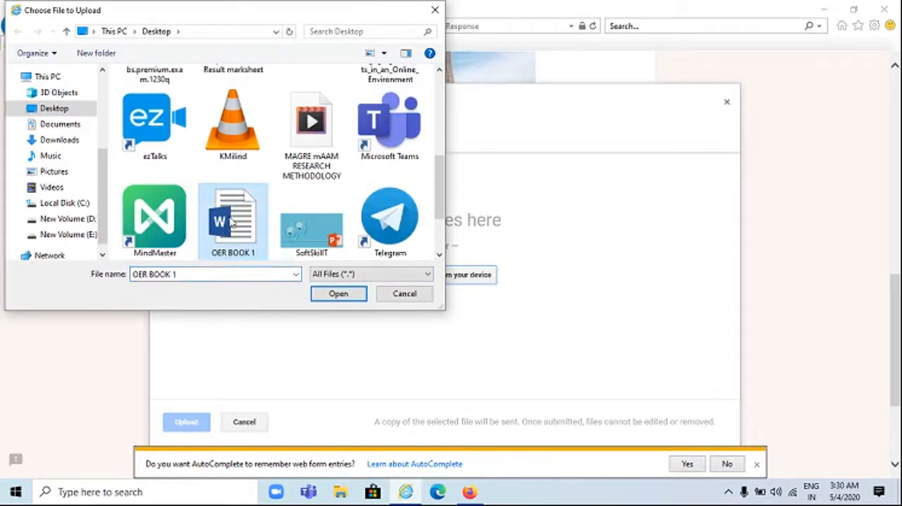
pyautogui.click(337, 293)
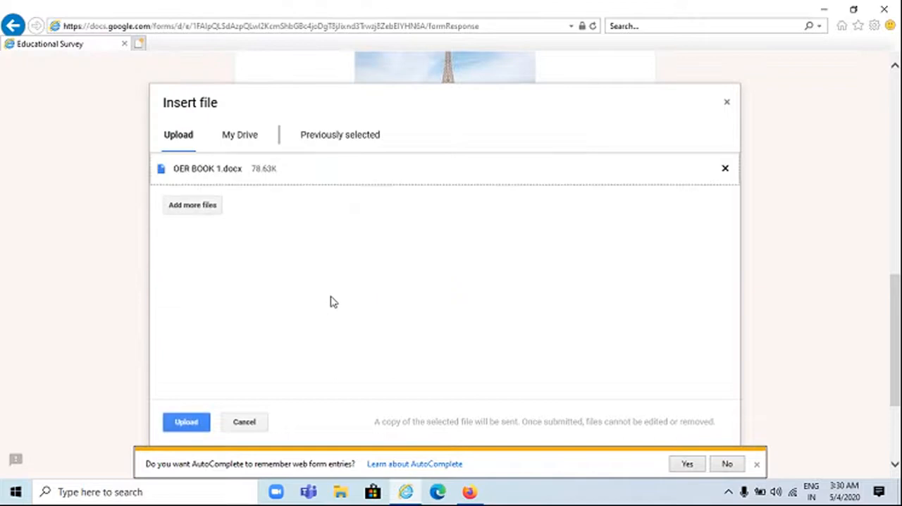
pyautogui.click(185, 423)
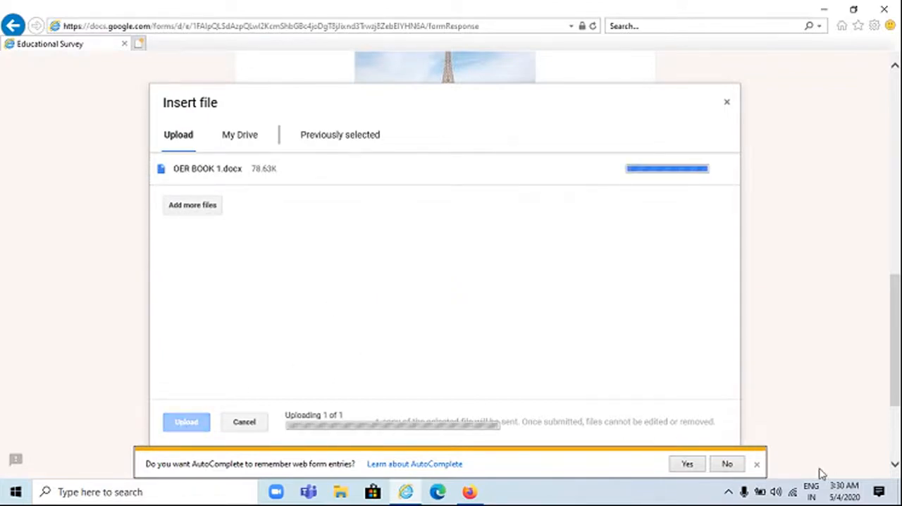
pyautogui.click(728, 463)
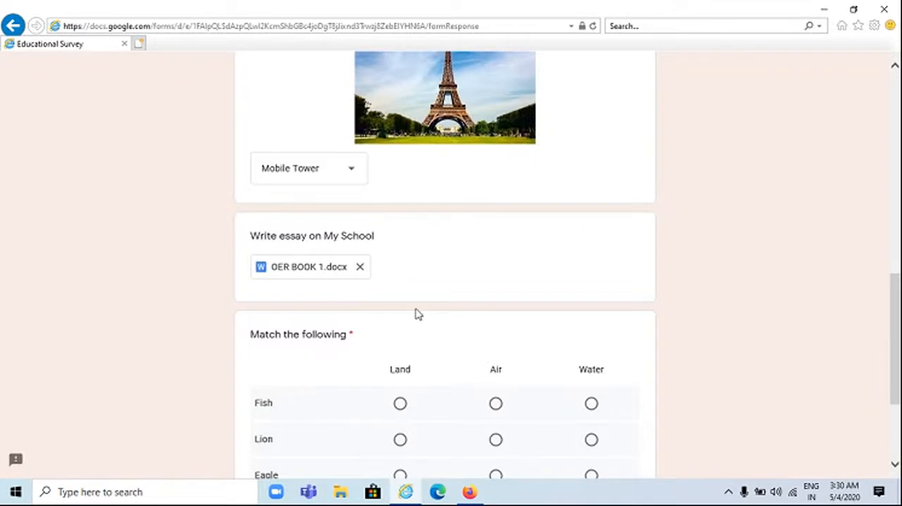
# Match Fish with Water, Lion with Land and Eagle with Air in the matching grid
pyautogui.scroll(-1, 416, 313)
pyautogui.scroll(-1, 302, 298)
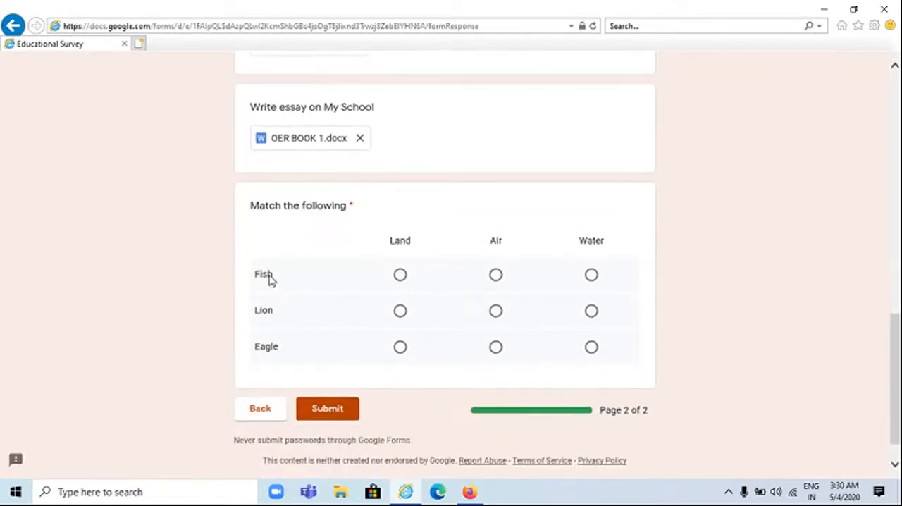
pyautogui.click(590, 277)
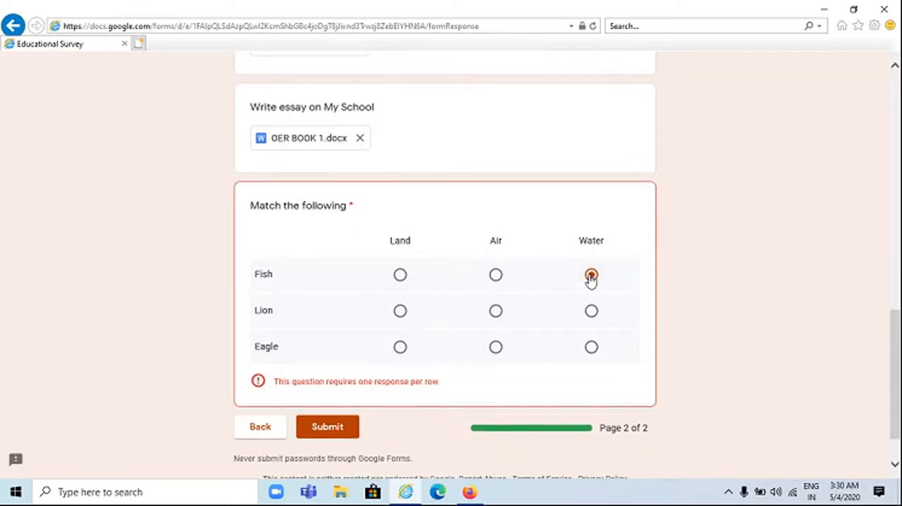
pyautogui.click(400, 313)
pyautogui.click(500, 350)
# Try matching Eagle with Land alongside Lion to test the one-response-per-column rule, and return Eagle to Air
pyautogui.click(403, 351)
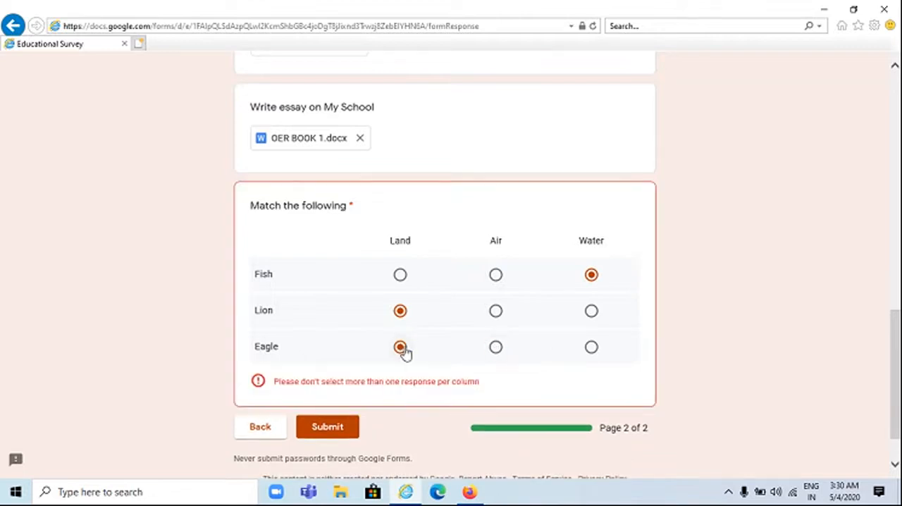
pyautogui.click(500, 349)
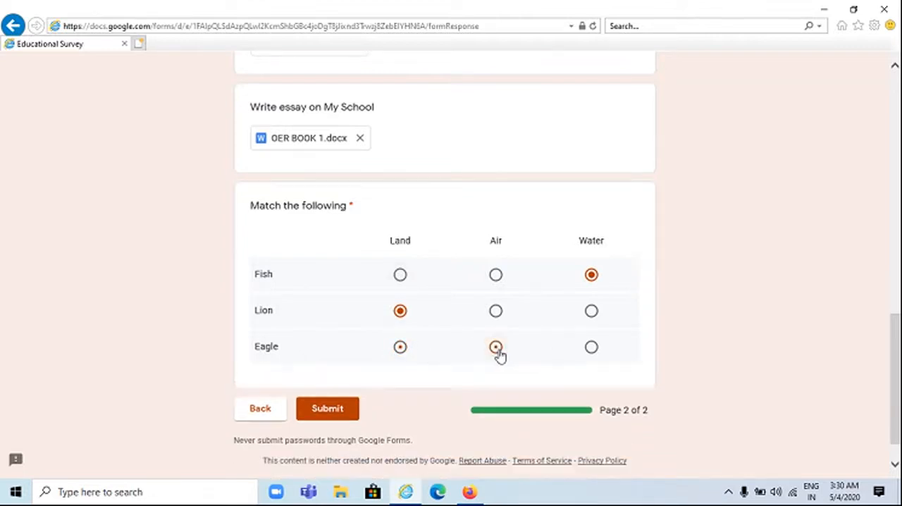
pyautogui.click(400, 347)
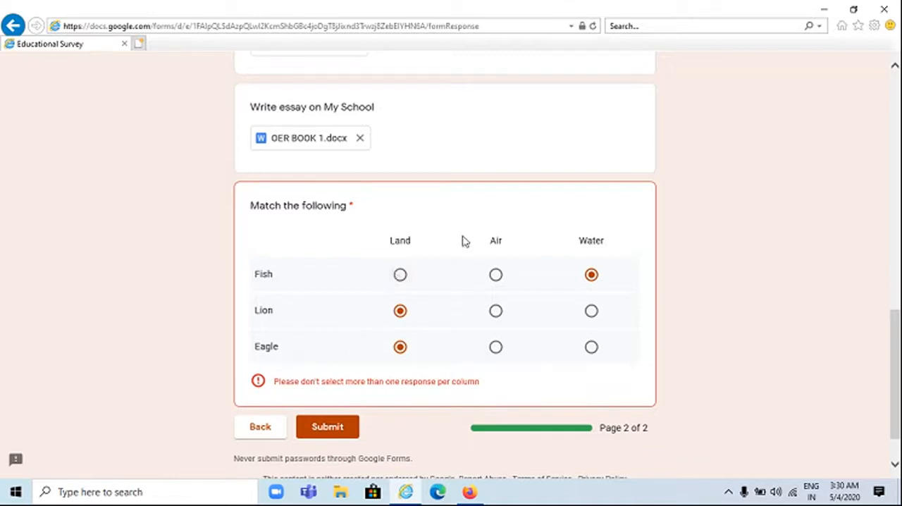
pyautogui.click(496, 347)
# Reopen the tower choices for the image question and select an answer again
pyautogui.scroll(5, 445, 320)
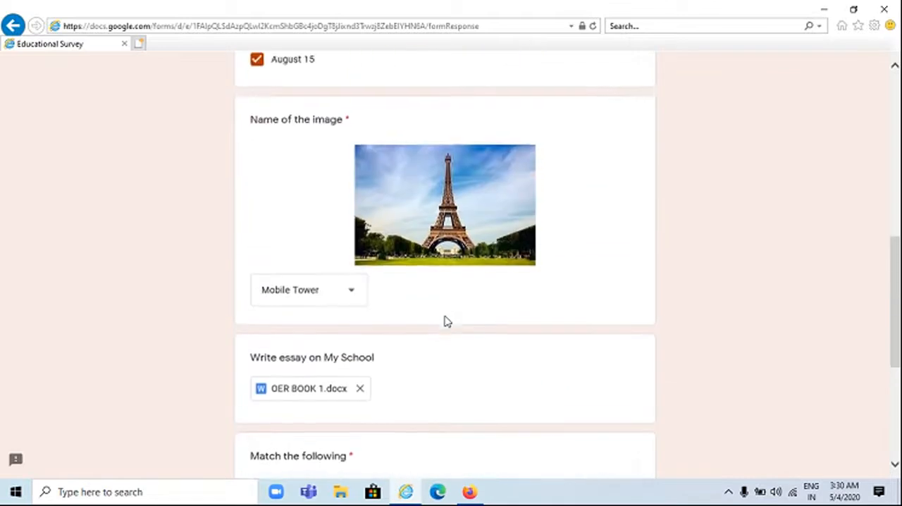
pyautogui.click(305, 373)
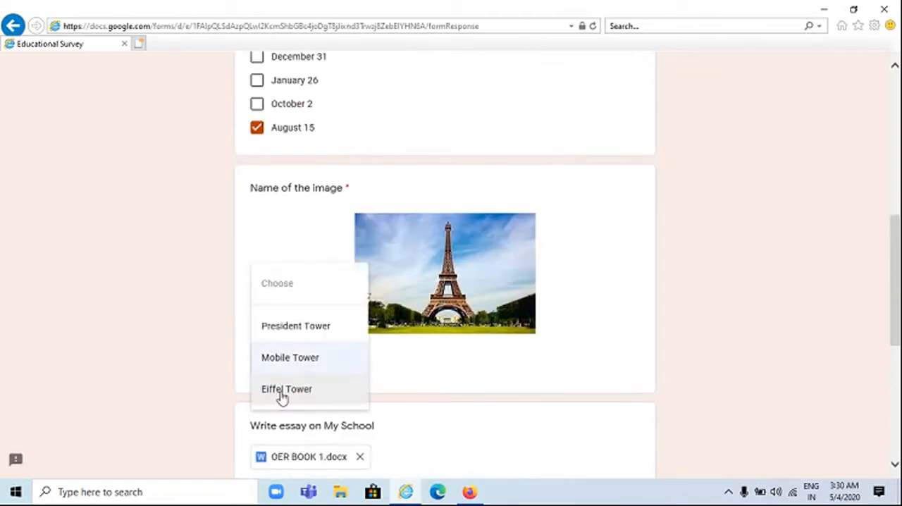
pyautogui.click(282, 392)
pyautogui.click(292, 365)
pyautogui.click(289, 326)
# Try ticking October 2 in addition to August 15 in the Independence Day question, and untick it
pyautogui.scroll(3, 275, 324)
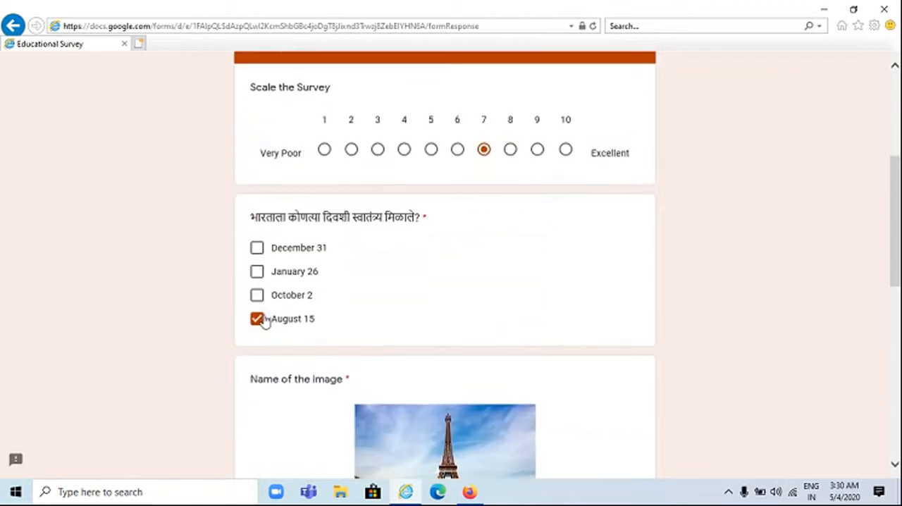
pyautogui.click(258, 295)
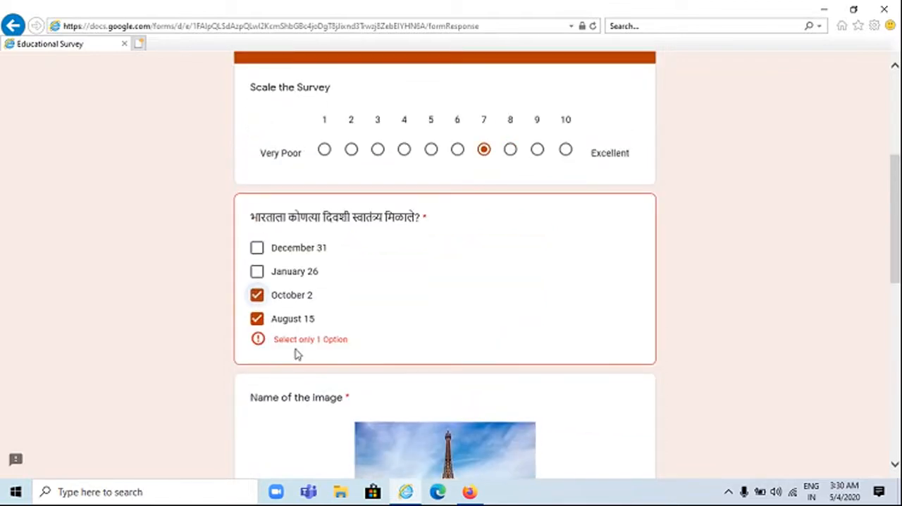
pyautogui.click(257, 295)
# Submit the completed survey and open the form's responses in Firefox
pyautogui.scroll(-10, 387, 365)
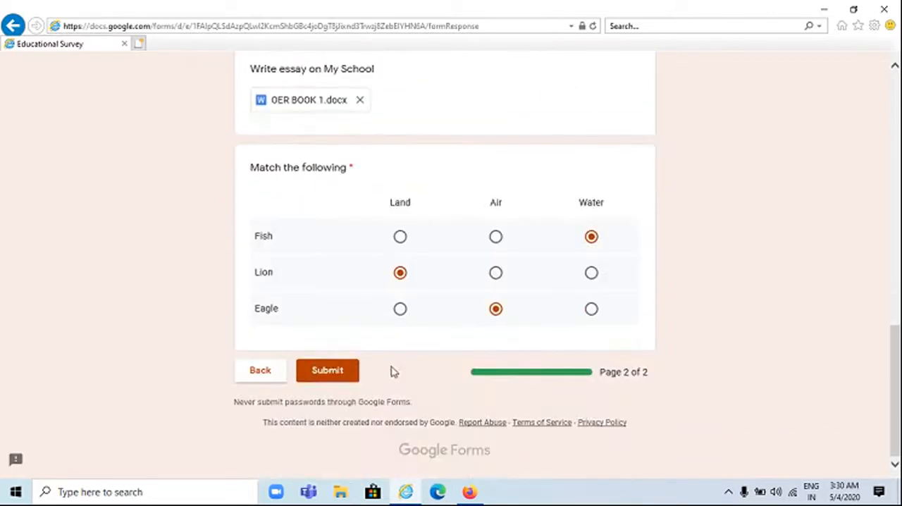
pyautogui.click(317, 376)
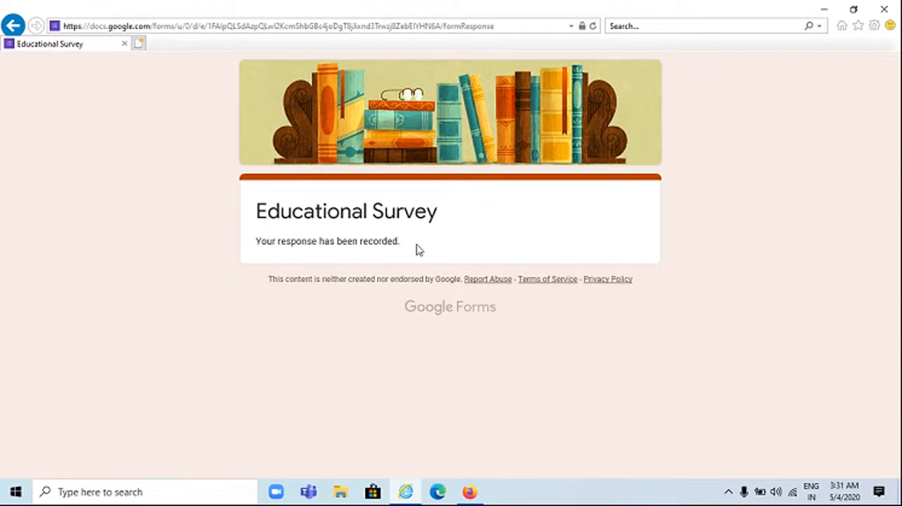
pyautogui.hotkey('alt', 'Tab')
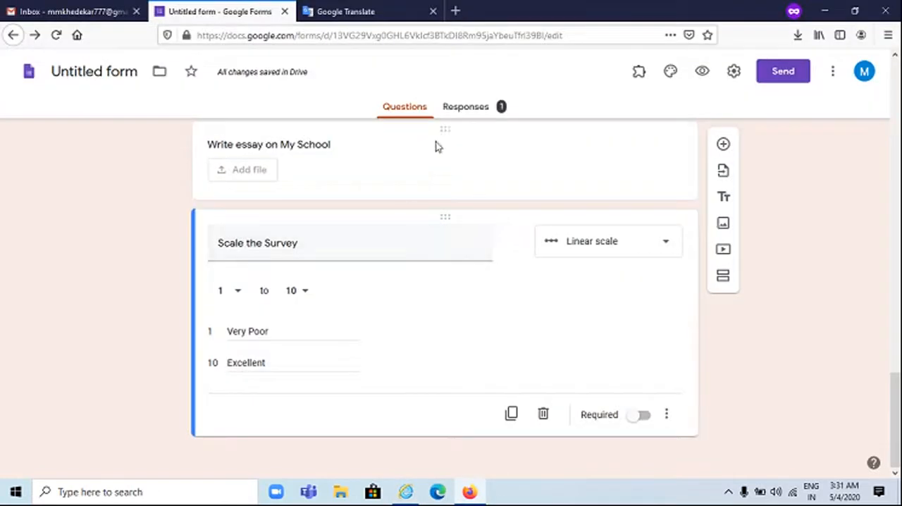
pyautogui.click(468, 106)
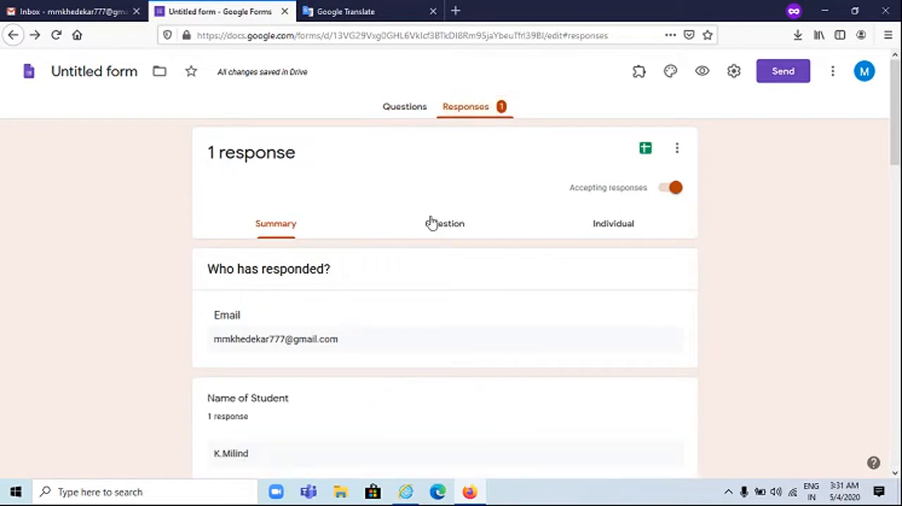
# Review the individual response to the Educational Survey, from the respondent's details through the quiz answers, matching grid and uploaded essay
pyautogui.click(613, 223)
pyautogui.scroll(-2, 551, 311)
pyautogui.scroll(-5, 357, 291)
pyautogui.scroll(-7, 293, 268)
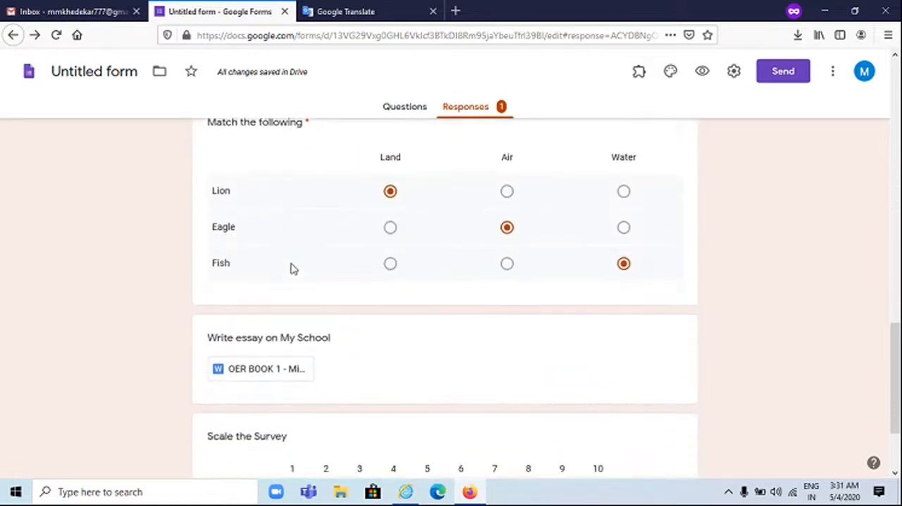
pyautogui.scroll(-2, 293, 268)
pyautogui.scroll(15, 292, 267)
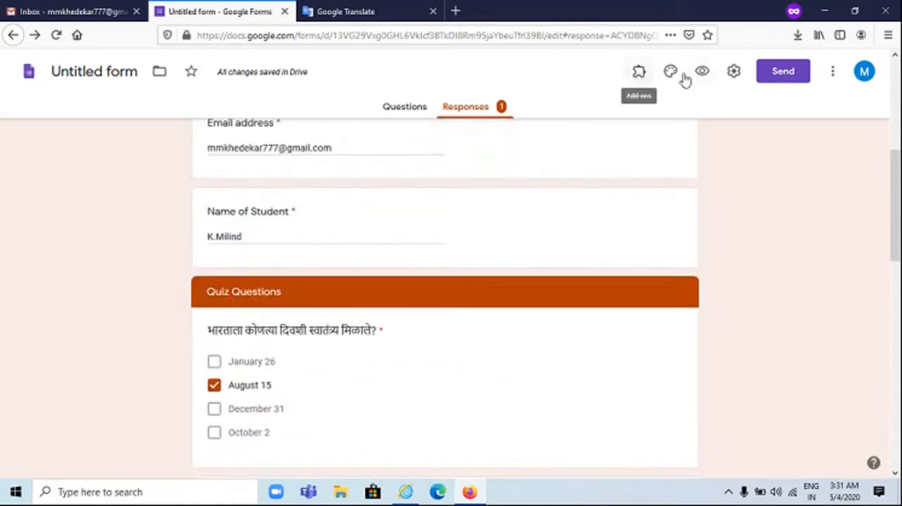
# Browse the Forms add-ons in G Suite Marketplace, view the Choice Eliminator 2 details, and close the marketplace
pyautogui.click(832, 72)
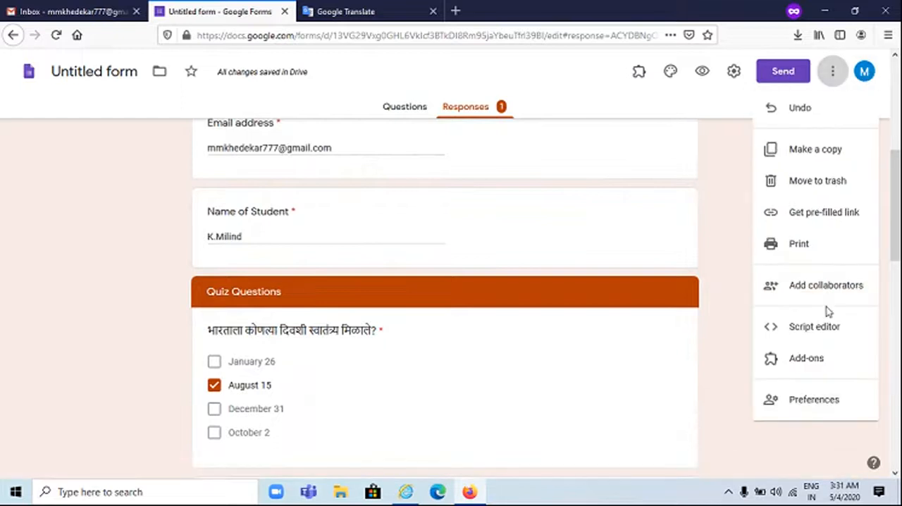
pyautogui.click(806, 358)
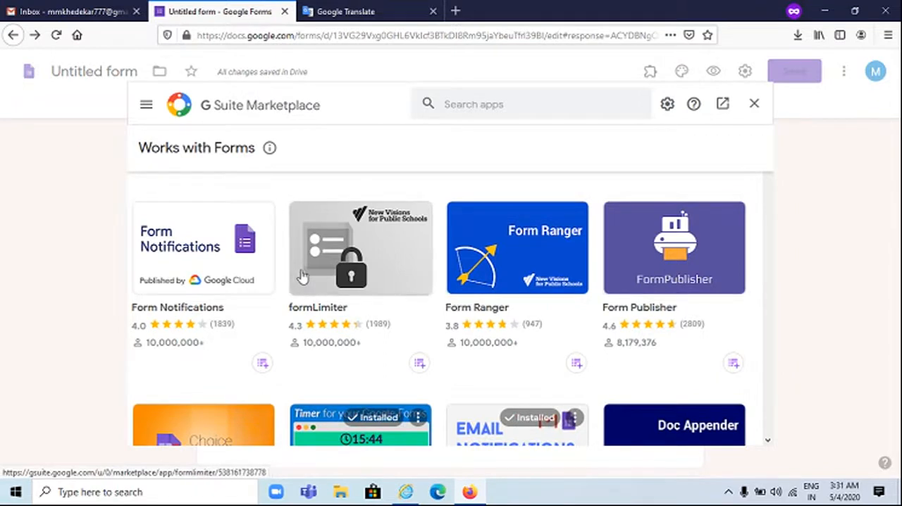
pyautogui.scroll(-3, 302, 275)
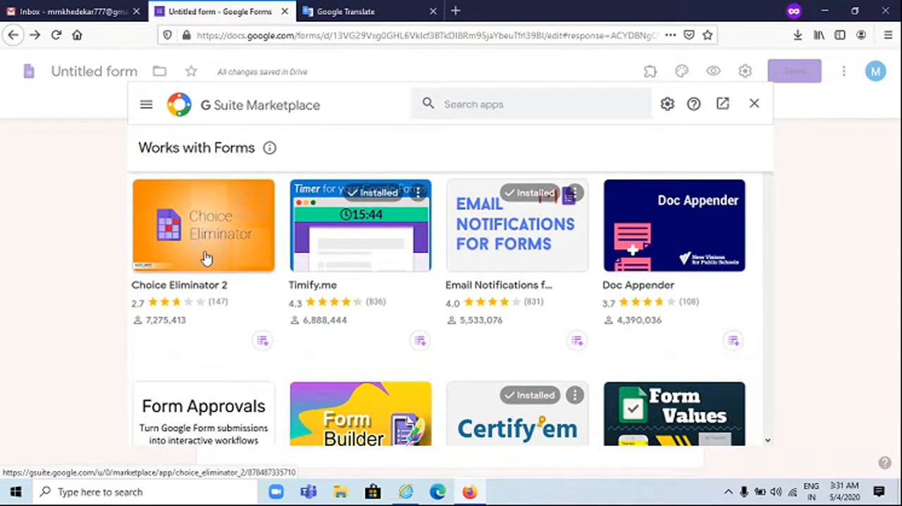
pyautogui.scroll(1, 204, 261)
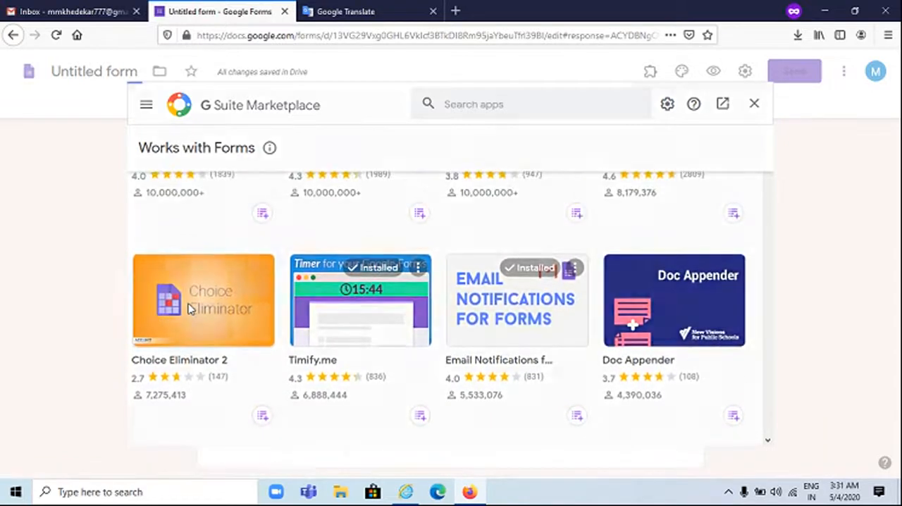
pyautogui.click(189, 313)
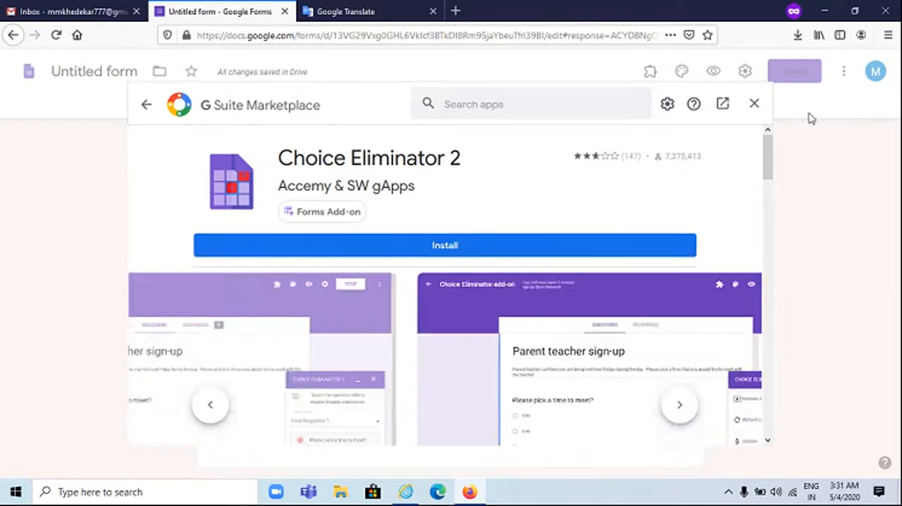
pyautogui.click(755, 106)
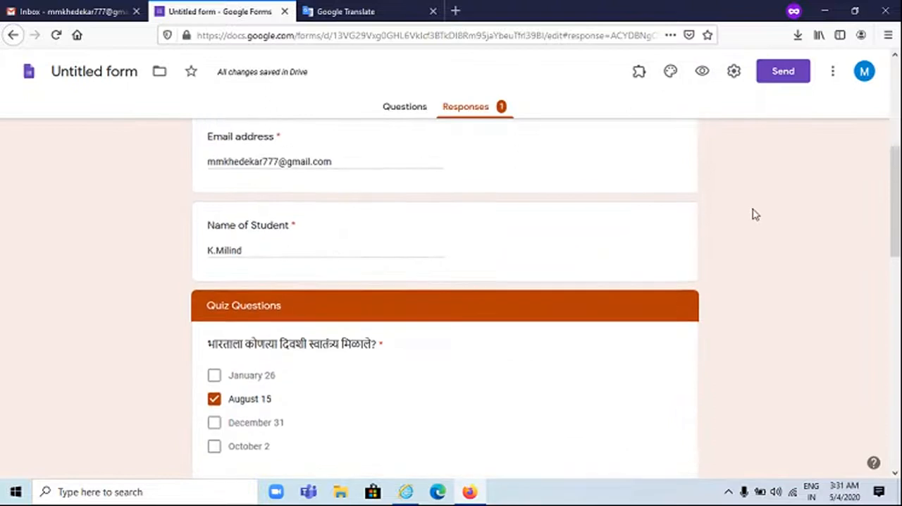
pyautogui.scroll(5, 753, 214)
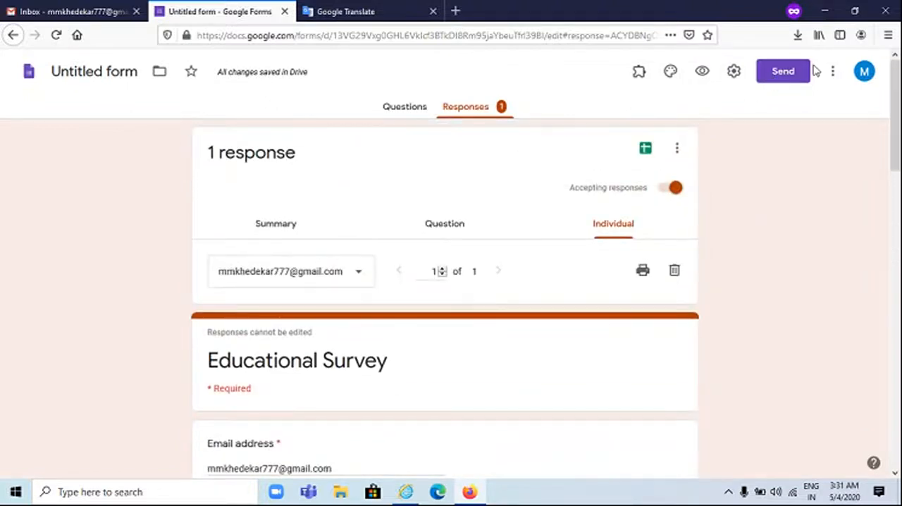
# Check the installed add-ons and the form's general settings without changing anything
pyautogui.click(639, 77)
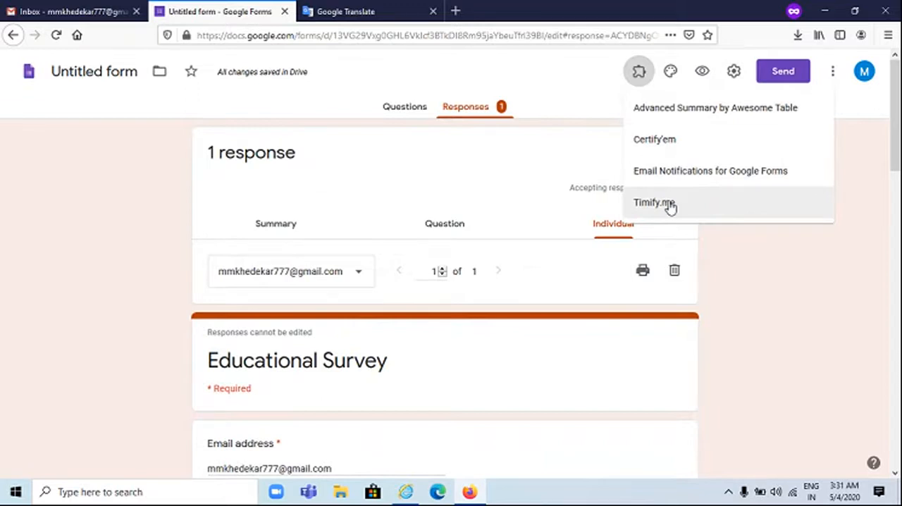
pyautogui.click(119, 209)
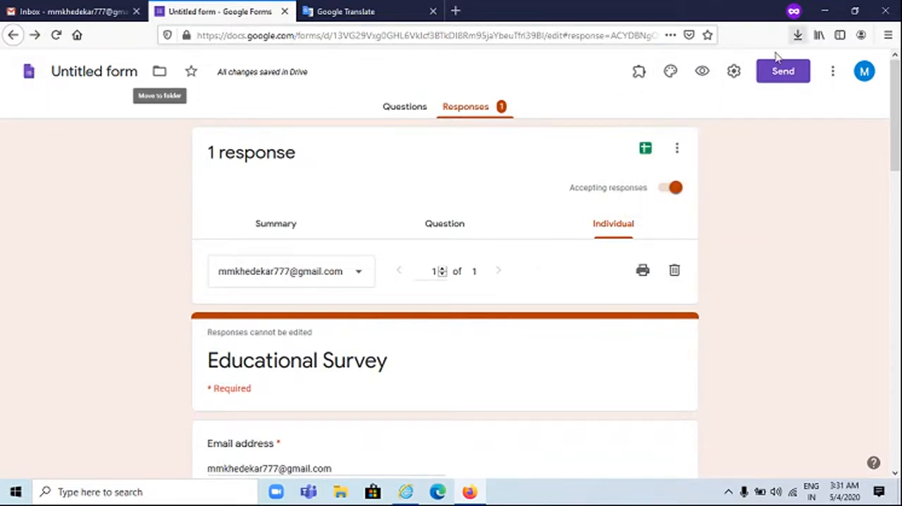
pyautogui.click(733, 73)
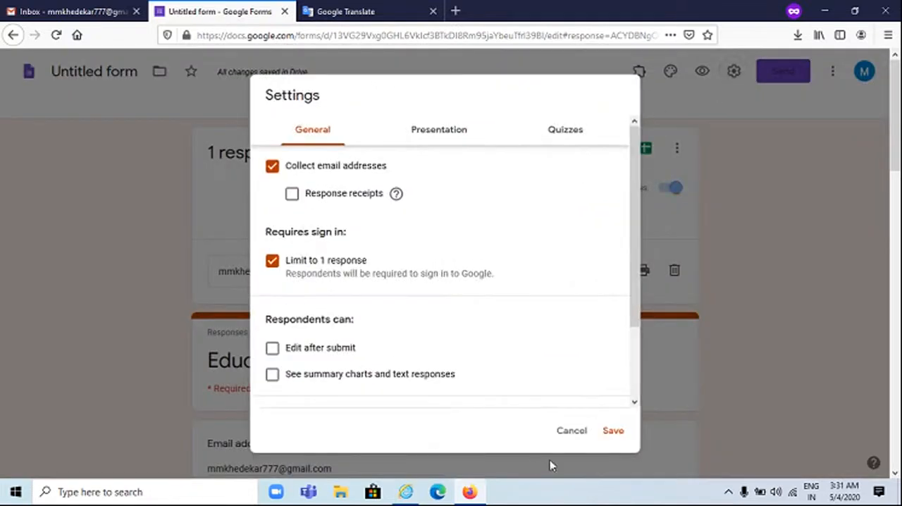
pyautogui.click(576, 431)
# Copy the survey's shortened share link and close the Send form dialog
pyautogui.click(773, 73)
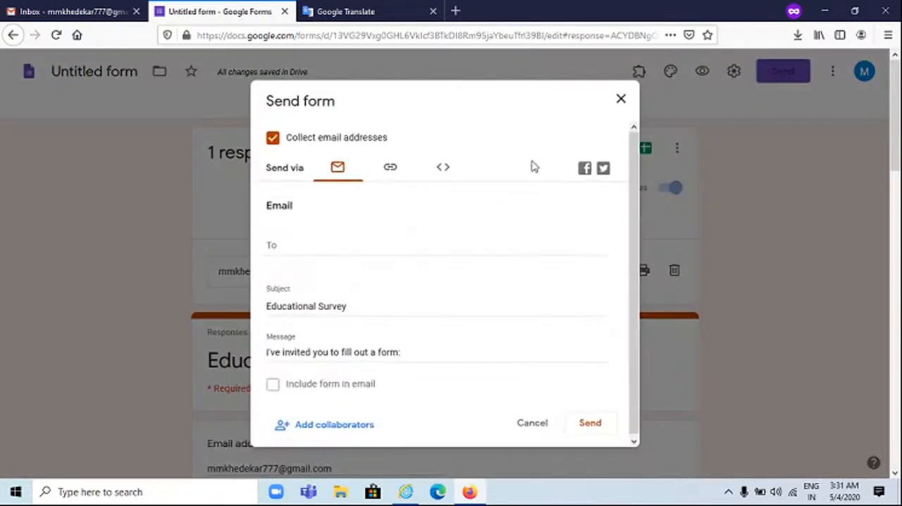
pyautogui.click(395, 171)
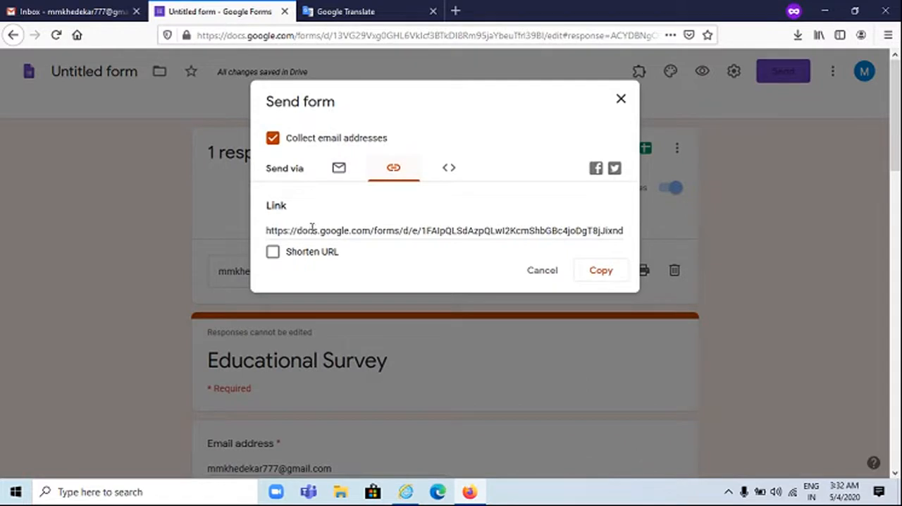
pyautogui.click(273, 252)
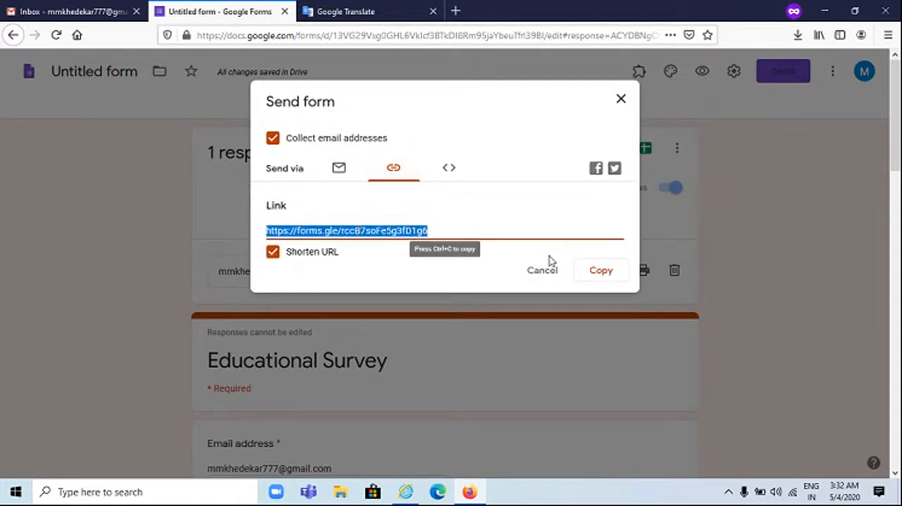
pyautogui.click(598, 273)
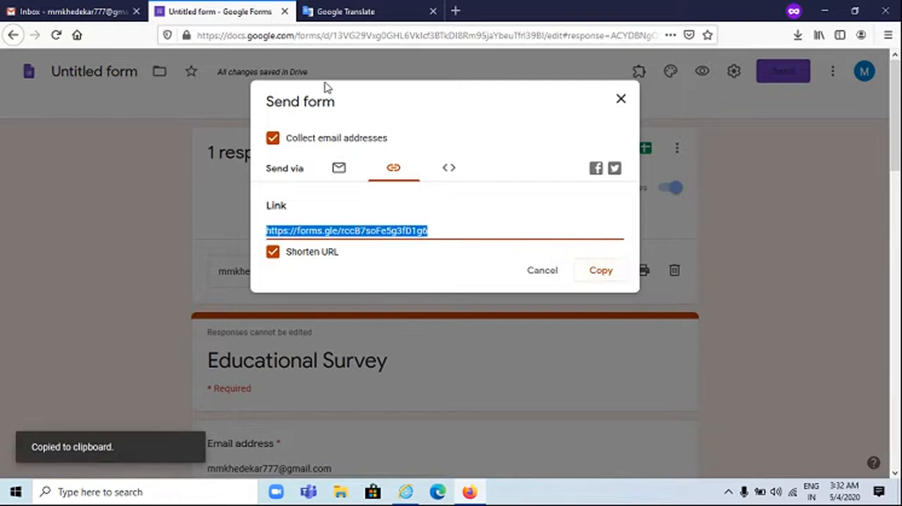
pyautogui.click(619, 100)
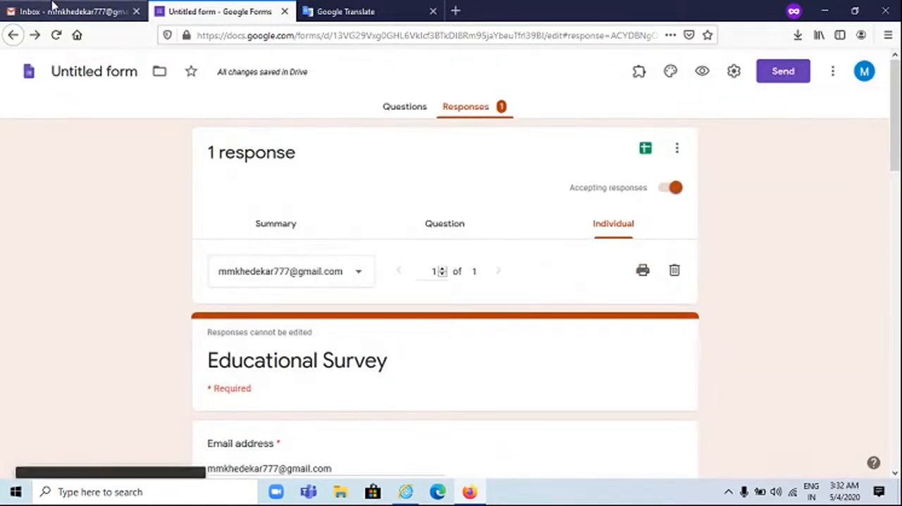
# Return to the Forms home page and open the recent form "WorkFlow & Timer"
pyautogui.click(28, 75)
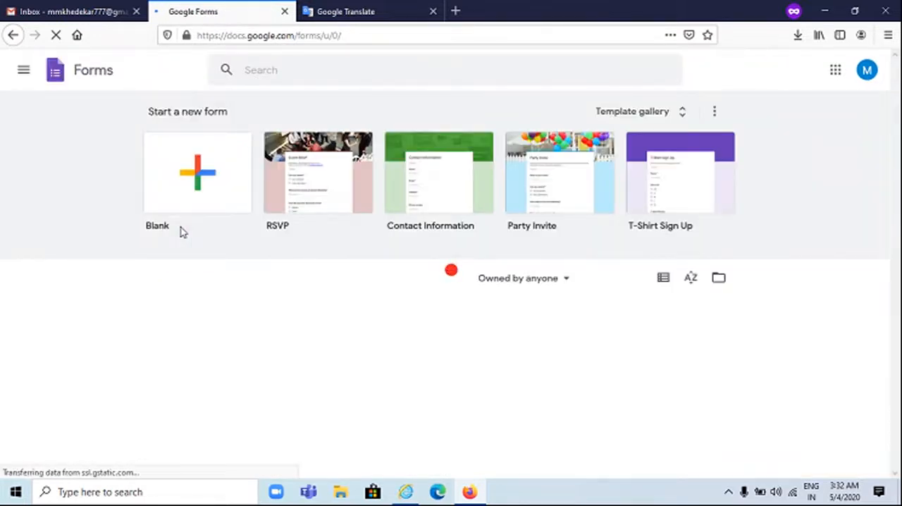
pyautogui.scroll(-3, 183, 246)
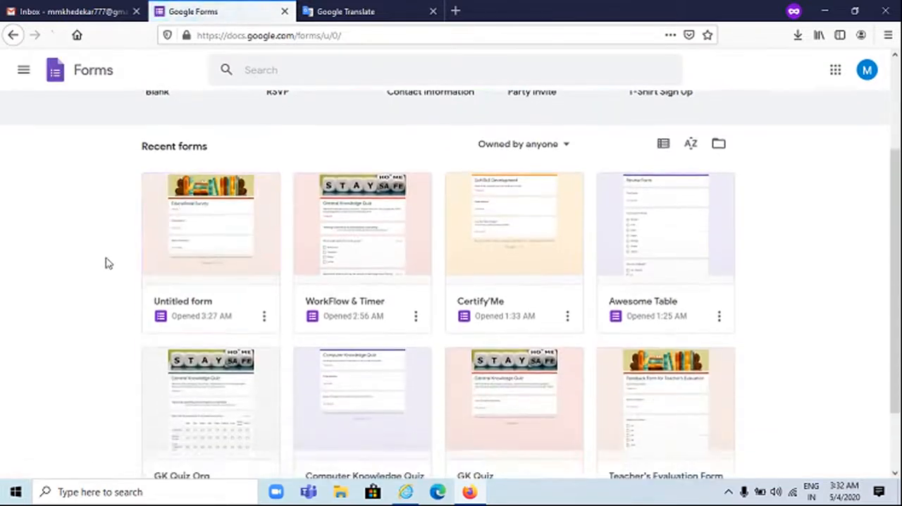
pyautogui.click(383, 268)
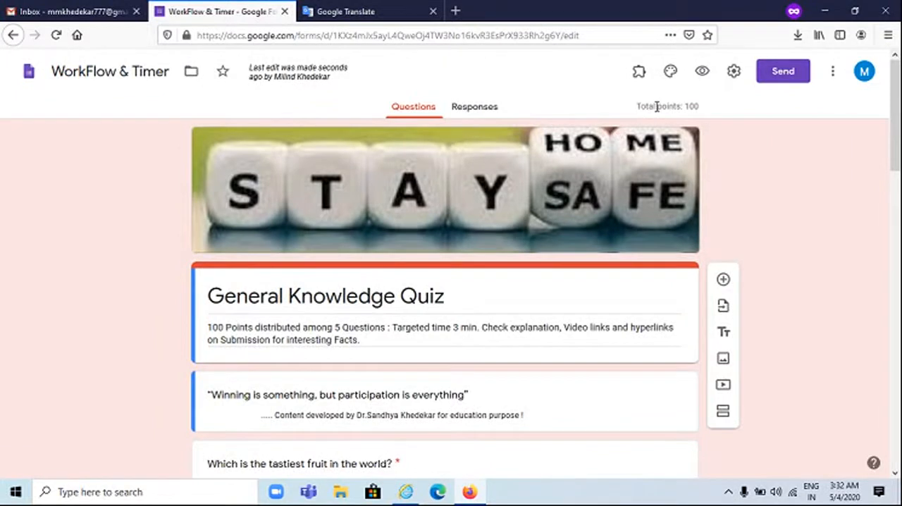
# Examine the quiz's total points and the answer and validation settings of the Tour De France and tastiest fruit questions
pyautogui.moveTo(641, 103); pyautogui.dragTo(694, 104)
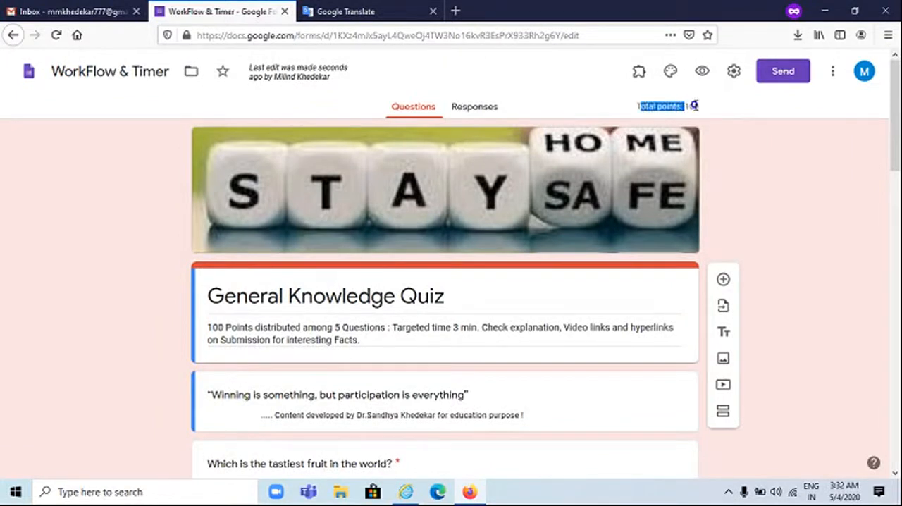
pyautogui.click(695, 106)
pyautogui.scroll(-6, 610, 258)
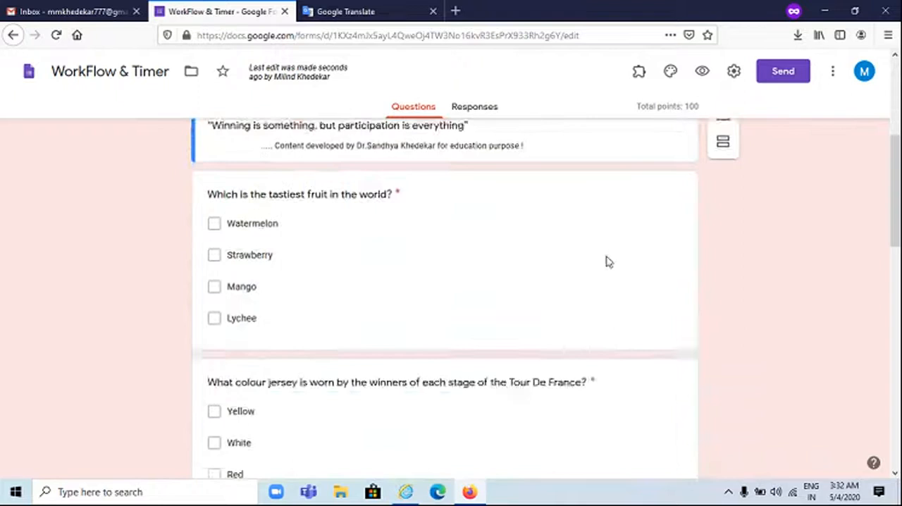
pyautogui.click(451, 329)
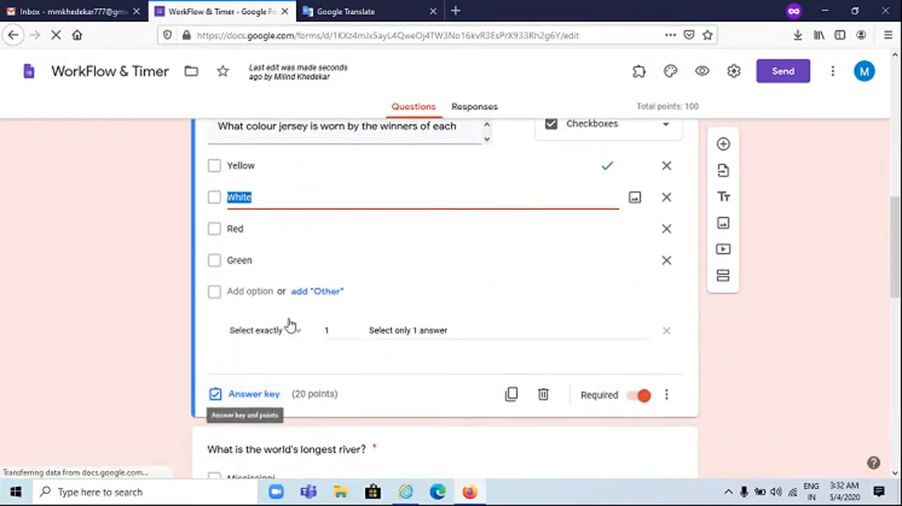
pyautogui.scroll(5, 370, 314)
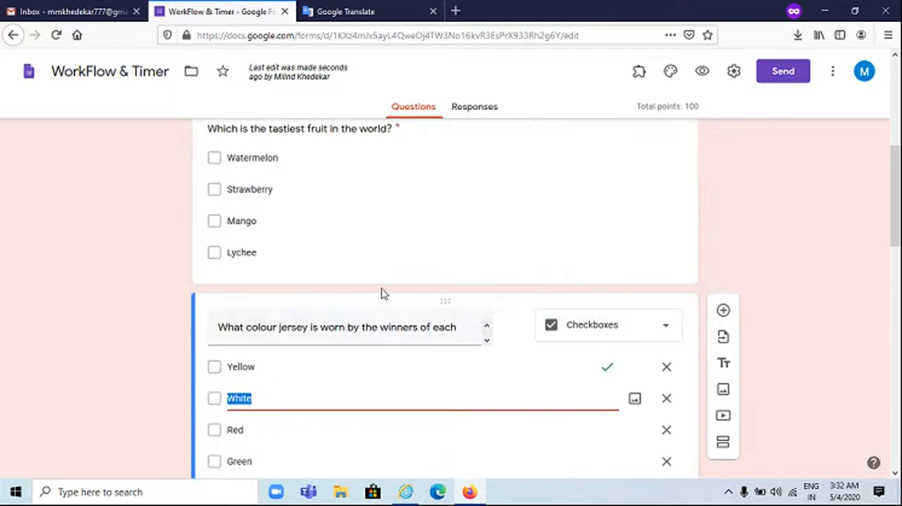
pyautogui.click(433, 248)
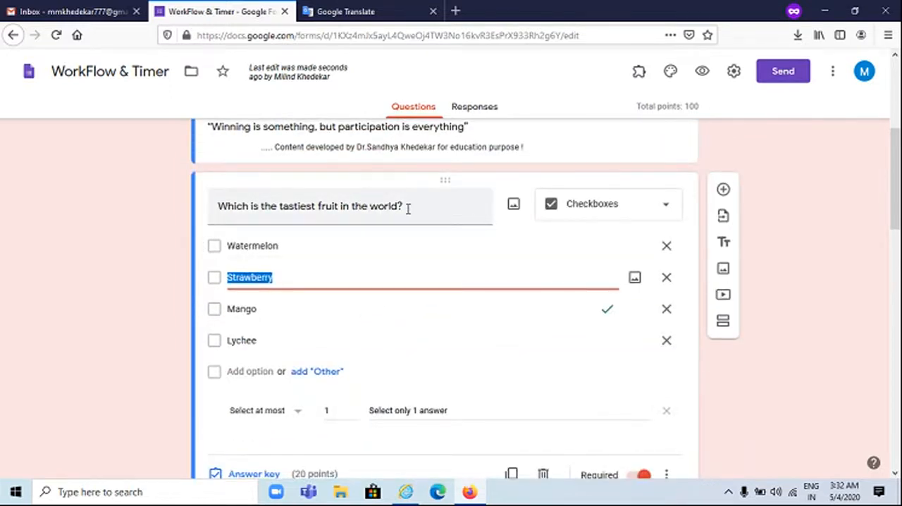
pyautogui.scroll(-1, 407, 276)
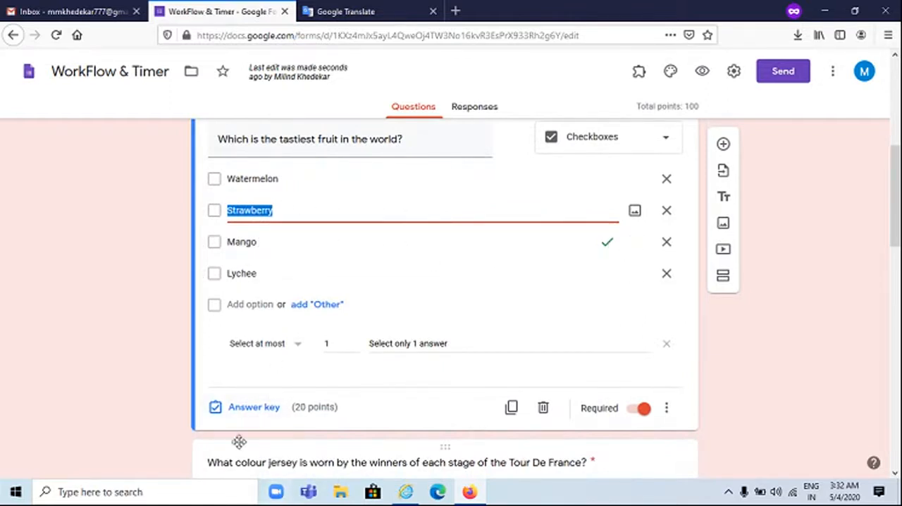
# Unmark Mango as the correct answer in the tastiest fruit question's answer key, leaving answer feedback unadded
pyautogui.click(243, 412)
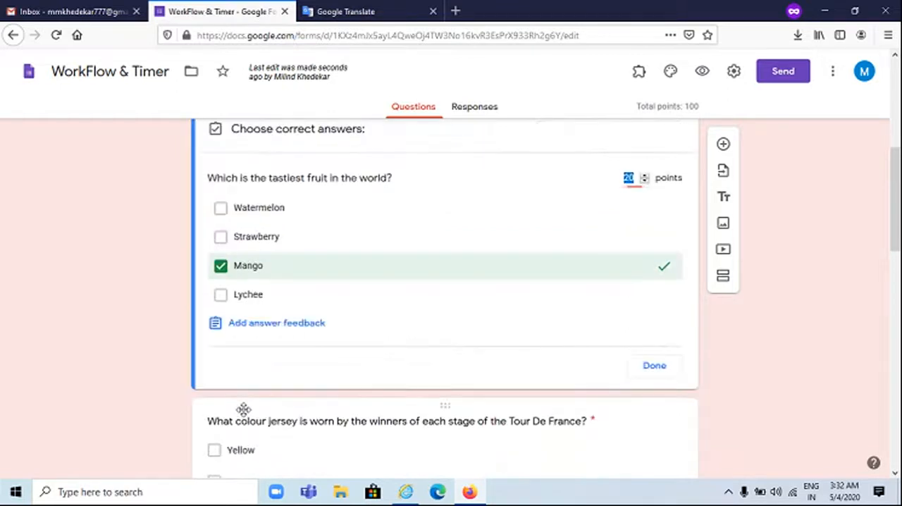
pyautogui.click(247, 326)
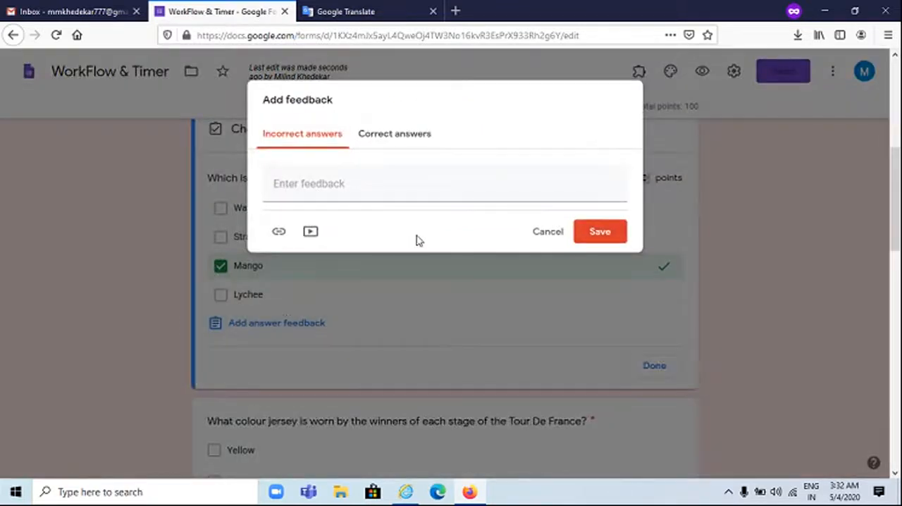
pyautogui.click(544, 233)
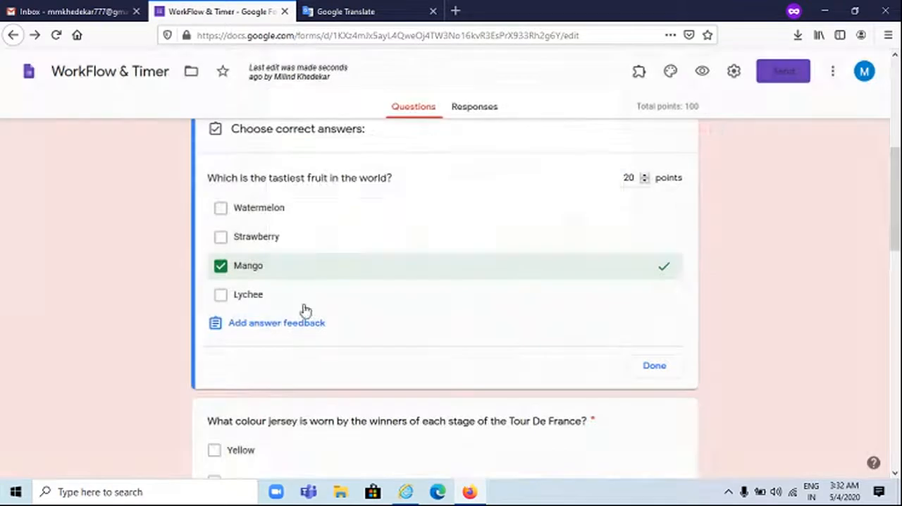
pyautogui.click(280, 267)
pyautogui.click(668, 369)
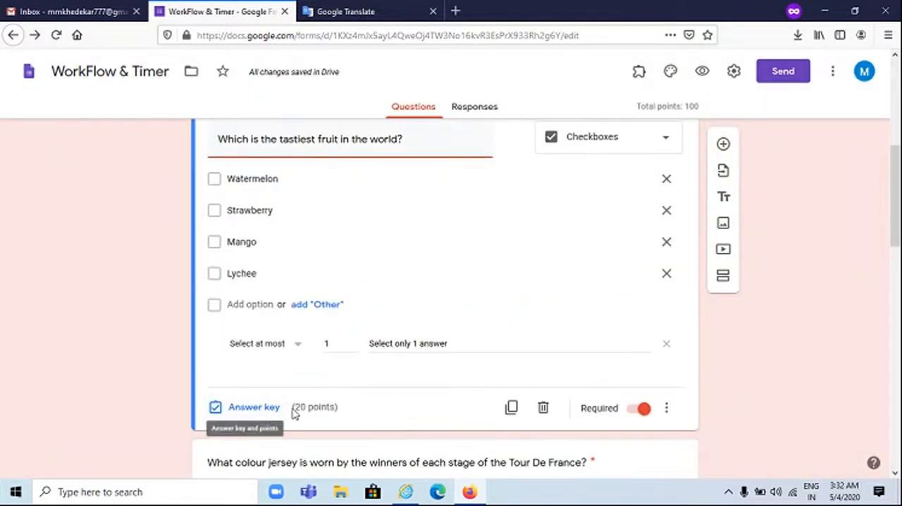
# Preview the General Knowledge Quiz and answer Yellow to the Tour De France jersey question
pyautogui.scroll(5, 574, 403)
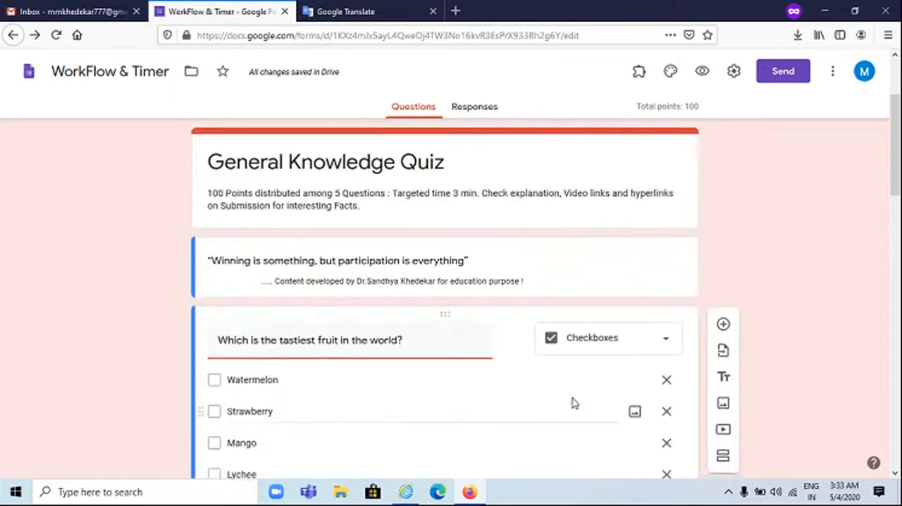
pyautogui.click(703, 74)
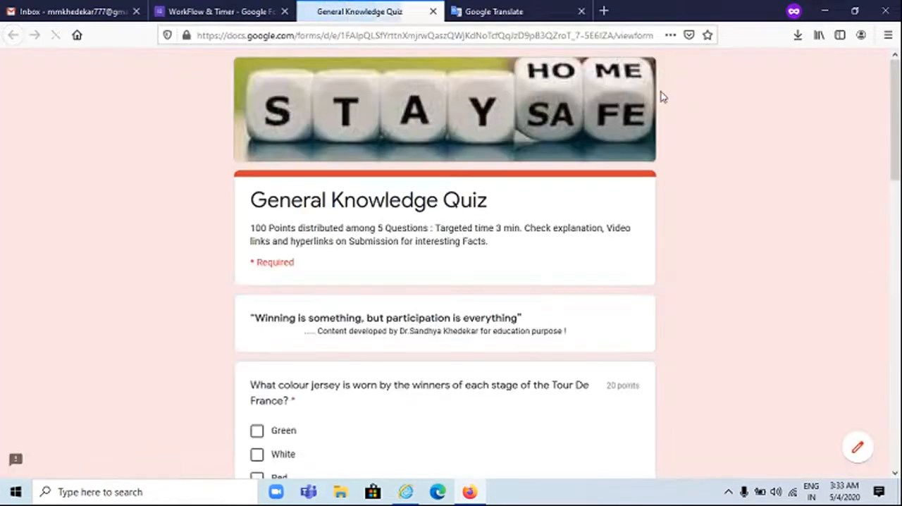
pyautogui.scroll(-3, 328, 299)
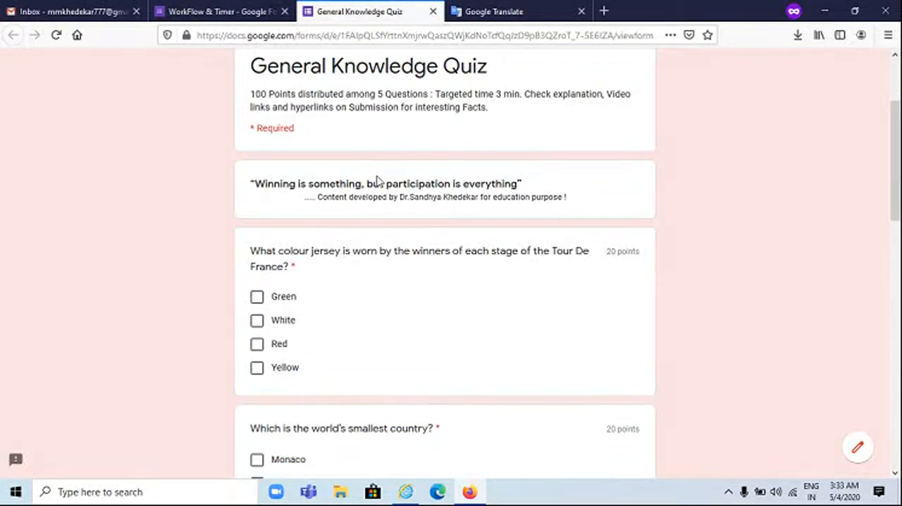
pyautogui.scroll(-3, 379, 182)
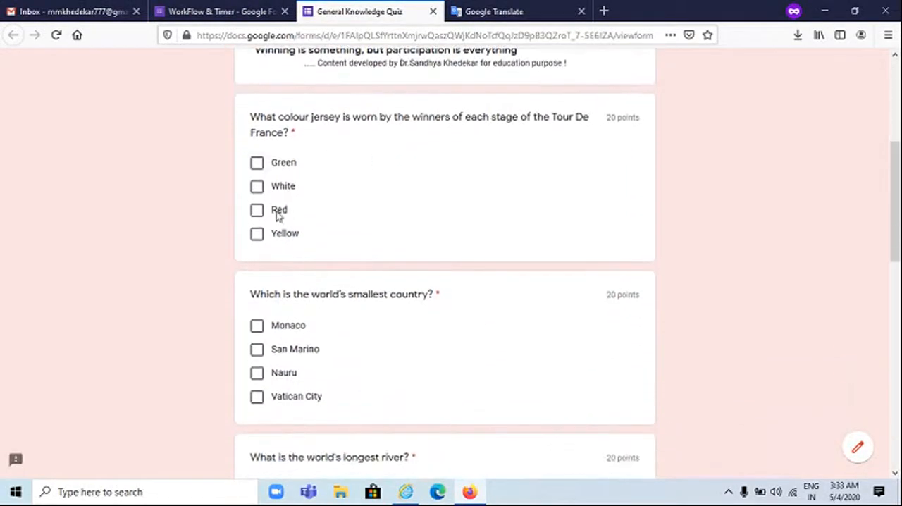
pyautogui.click(259, 235)
pyautogui.scroll(-2, 321, 239)
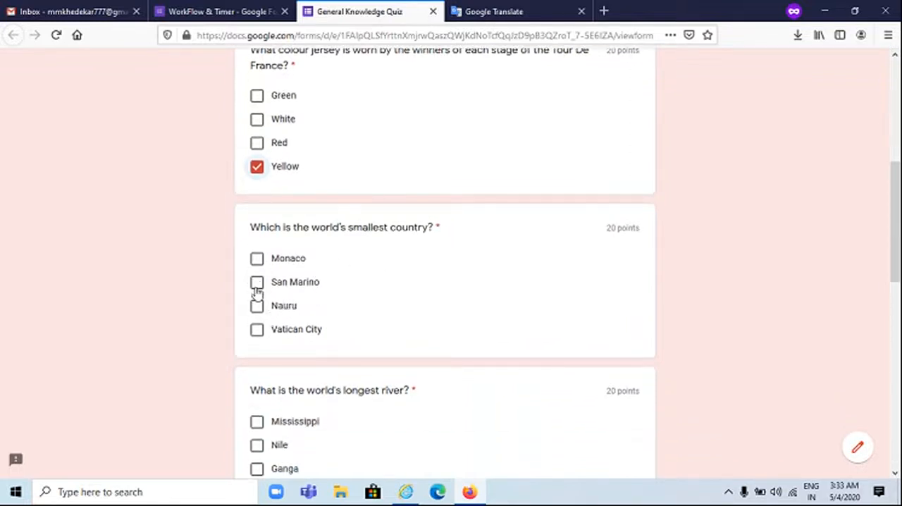
# Answer Vatican City for the smallest country, Nile for the longest river and Arctic Ocean for the deepest ocean
pyautogui.click(258, 334)
pyautogui.scroll(-3, 339, 326)
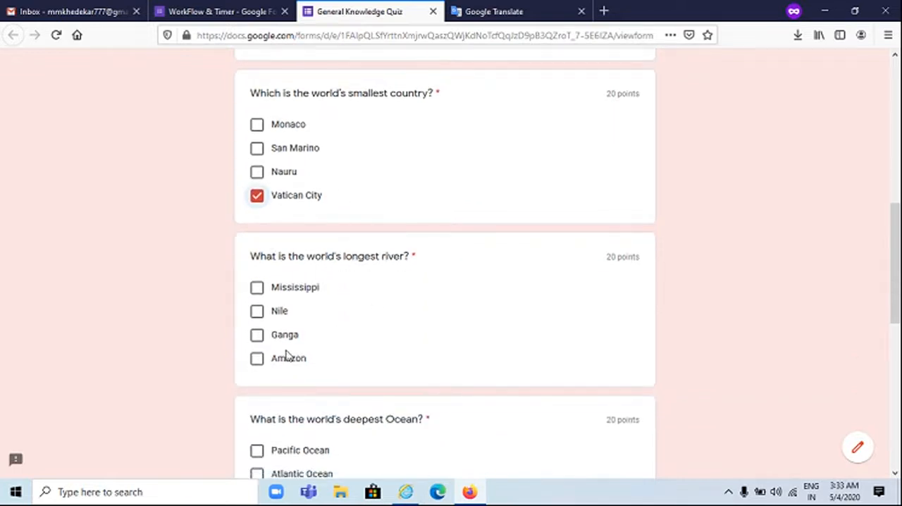
pyautogui.click(257, 312)
pyautogui.scroll(-3, 323, 324)
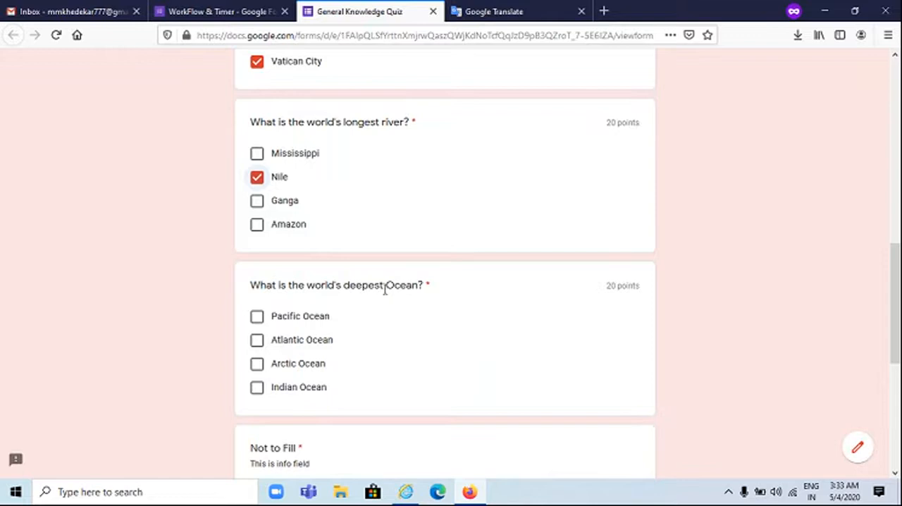
pyautogui.scroll(-1, 387, 291)
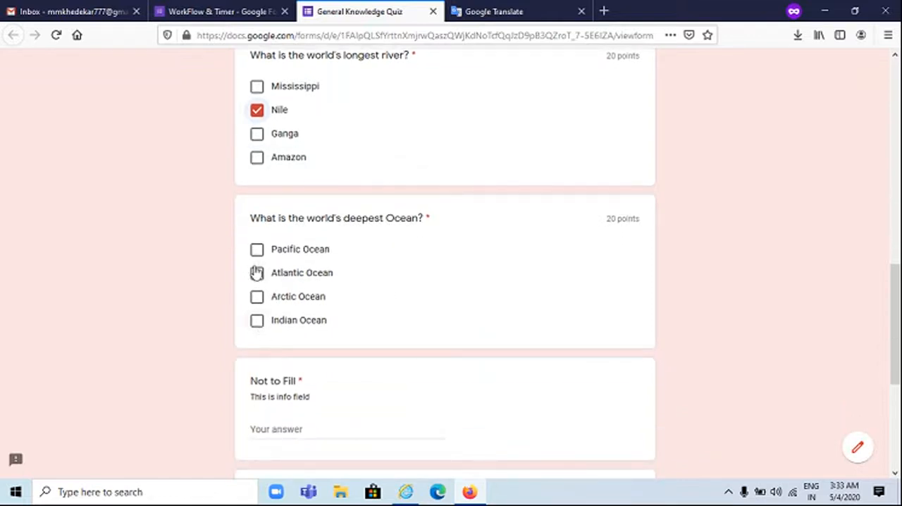
pyautogui.click(258, 298)
# Fill the required "Not to Fill" info field with the filler text "saad safasf"
pyautogui.scroll(-3, 384, 323)
pyautogui.click(330, 291)
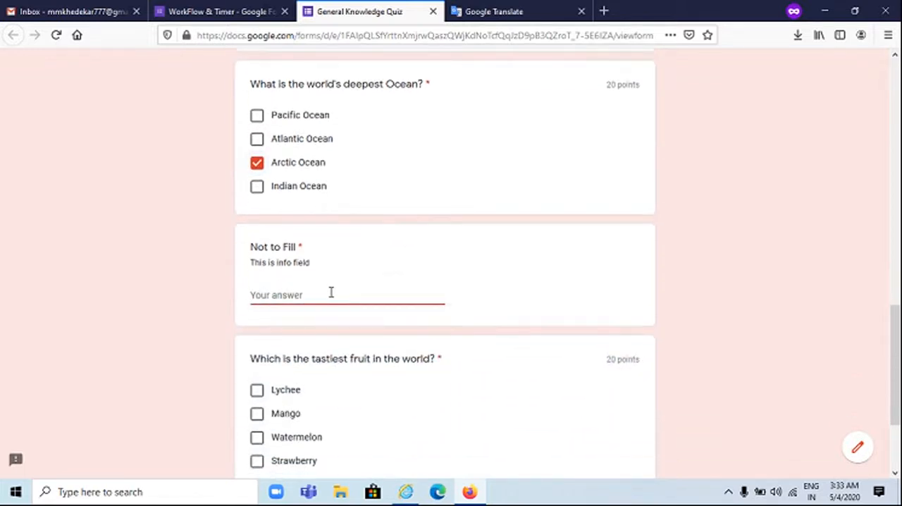
pyautogui.write('saad safasf')
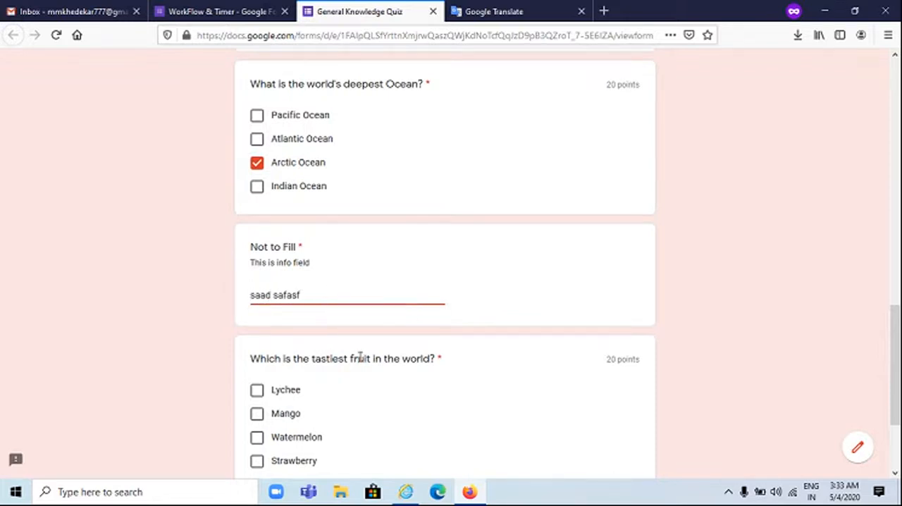
# Answer Mango to the tastiest fruit question and submit the quiz
pyautogui.scroll(-3, 358, 352)
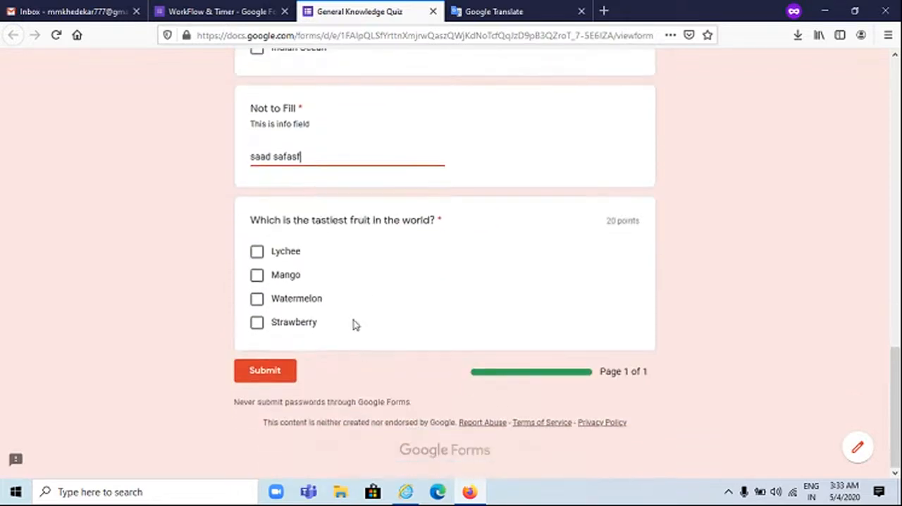
pyautogui.click(257, 275)
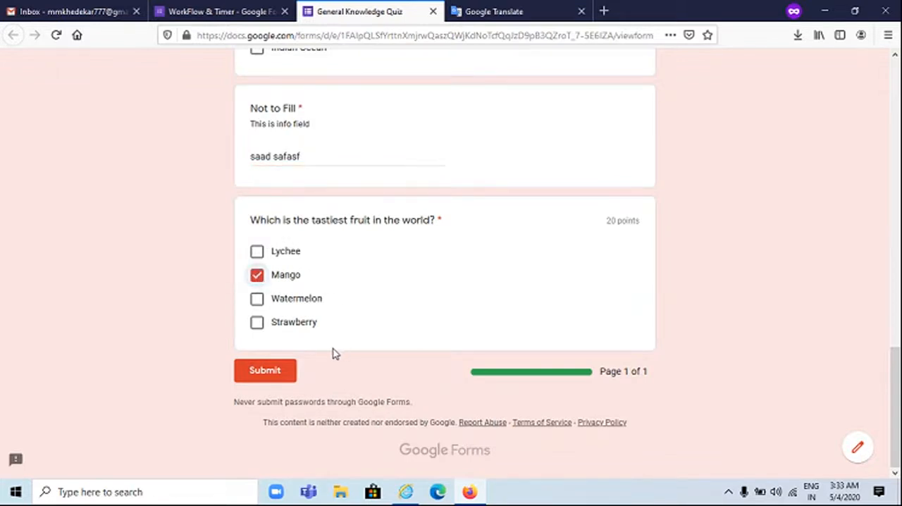
pyautogui.click(268, 374)
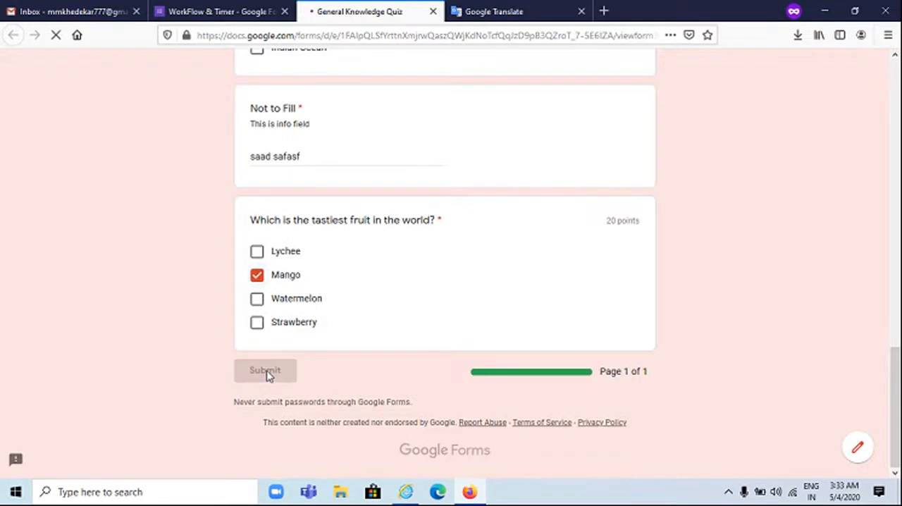
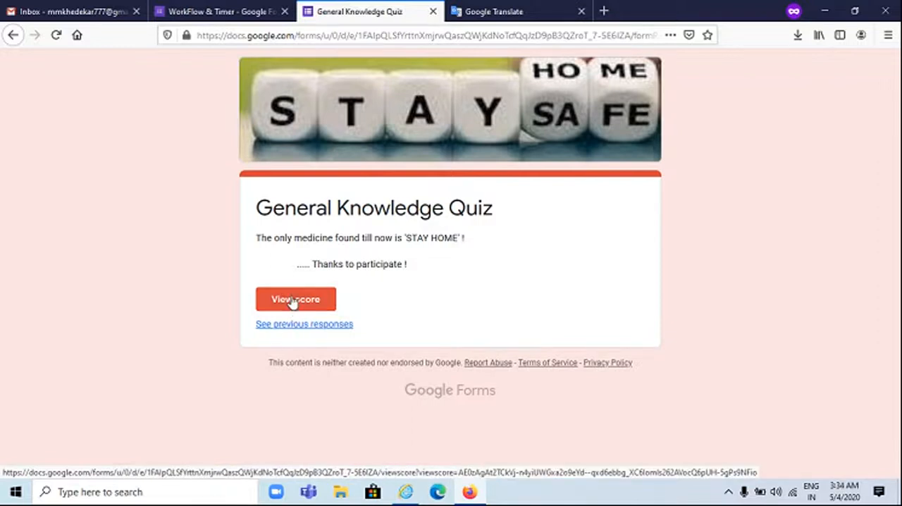
# Read the quiz's thank-you message and view the score of the submitted response
pyautogui.moveTo(285, 238); pyautogui.dragTo(411, 238)
pyautogui.click(319, 286)
pyautogui.click(321, 294)
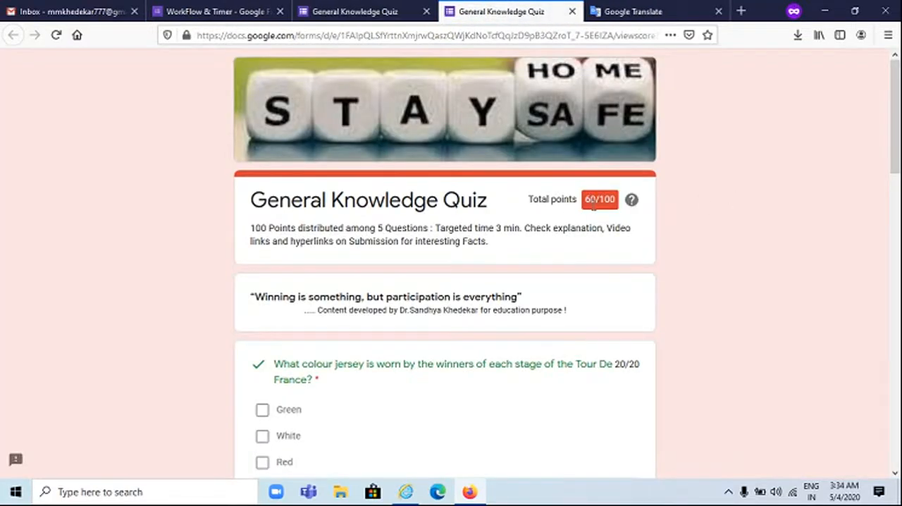
# Review the graded answers of the General Knowledge Quiz, including the points and correct answer shown for each question
pyautogui.scroll(-3, 600, 204)
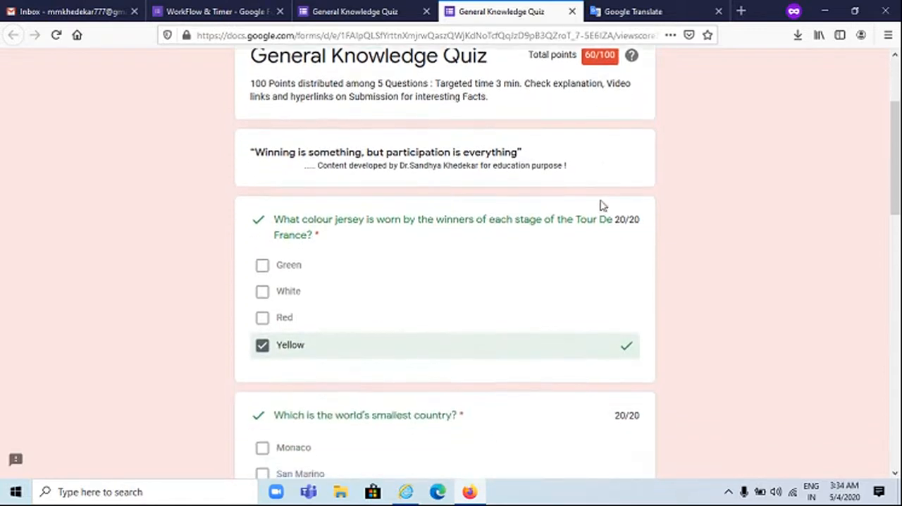
pyautogui.scroll(-1, 489, 199)
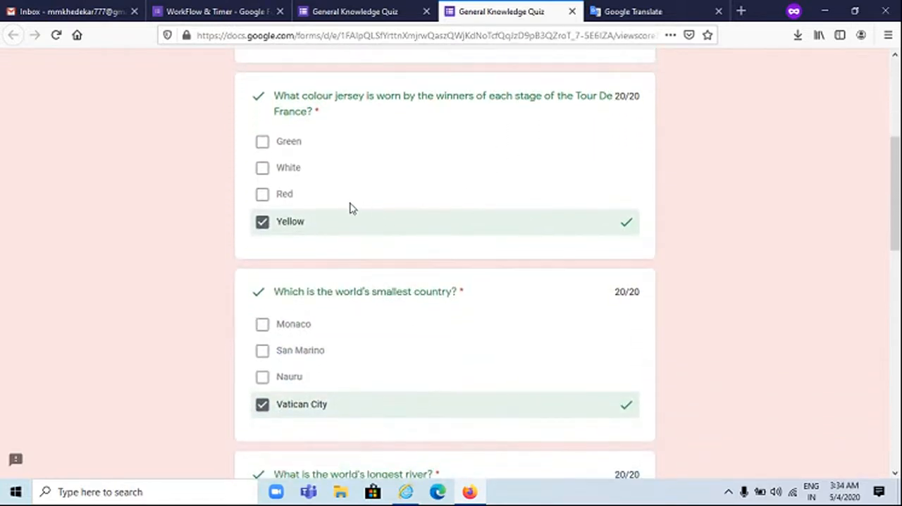
pyautogui.scroll(-1, 351, 207)
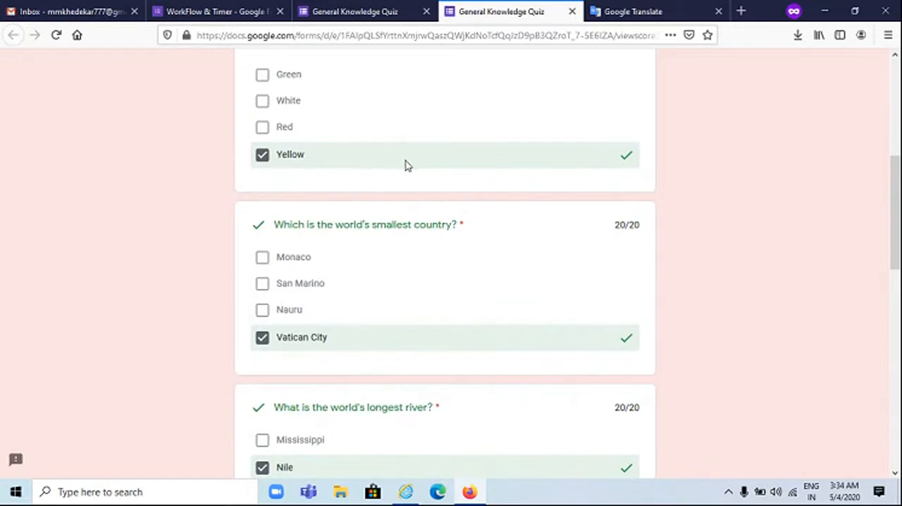
pyautogui.scroll(-1, 415, 211)
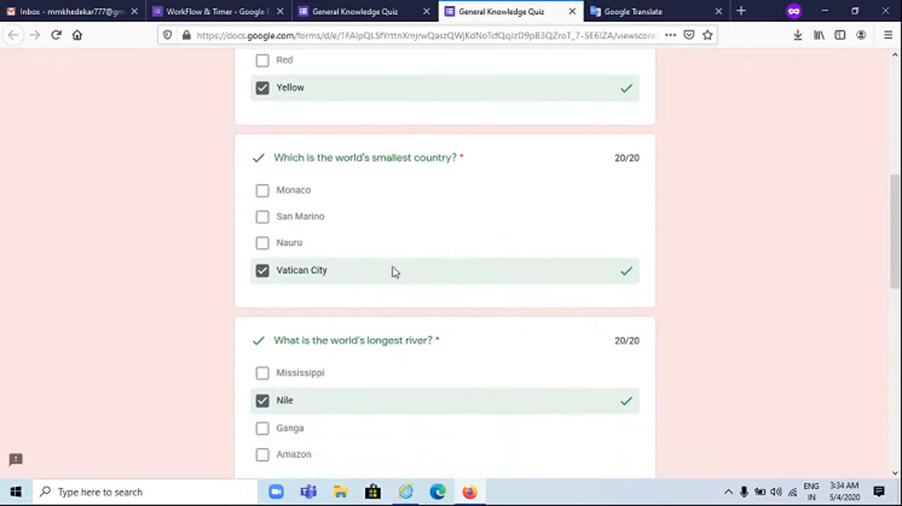
pyautogui.scroll(-2, 465, 273)
pyautogui.scroll(-3, 429, 268)
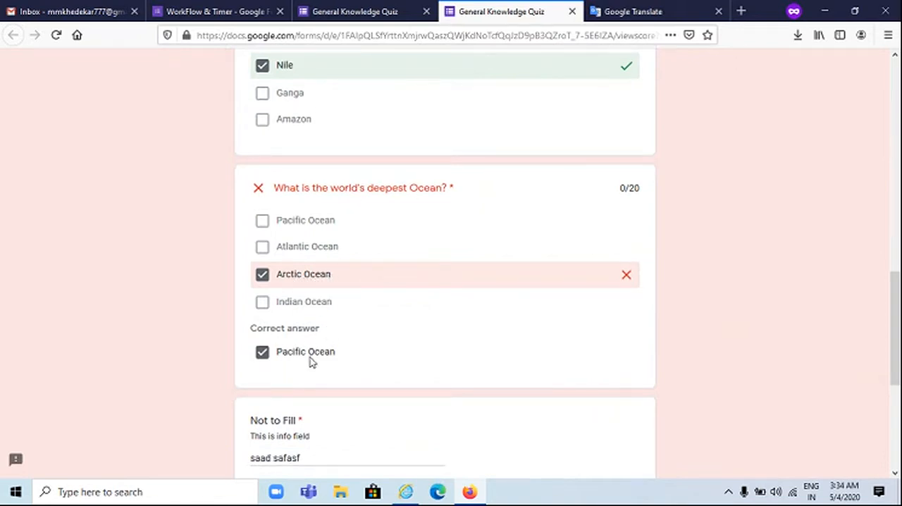
pyautogui.scroll(-4, 313, 360)
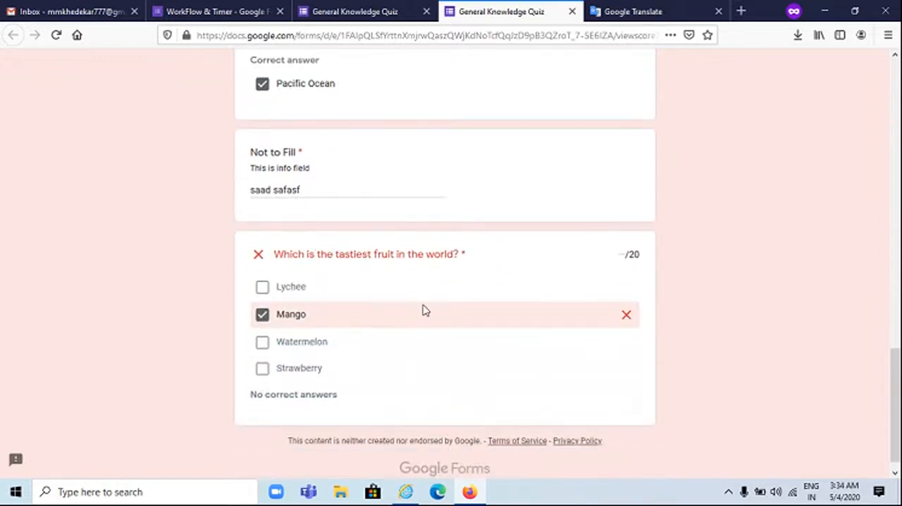
pyautogui.scroll(-1, 425, 302)
pyautogui.scroll(20, 455, 341)
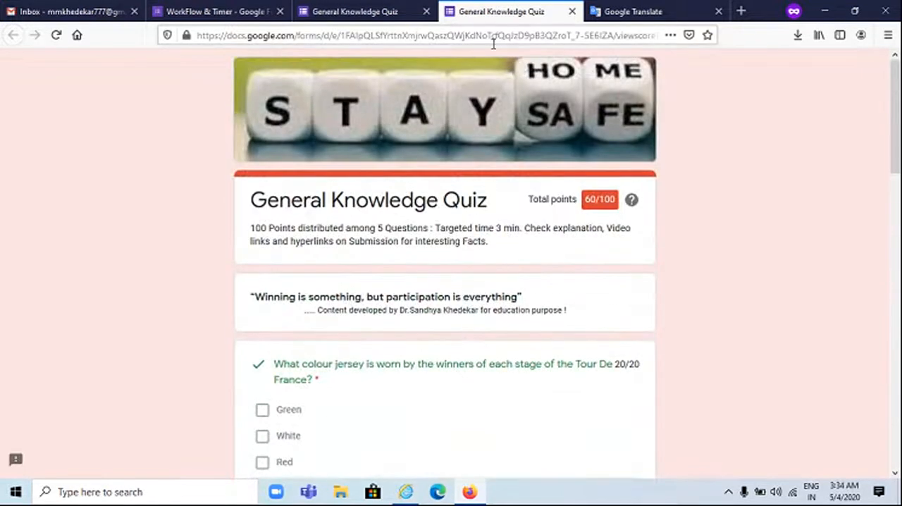
# Close the quiz score and response pages, return to the Forms home page and open the Certify'Me form
pyautogui.click(572, 12)
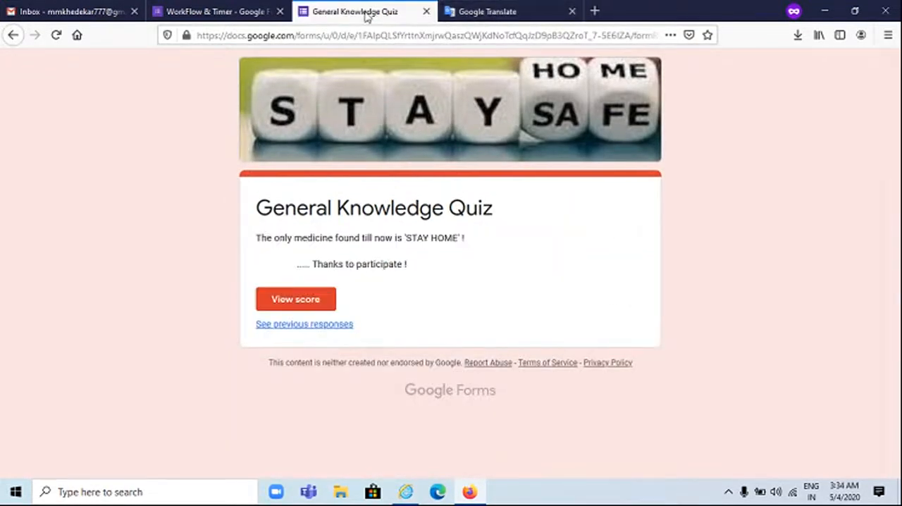
pyautogui.click(426, 11)
pyautogui.click(195, 7)
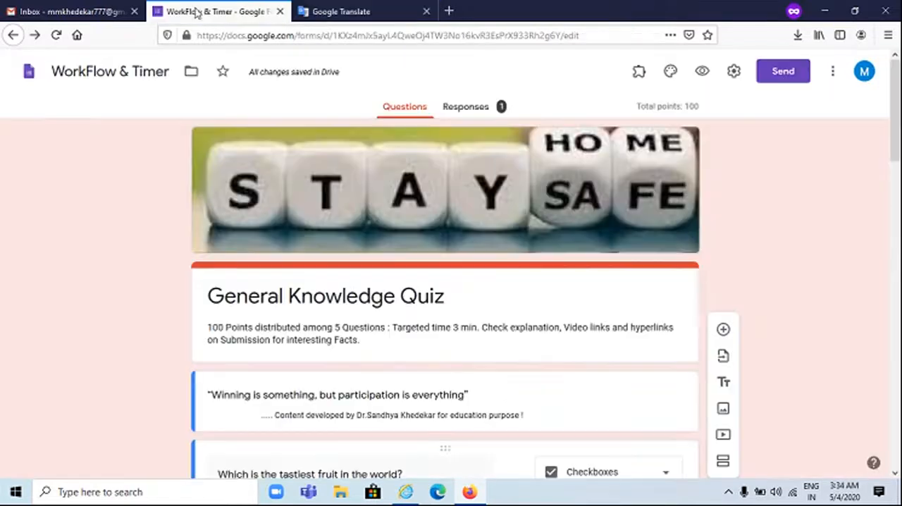
pyautogui.click(31, 76)
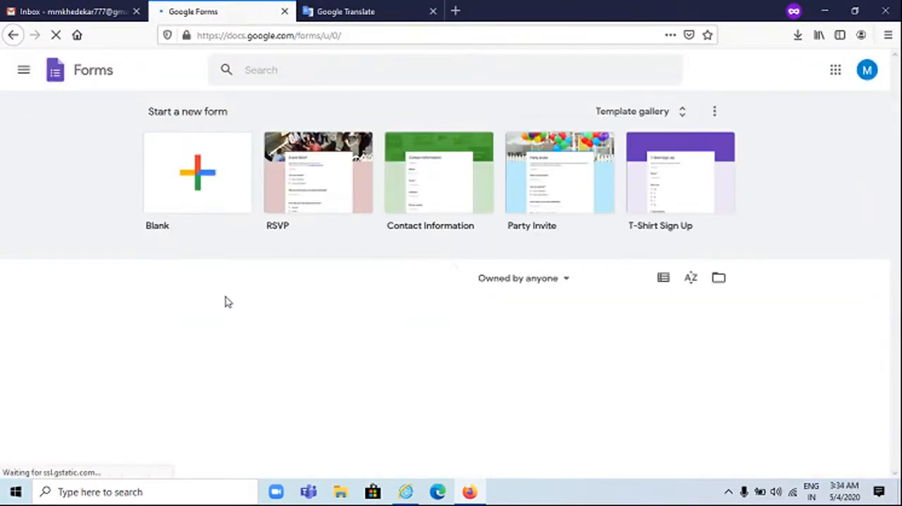
pyautogui.scroll(-2, 256, 308)
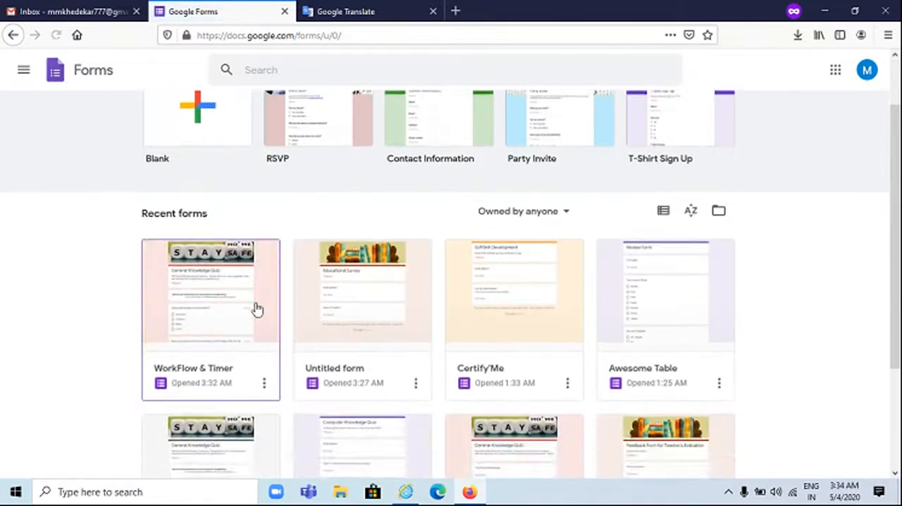
pyautogui.click(503, 217)
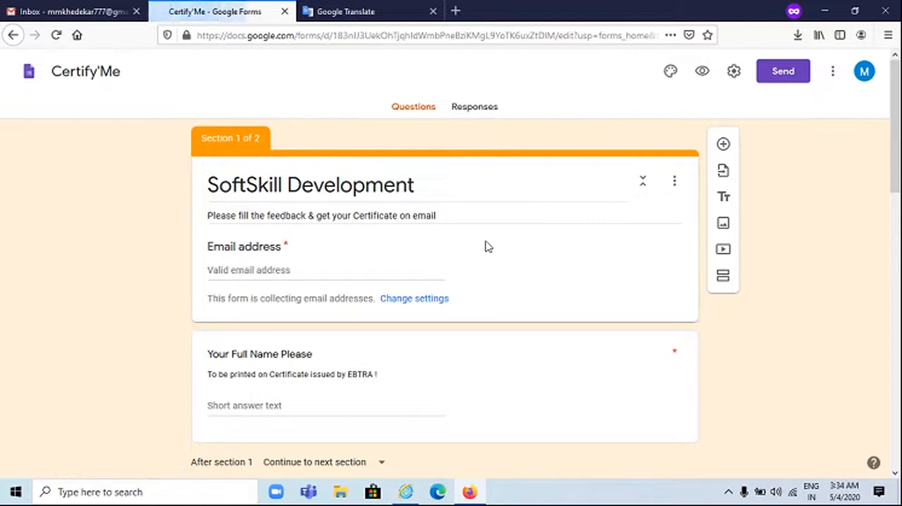
pyautogui.scroll(-3, 486, 243)
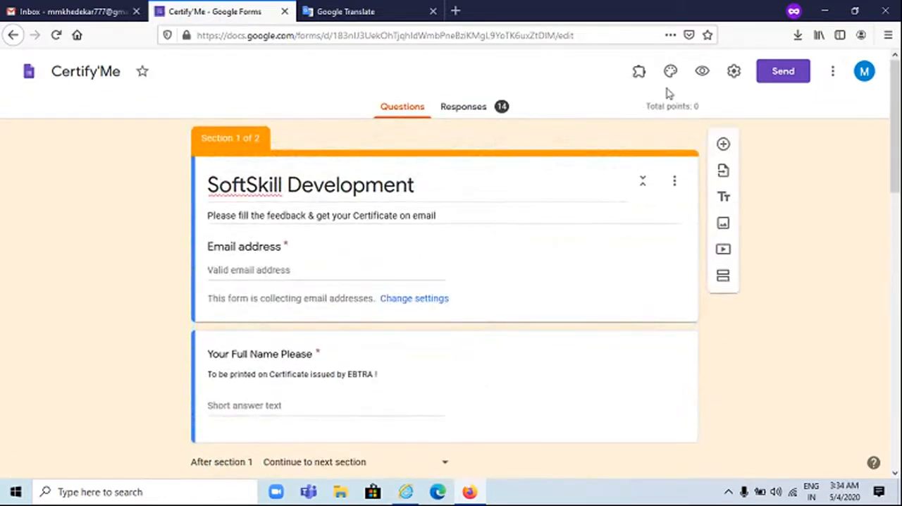
# Preview the SoftSkill Development form, fill in the email address and full name, and continue to the Feedback Section
pyautogui.click(701, 71)
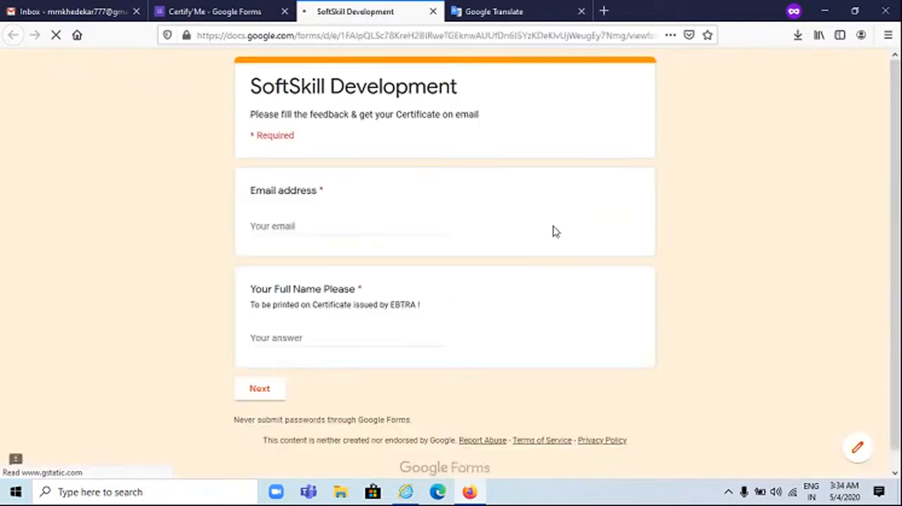
pyautogui.click(322, 225)
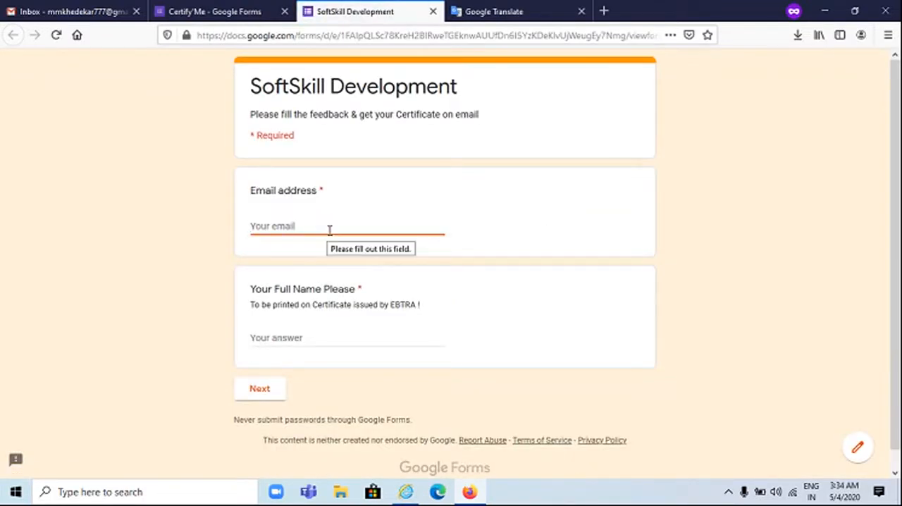
pyautogui.write('mmk')
pyautogui.click(332, 241)
pyautogui.click(315, 337)
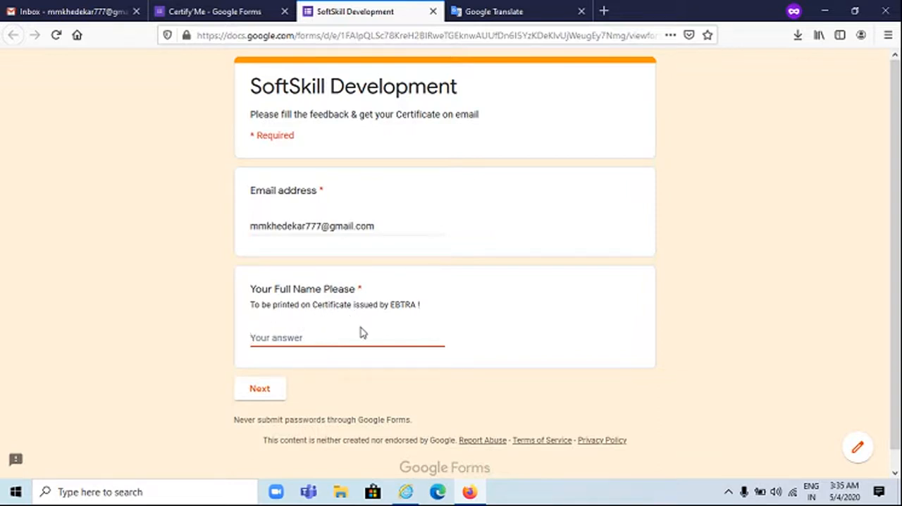
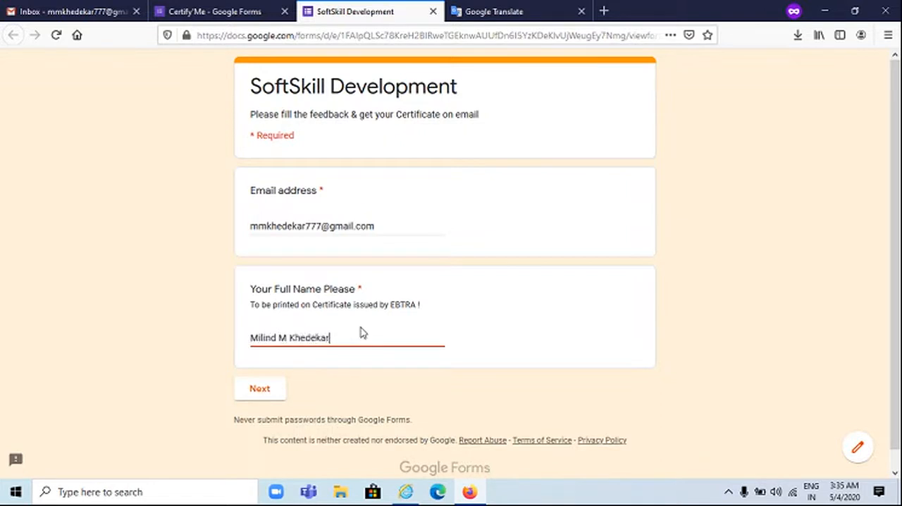
pyautogui.click(271, 388)
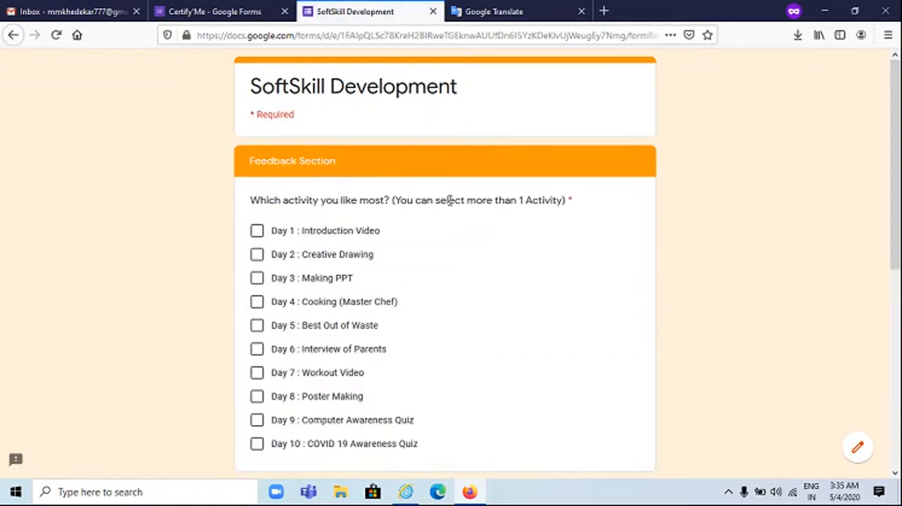
# Select Day 2 : Creative Drawing, Day 5 : Best Out of Waste and Day 7 : Workout Video as the favourite activities
pyautogui.click(257, 257)
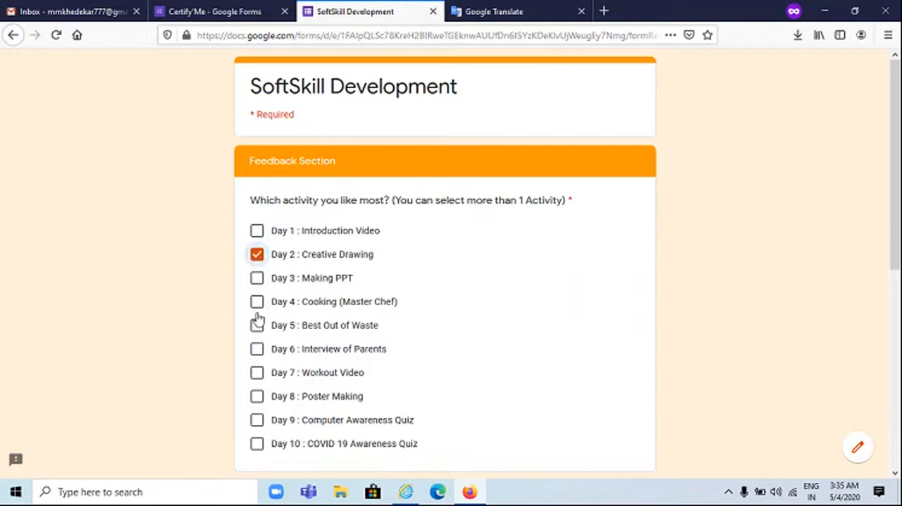
pyautogui.click(256, 325)
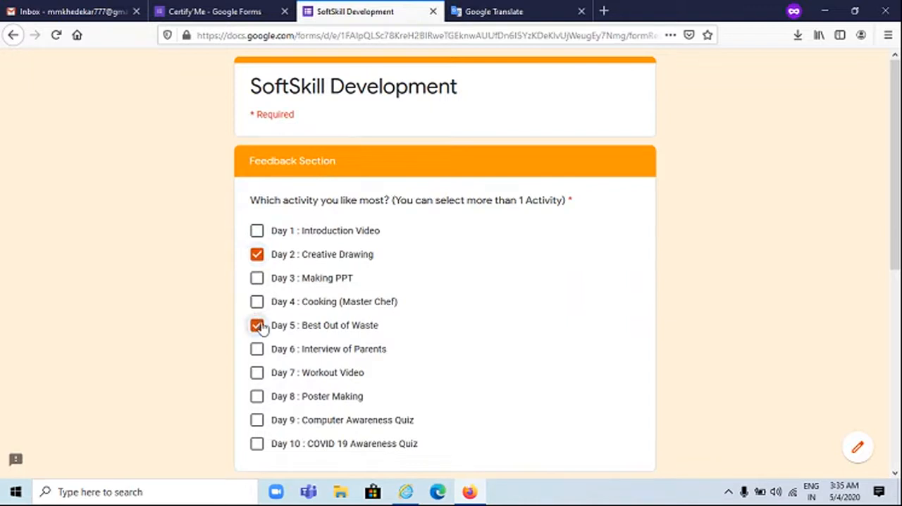
pyautogui.click(256, 373)
# Enter "Nice Course" as the comment and feedback about the course
pyautogui.scroll(-3, 329, 367)
pyautogui.scroll(1, 304, 267)
pyautogui.scroll(-2, 268, 245)
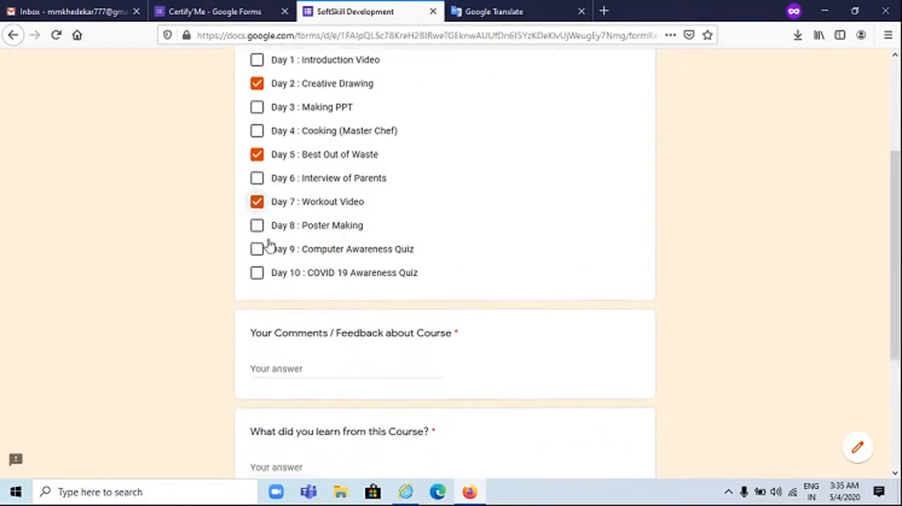
pyautogui.scroll(-1, 377, 324)
pyautogui.click(349, 273)
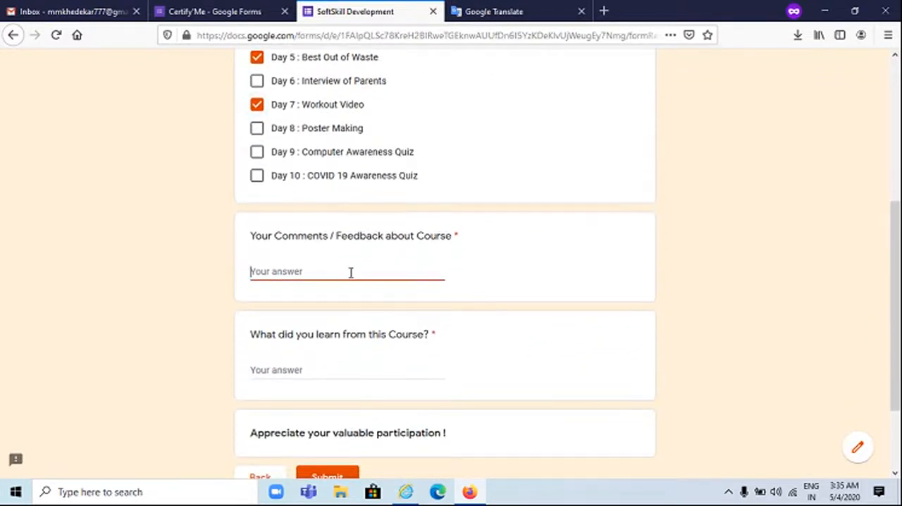
pyautogui.write('Nice Course')
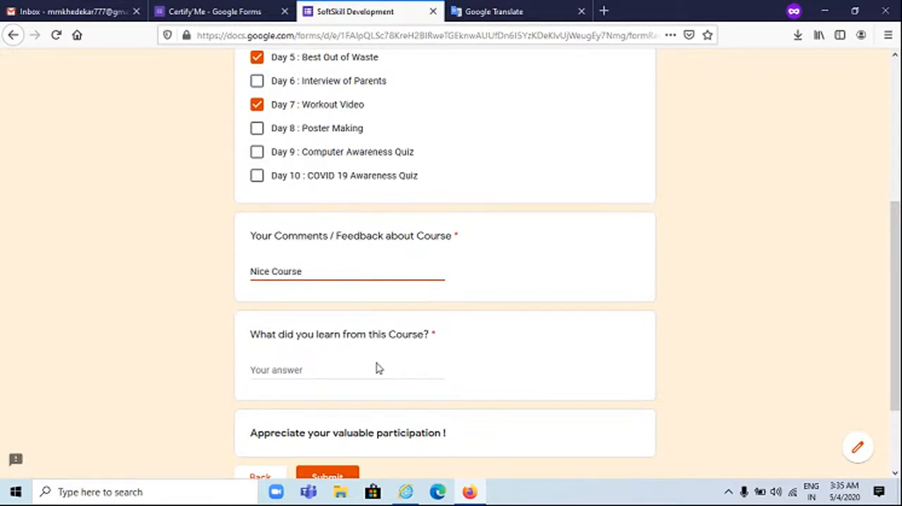
# Answer what was learned from the course, submit the SoftSkill Development form and read its thank-you message
pyautogui.scroll(-3, 376, 367)
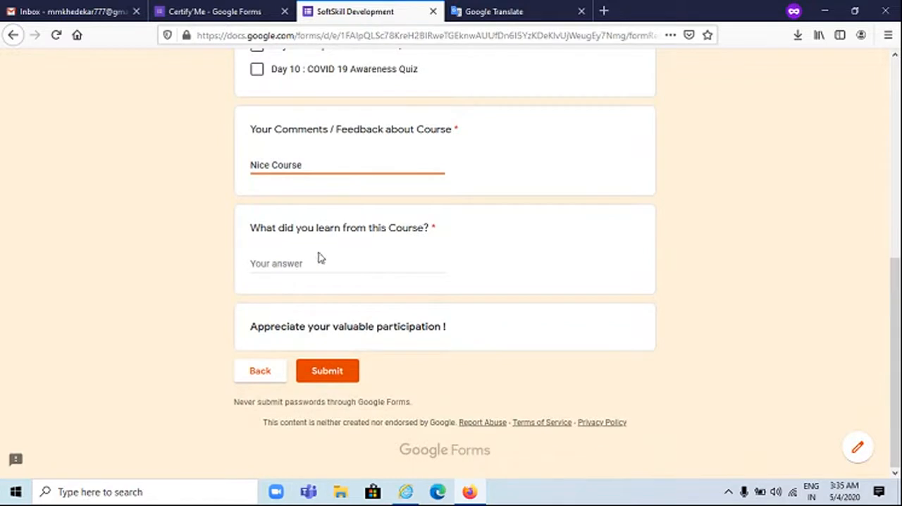
pyautogui.click(318, 265)
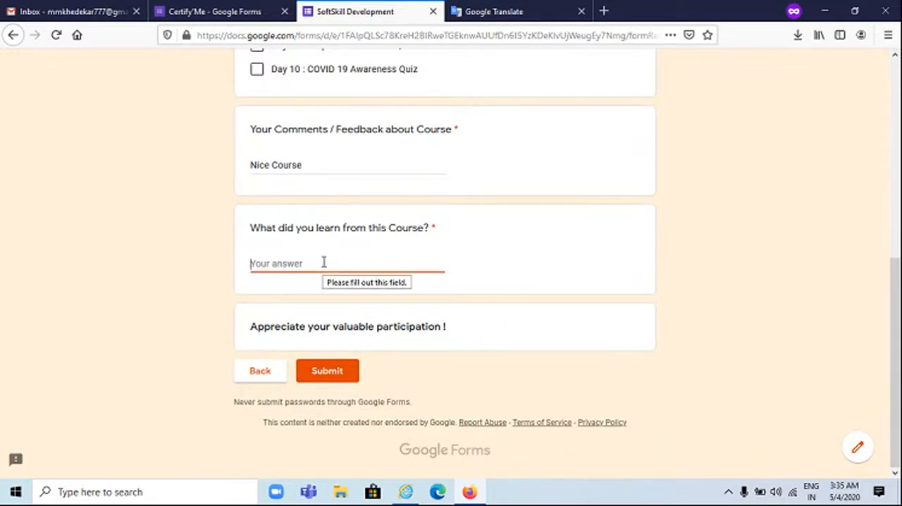
pyautogui.write('Performance')
pyautogui.click(336, 375)
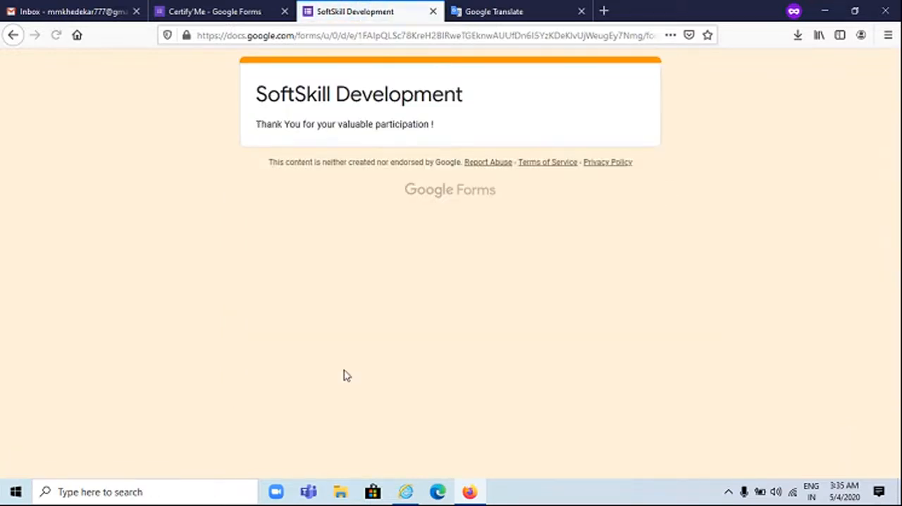
pyautogui.moveTo(292, 125); pyautogui.dragTo(416, 123)
pyautogui.click(416, 123)
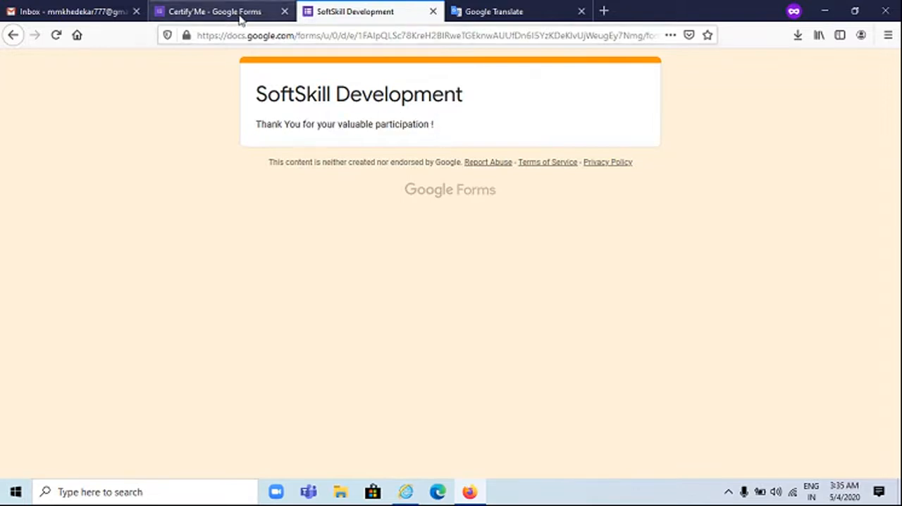
# Switch to Gmail, refresh the inbox to check for the certificate email, and return to the submitted form
pyautogui.click(89, 11)
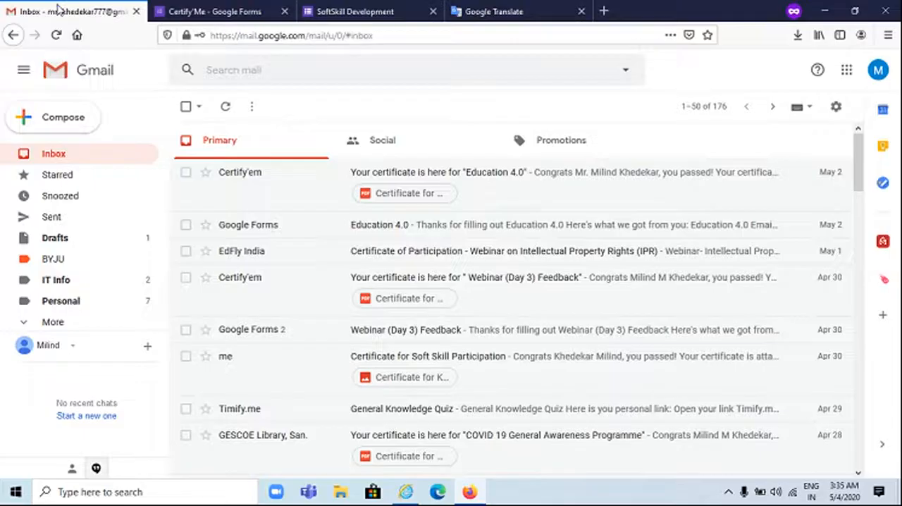
pyautogui.click(226, 106)
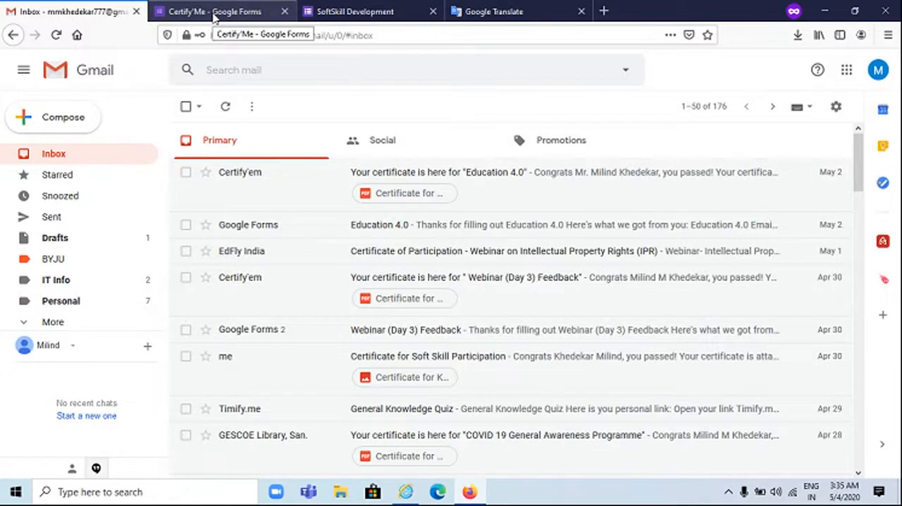
pyautogui.click(371, 13)
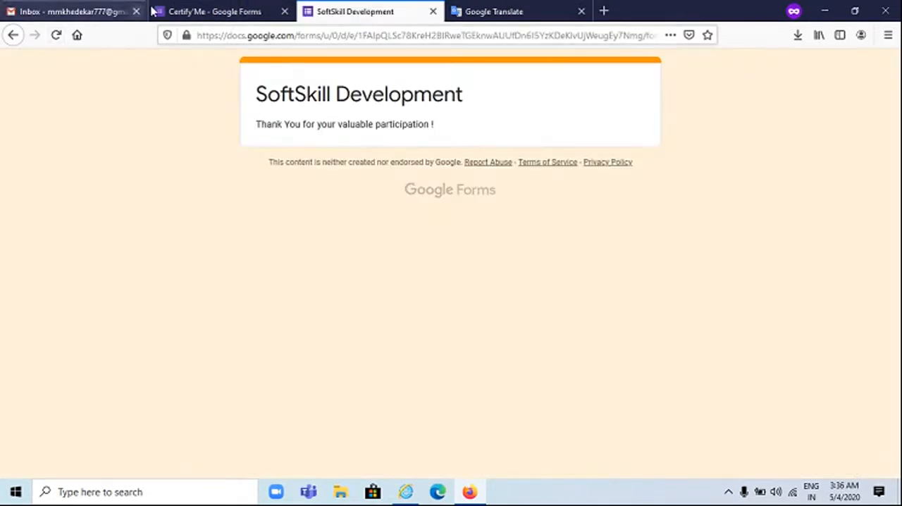
# Close the submitted SoftSkill Development form and reopen the Certify'Me form from the recent forms in Google Forms
pyautogui.click(433, 11)
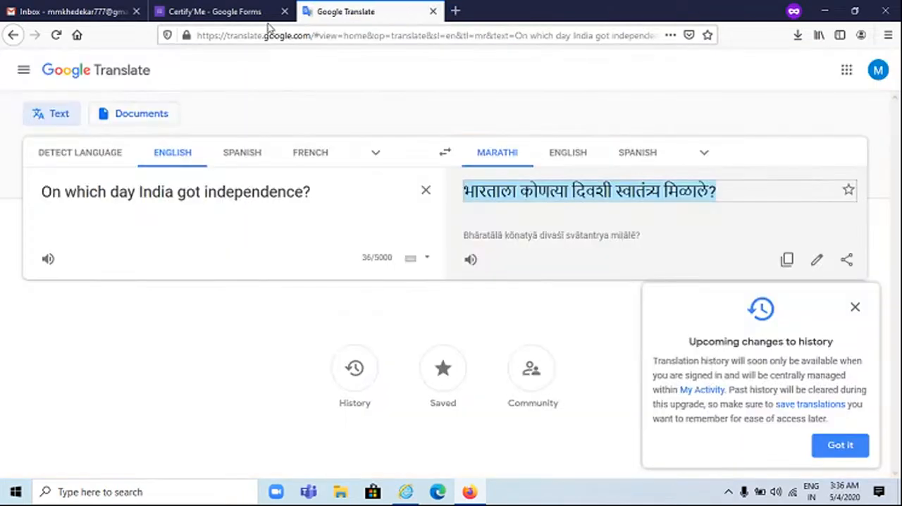
pyautogui.click(183, 12)
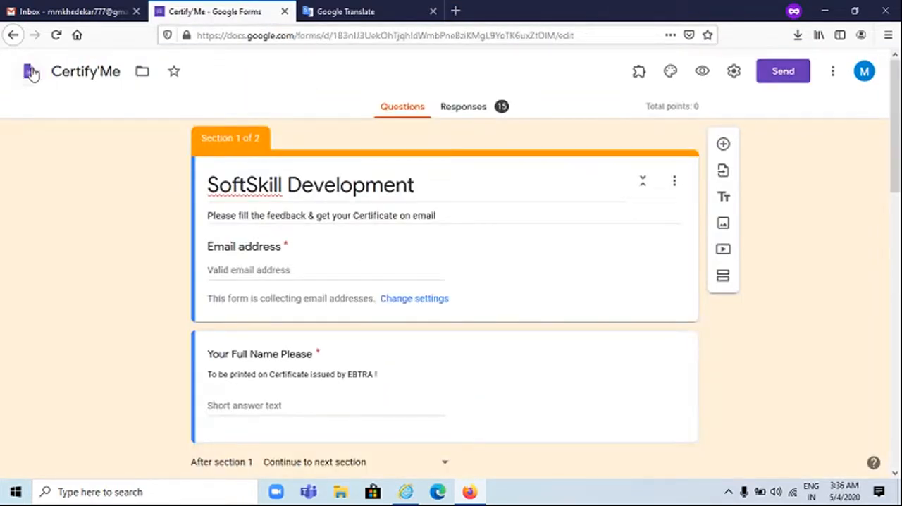
pyautogui.click(31, 93)
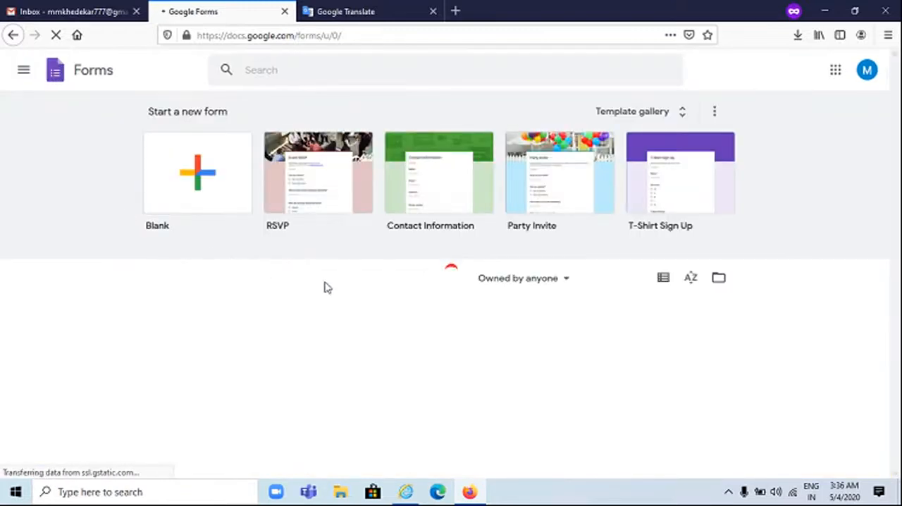
pyautogui.scroll(-2, 366, 303)
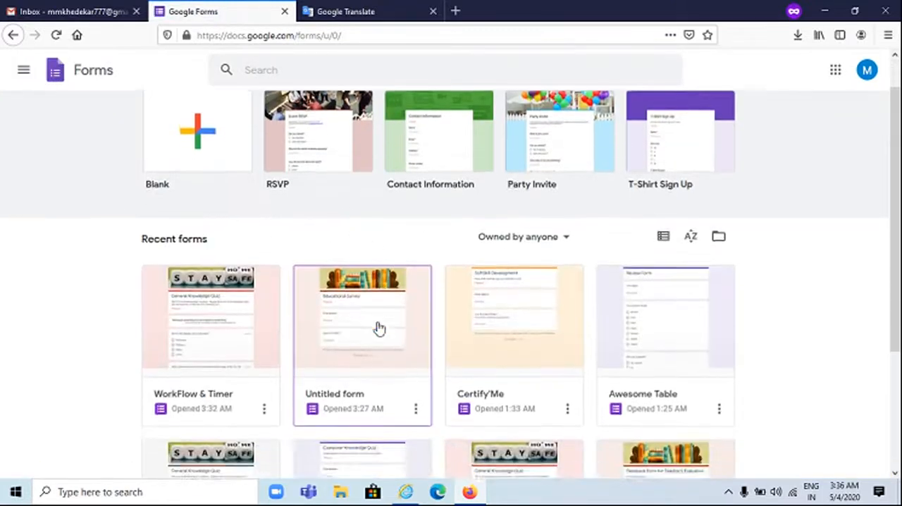
pyautogui.click(493, 309)
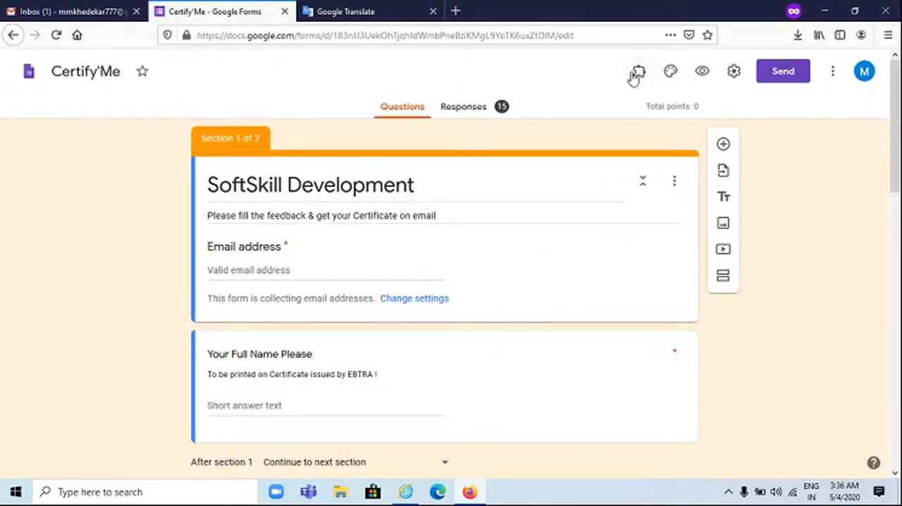
pyautogui.click(636, 74)
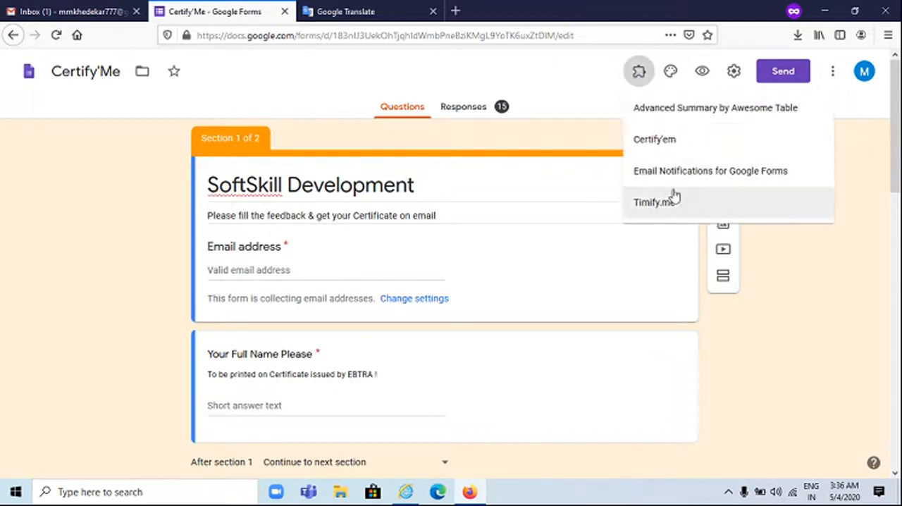
pyautogui.click(669, 204)
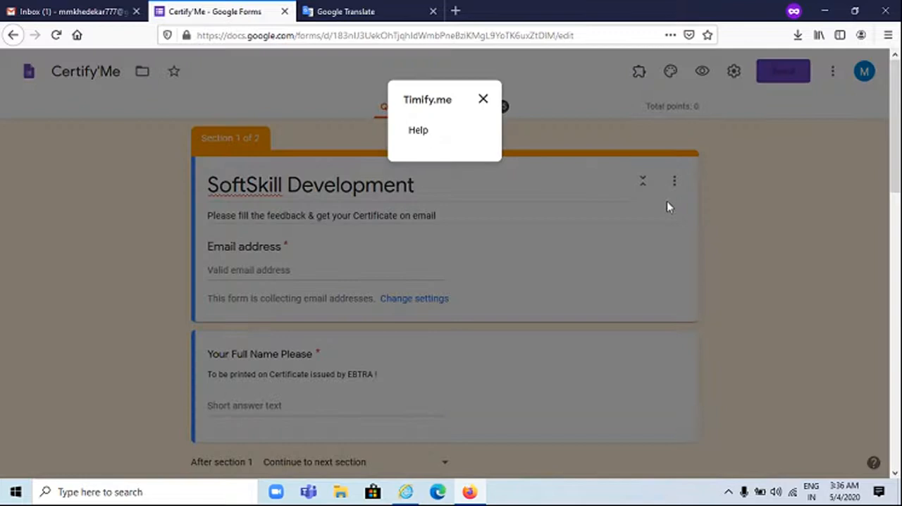
pyautogui.click(482, 99)
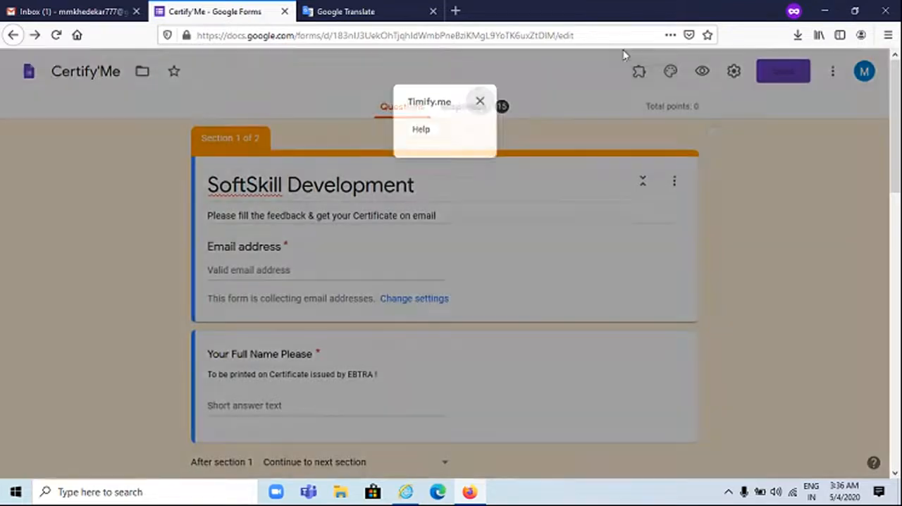
pyautogui.click(644, 75)
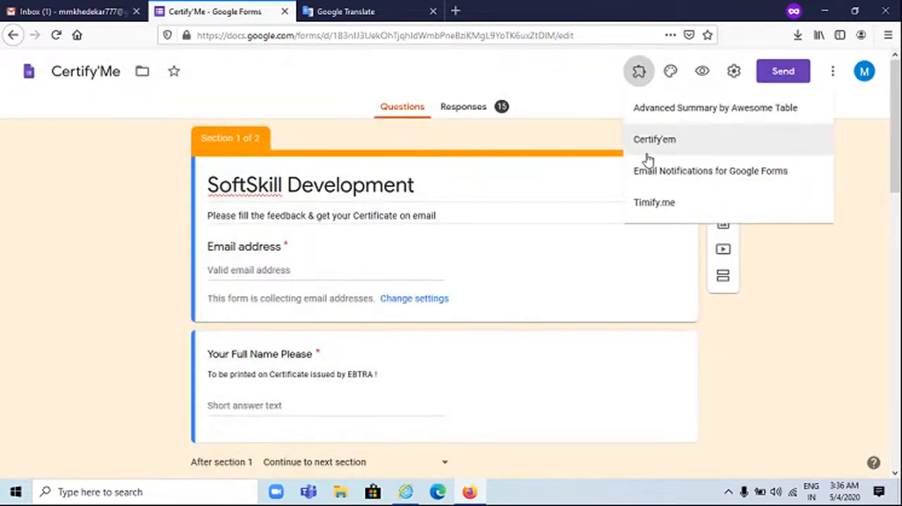
pyautogui.click(652, 205)
pyautogui.click(422, 135)
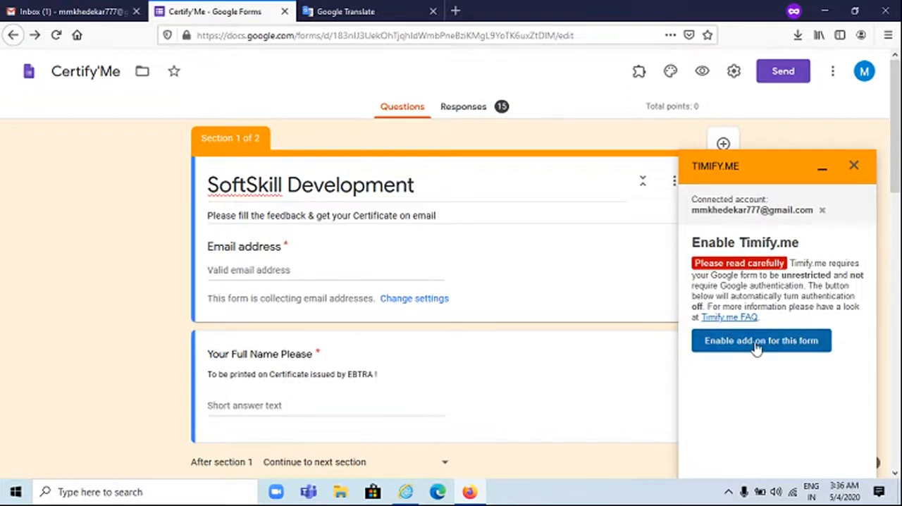
pyautogui.click(855, 168)
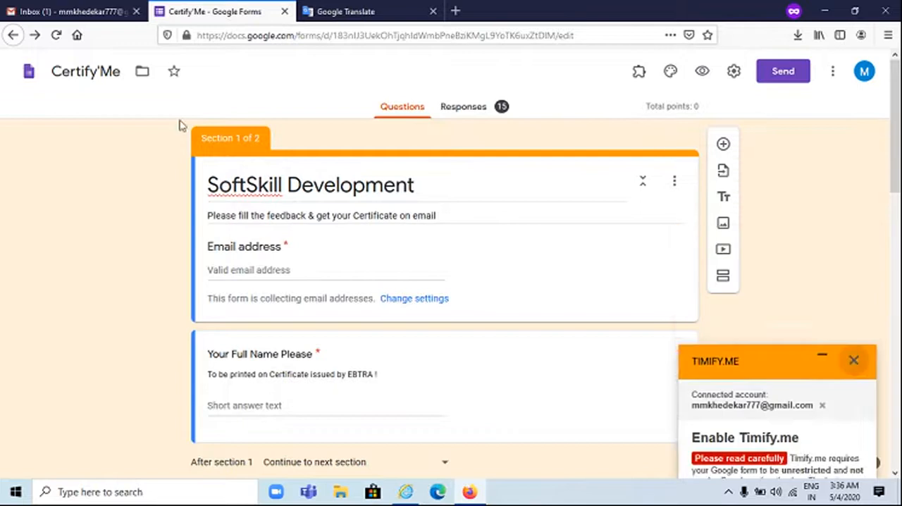
# Switch to Gmail, view the certificate attached to the "Certificate for Soft Skill Participation" email, read its message and return to the inbox
pyautogui.click(71, 11)
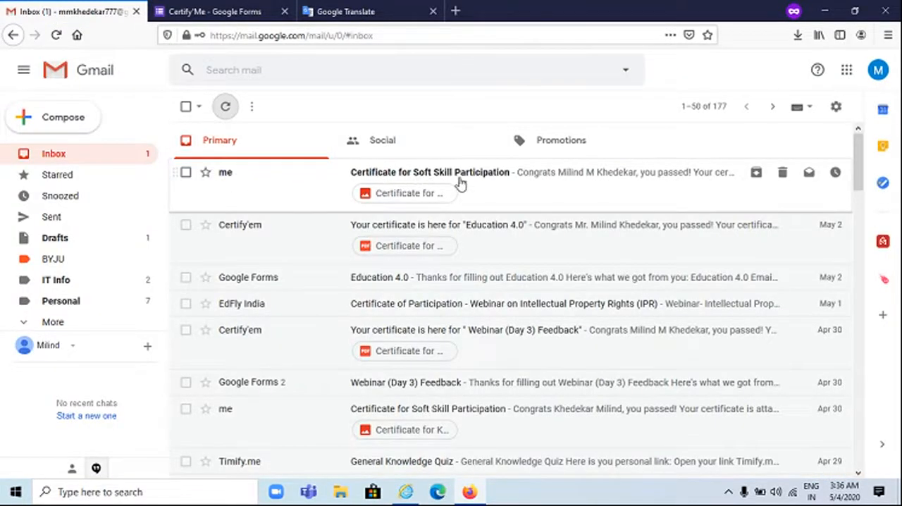
pyautogui.click(416, 195)
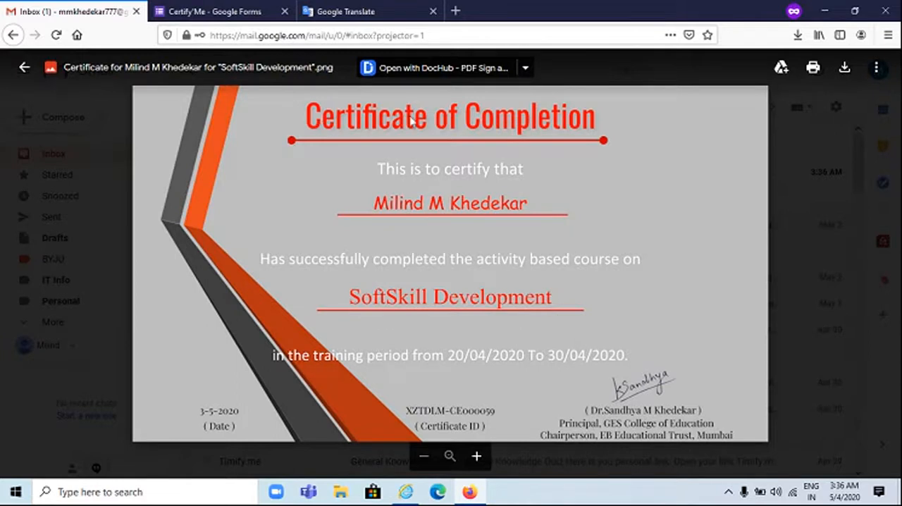
pyautogui.click(24, 66)
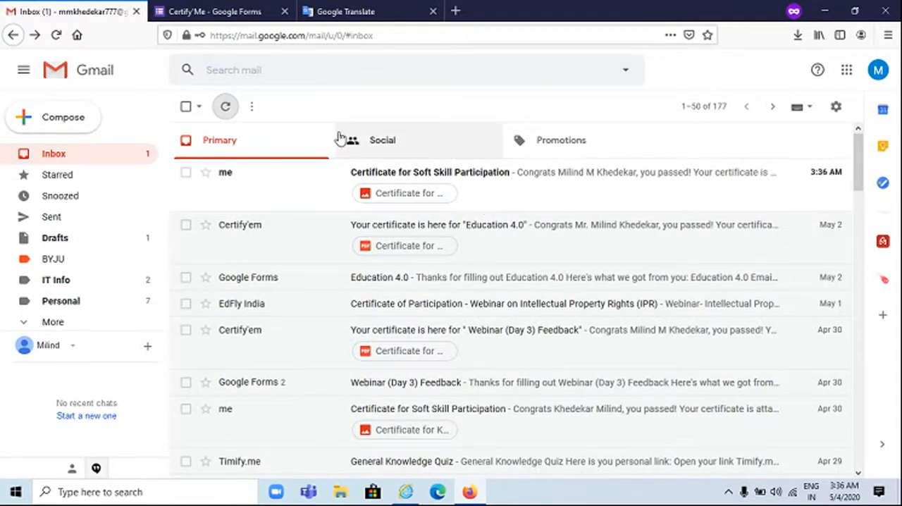
pyautogui.click(377, 179)
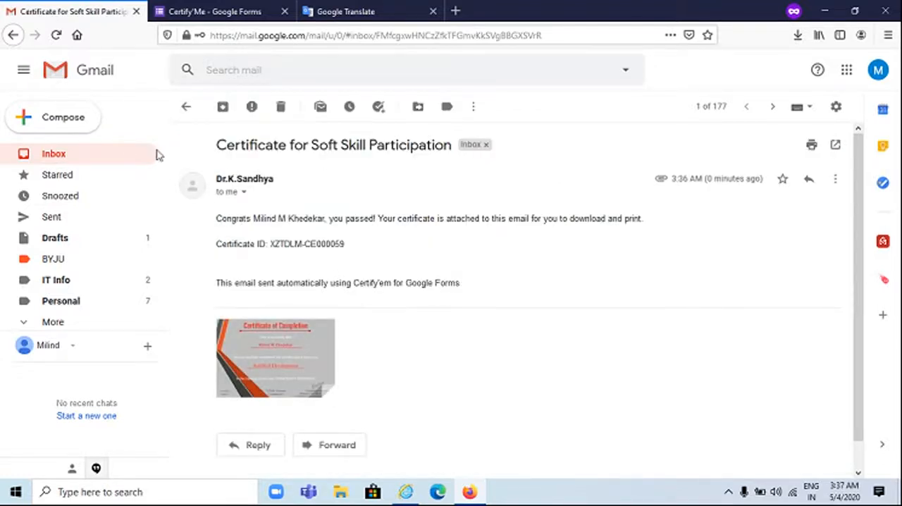
pyautogui.click(186, 106)
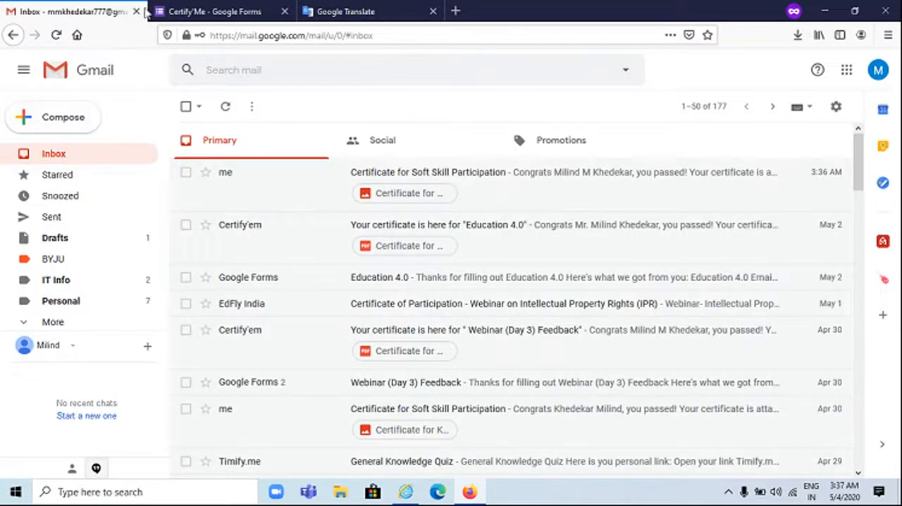
# Return to Google Forms and open the WorkFlow & Timer form from the recent forms
pyautogui.click(209, 13)
pyautogui.click(28, 71)
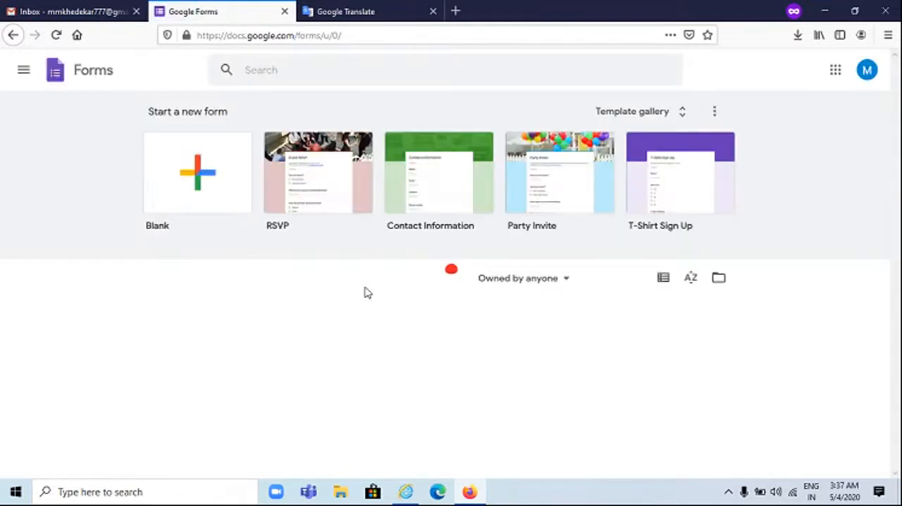
pyautogui.scroll(-2, 365, 292)
pyautogui.click(365, 290)
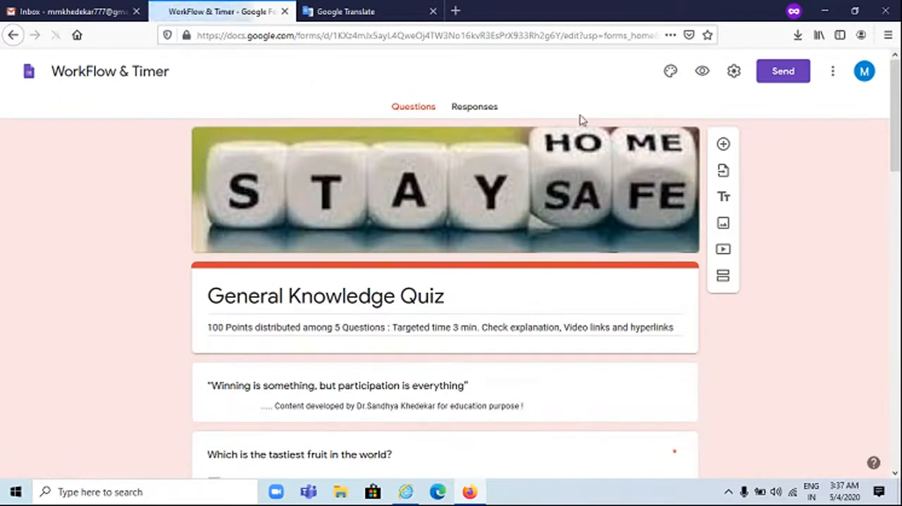
# Open the Timify.me add-on's configuration for the General Knowledge Quiz and check that it is enabled
pyautogui.click(642, 74)
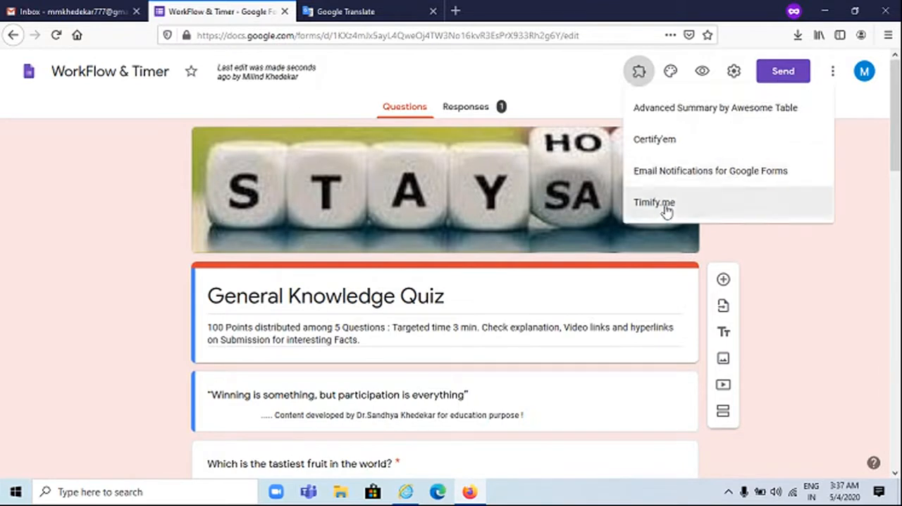
pyautogui.click(664, 205)
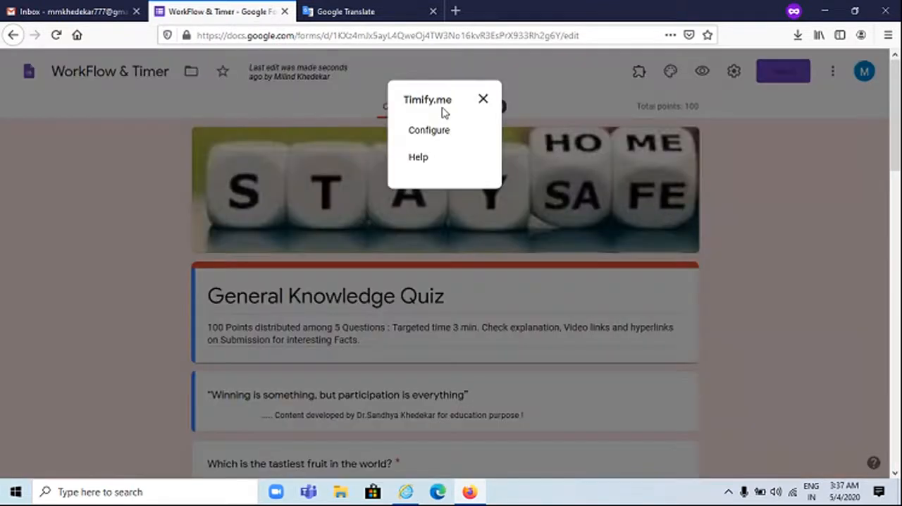
pyautogui.click(430, 131)
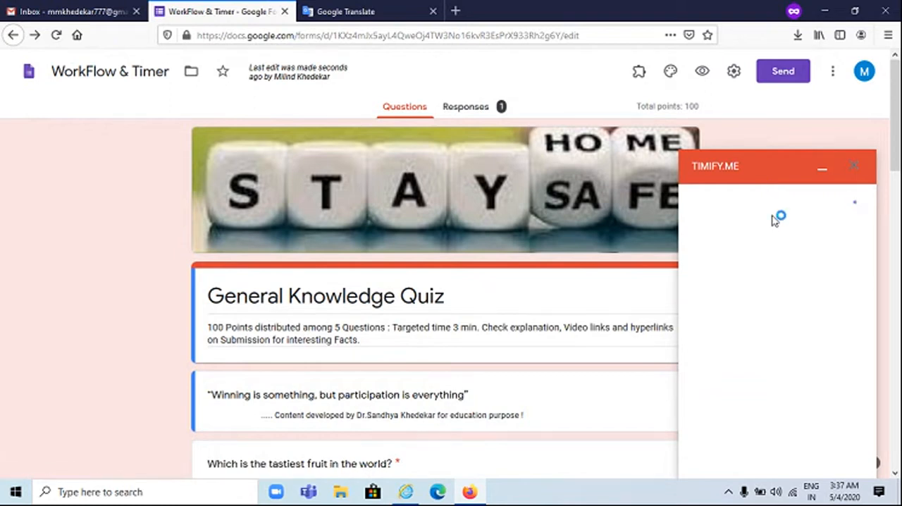
pyautogui.scroll(-3, 773, 217)
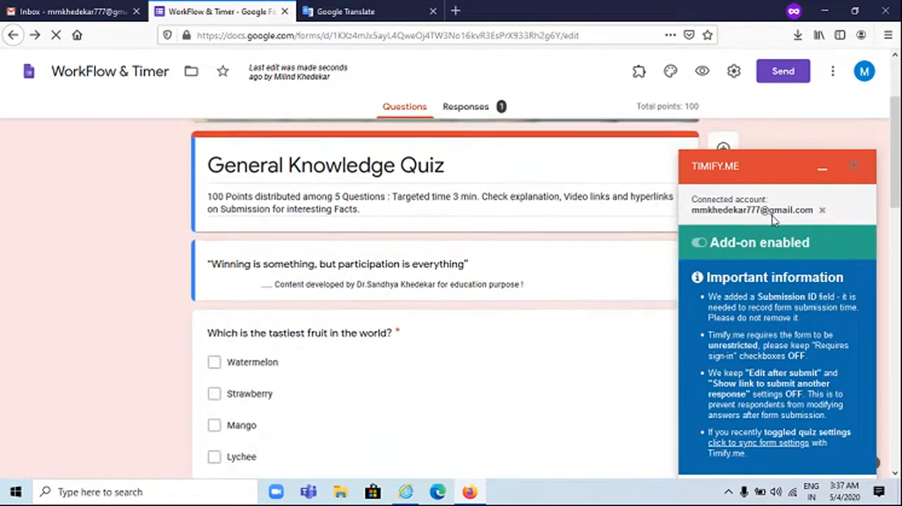
pyautogui.scroll(3, 773, 215)
# Open the timify.me dashboard in a new browser tab
pyautogui.click(455, 11)
pyautogui.write('ti')
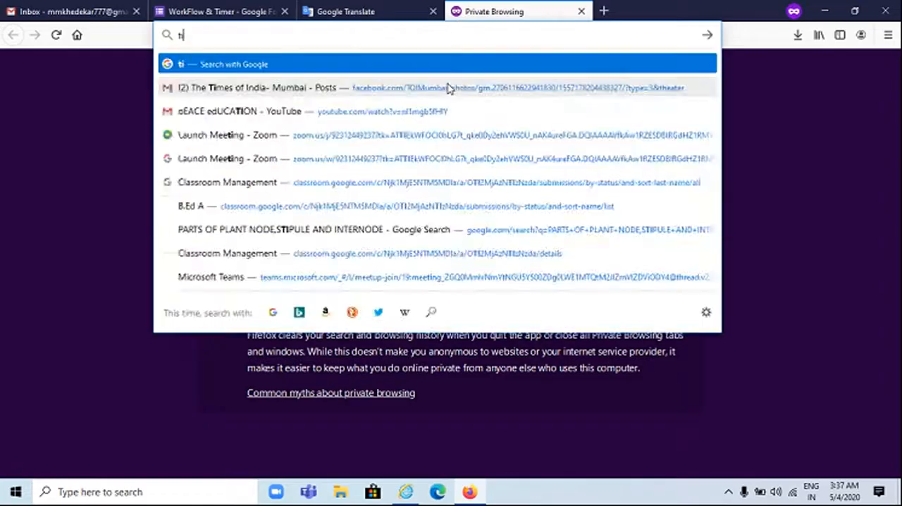
pyautogui.write('mify.me')
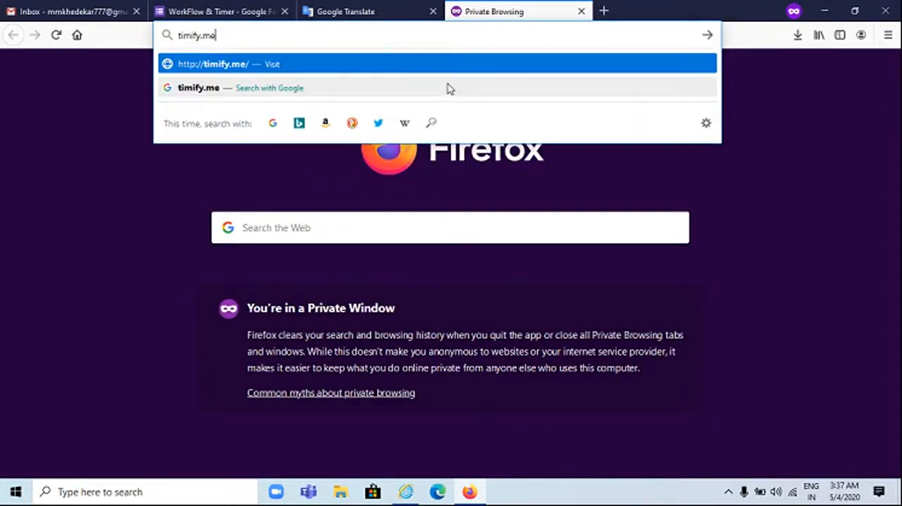
pyautogui.press('Return')
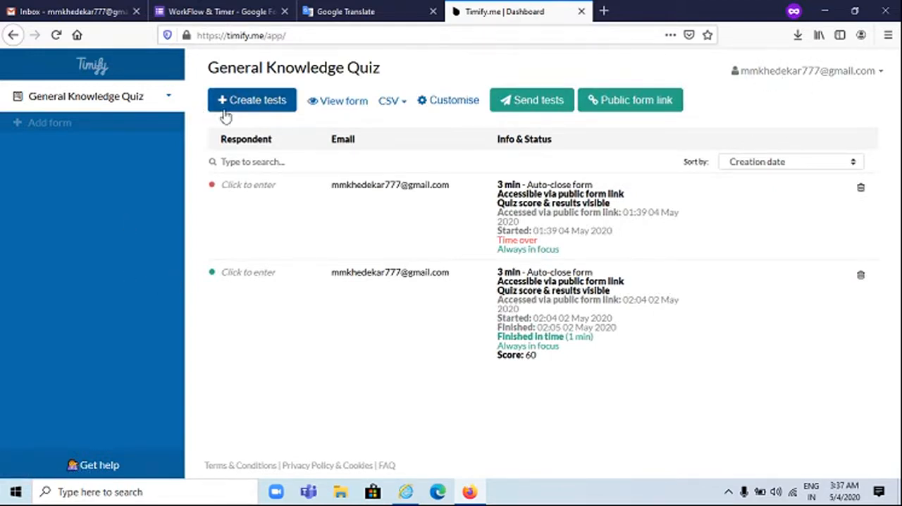
# Examine the respondent and timer options for creating tests on the General Knowledge Quiz, and leave without creating one
pyautogui.click(251, 103)
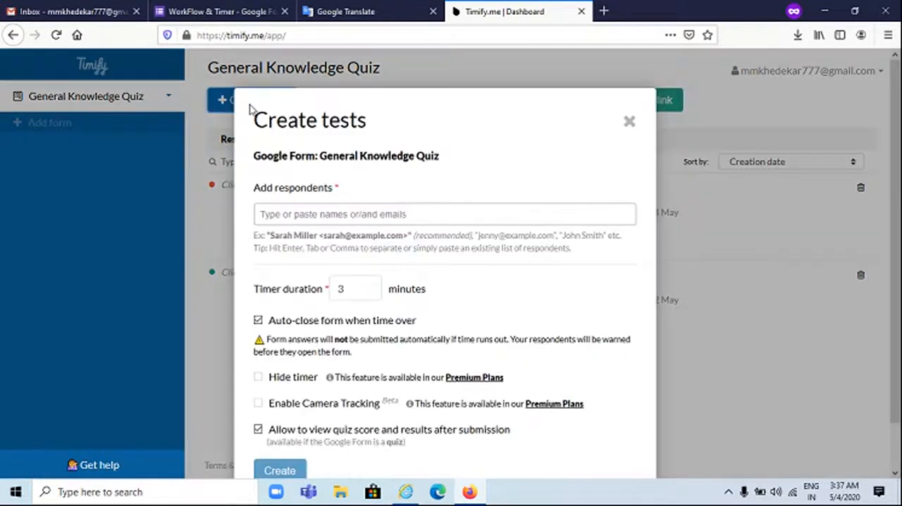
pyautogui.click(301, 216)
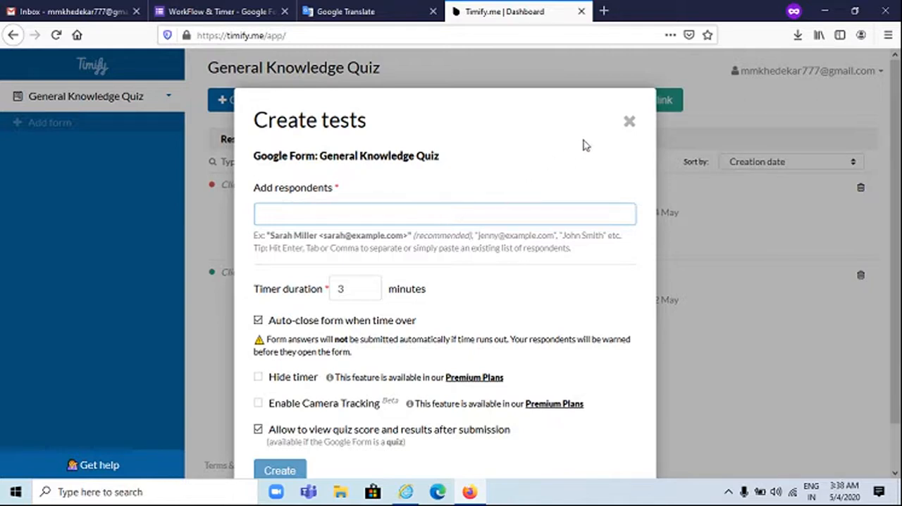
pyautogui.click(627, 123)
# Set the default timer duration of the quiz's public form link to 2 minutes and save the settings
pyautogui.click(607, 98)
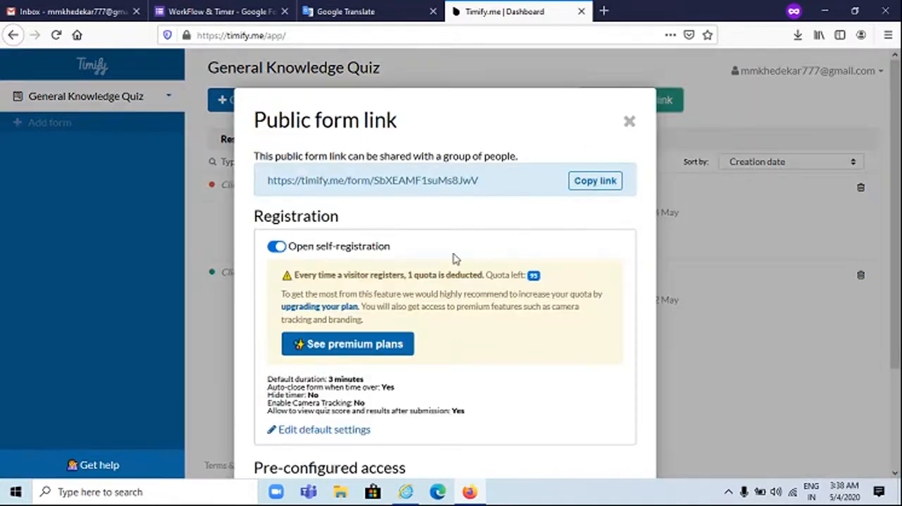
pyautogui.scroll(-3, 454, 271)
pyautogui.click(291, 305)
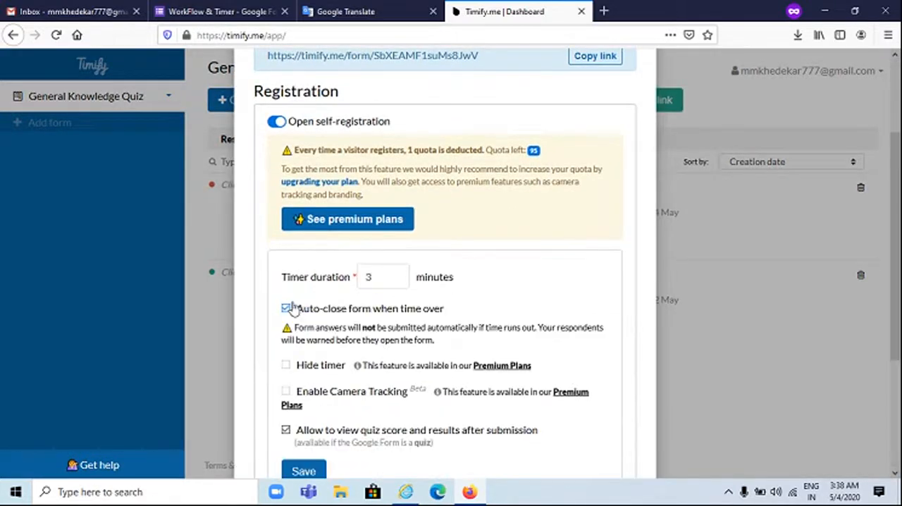
pyautogui.moveTo(384, 280); pyautogui.dragTo(337, 276)
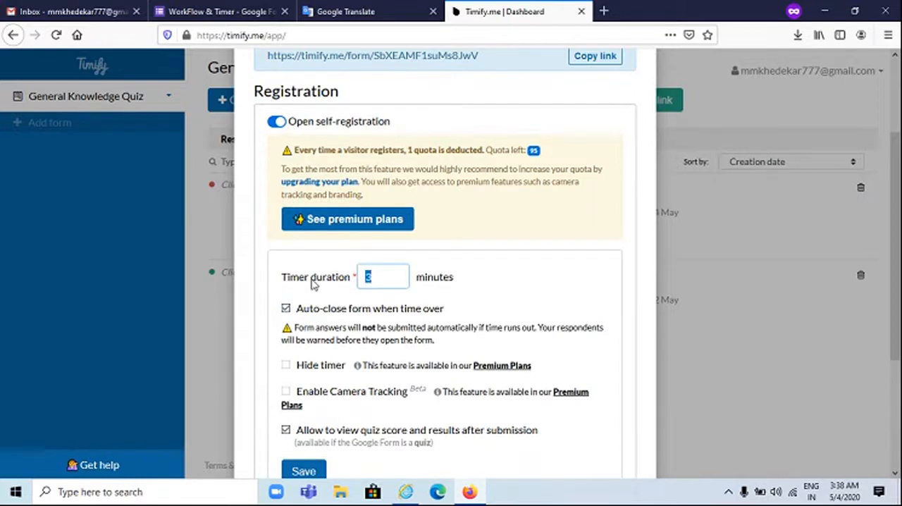
pyautogui.write('2')
pyautogui.scroll(-2, 352, 282)
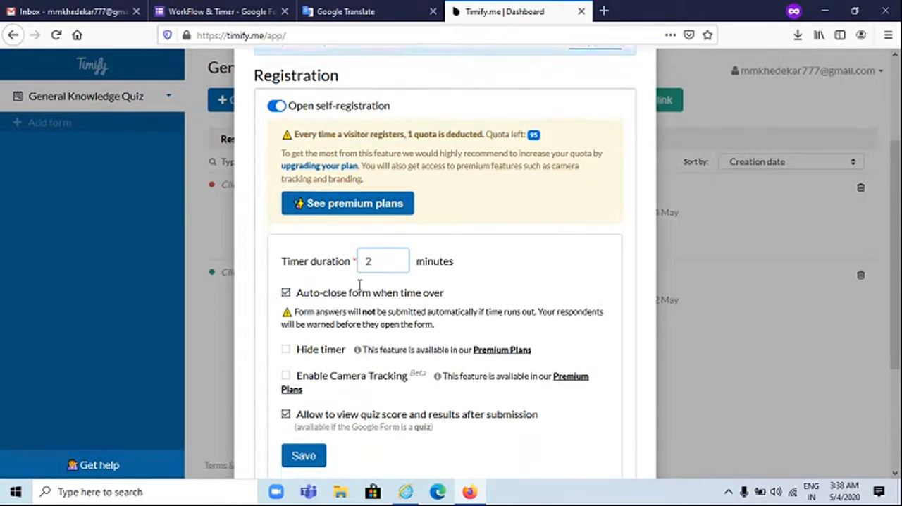
pyautogui.click(311, 323)
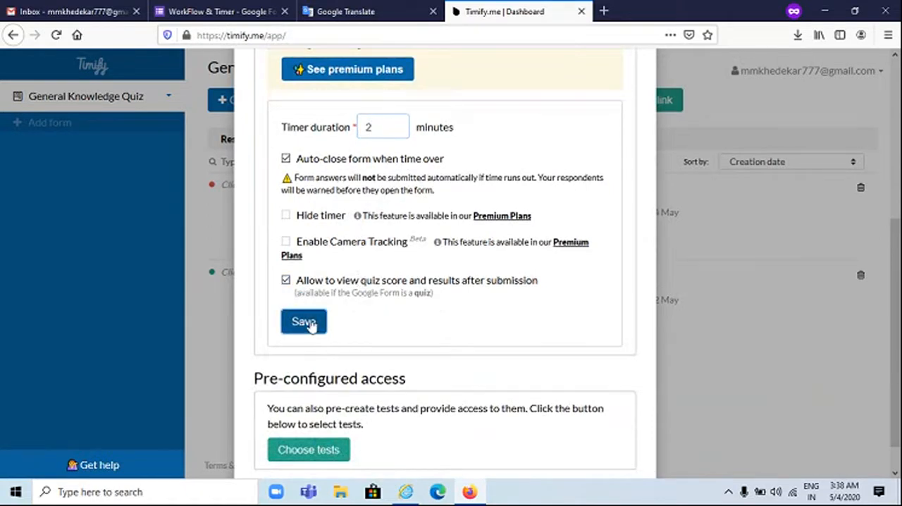
# Copy the quiz's public form link and switch to Internet Explorer
pyautogui.scroll(2, 342, 277)
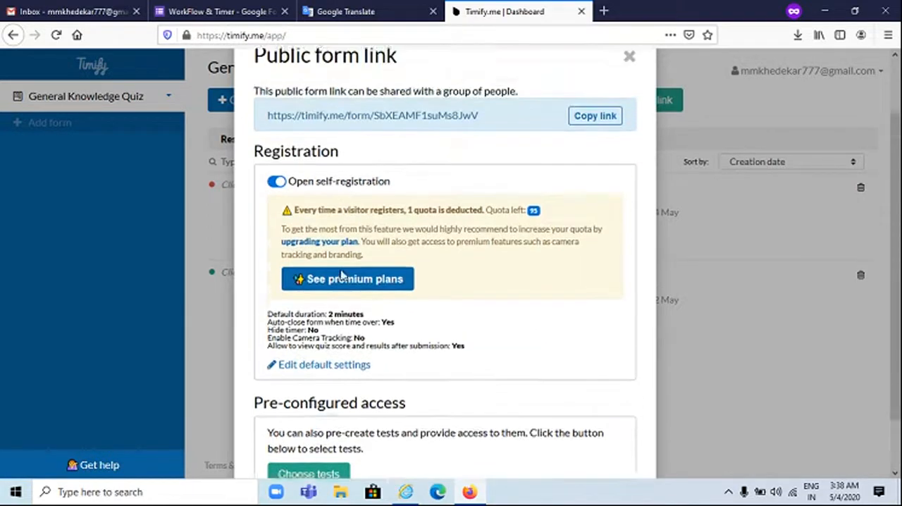
pyautogui.click(602, 182)
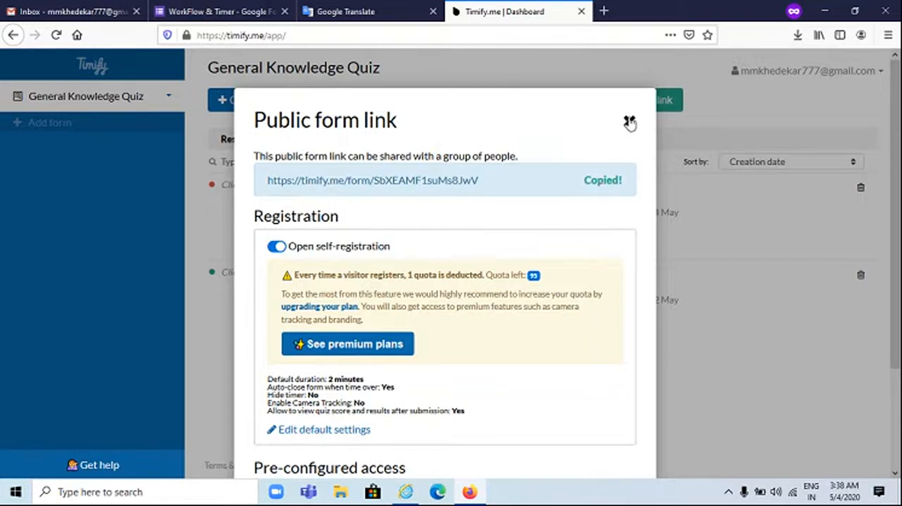
pyautogui.click(407, 492)
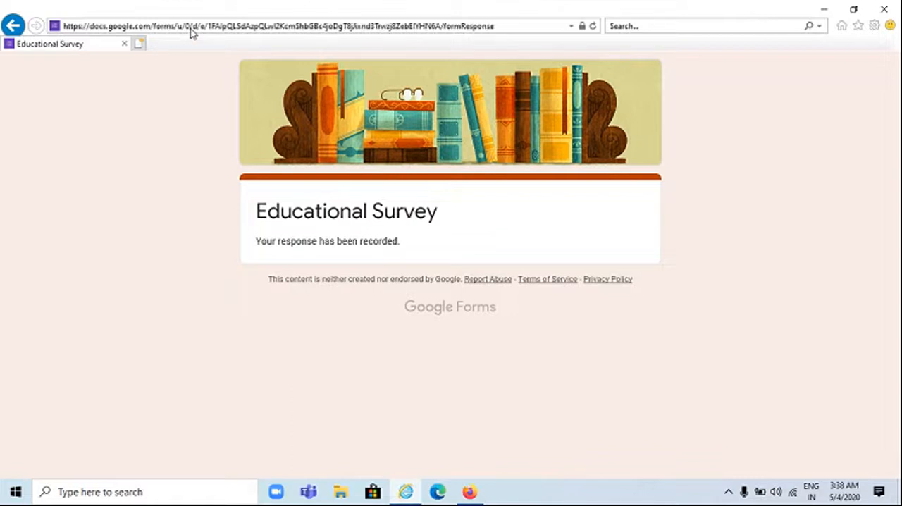
# Open the copied Timify.me public form link in a new browser tab
pyautogui.click(139, 43)
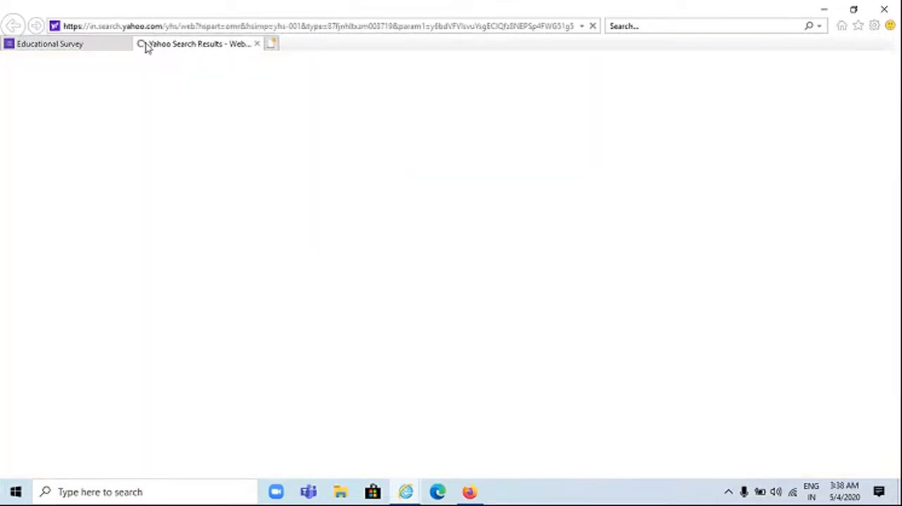
pyautogui.click(163, 26)
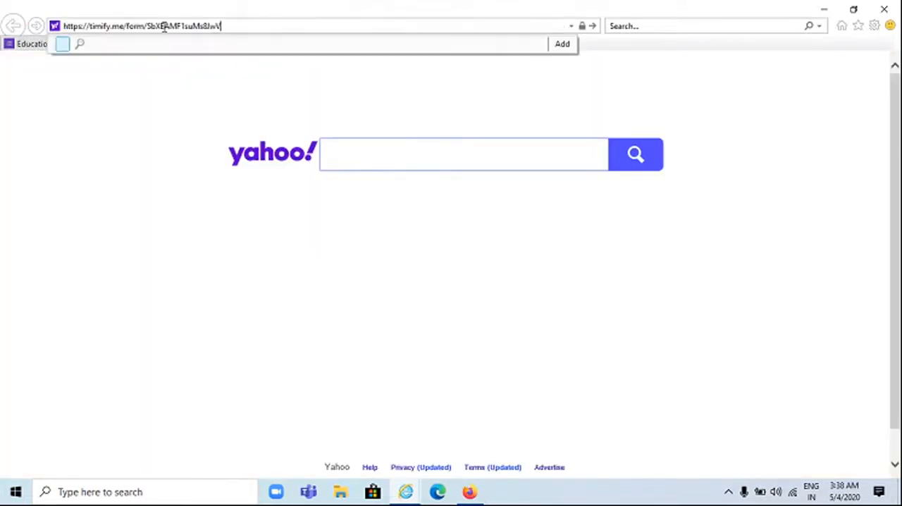
pyautogui.press('Return')
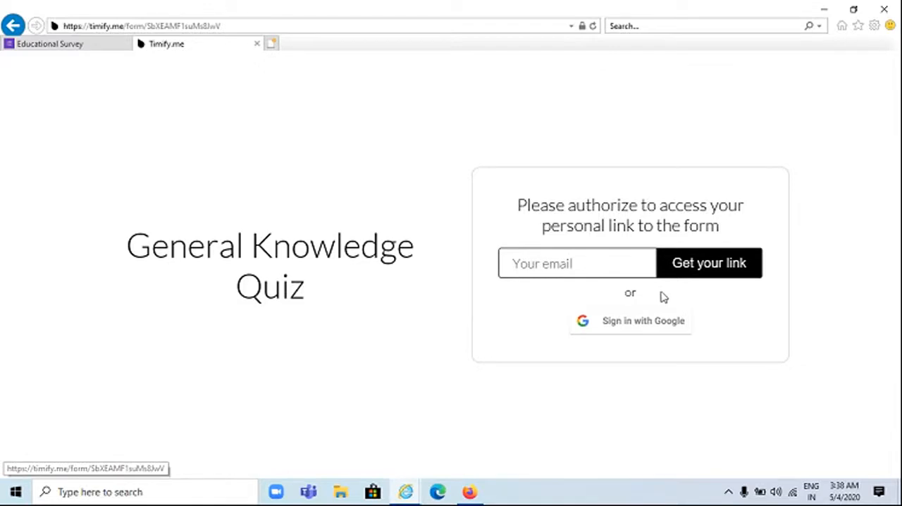
# Sign in with the existing Google account and start the timed General Knowledge Quiz
pyautogui.click(621, 330)
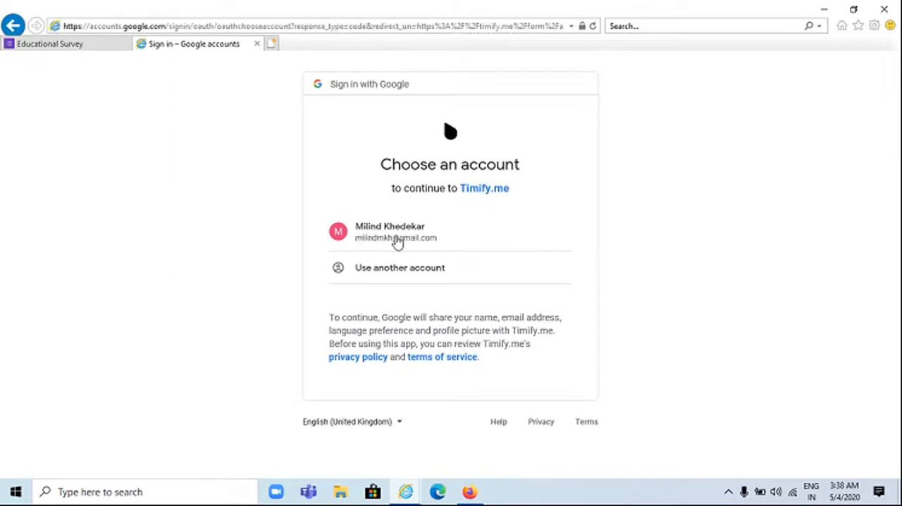
pyautogui.click(396, 242)
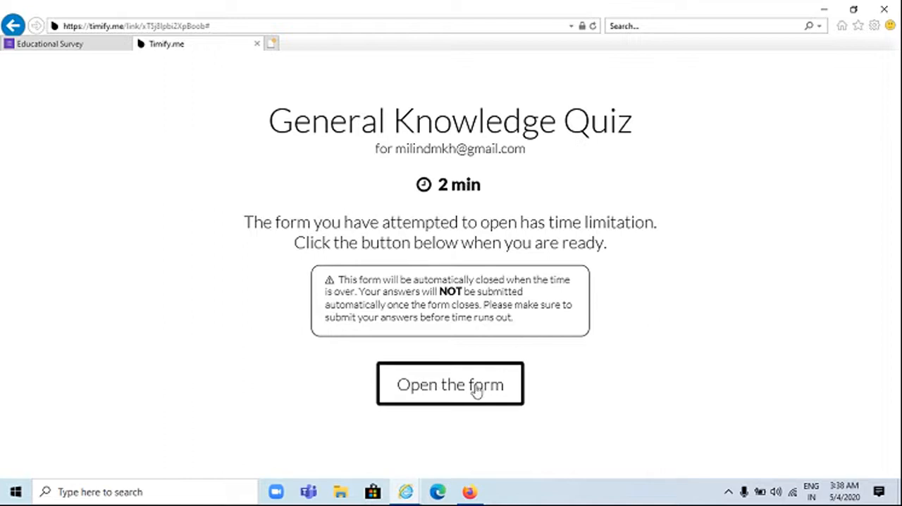
pyautogui.click(476, 391)
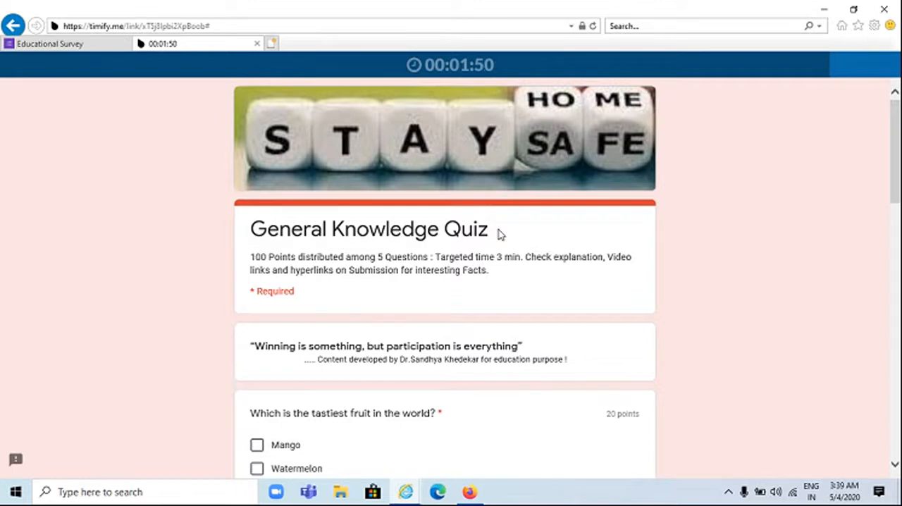
# Answer the five quiz questions with Watermelon, Nile, Red, Vatican City and Atlantic Ocean, without submitting the quiz
pyautogui.scroll(-3, 498, 233)
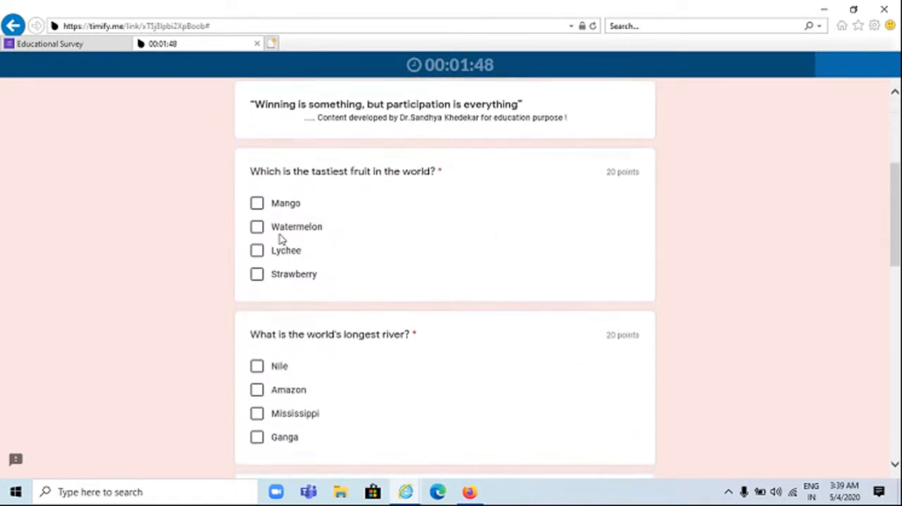
pyautogui.click(256, 228)
pyautogui.scroll(-1, 305, 307)
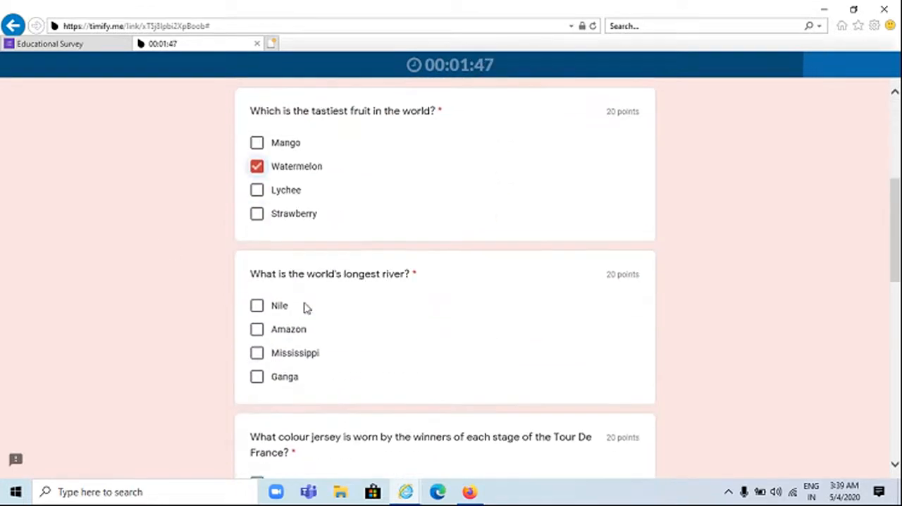
pyautogui.click(262, 314)
pyautogui.scroll(-3, 271, 315)
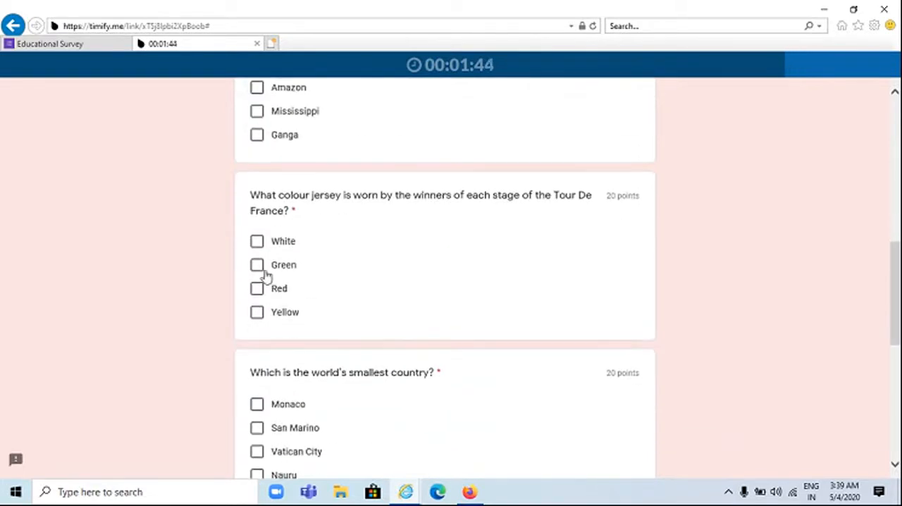
pyautogui.click(256, 290)
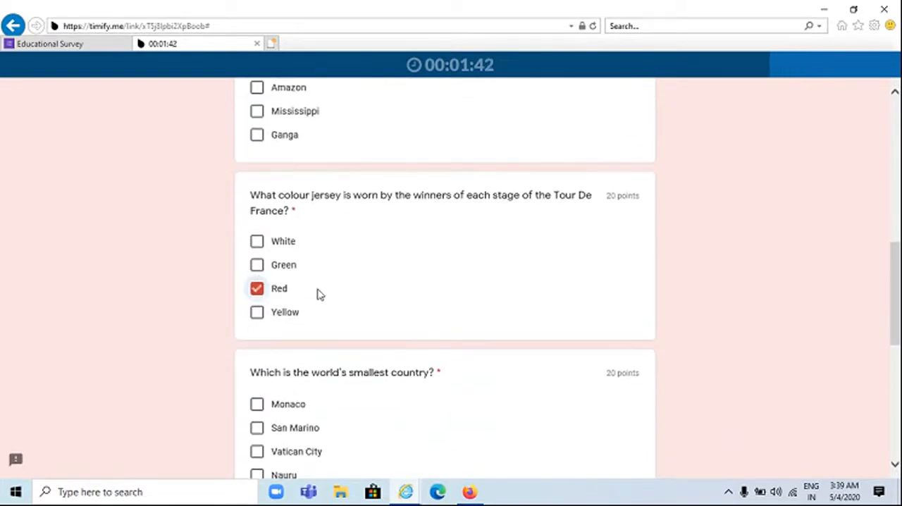
pyautogui.scroll(-2, 317, 293)
pyautogui.click(256, 330)
pyautogui.scroll(-3, 271, 331)
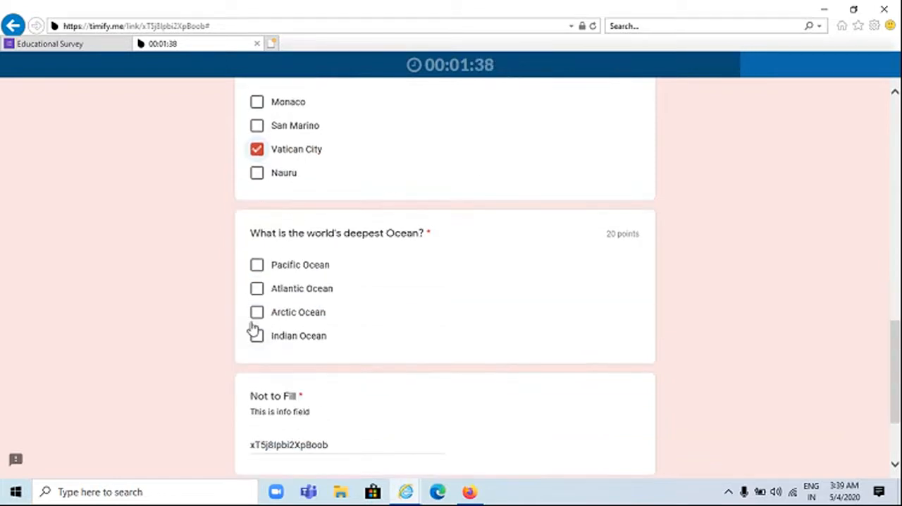
pyautogui.click(257, 290)
pyautogui.scroll(-2, 357, 342)
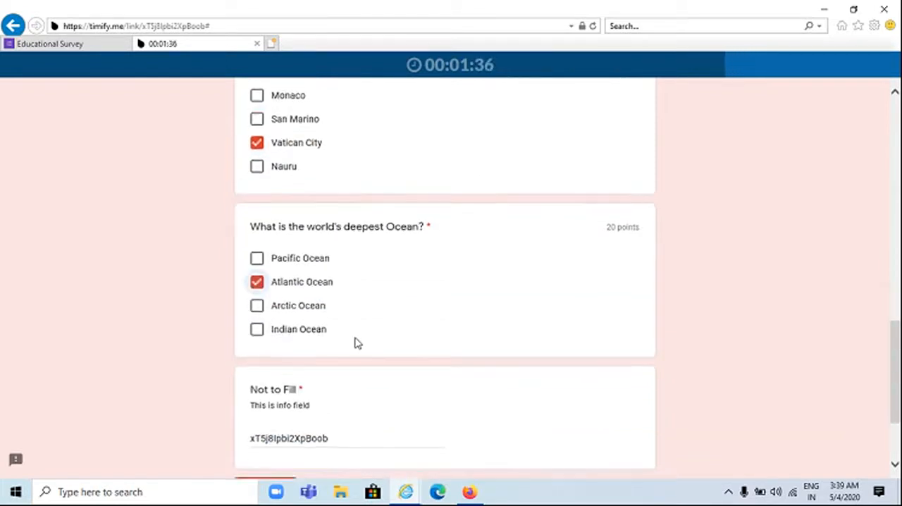
pyautogui.scroll(10, 296, 317)
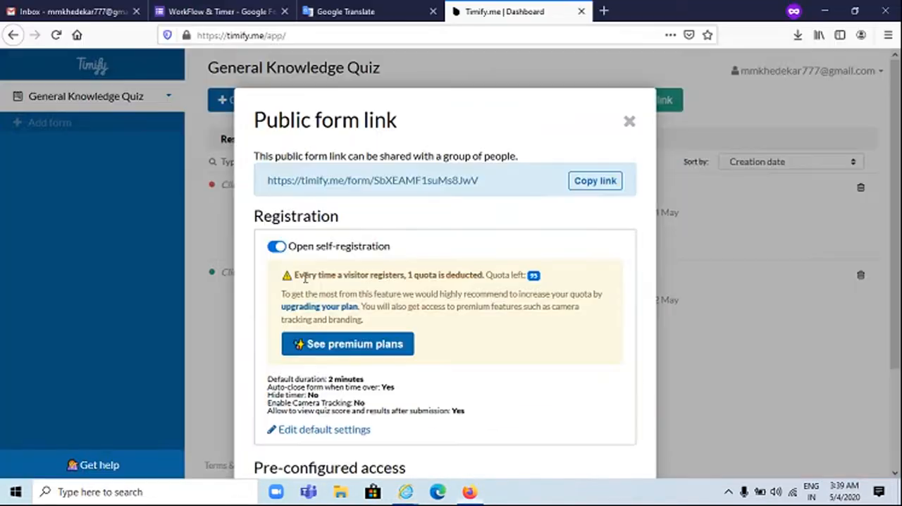
# Back in Firefox, close the public form link dialog and open the Awesome Table form from the recent Google Forms
pyautogui.click(628, 124)
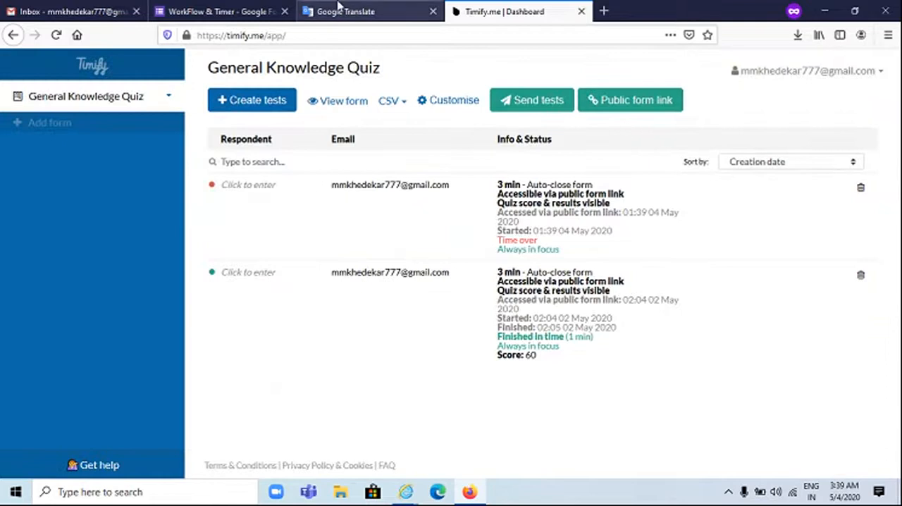
pyautogui.click(219, 14)
pyautogui.click(28, 73)
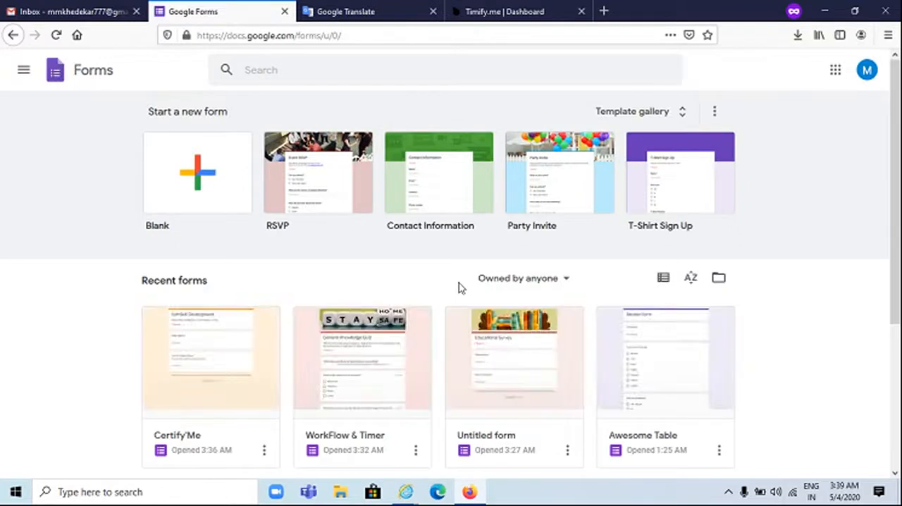
pyautogui.click(642, 365)
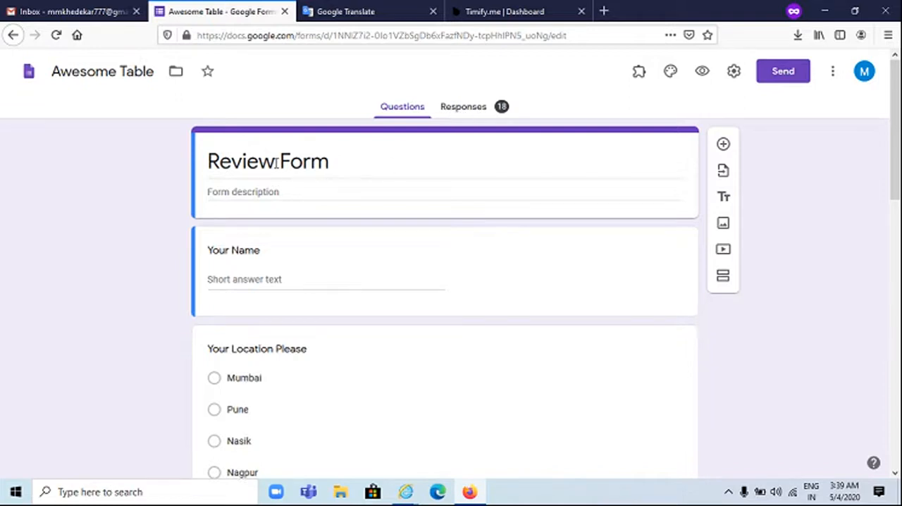
# Examine the Review Form's questions on name, location, graduation, health condition and satisfaction
pyautogui.scroll(-2, 277, 166)
pyautogui.scroll(-4, 255, 198)
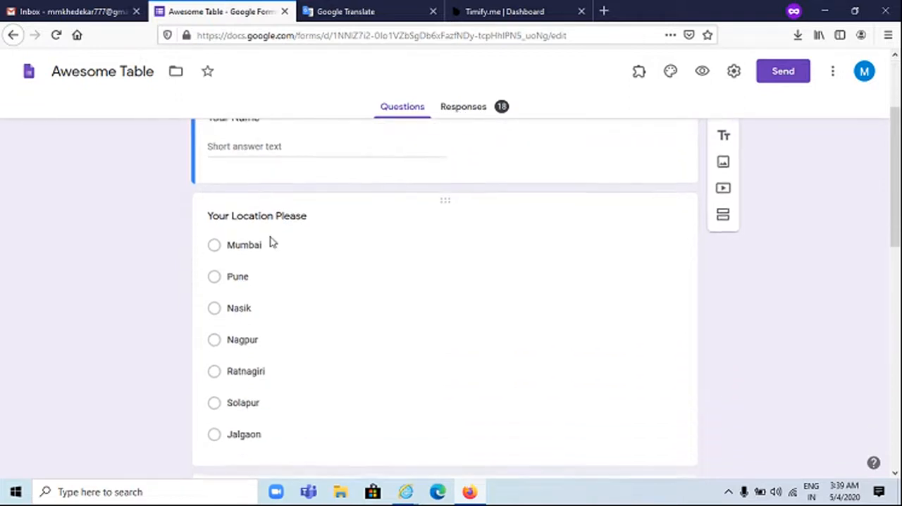
pyautogui.scroll(-4, 274, 229)
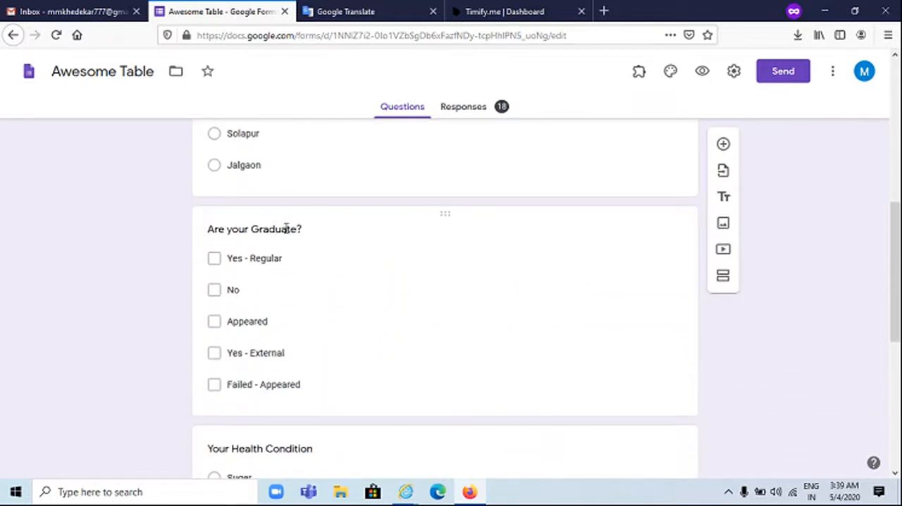
pyautogui.scroll(-6, 286, 228)
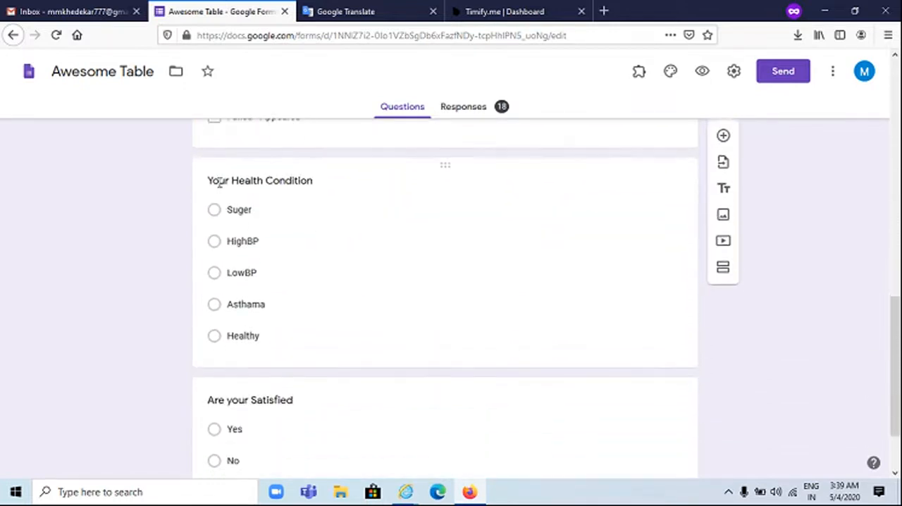
pyautogui.scroll(-2, 271, 199)
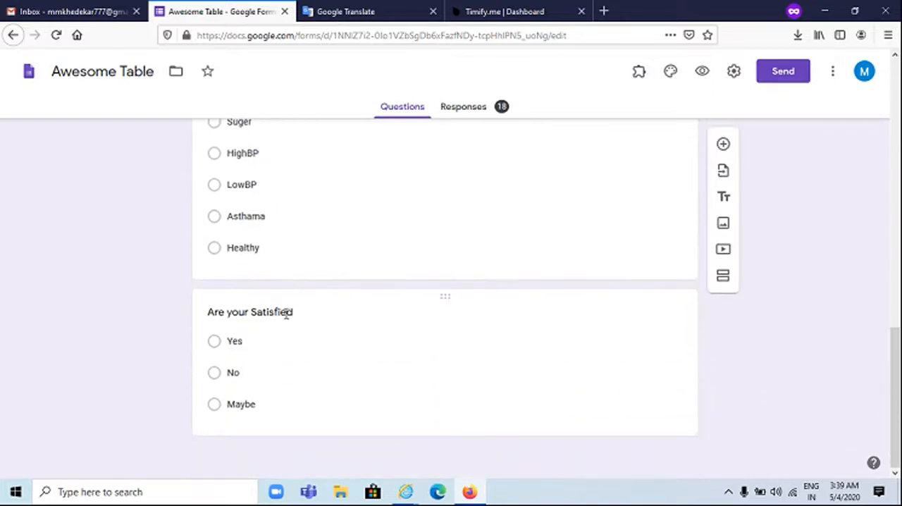
pyautogui.scroll(11, 308, 310)
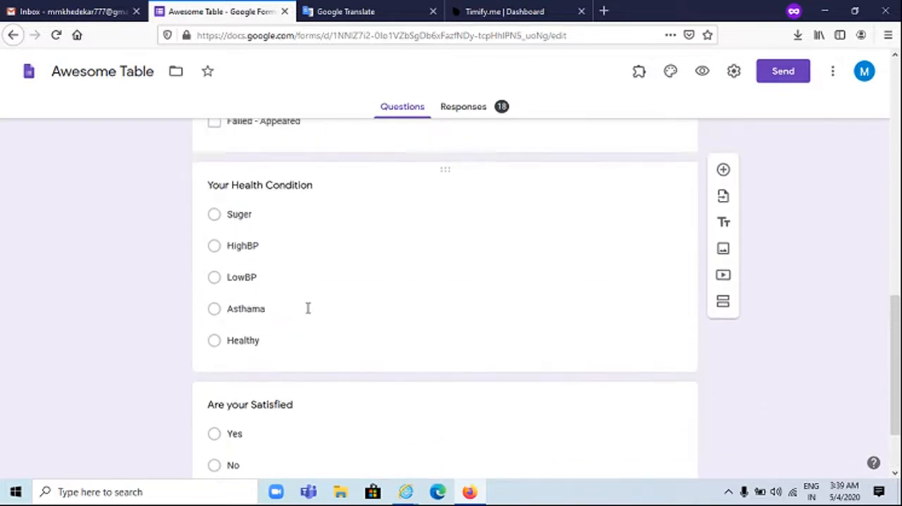
pyautogui.scroll(7, 307, 307)
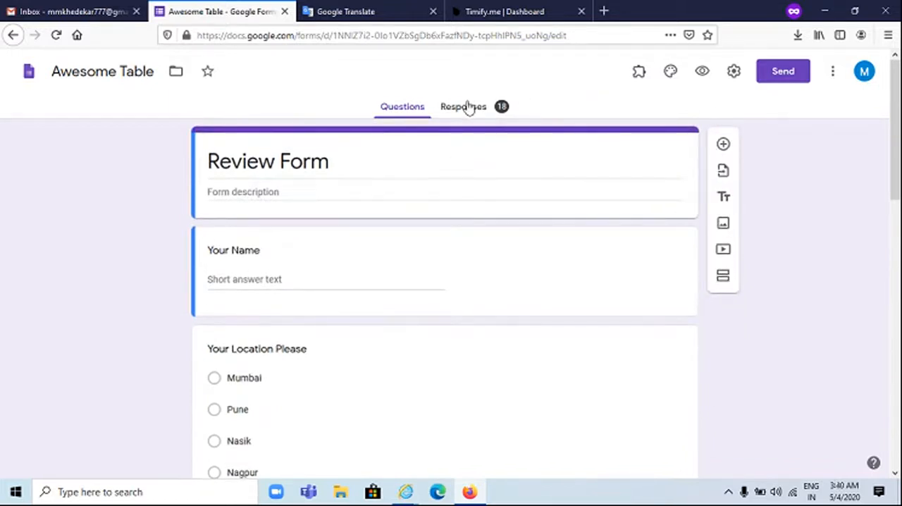
# Open the Certify'em add-on controls for the Review Form
pyautogui.click(640, 79)
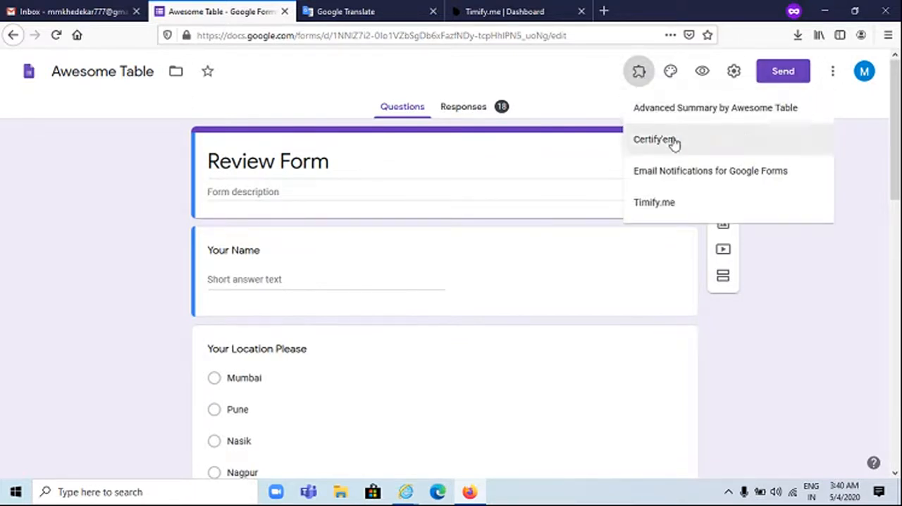
pyautogui.click(672, 141)
pyautogui.click(439, 133)
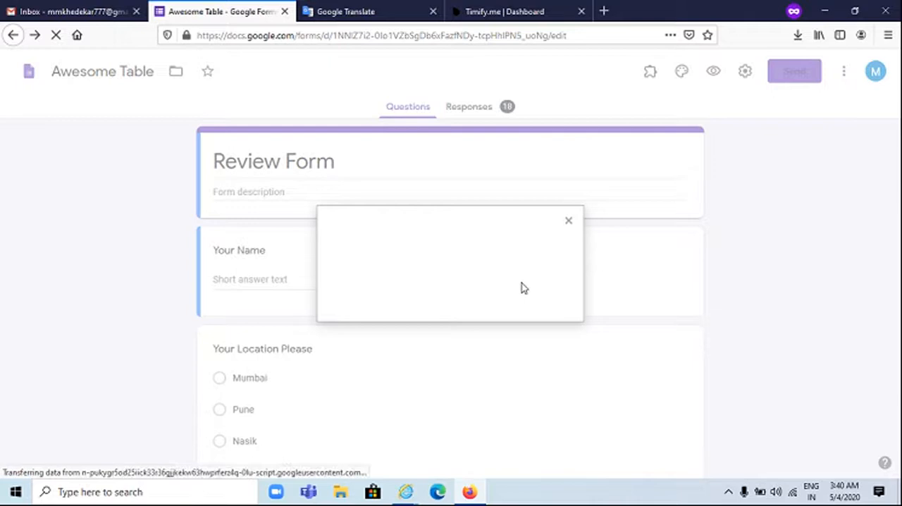
pyautogui.click(375, 285)
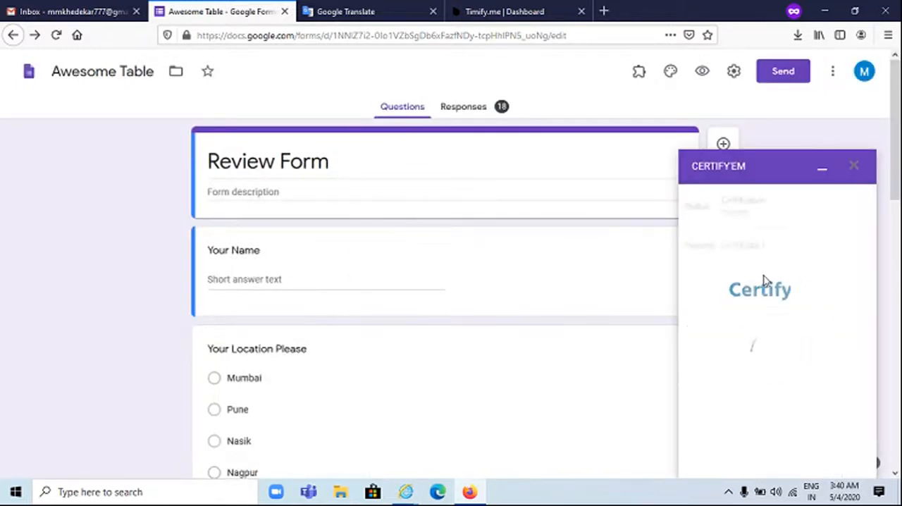
# Set the certificate template to Trophy and the passing score to 40%
pyautogui.click(809, 327)
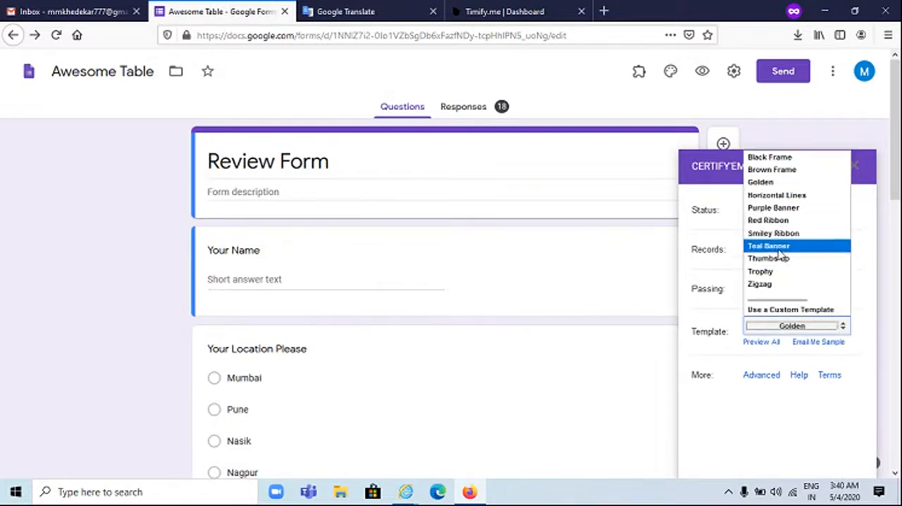
pyautogui.click(774, 271)
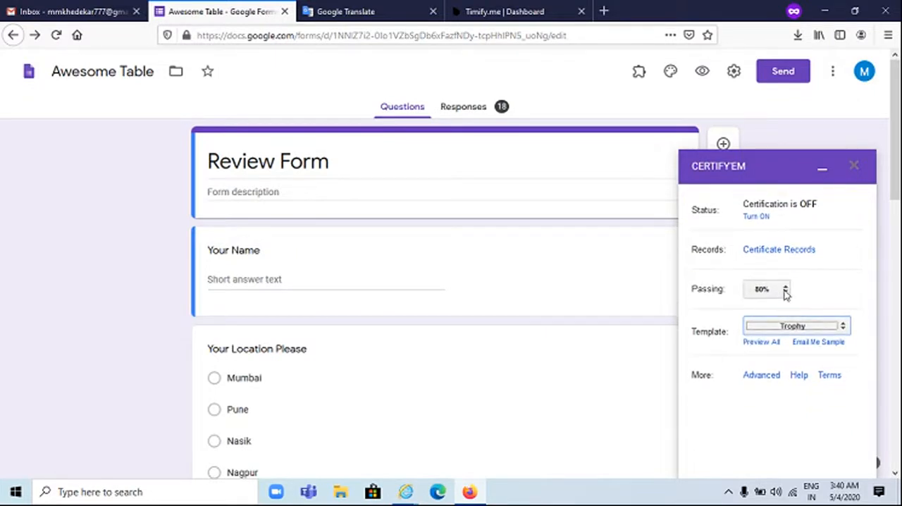
pyautogui.click(785, 293)
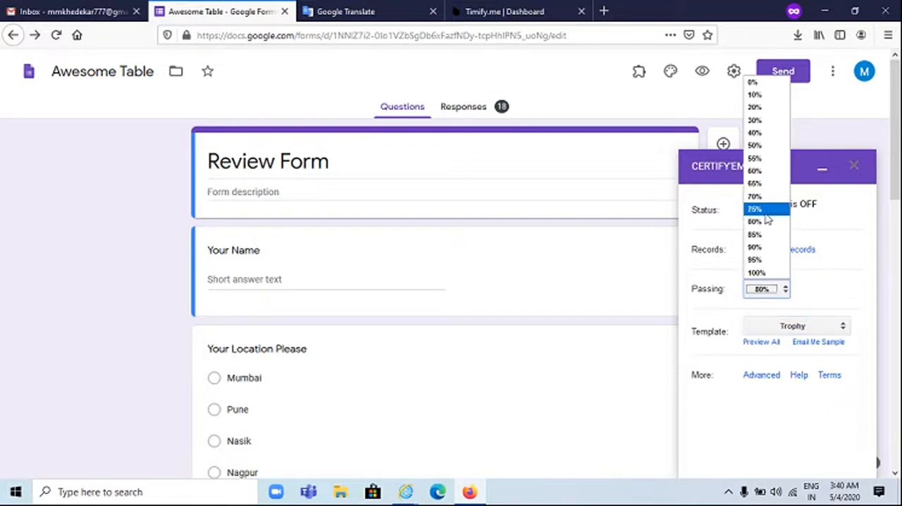
pyautogui.click(758, 133)
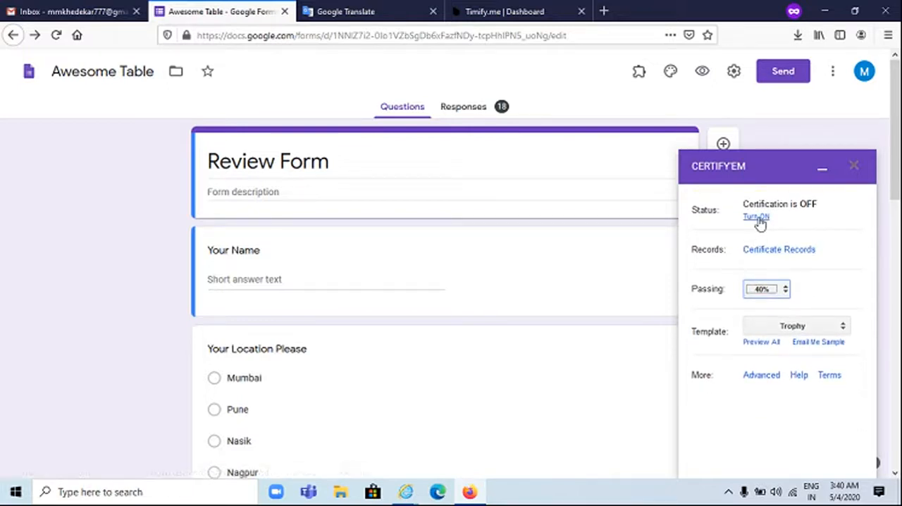
# Try to turn on certification for the Review Form, and choose 40% as the passing score again
pyautogui.click(758, 217)
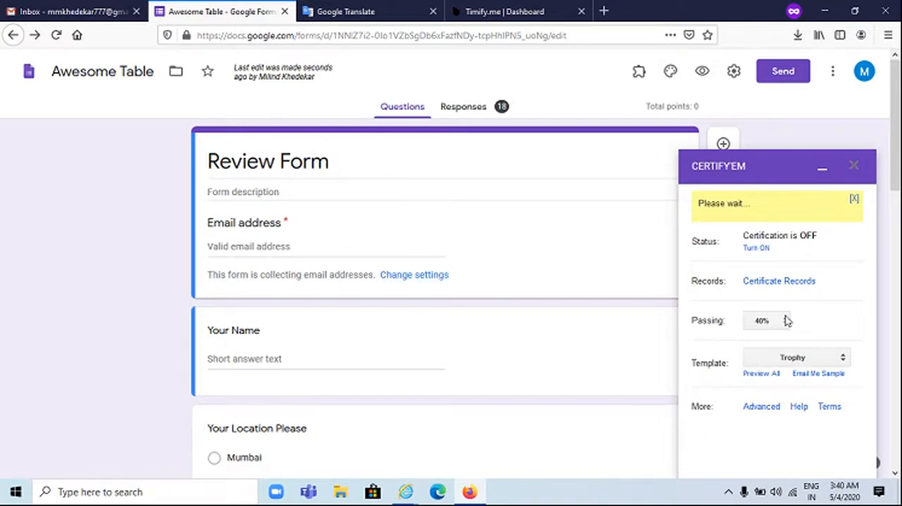
pyautogui.click(782, 344)
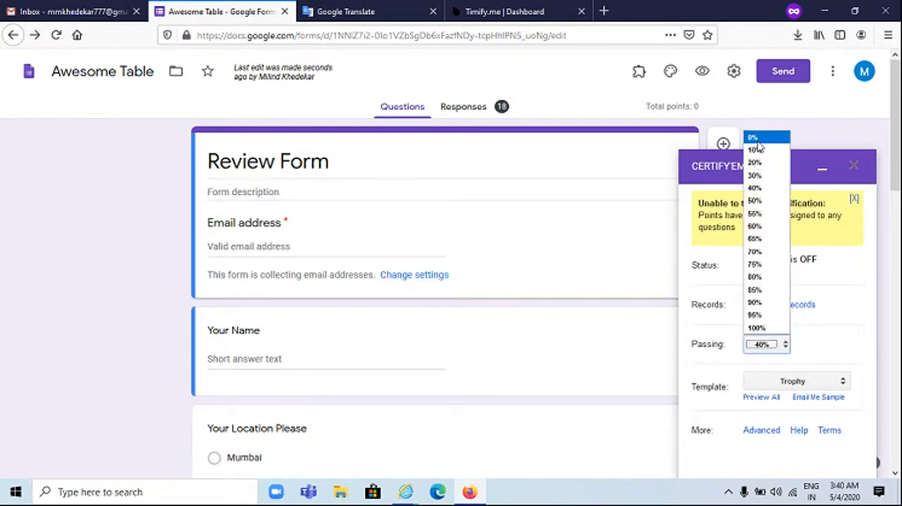
pyautogui.click(756, 190)
# Preview all Certify'em certificate templates on the add-on's website and look through the designs
pyautogui.scroll(-1, 761, 392)
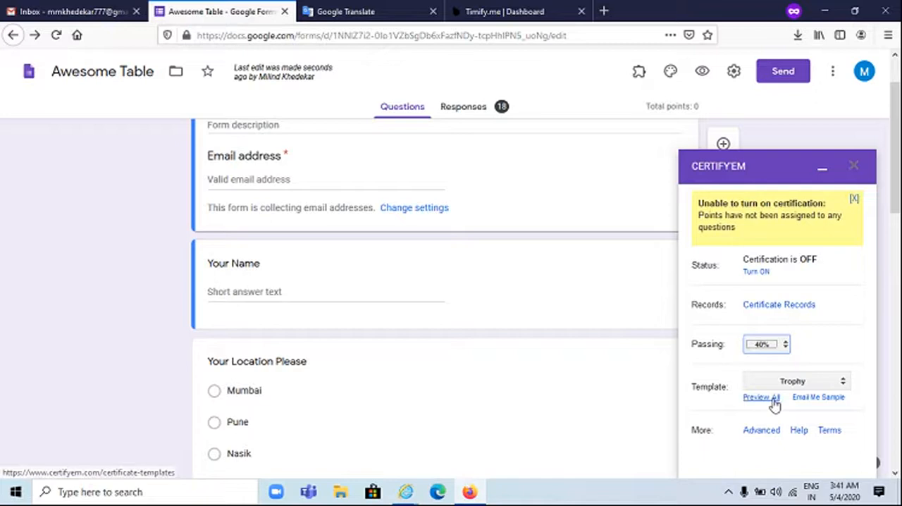
pyautogui.click(773, 400)
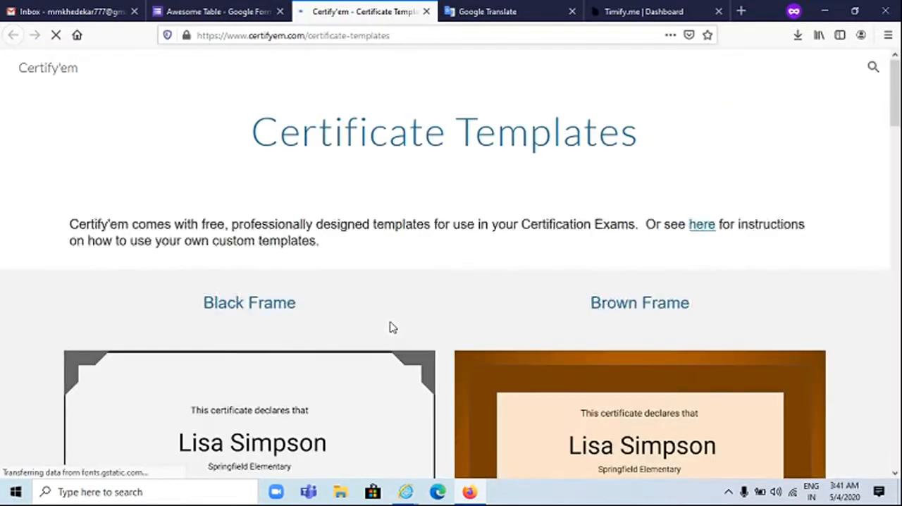
pyautogui.scroll(-10, 394, 331)
pyautogui.scroll(-12, 396, 342)
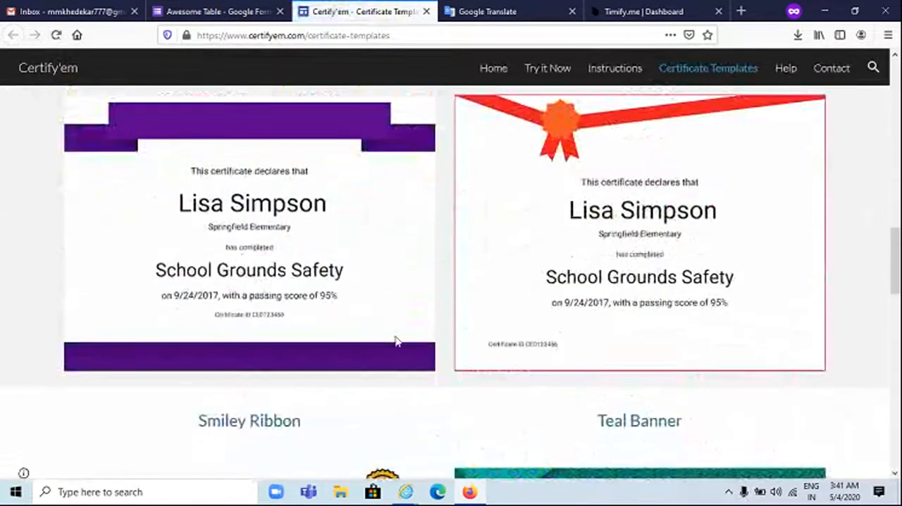
pyautogui.scroll(-8, 395, 338)
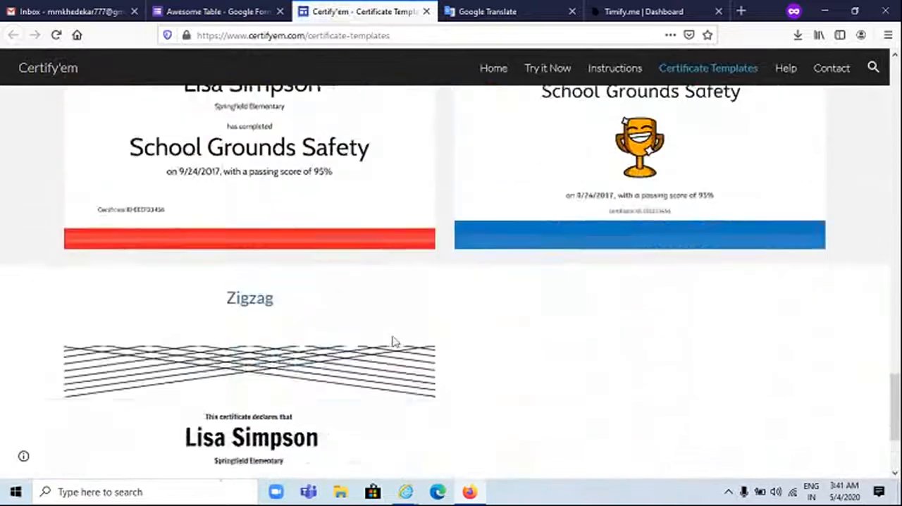
# Finish looking through the certificate templates and close that page to return to the Review Form editor
pyautogui.scroll(5, 393, 340)
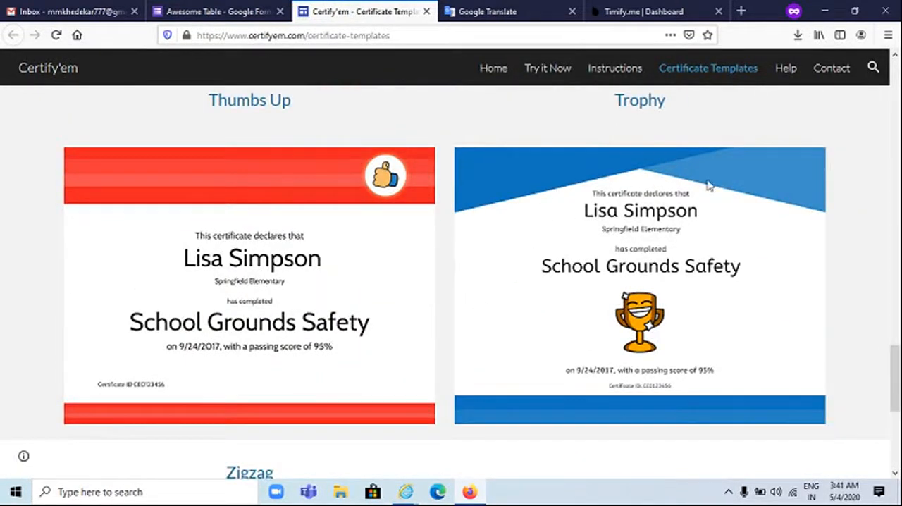
pyautogui.click(426, 11)
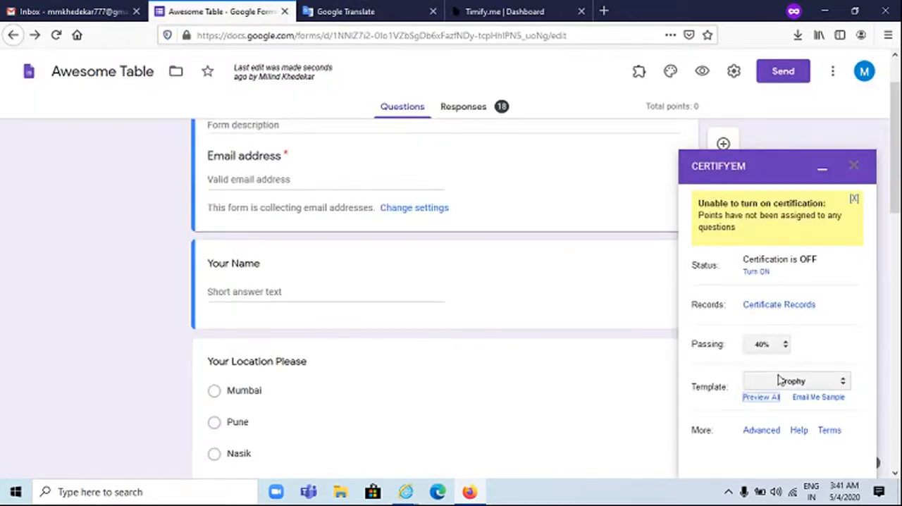
pyautogui.scroll(-3, 777, 379)
pyautogui.scroll(4, 778, 379)
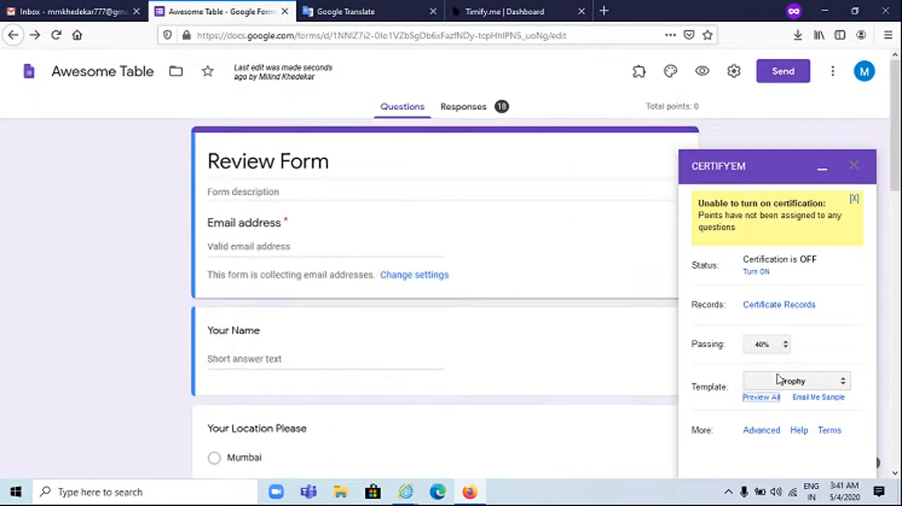
# Try to turn on certification for the Review Form again, and set the Certify'em passing score to 0%
pyautogui.click(754, 275)
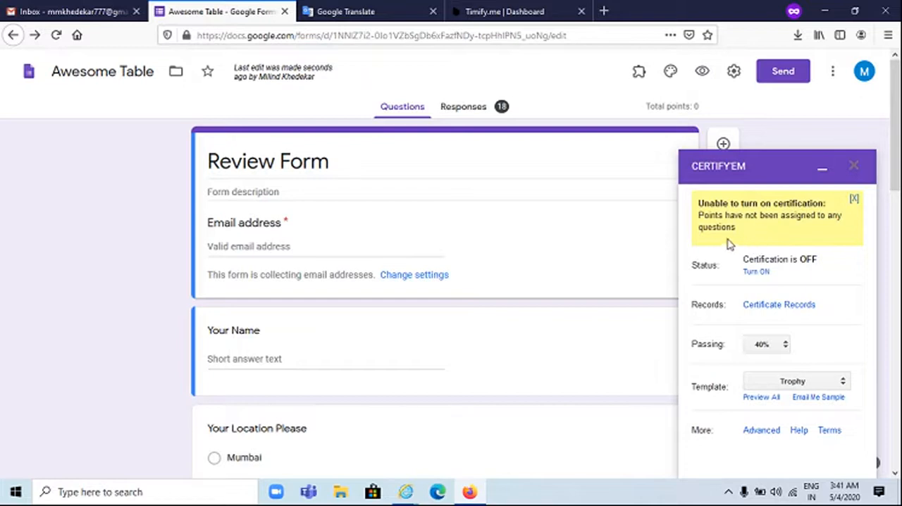
pyautogui.click(780, 345)
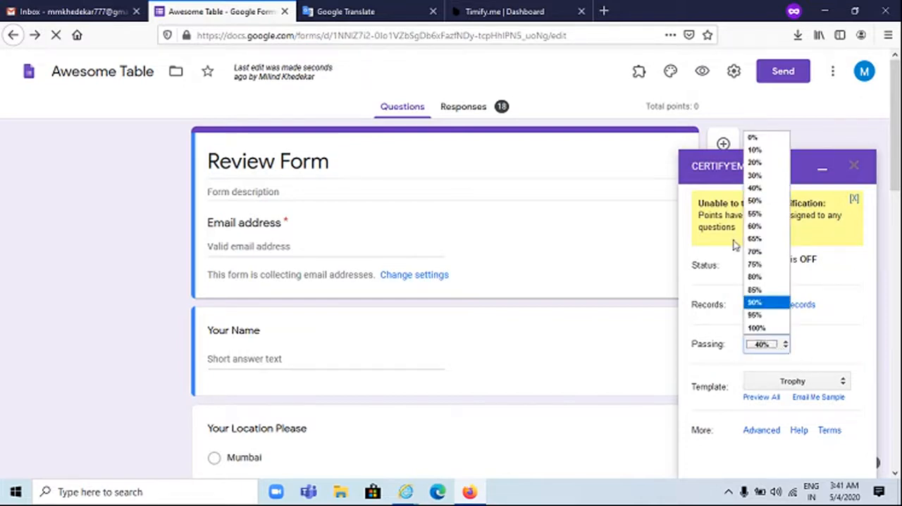
pyautogui.click(752, 139)
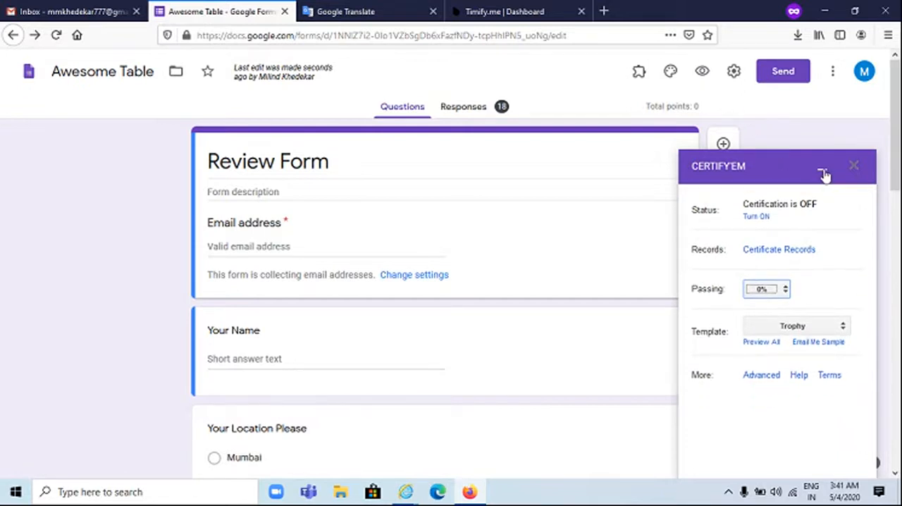
pyautogui.click(822, 172)
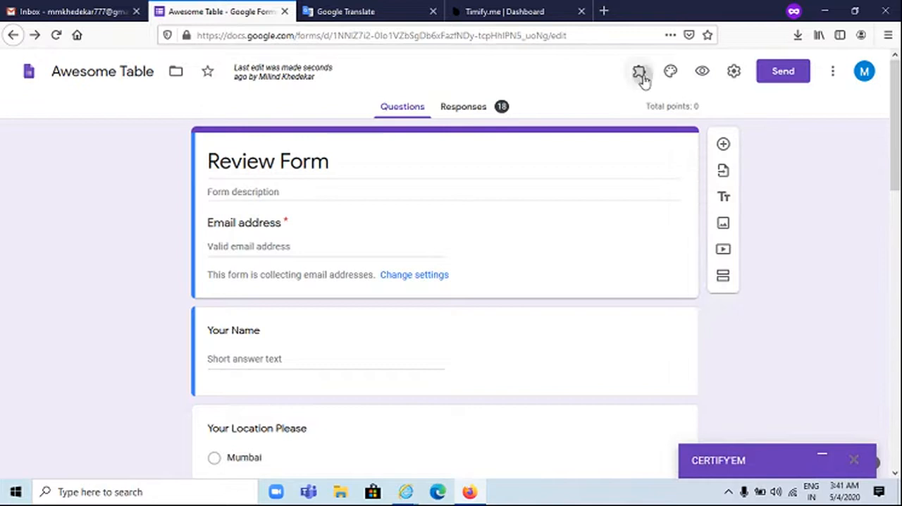
# Open the Advanced Summary by Awesome Table add-on's summary settings for the Review Form
pyautogui.click(640, 74)
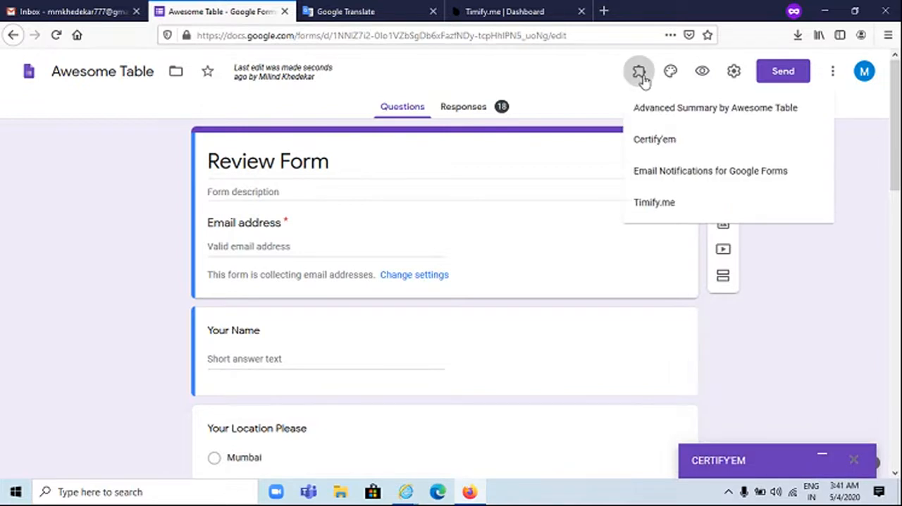
pyautogui.click(670, 113)
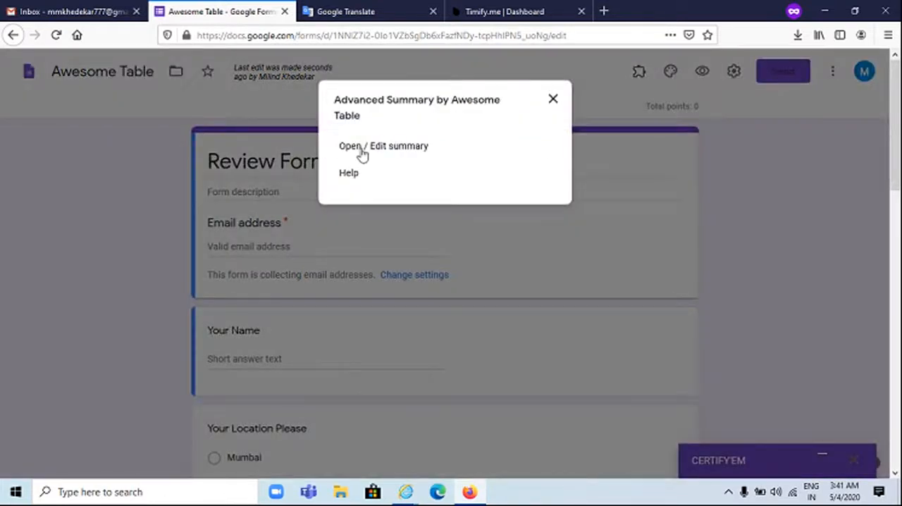
pyautogui.click(361, 151)
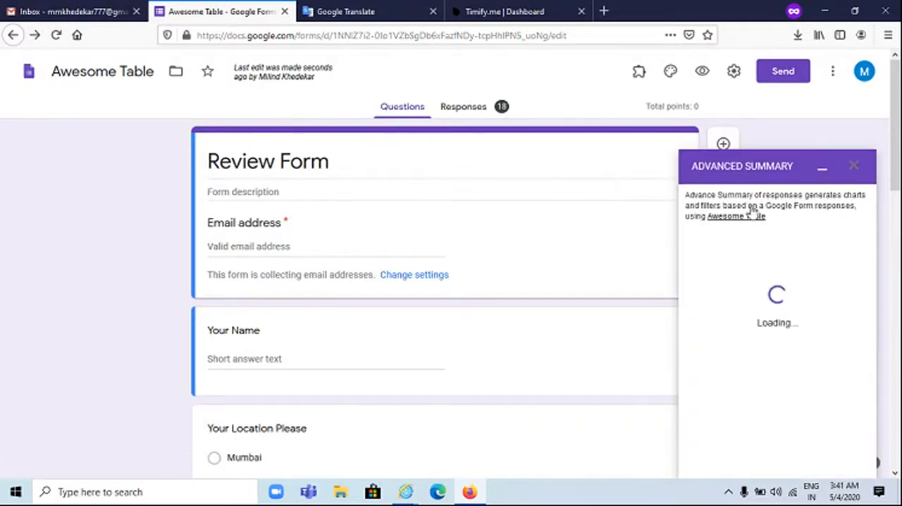
# Open the G Suite Marketplace from the form and browse the add-ons that work with Forms
pyautogui.click(832, 74)
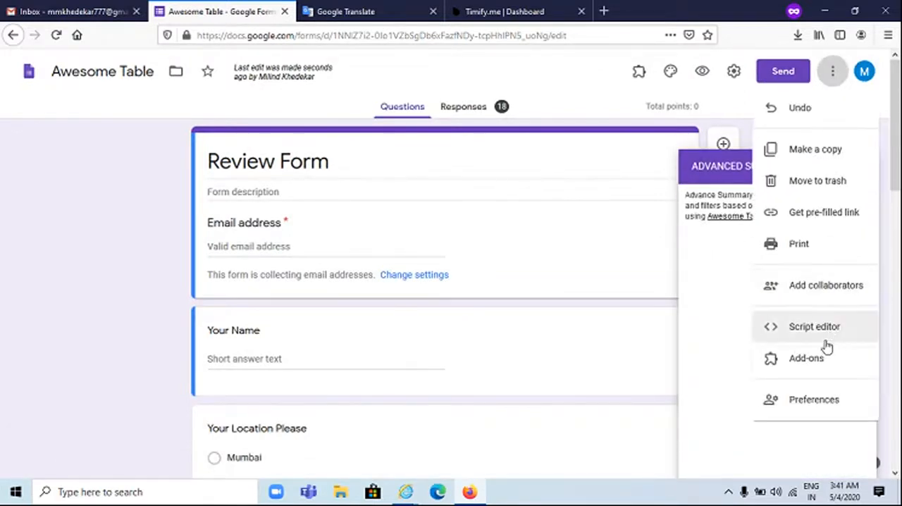
pyautogui.click(804, 362)
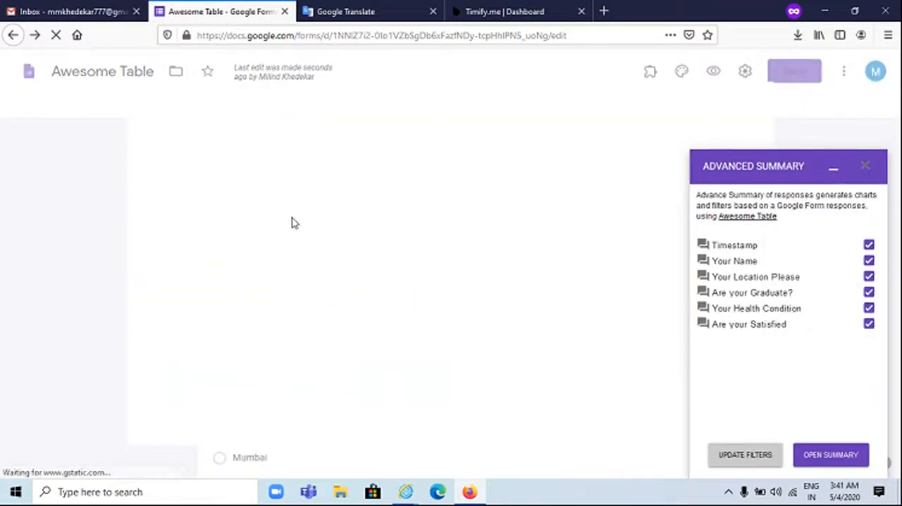
pyautogui.scroll(-2, 294, 225)
pyautogui.scroll(-3, 268, 254)
pyautogui.scroll(5, 291, 272)
pyautogui.scroll(-1, 331, 296)
pyautogui.scroll(-2, 354, 314)
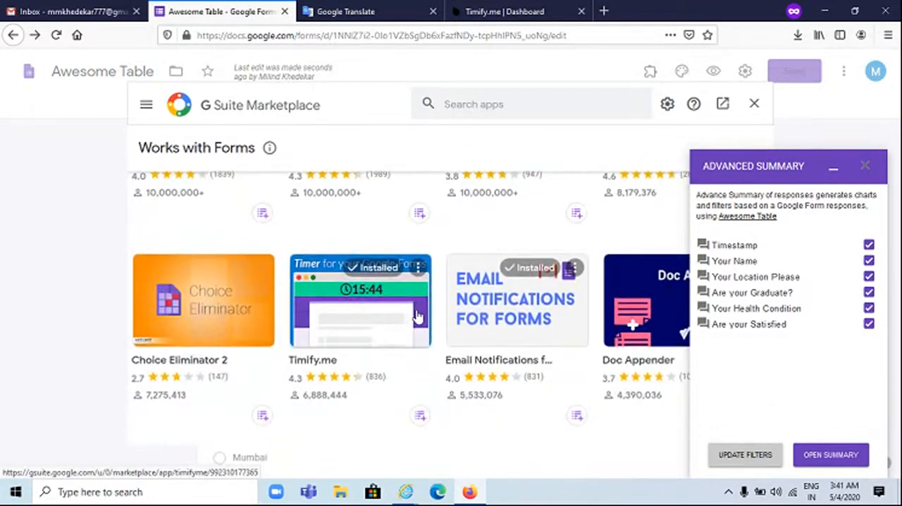
# Examine the Email Notifications add-on's overview and preview images, and close the marketplace
pyautogui.click(486, 310)
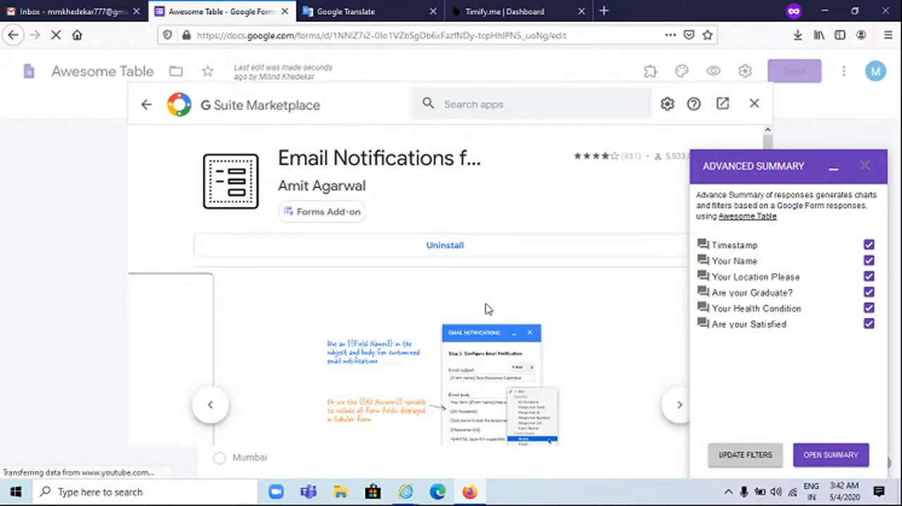
pyautogui.scroll(-4, 486, 310)
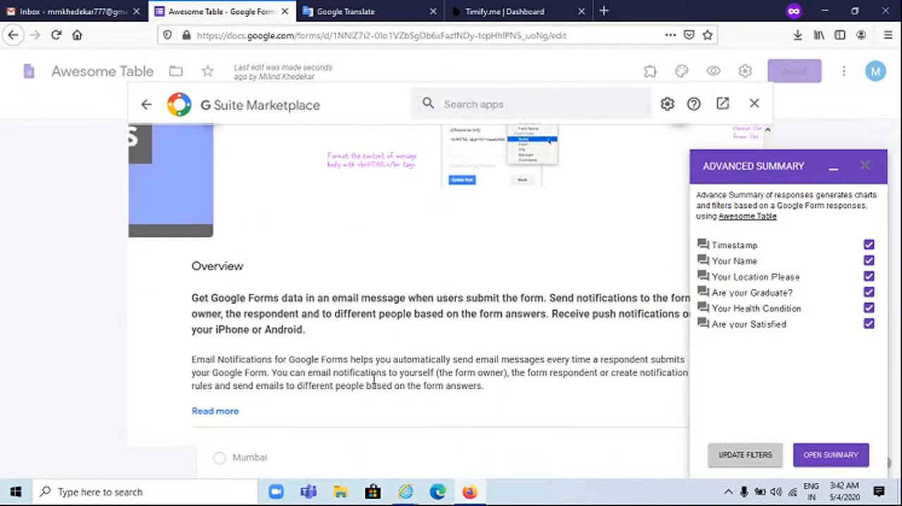
pyautogui.scroll(3, 369, 353)
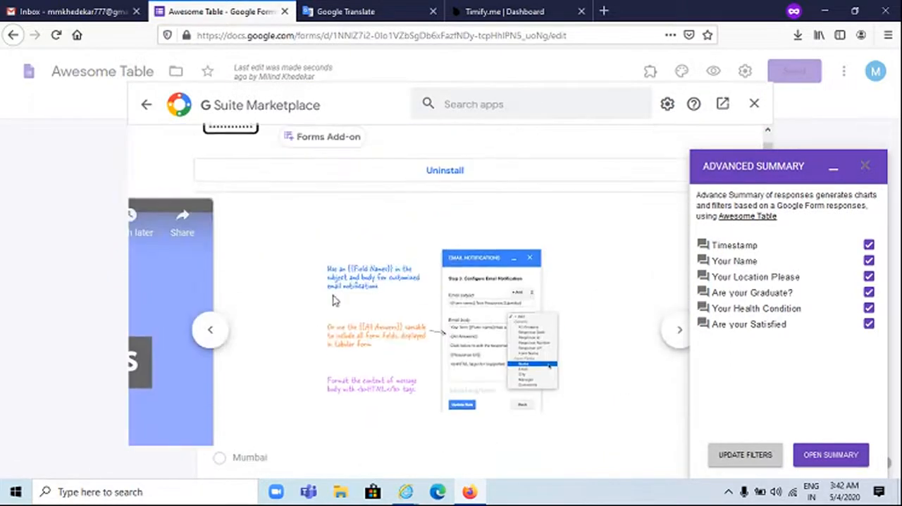
pyautogui.click(210, 331)
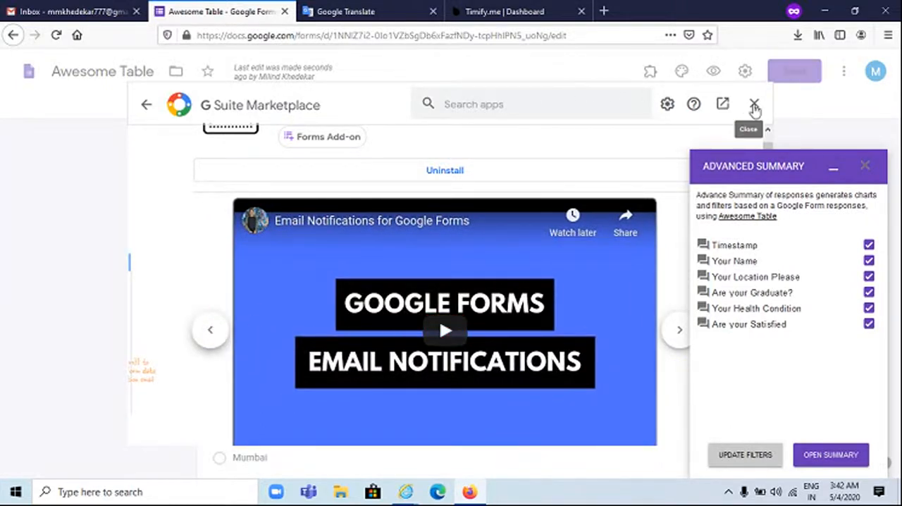
pyautogui.click(754, 105)
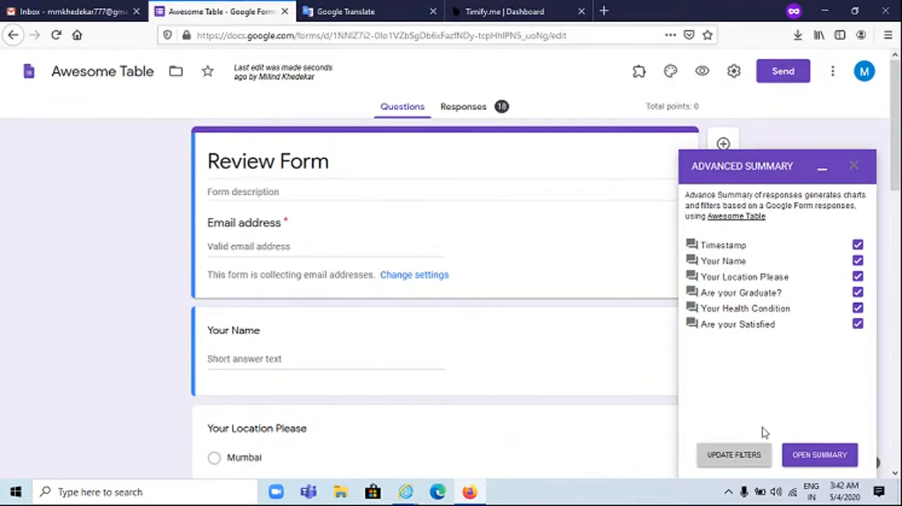
# Open the advanced summary of the responses, look over its filters and charts, and close it
pyautogui.click(815, 462)
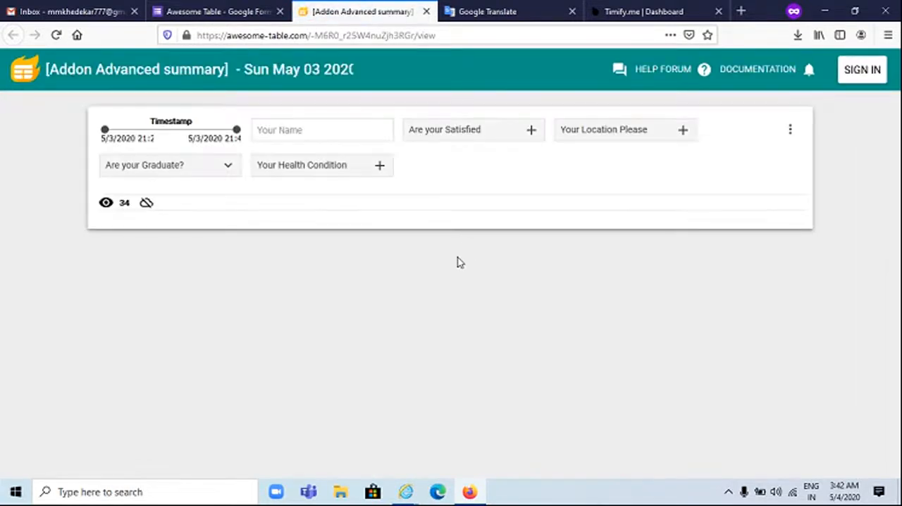
pyautogui.scroll(-2, 457, 262)
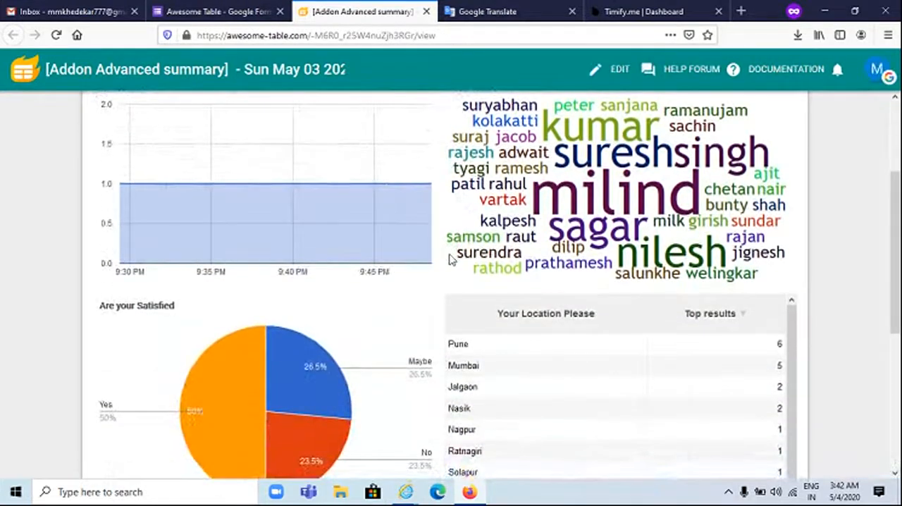
pyautogui.scroll(2, 537, 174)
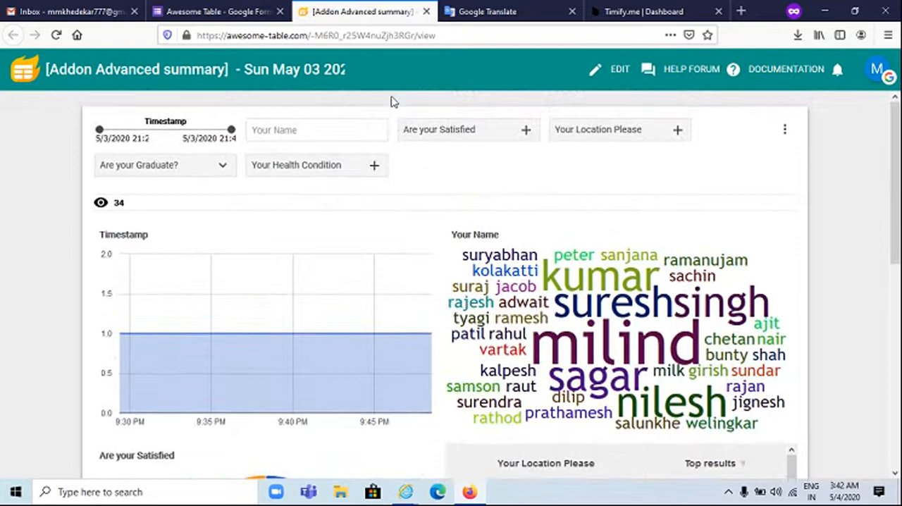
pyautogui.click(425, 12)
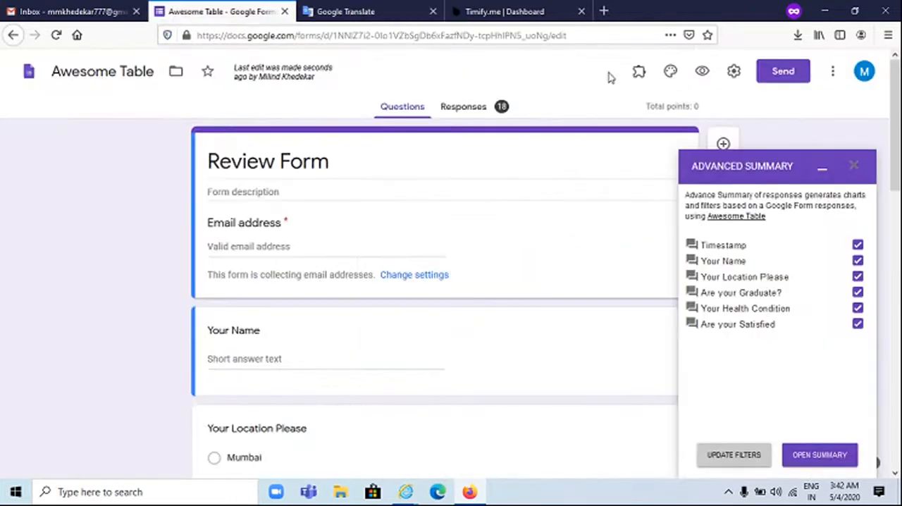
# Preview the Review Form as a respondent and fill in the respondent's email address and name
pyautogui.click(701, 71)
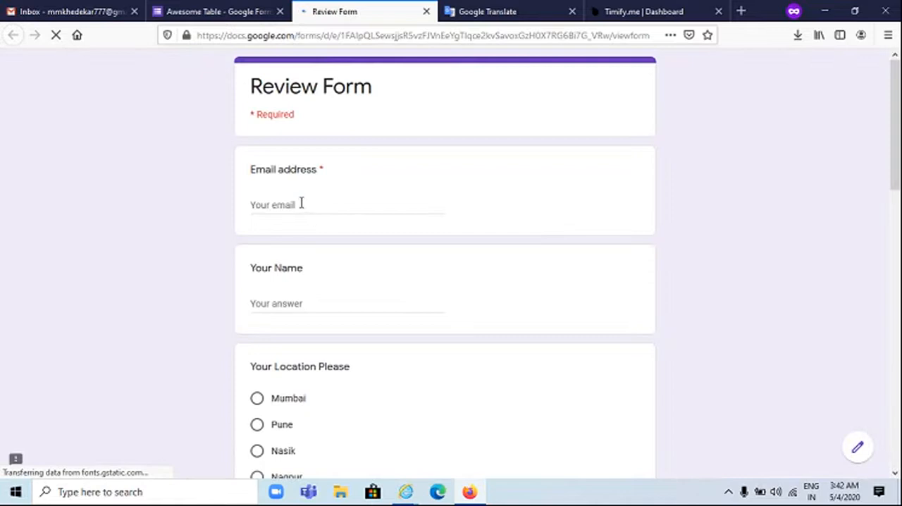
pyautogui.click(302, 202)
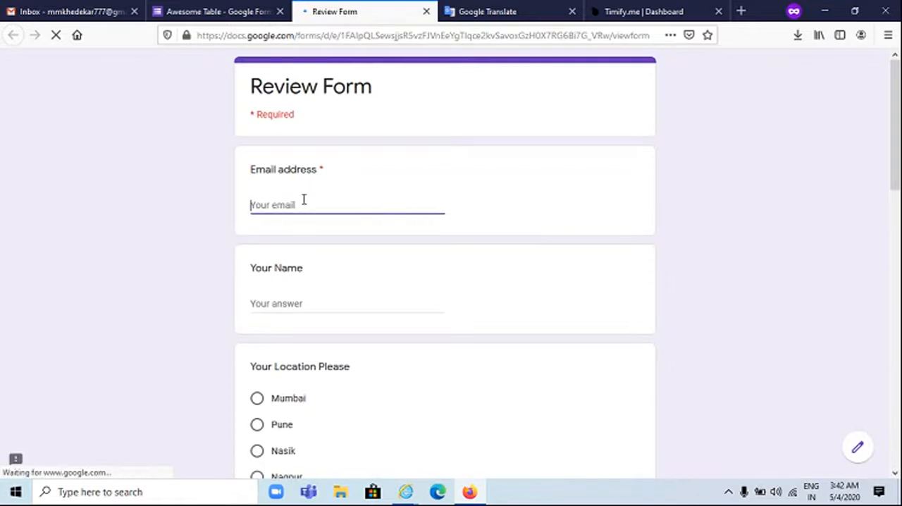
pyautogui.write('abc@abc.com')
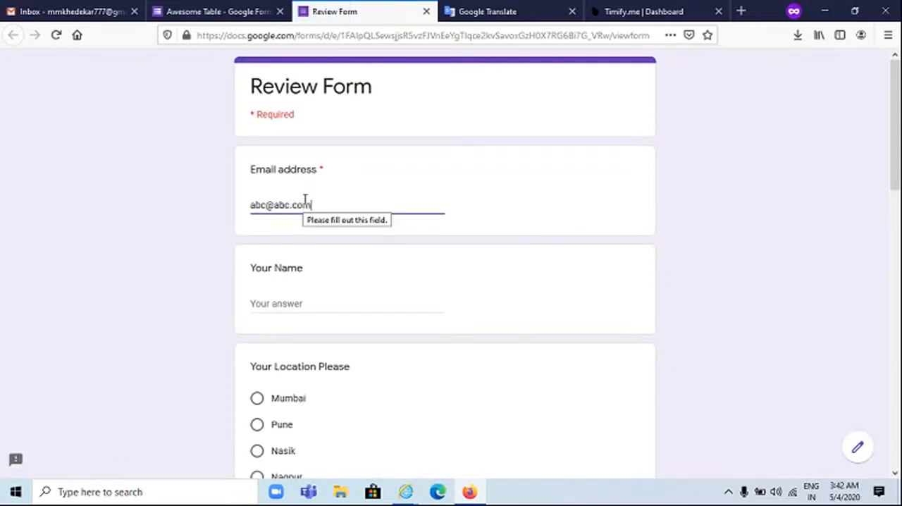
pyautogui.click(335, 303)
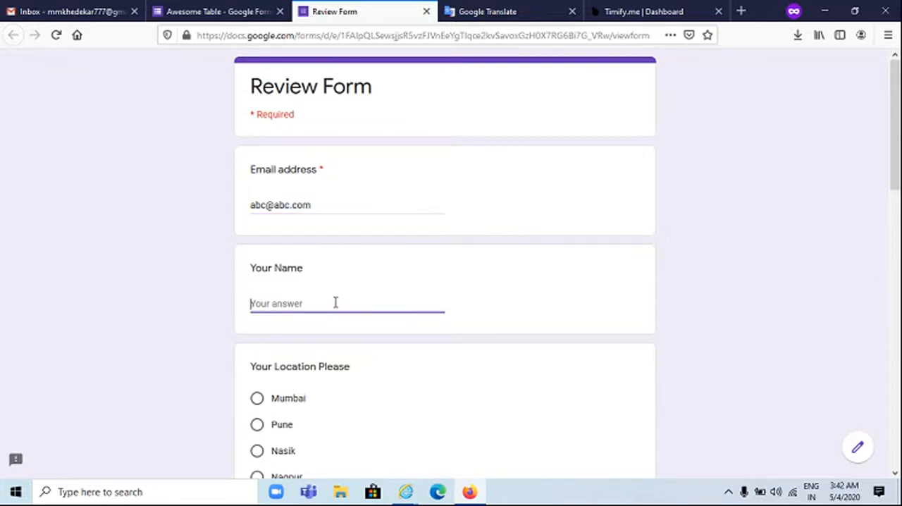
pyautogui.write('Raj')
# Answer Nasik for the location, Appeared for the graduate question and Asthama for the health condition
pyautogui.scroll(-3, 350, 326)
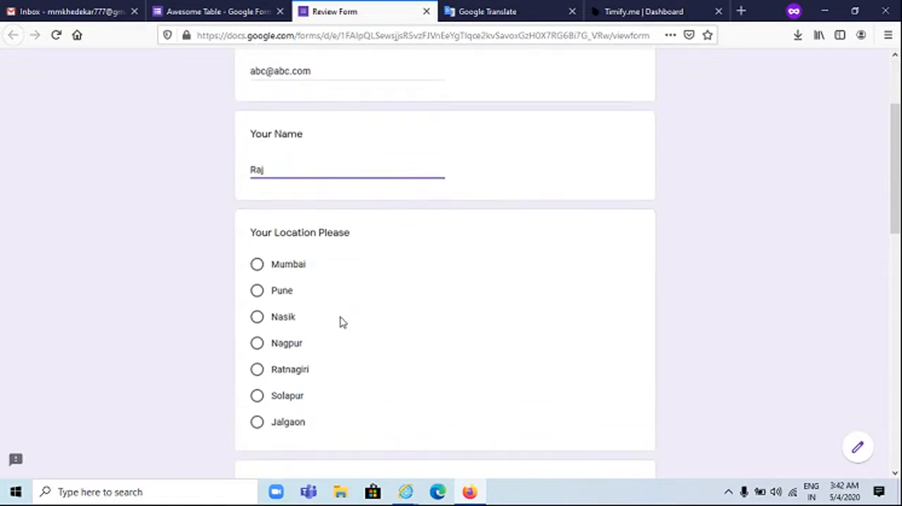
pyautogui.click(258, 318)
pyautogui.scroll(-4, 260, 320)
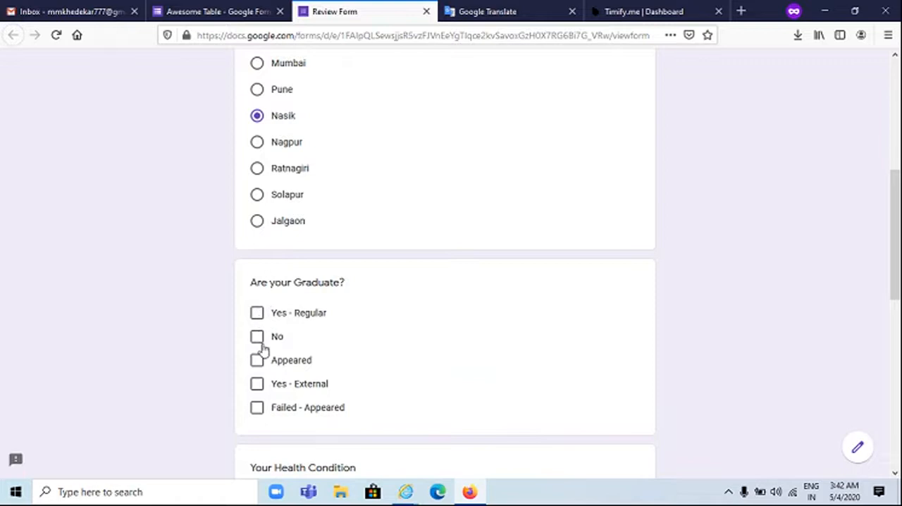
pyautogui.click(258, 361)
pyautogui.scroll(-4, 265, 362)
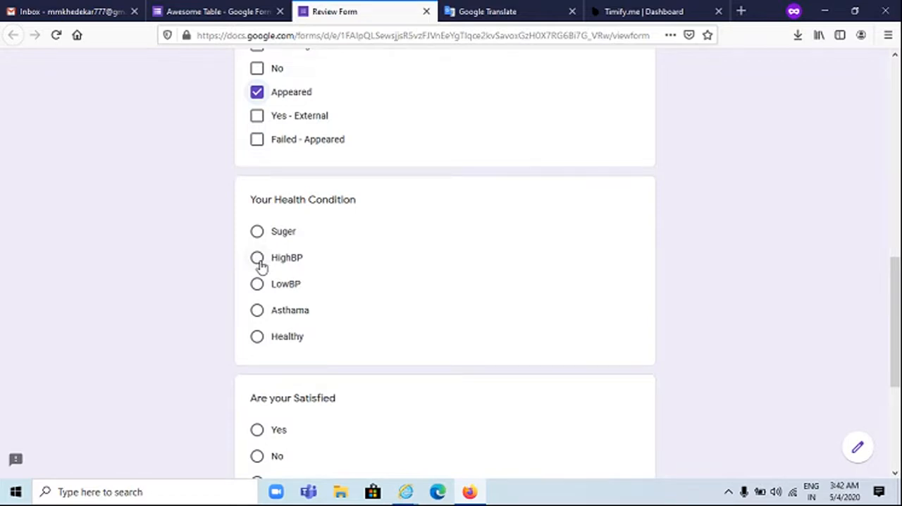
pyautogui.click(258, 314)
# Answer Yes to the "Are your Satisfied" question and submit the Review Form
pyautogui.scroll(-3, 278, 333)
pyautogui.click(258, 228)
pyautogui.click(258, 254)
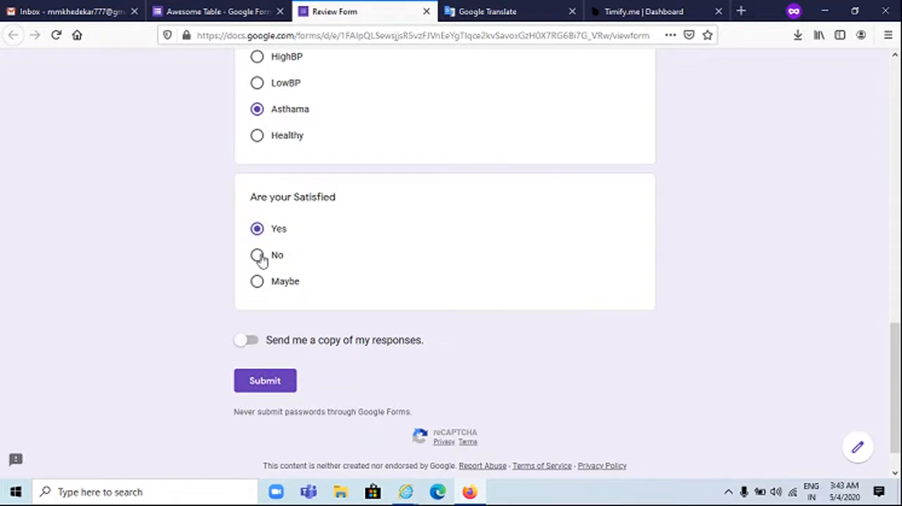
pyautogui.click(275, 383)
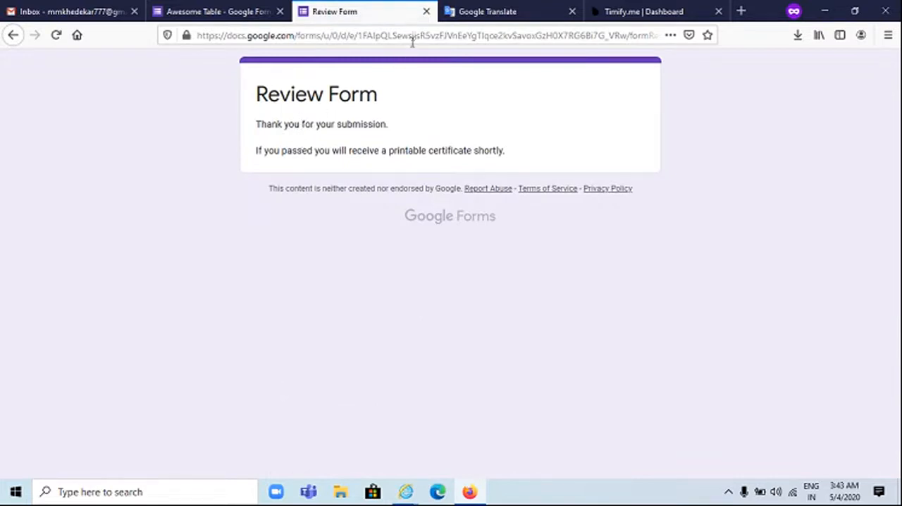
# Return to the form editor and view individual response 19 among the Review Form's responses
pyautogui.click(250, 13)
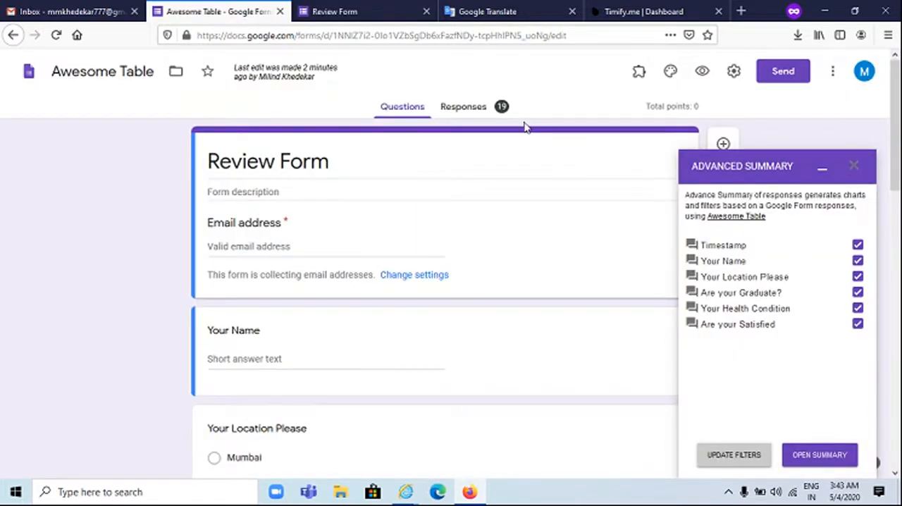
pyautogui.click(482, 110)
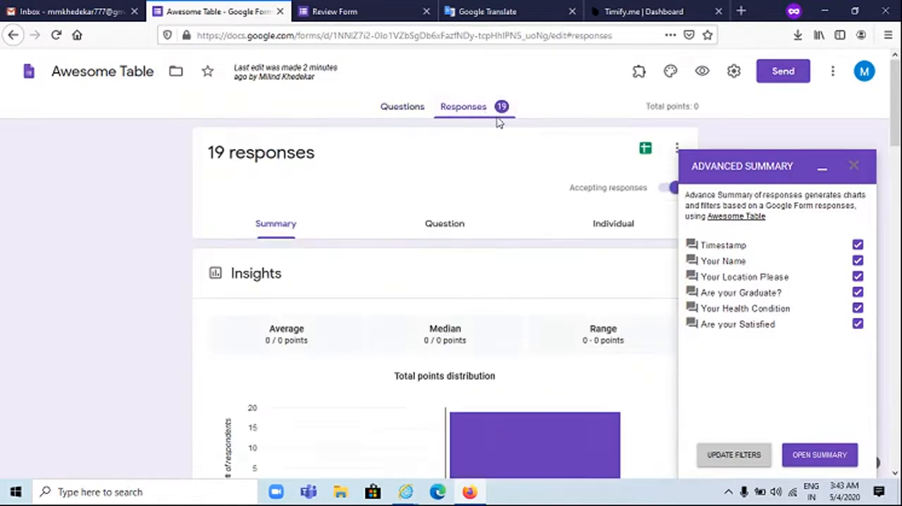
pyautogui.click(598, 226)
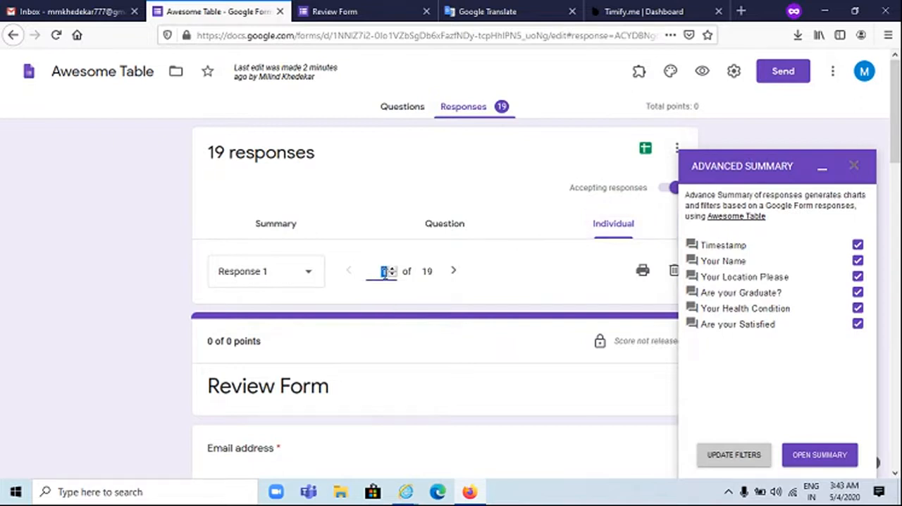
pyautogui.press('Return')
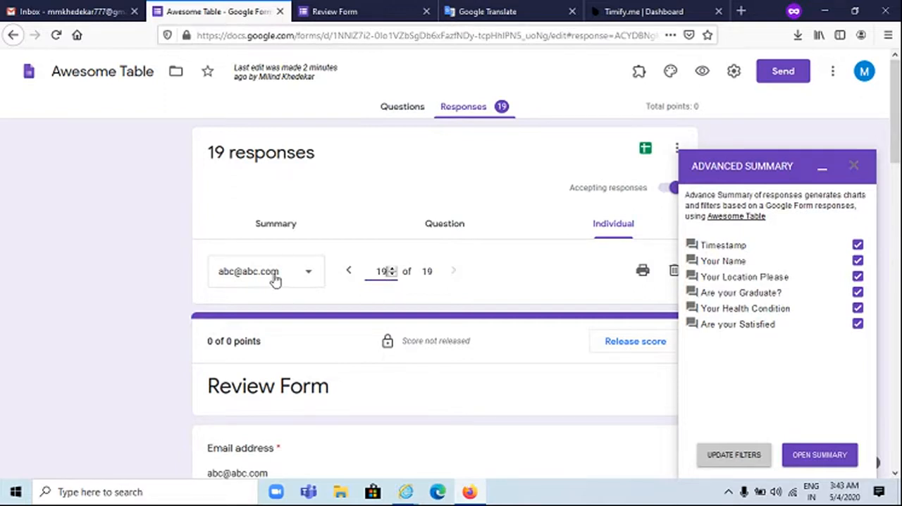
pyautogui.scroll(-1, 281, 289)
pyautogui.scroll(-3, 285, 292)
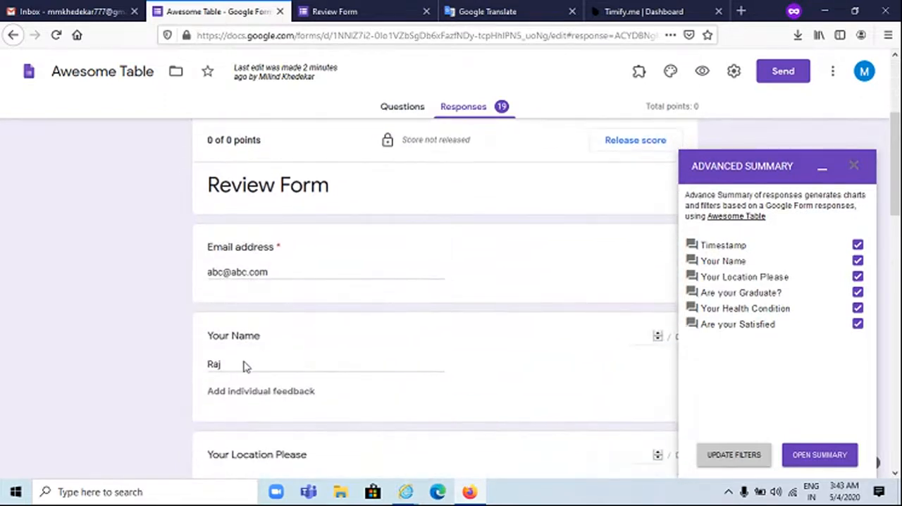
# Review the location, graduate and other answers in individual response 19 of the Review Form
pyautogui.scroll(-5, 243, 366)
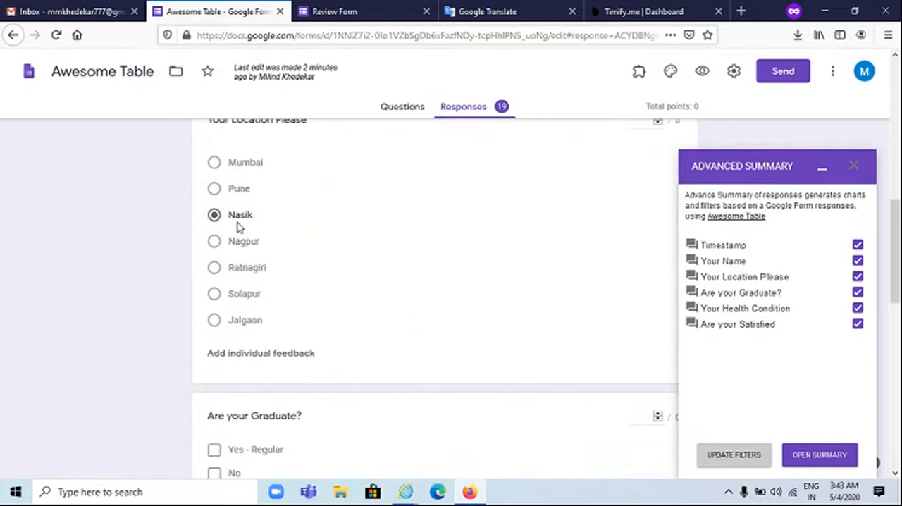
pyautogui.scroll(-3, 240, 232)
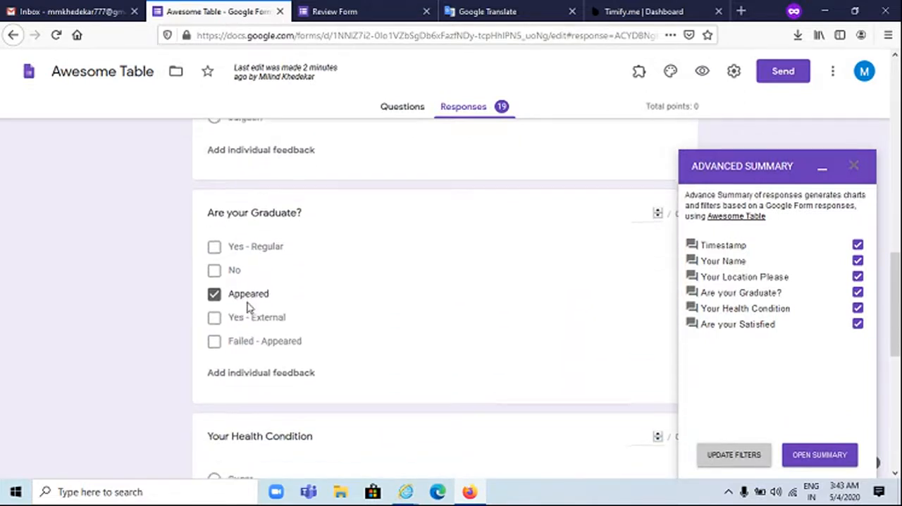
pyautogui.scroll(-3, 251, 306)
pyautogui.scroll(10, 296, 302)
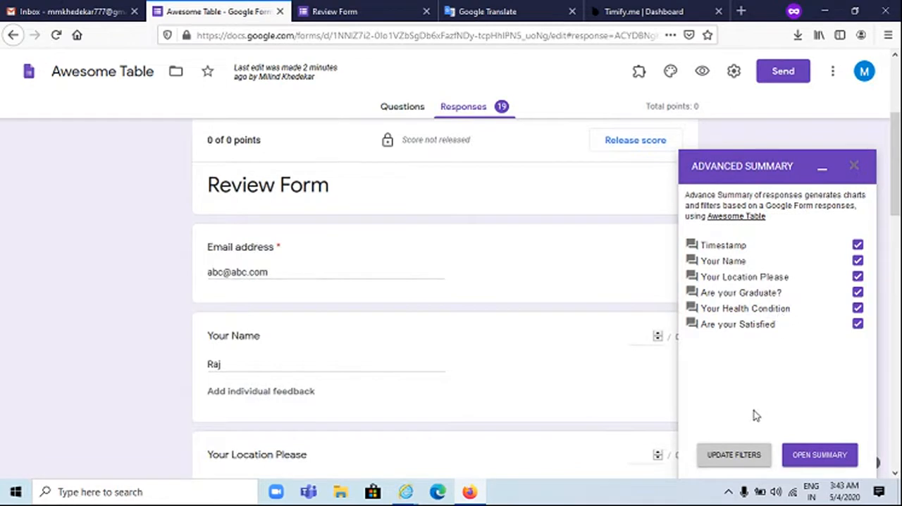
# Update the Advanced Summary filters, open the Awesome Table summary report and review its charts
pyautogui.click(706, 455)
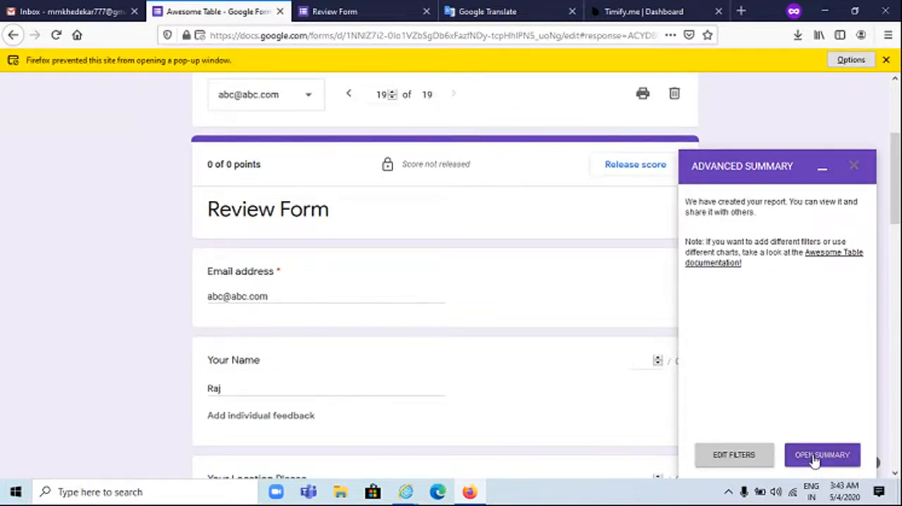
pyautogui.click(817, 455)
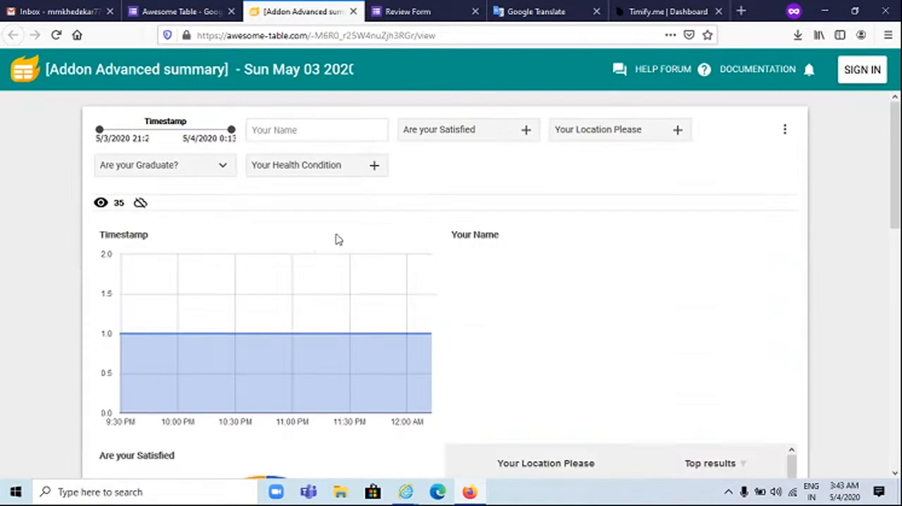
pyautogui.scroll(-5, 305, 294)
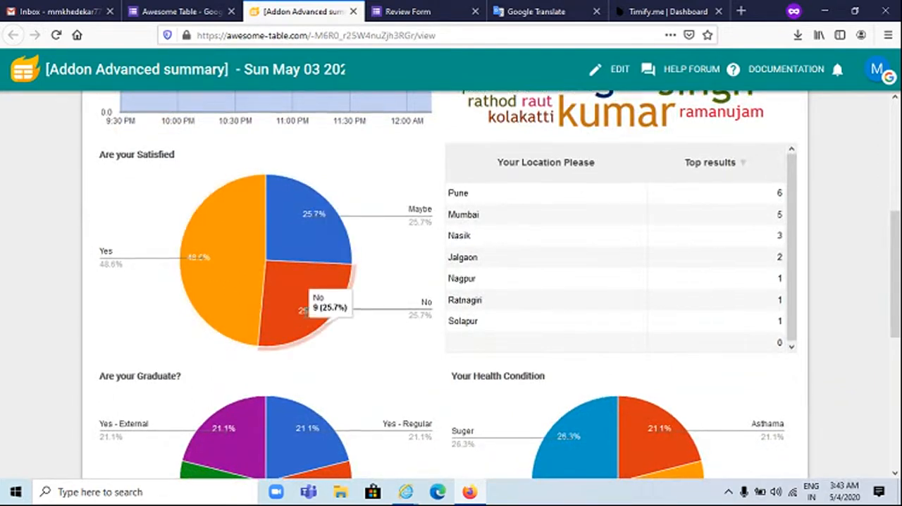
pyautogui.scroll(-2, 310, 292)
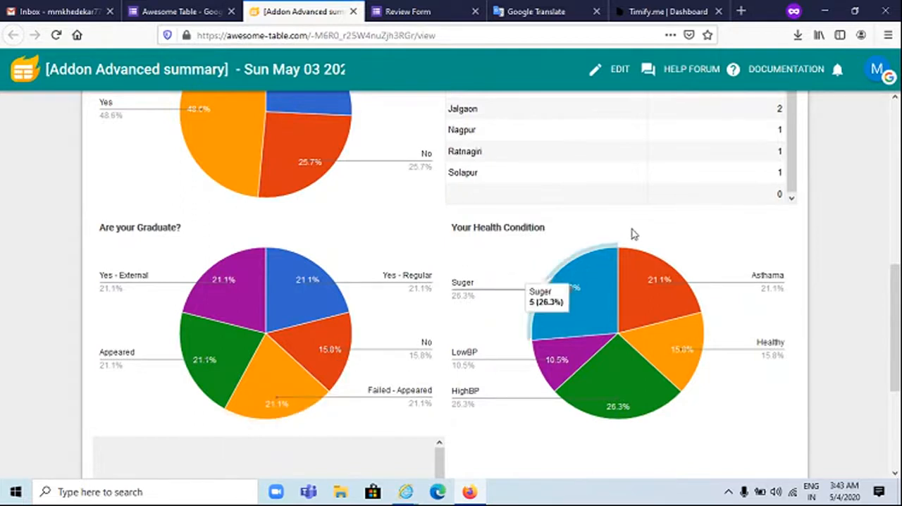
pyautogui.scroll(-1, 493, 282)
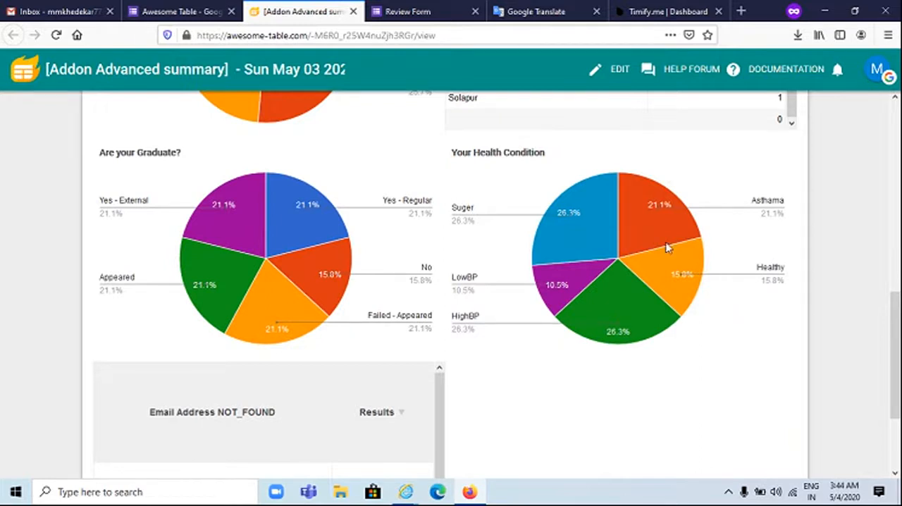
pyautogui.scroll(9, 497, 224)
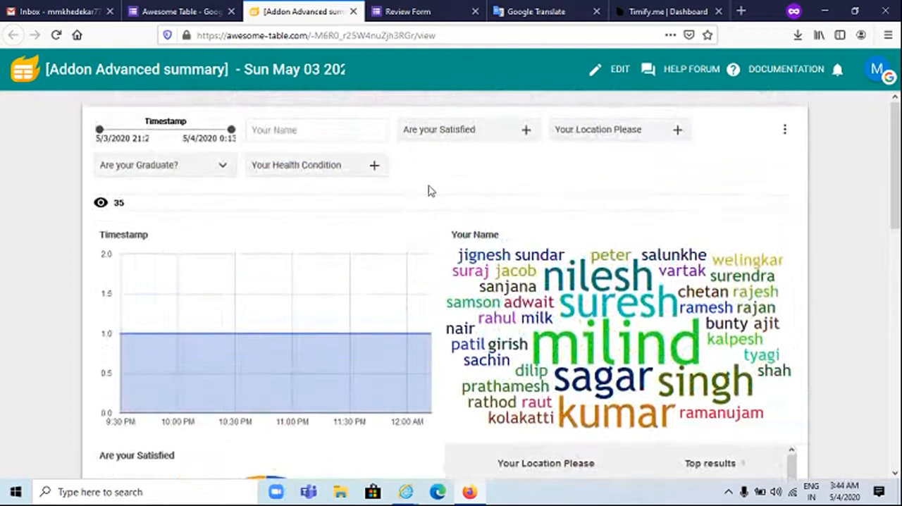
# Filter the summary by Yes for "Are your Satisfied" and Mumbai for "Your Location Please", and review the filtered charts
pyautogui.click(454, 130)
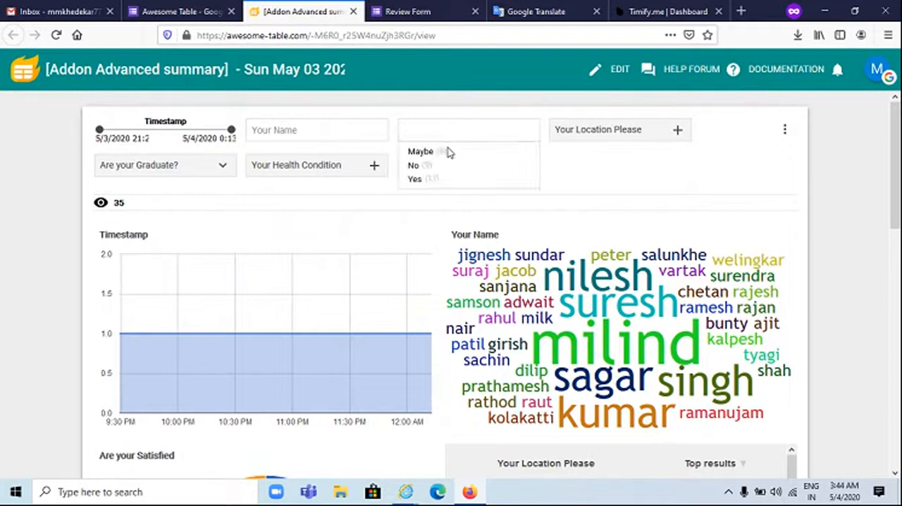
pyautogui.click(429, 179)
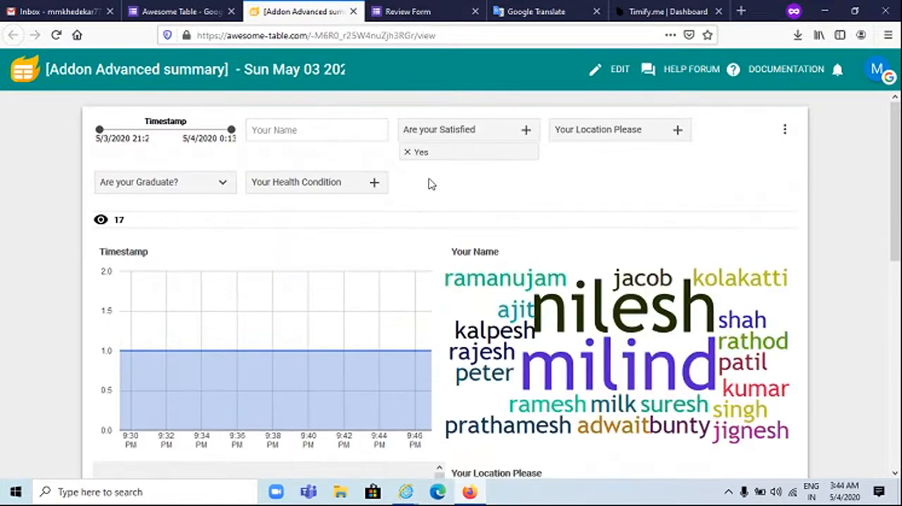
pyautogui.click(572, 131)
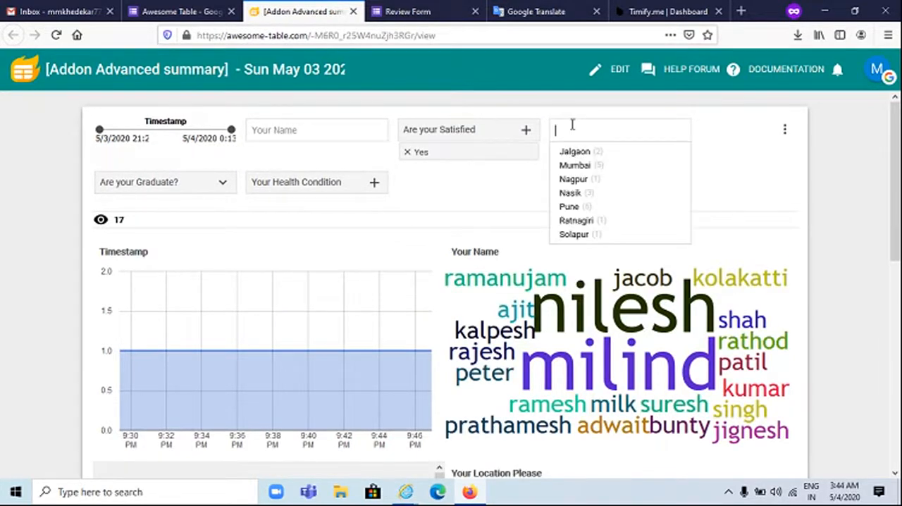
pyautogui.click(581, 166)
pyautogui.scroll(-3, 539, 245)
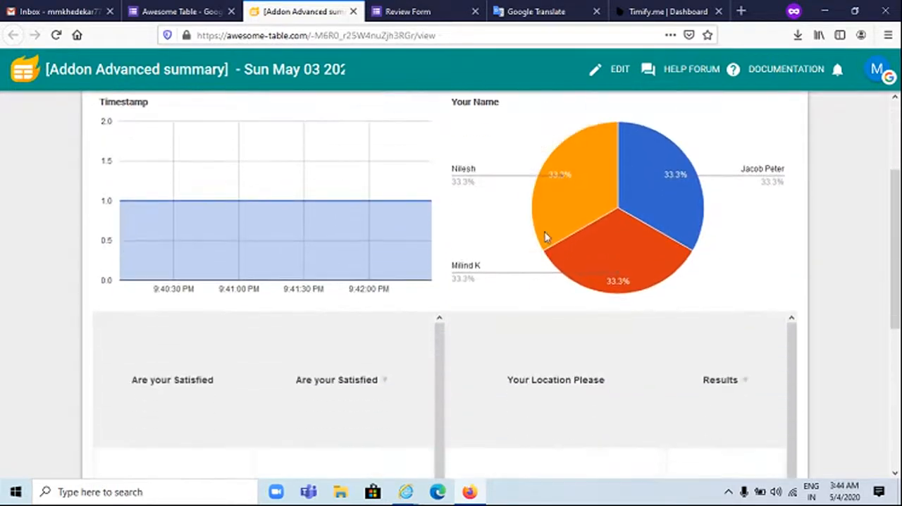
pyautogui.scroll(-3, 622, 269)
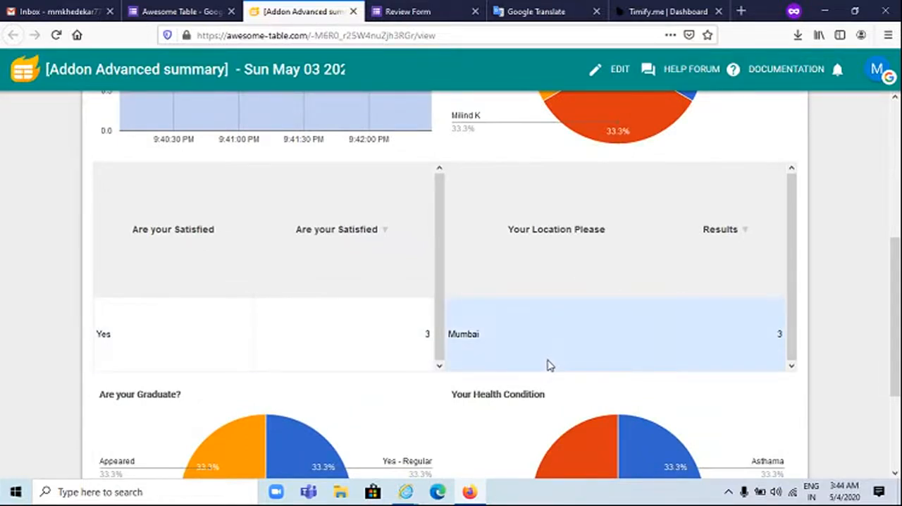
pyautogui.moveTo(894, 282); pyautogui.dragTo(896, 74)
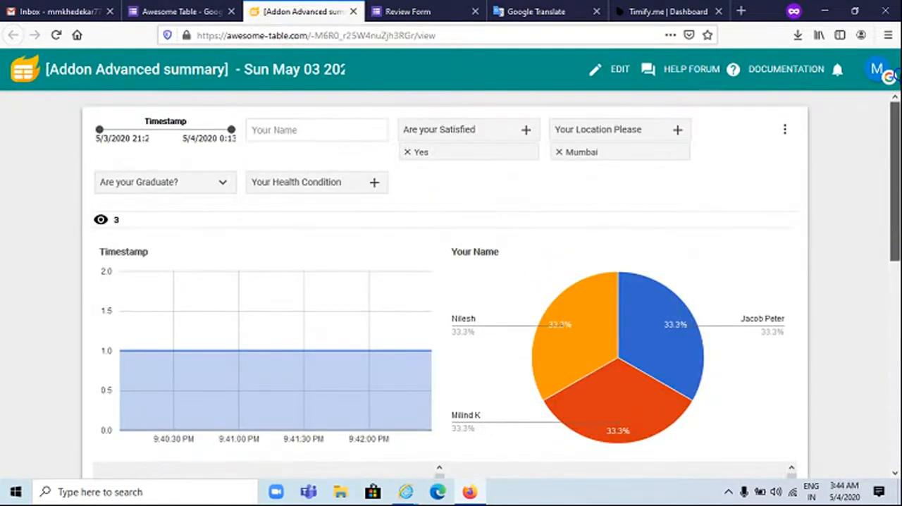
# Clear the Mumbai location filter, filter the location by both Pune and Mumbai, and check the charts
pyautogui.click(559, 152)
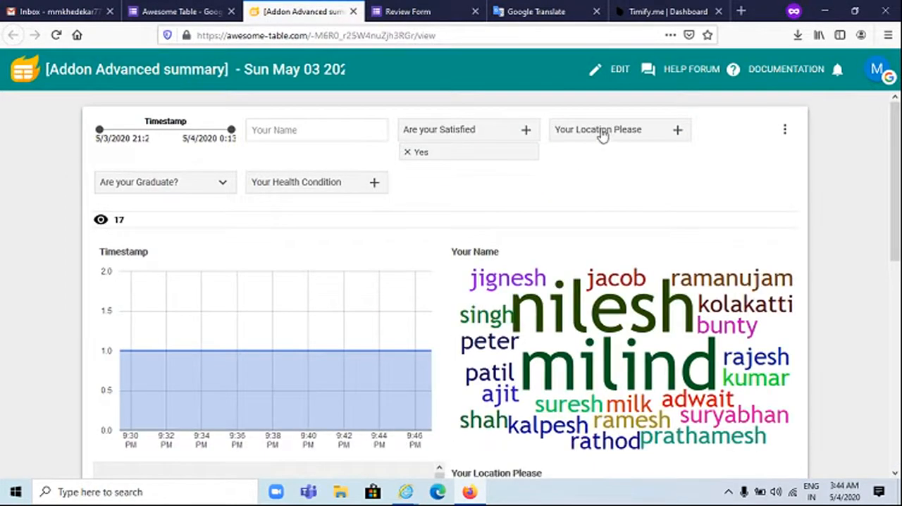
pyautogui.click(602, 137)
pyautogui.click(571, 205)
pyautogui.click(588, 136)
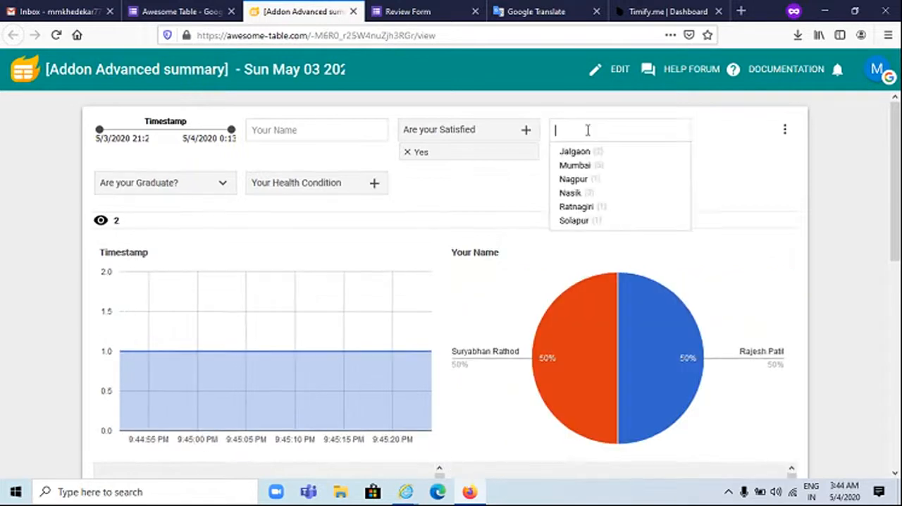
pyautogui.click(585, 166)
pyautogui.scroll(-3, 581, 295)
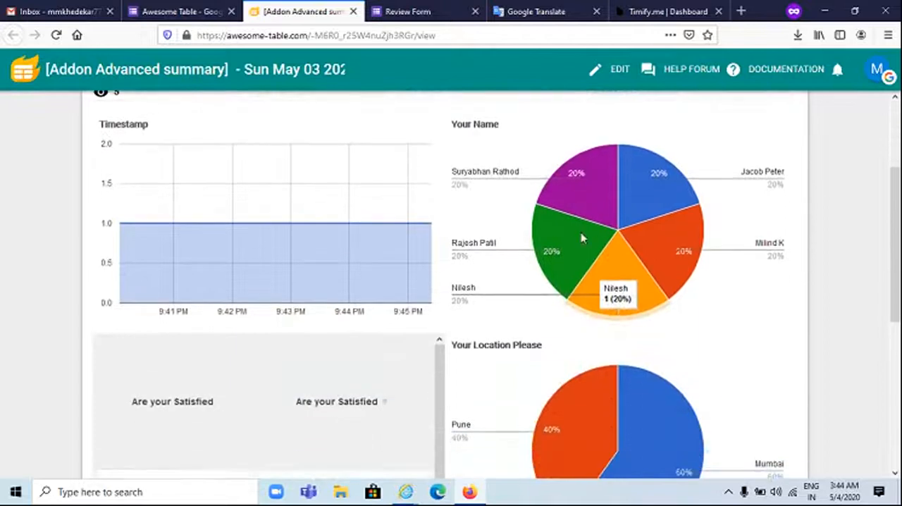
pyautogui.scroll(3, 619, 233)
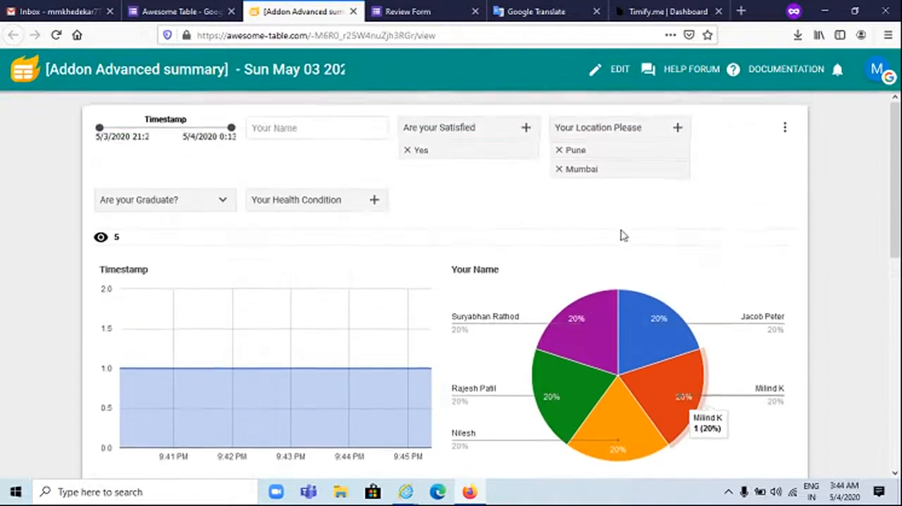
# Add Maybe to the "Are your Satisfied" filter and review the updated satisfaction and location charts
pyautogui.click(439, 134)
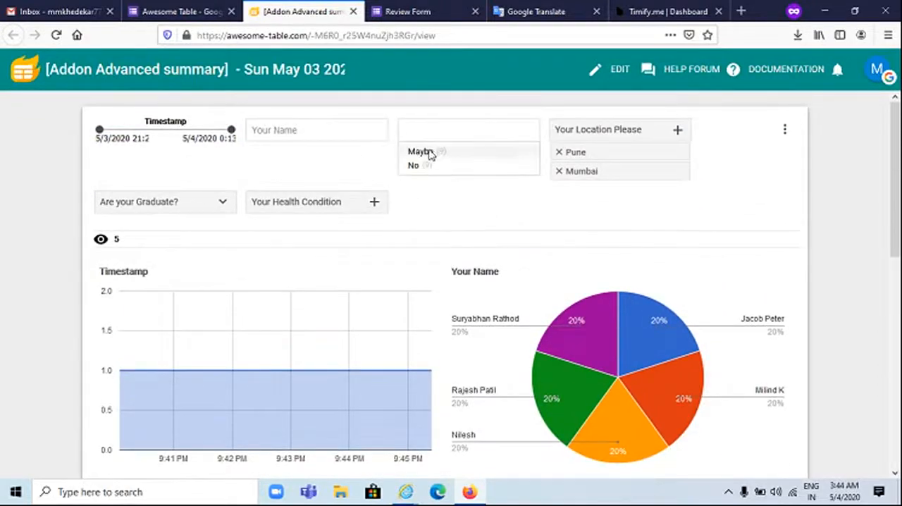
pyautogui.click(422, 152)
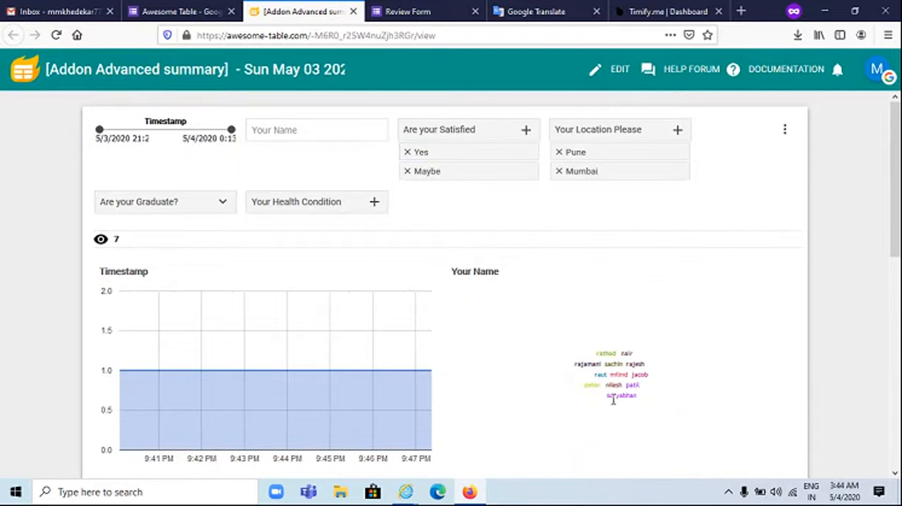
pyautogui.scroll(-4, 612, 399)
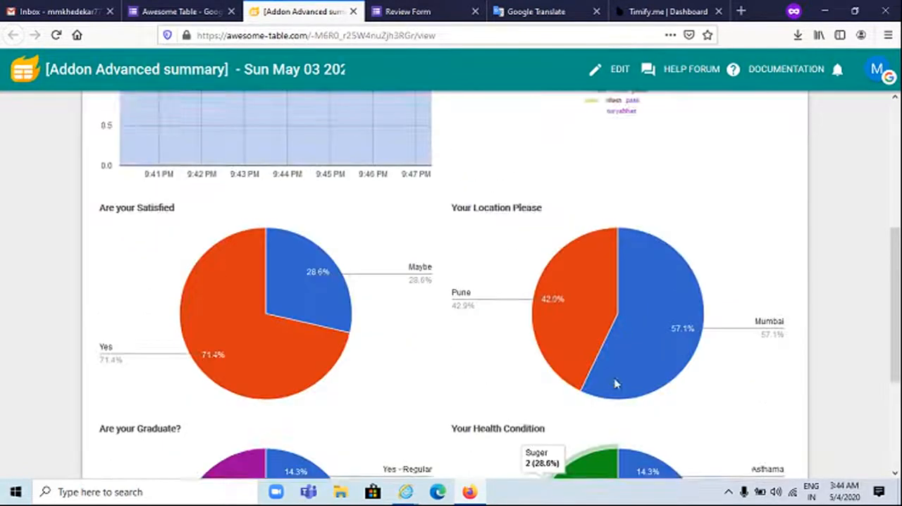
pyautogui.scroll(5, 614, 383)
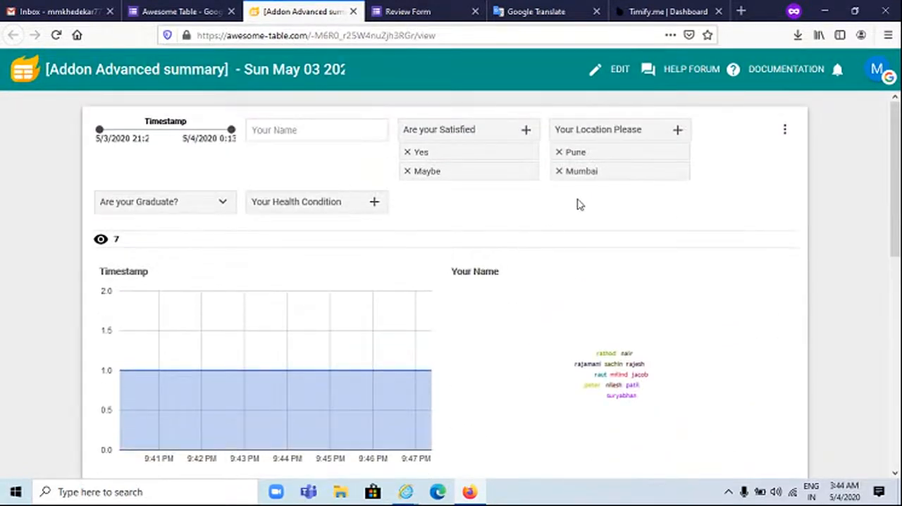
# Close the summary report and dismiss the Advanced Summary add-on in the form editor
pyautogui.click(353, 11)
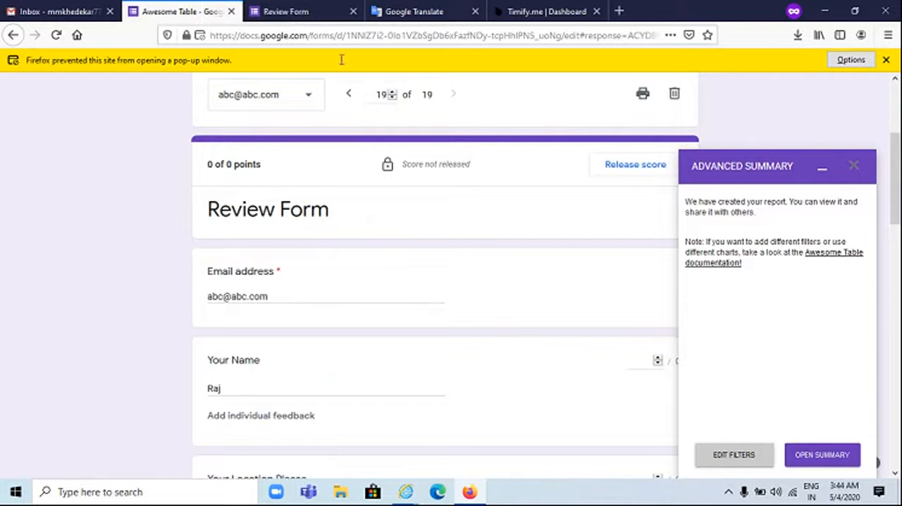
pyautogui.click(854, 166)
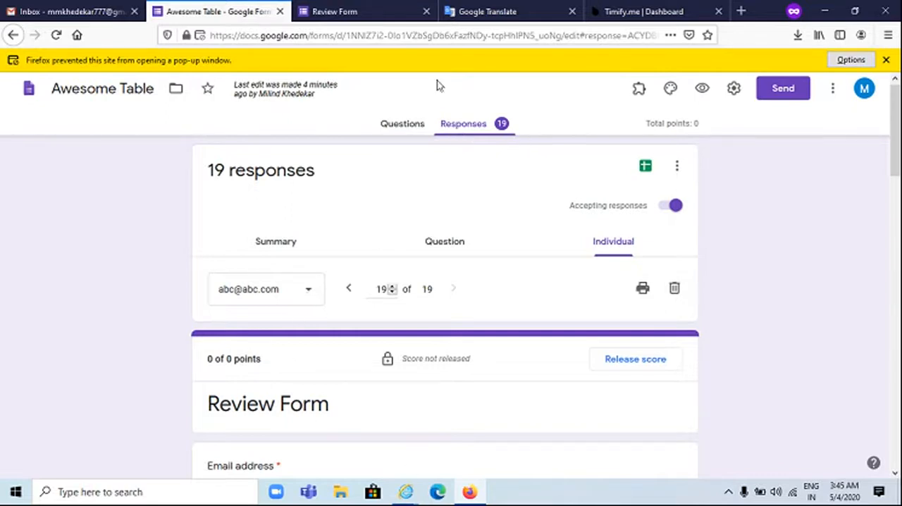
# Open the Email Notifications for Google Forms add-on to check its available options, and close its dialog
pyautogui.click(638, 88)
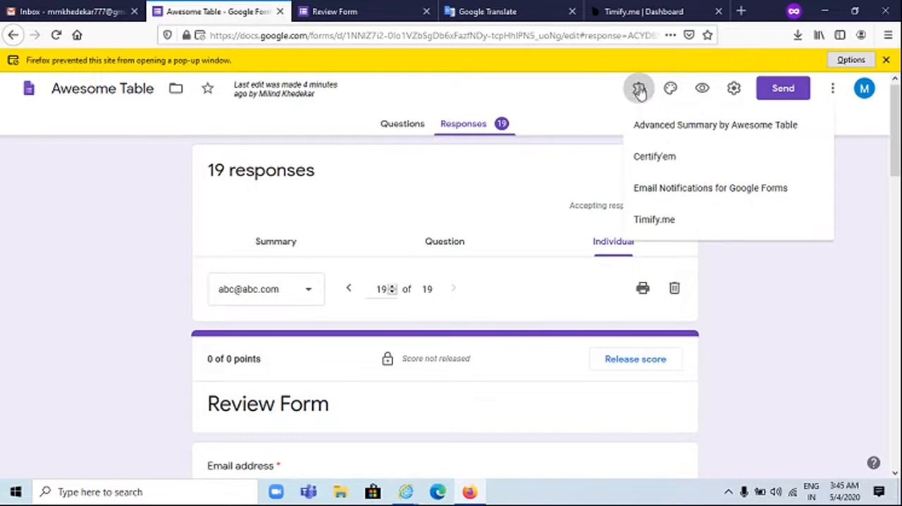
pyautogui.click(694, 189)
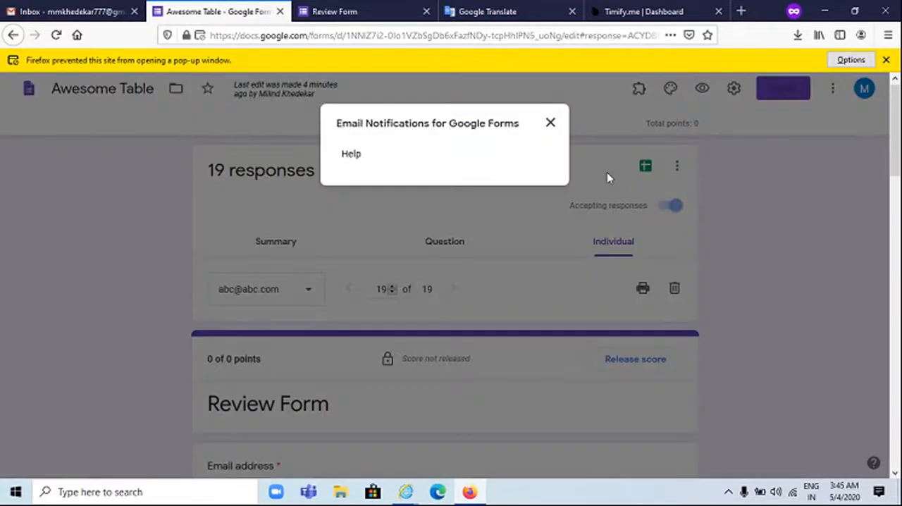
pyautogui.click(550, 123)
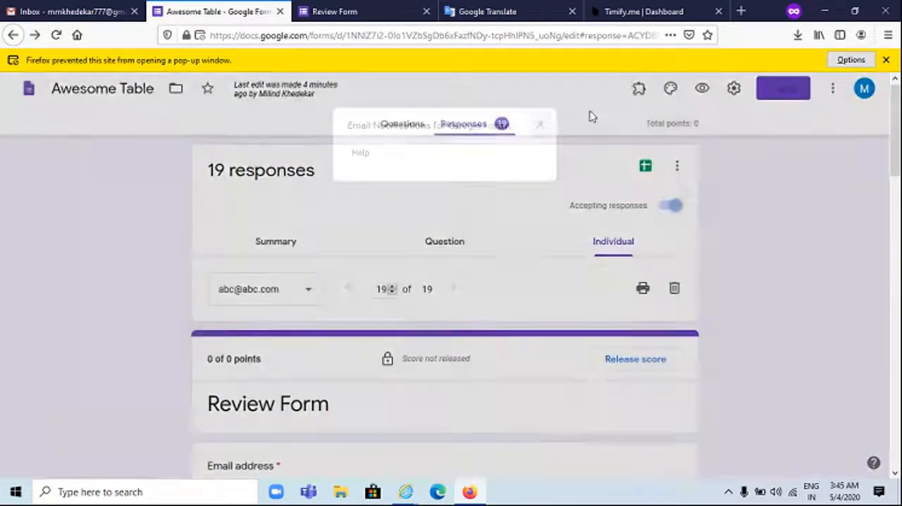
pyautogui.click(641, 95)
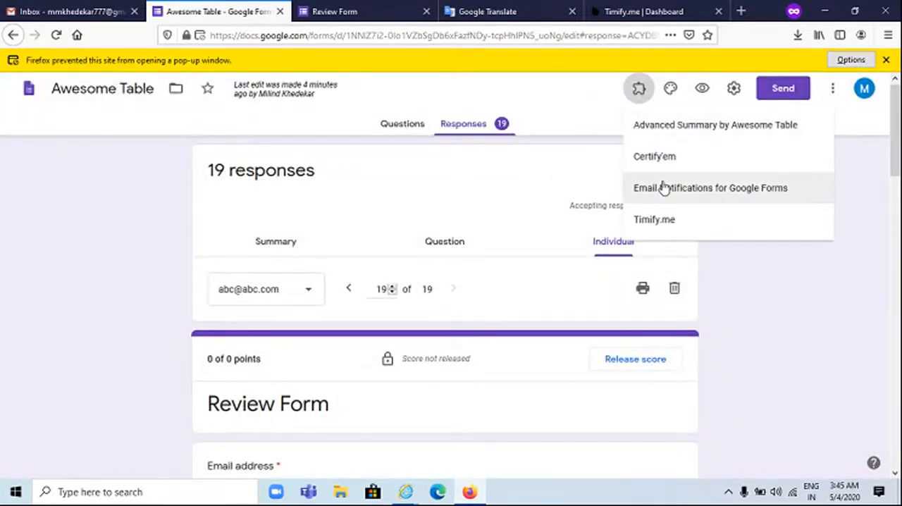
pyautogui.click(661, 187)
pyautogui.click(550, 123)
pyautogui.click(637, 90)
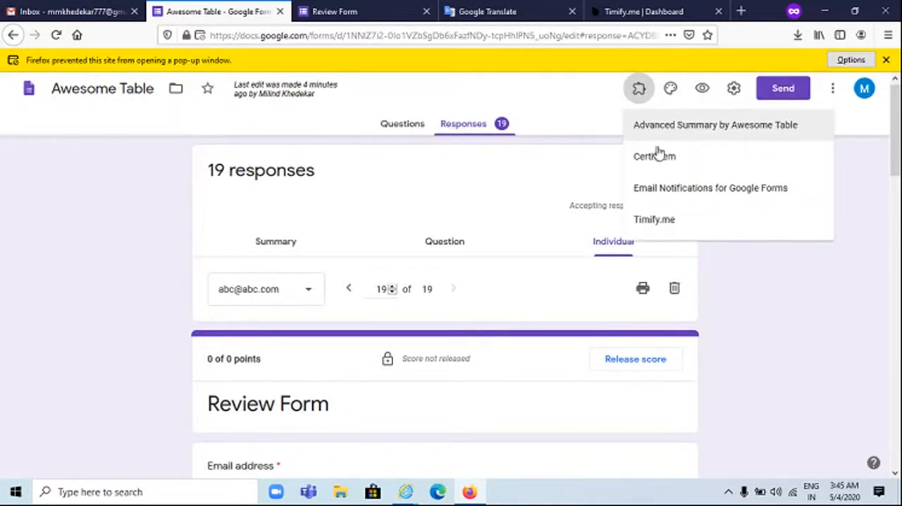
pyautogui.click(556, 34)
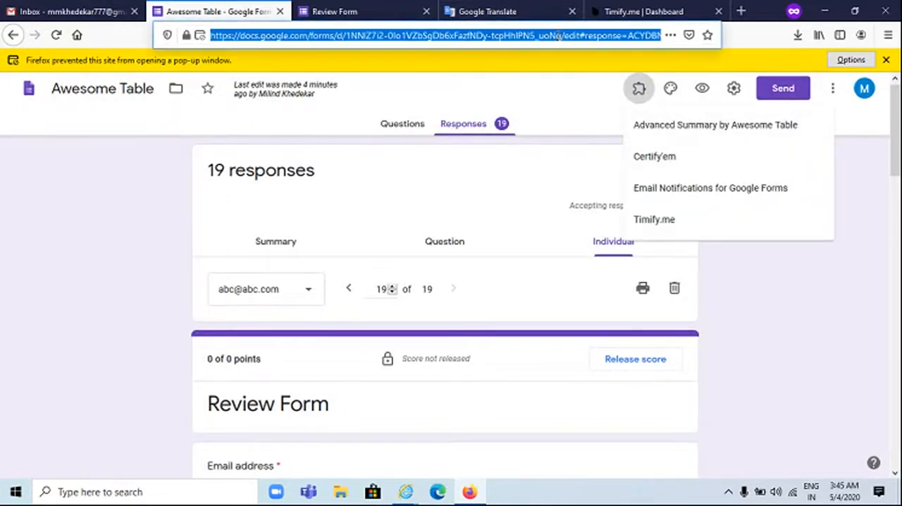
pyautogui.click(556, 33)
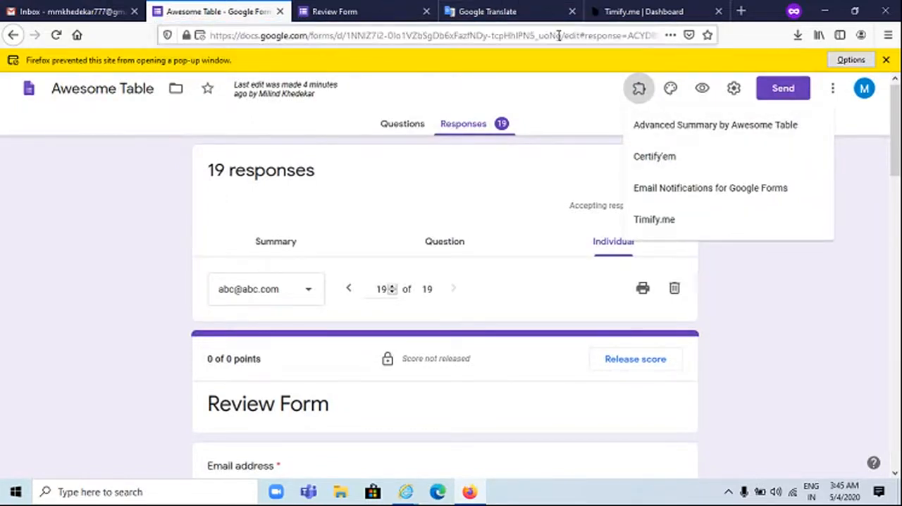
pyautogui.click(638, 90)
pyautogui.click(638, 90)
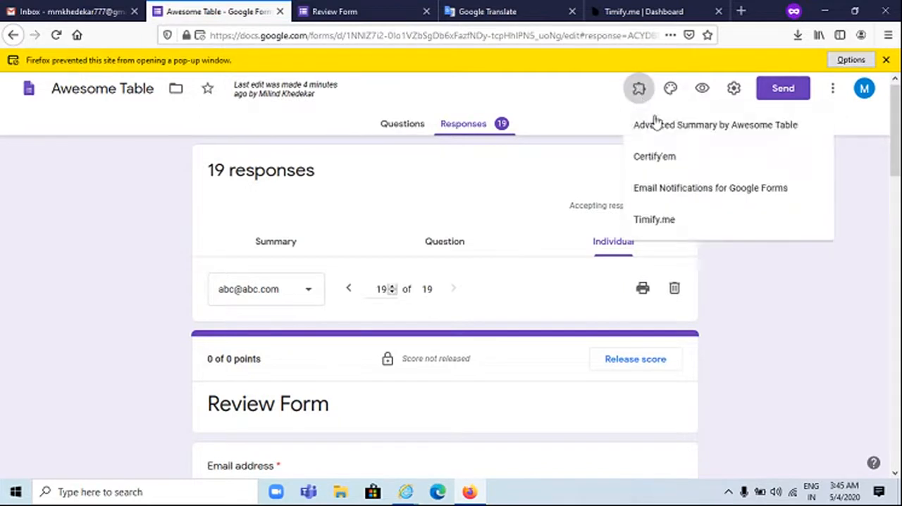
pyautogui.click(666, 188)
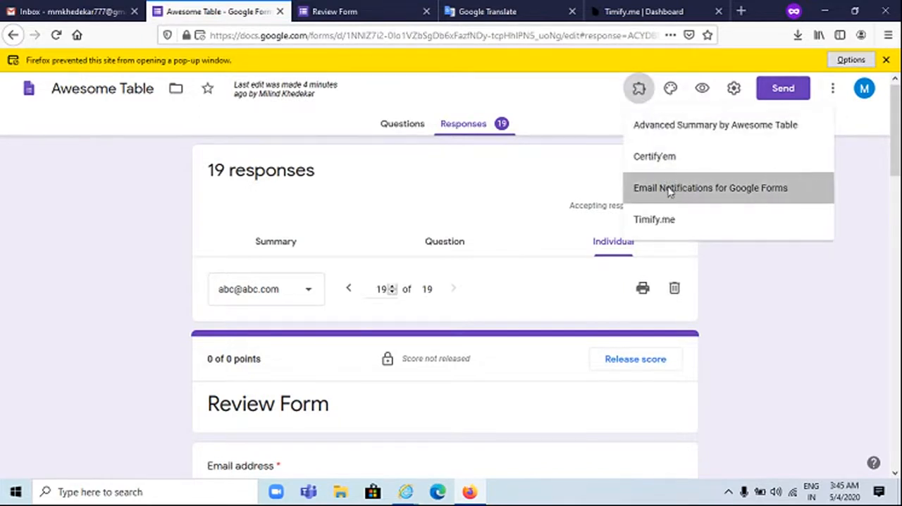
pyautogui.click(550, 124)
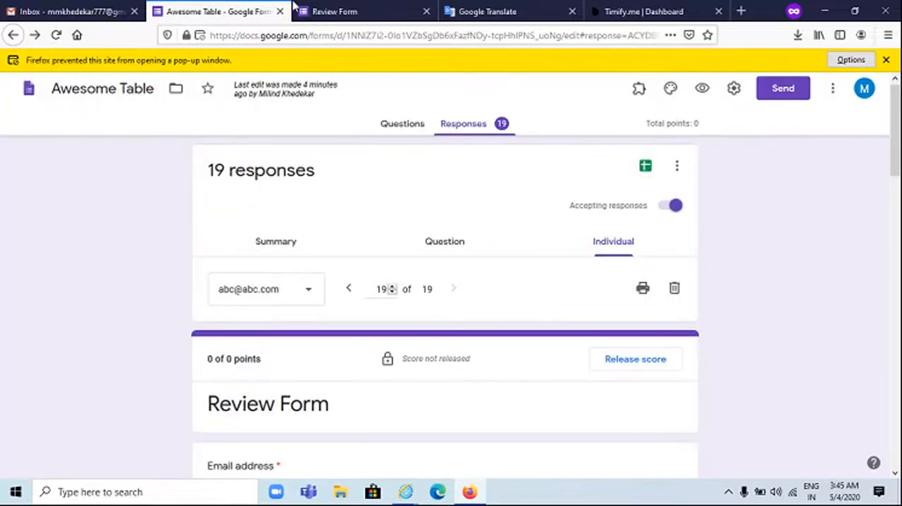
# Switch to the submitted Review Form's confirmation page
pyautogui.click(362, 12)
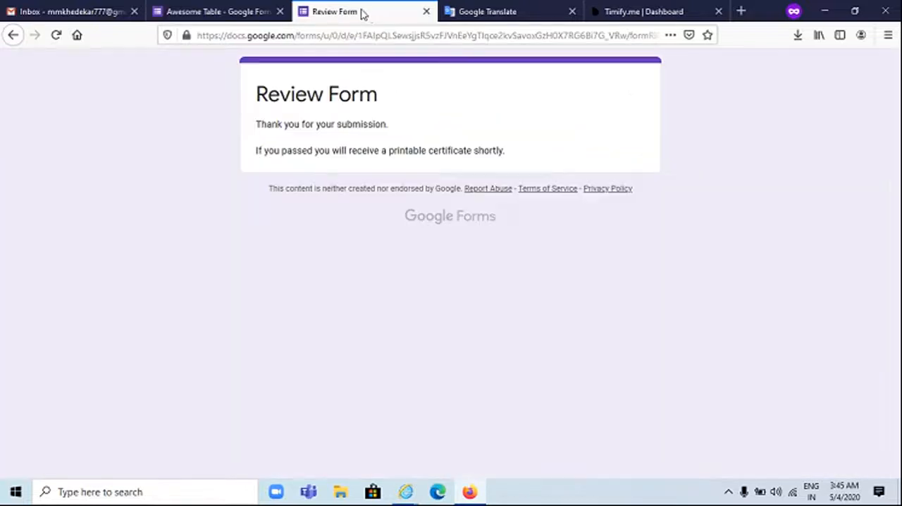
# Close the Review Form confirmation page and open the "WorkFlow & Timer" form from the Google Forms home page
pyautogui.click(427, 12)
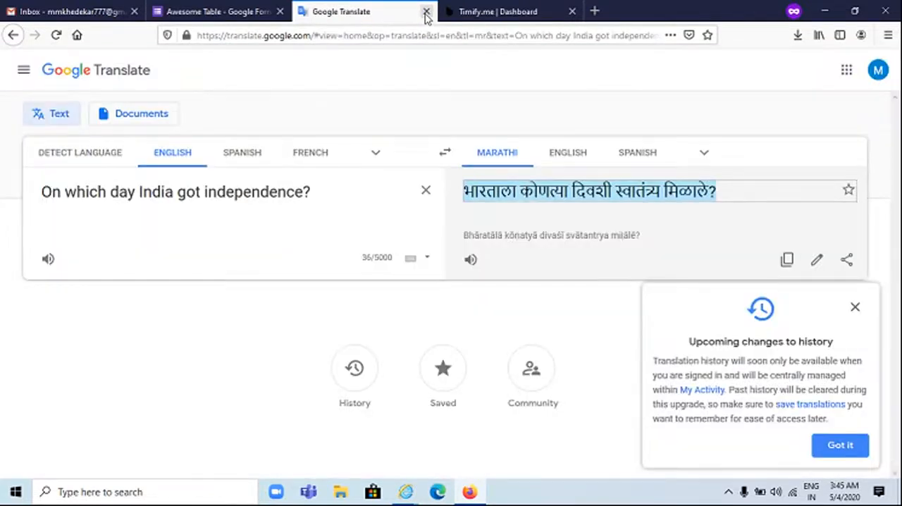
pyautogui.click(203, 11)
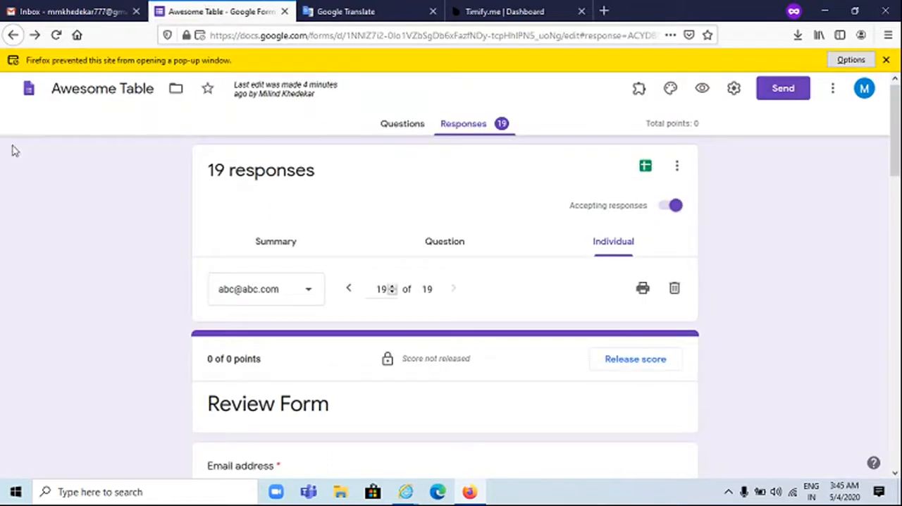
pyautogui.click(28, 88)
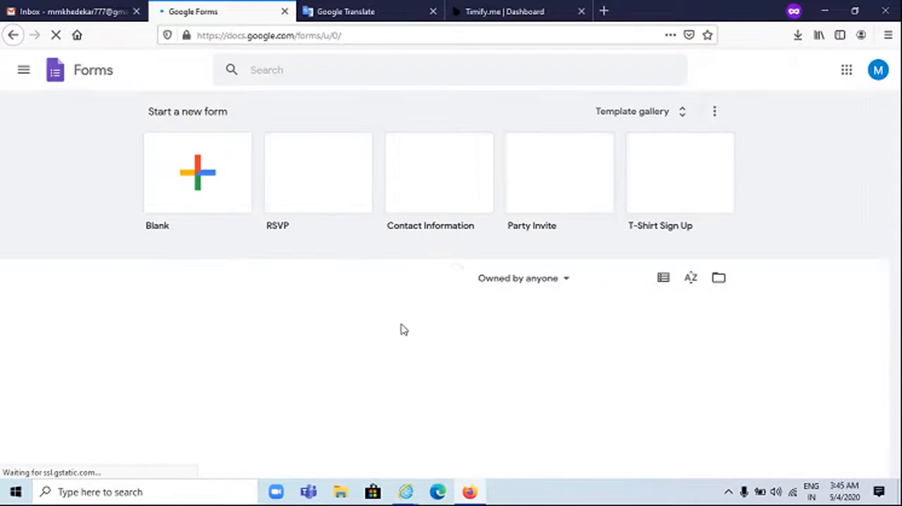
pyautogui.scroll(-2, 397, 346)
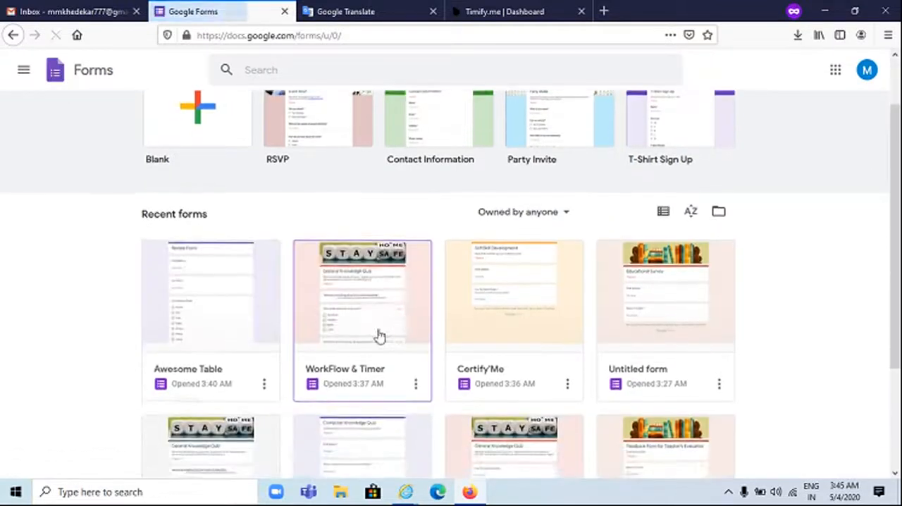
pyautogui.click(365, 317)
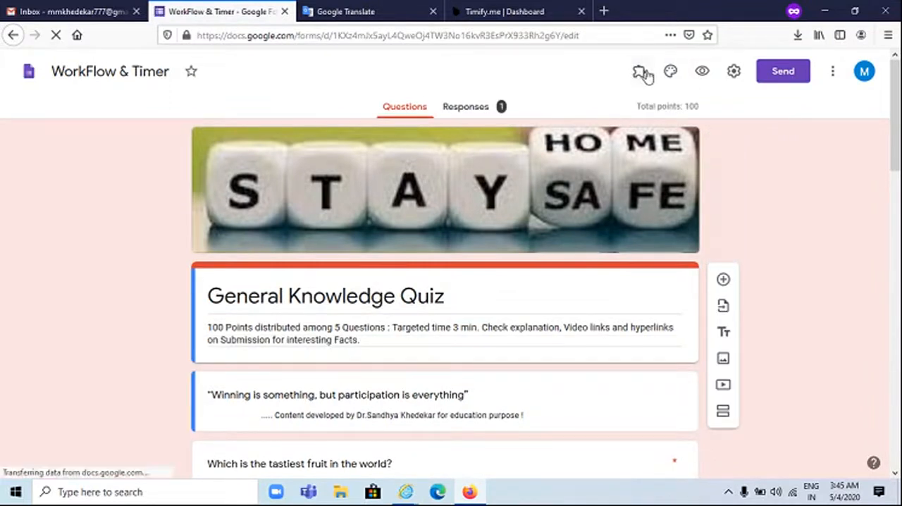
# Try twice to open the full Email Notifications for Google Forms options, closing the dialog and reloading the form each time
pyautogui.click(641, 72)
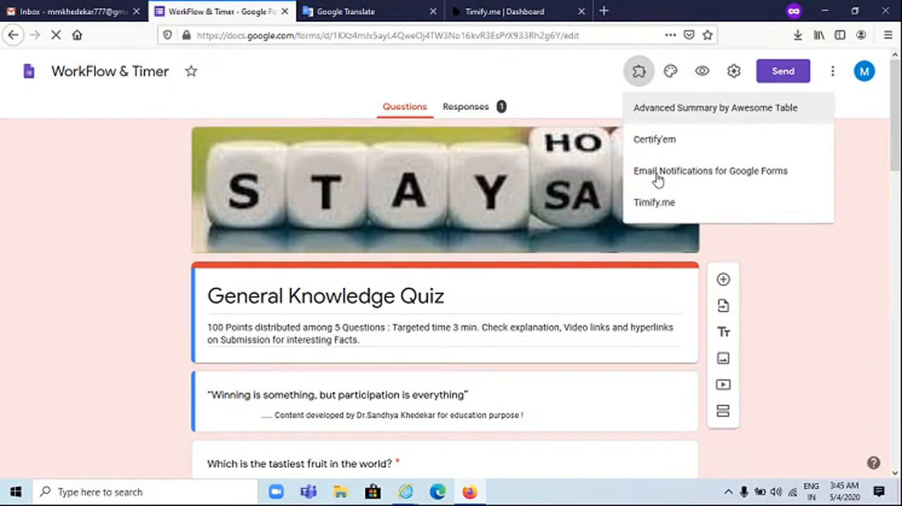
pyautogui.click(657, 180)
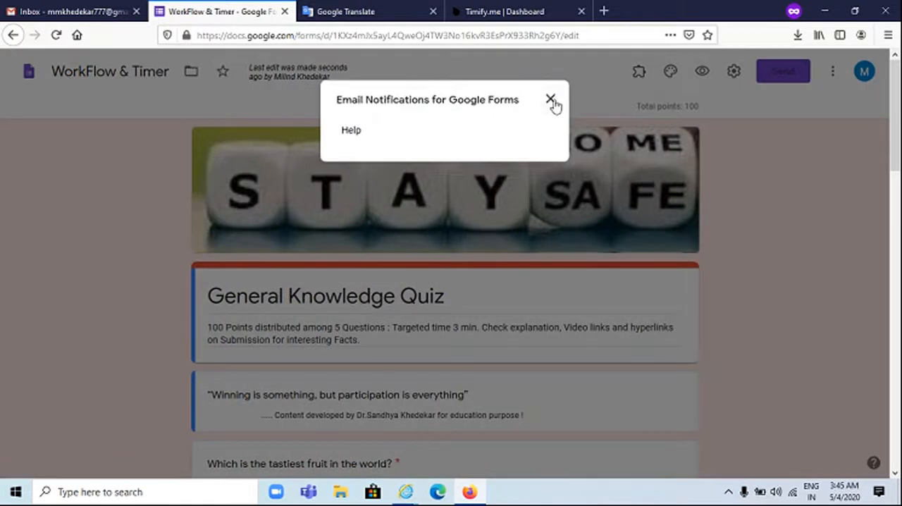
pyautogui.click(551, 100)
pyautogui.click(416, 35)
pyautogui.press('Return')
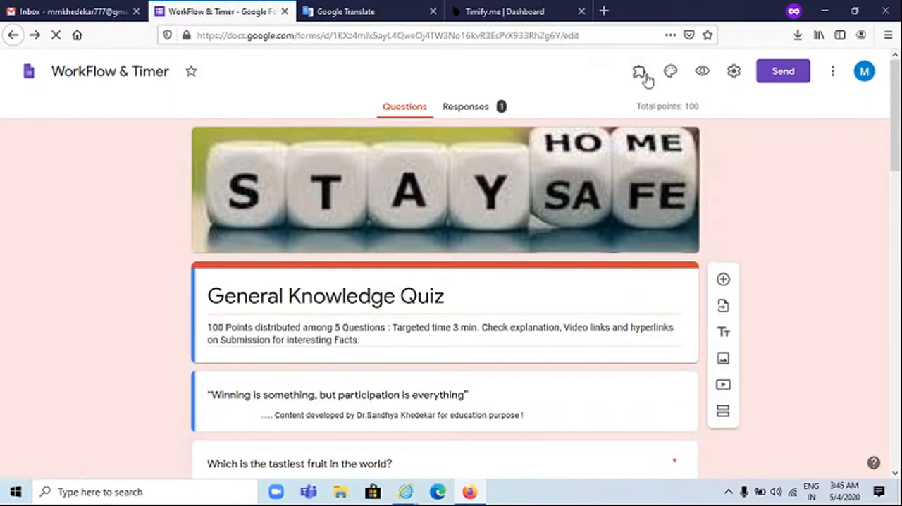
pyautogui.click(641, 74)
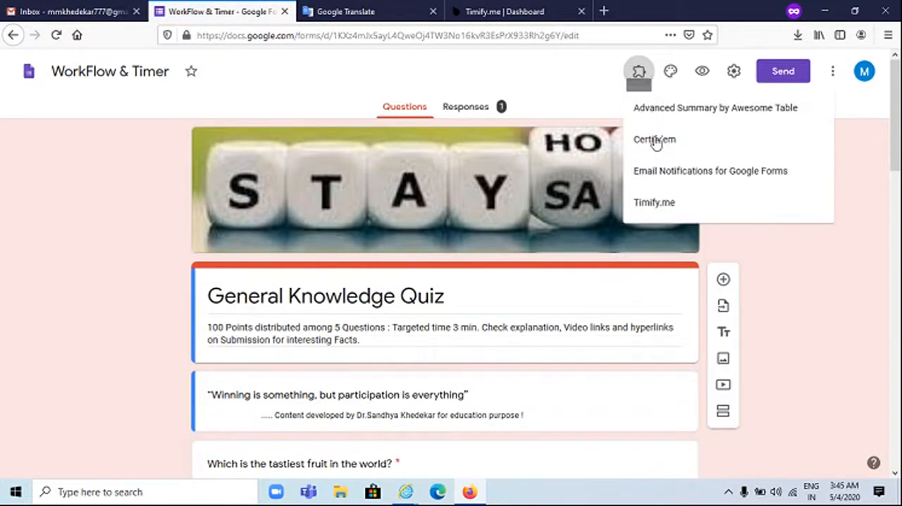
pyautogui.click(666, 182)
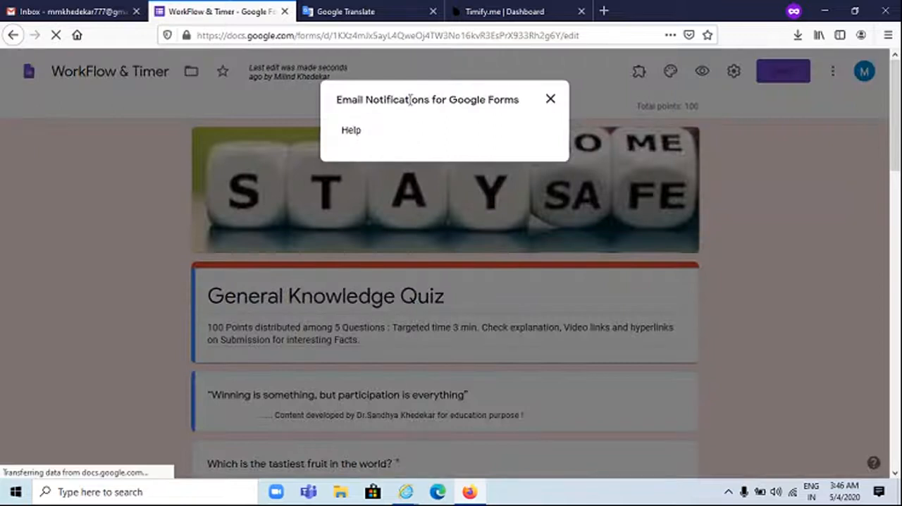
pyautogui.click(551, 99)
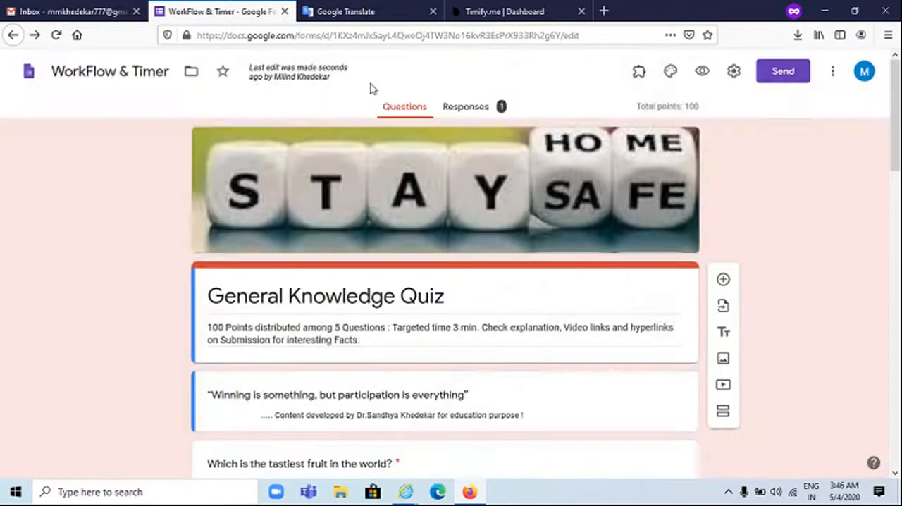
pyautogui.click(399, 34)
pyautogui.press('Return')
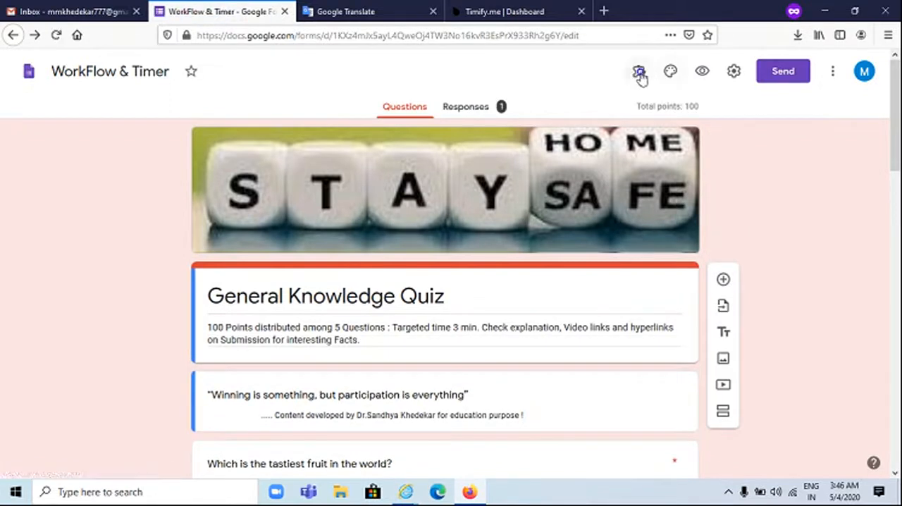
# Open the Email Notifications for Google Forms options and start creating an email notification rule
pyautogui.click(639, 73)
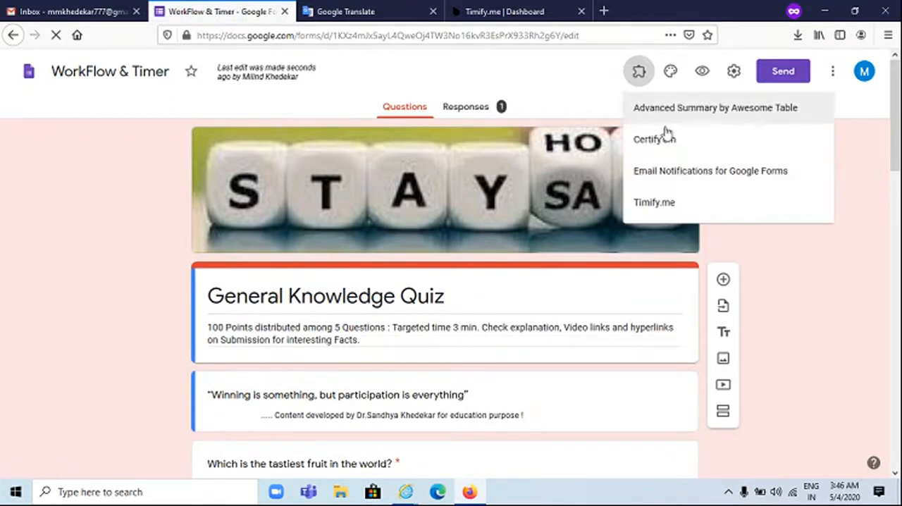
pyautogui.click(670, 178)
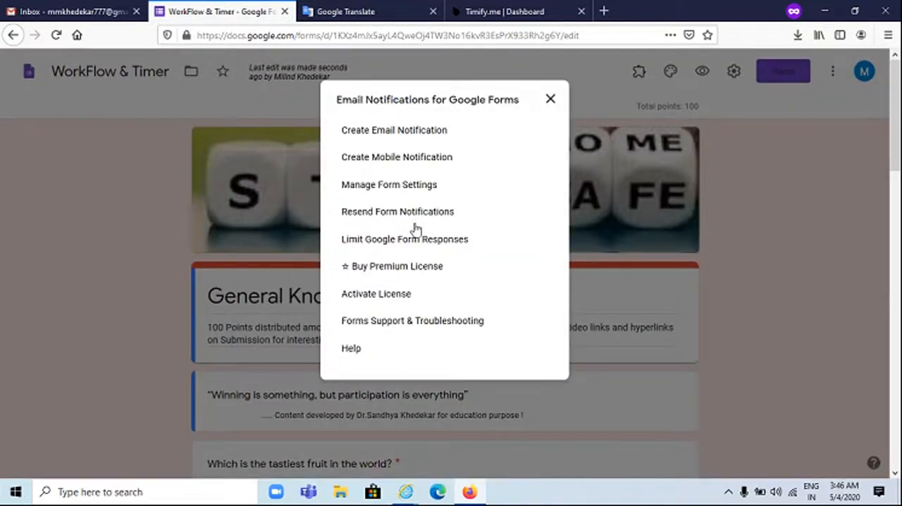
pyautogui.click(405, 134)
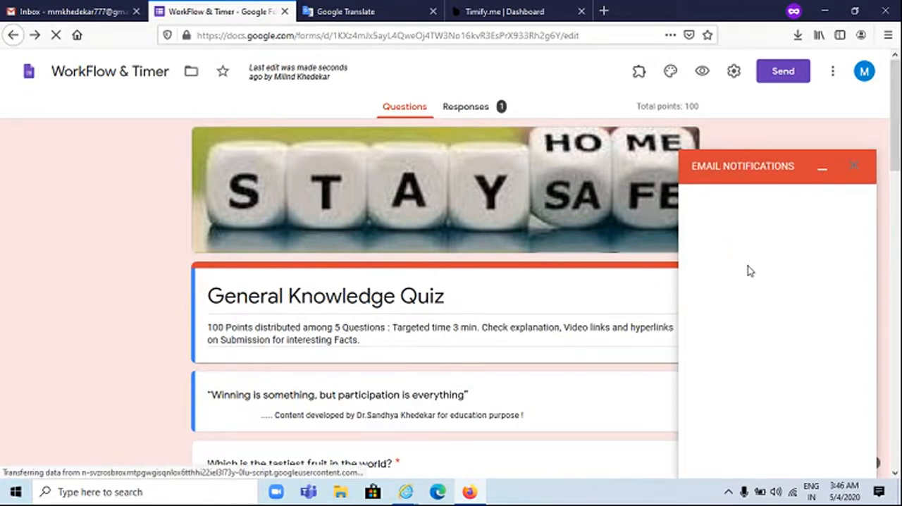
# Examine the notification rule's name, recipient, sender, template, submitter, PDF and branding settings, and close the rule without saving
pyautogui.click(710, 241)
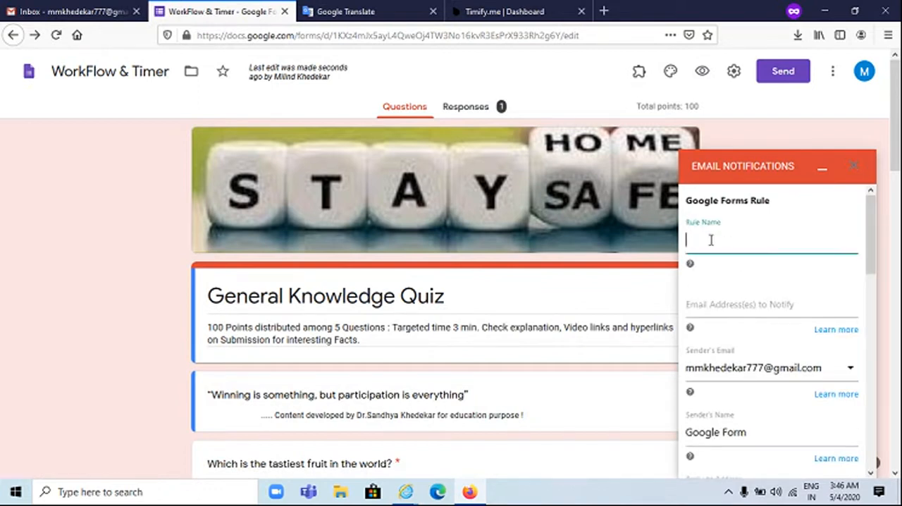
pyautogui.scroll(-3, 715, 246)
pyautogui.scroll(3, 717, 248)
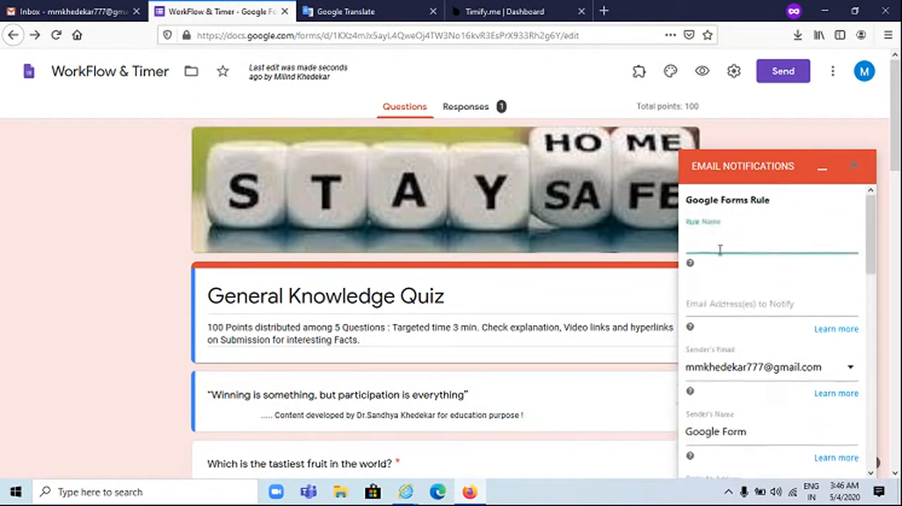
pyautogui.click(724, 301)
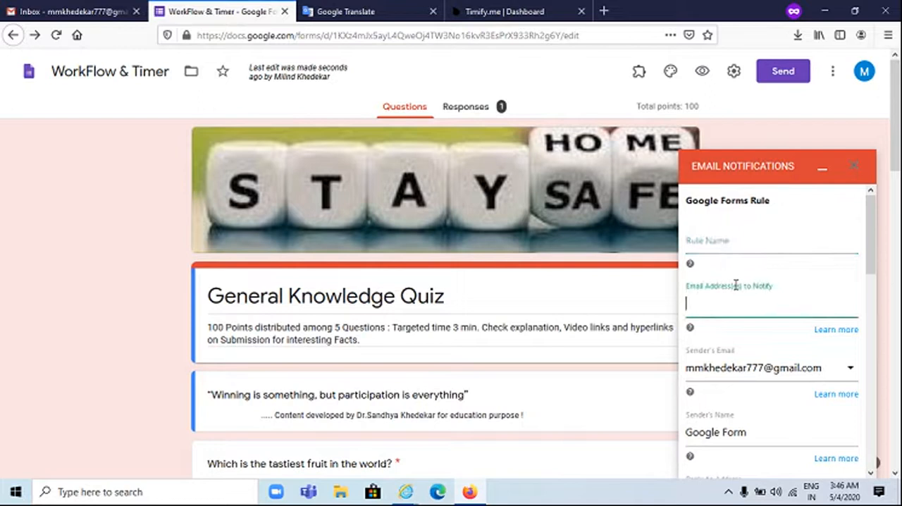
pyautogui.scroll(-2, 757, 290)
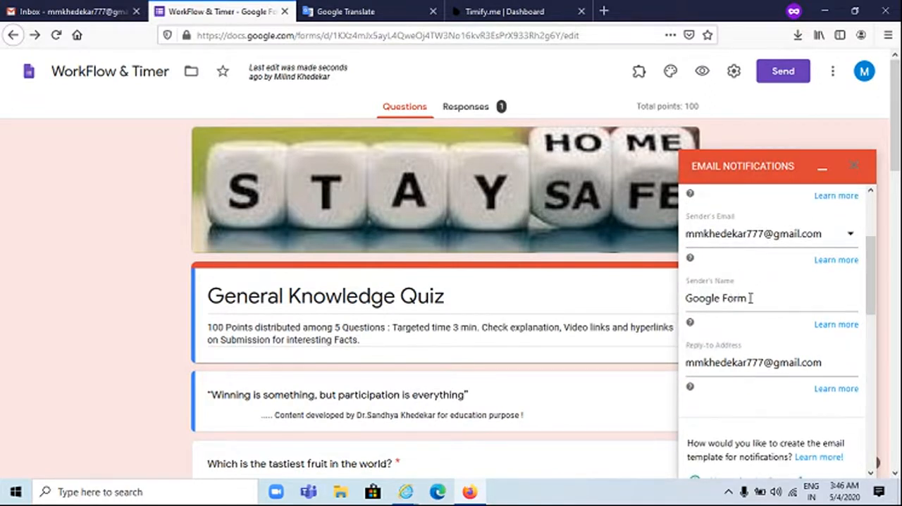
pyautogui.scroll(-1, 750, 298)
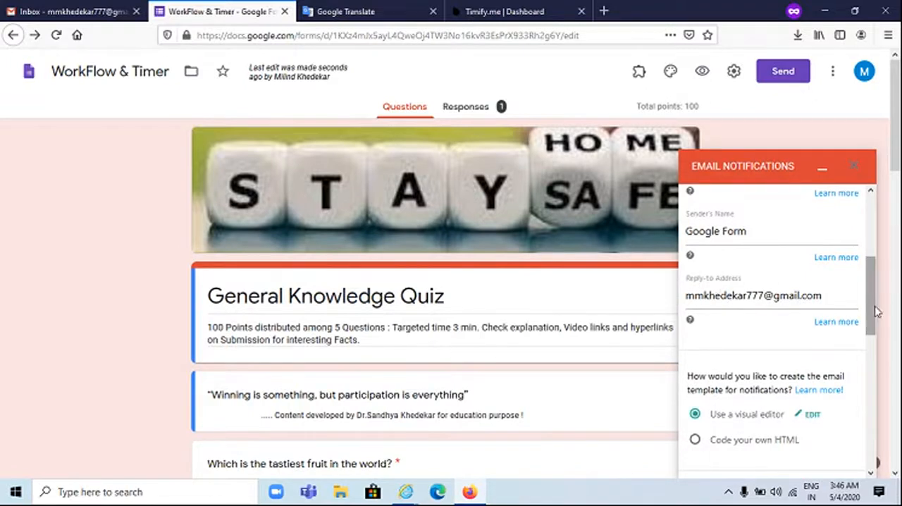
pyautogui.scroll(-2, 785, 345)
pyautogui.scroll(-5, 732, 305)
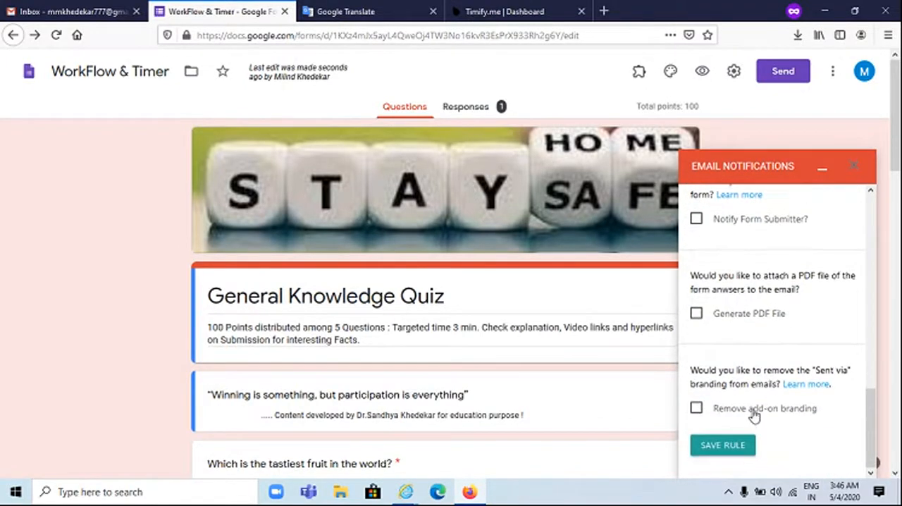
pyautogui.scroll(10, 753, 412)
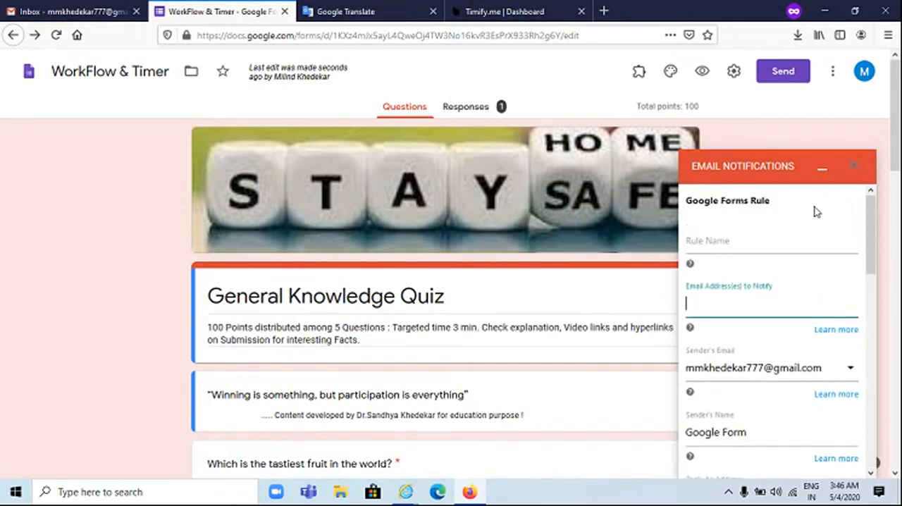
pyautogui.click(853, 169)
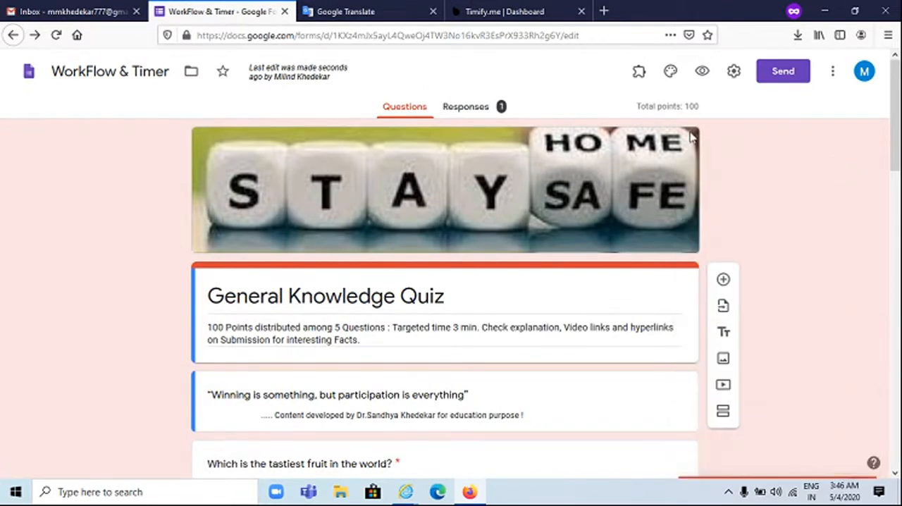
# Open the add-on's Limit Google Form Responses settings and set the form to open on 05/09/2020 at 11:00
pyautogui.click(638, 73)
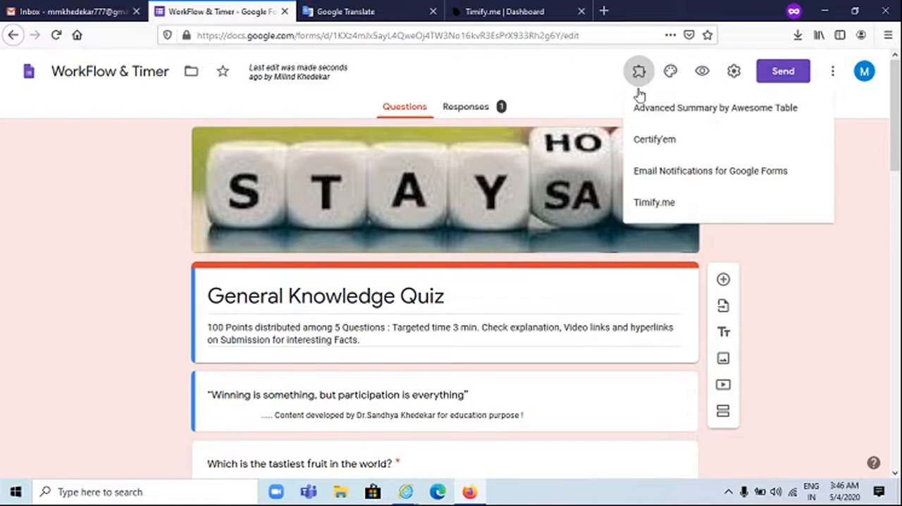
pyautogui.click(664, 169)
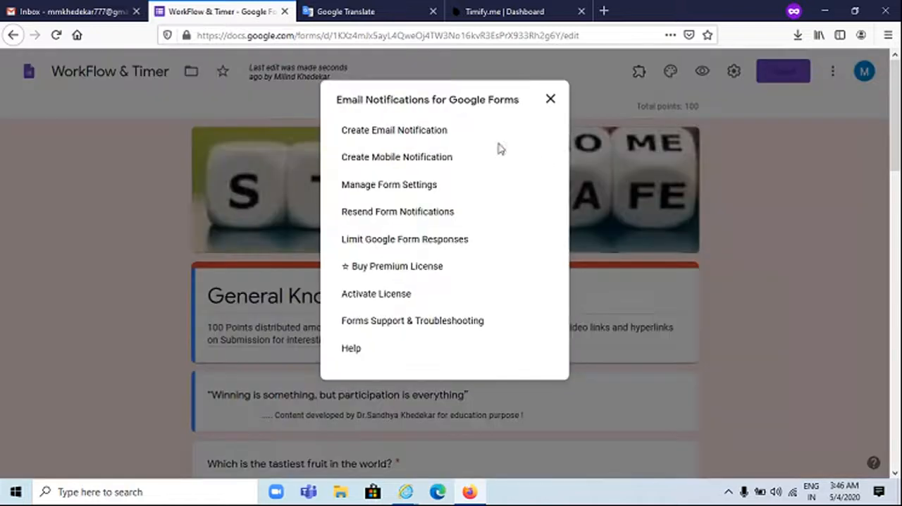
pyautogui.click(409, 240)
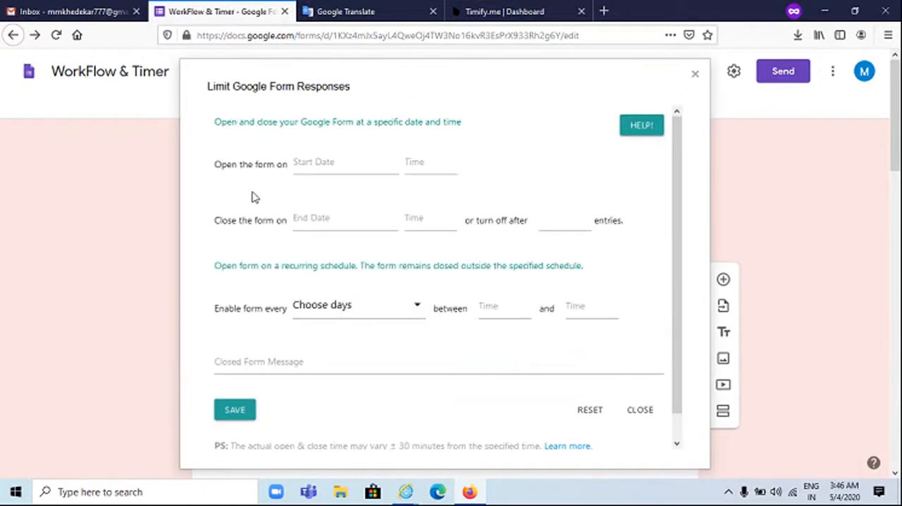
pyautogui.click(322, 163)
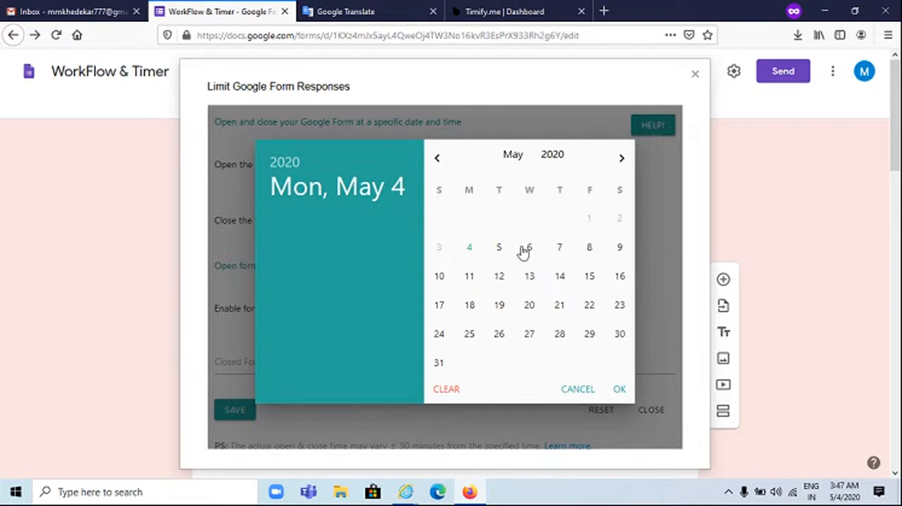
pyautogui.click(620, 251)
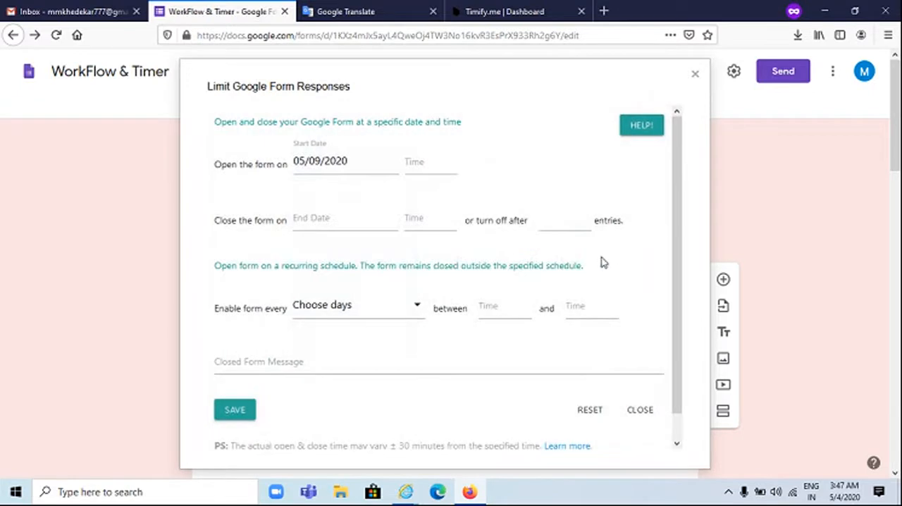
pyautogui.click(411, 166)
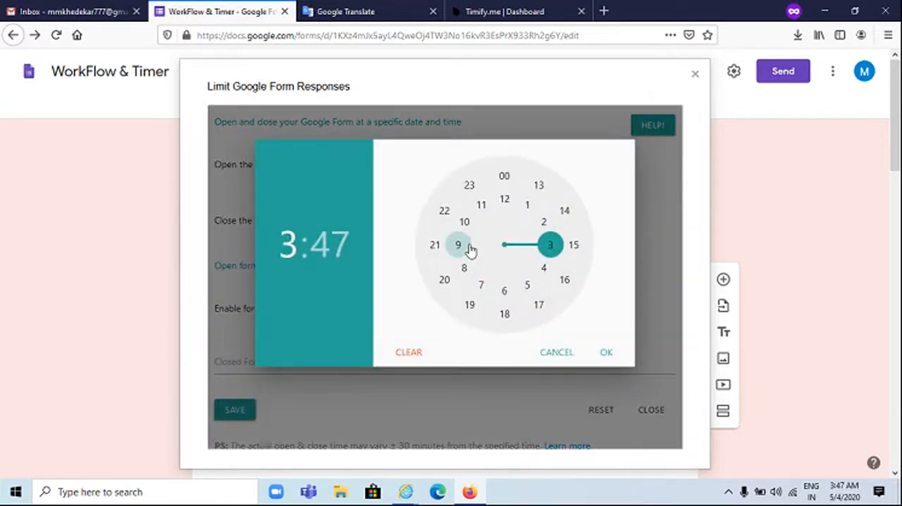
pyautogui.click(480, 205)
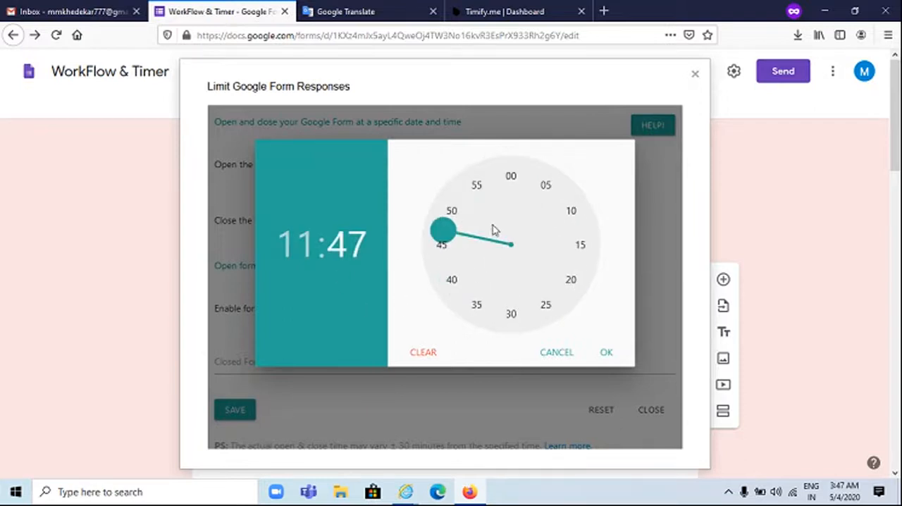
pyautogui.click(510, 180)
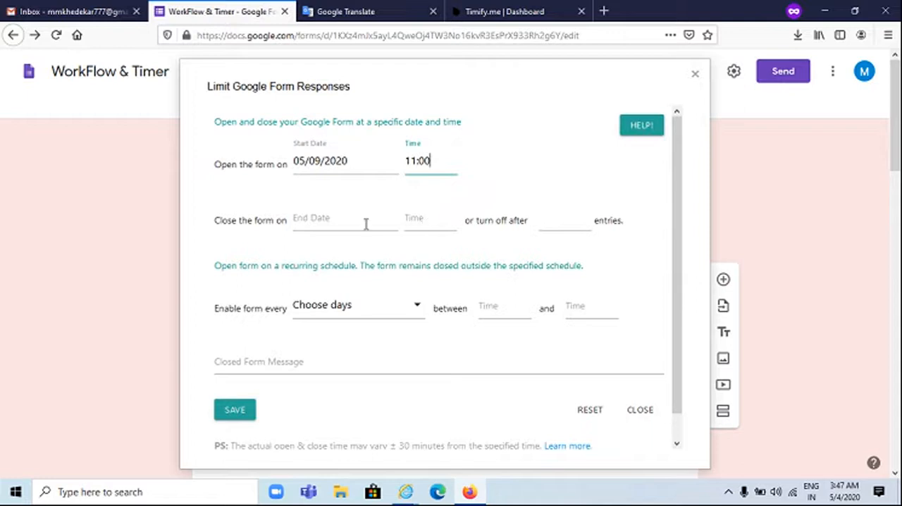
# Set the form to close on 05/09/2020 at 12:29
pyautogui.click(345, 217)
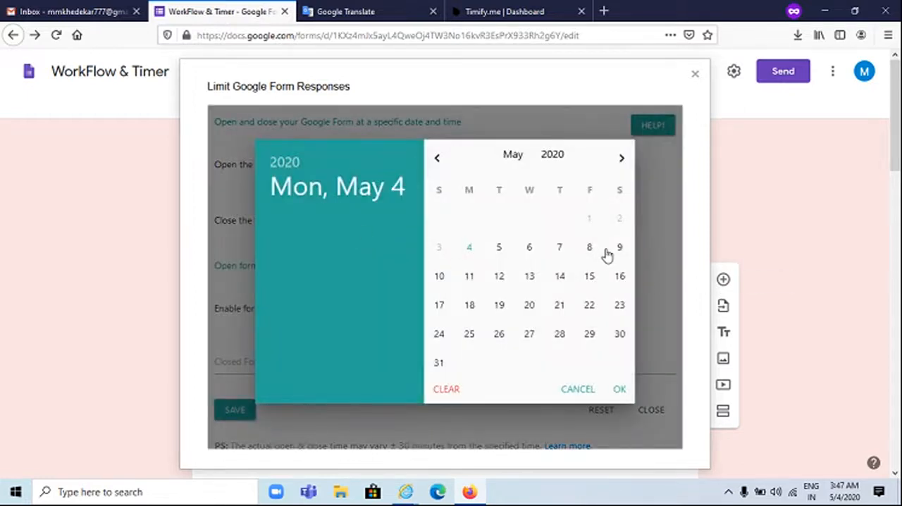
pyautogui.click(619, 250)
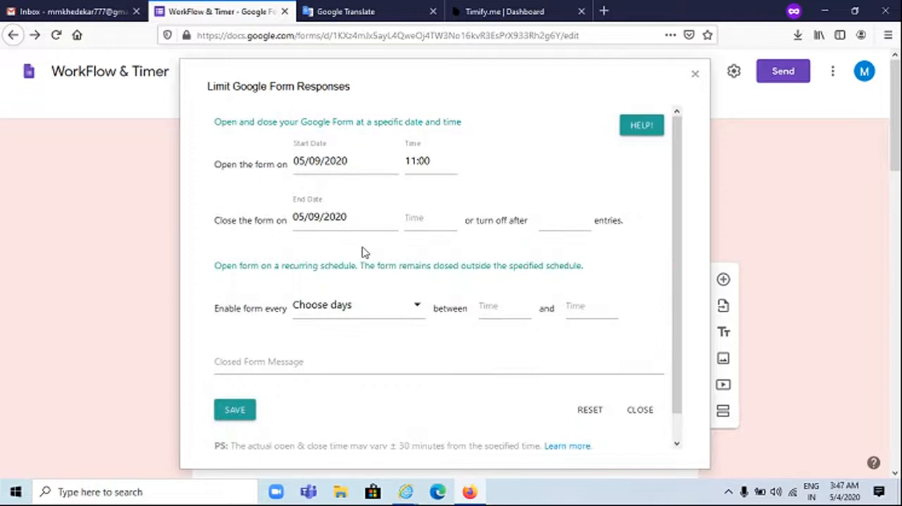
pyautogui.click(422, 218)
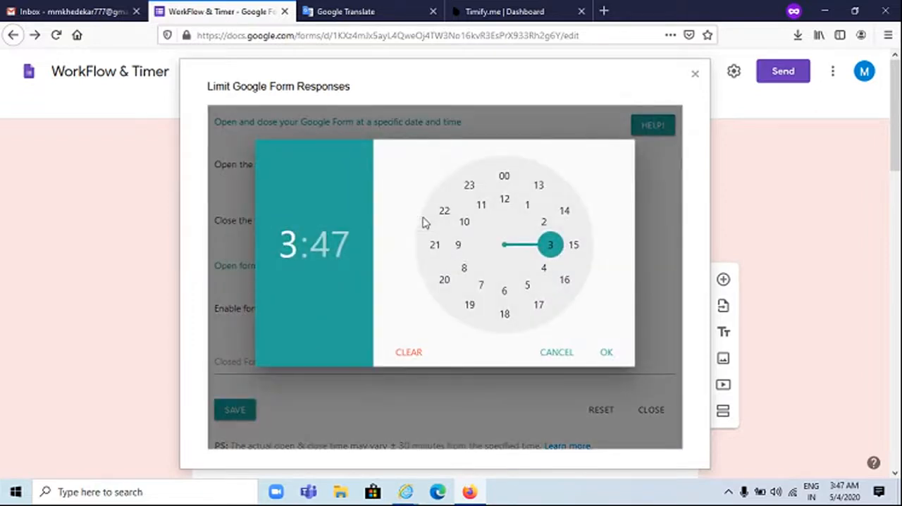
pyautogui.click(506, 205)
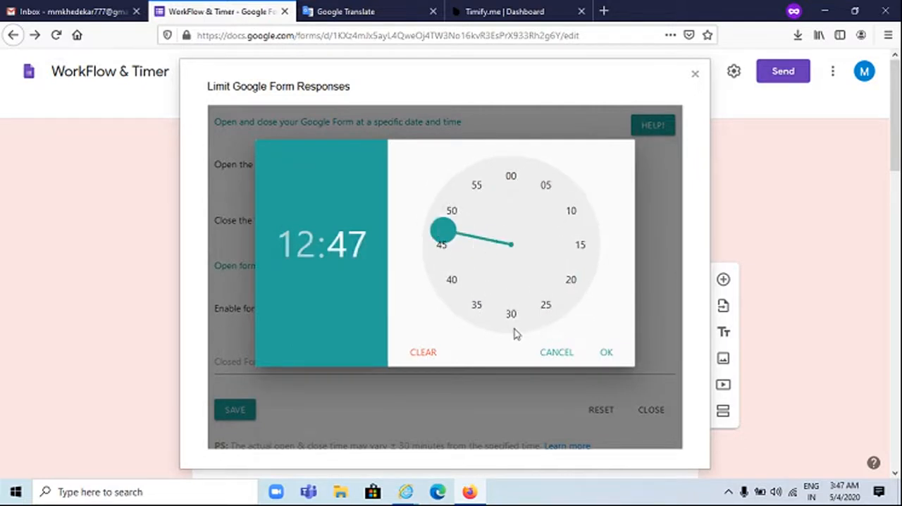
pyautogui.click(516, 318)
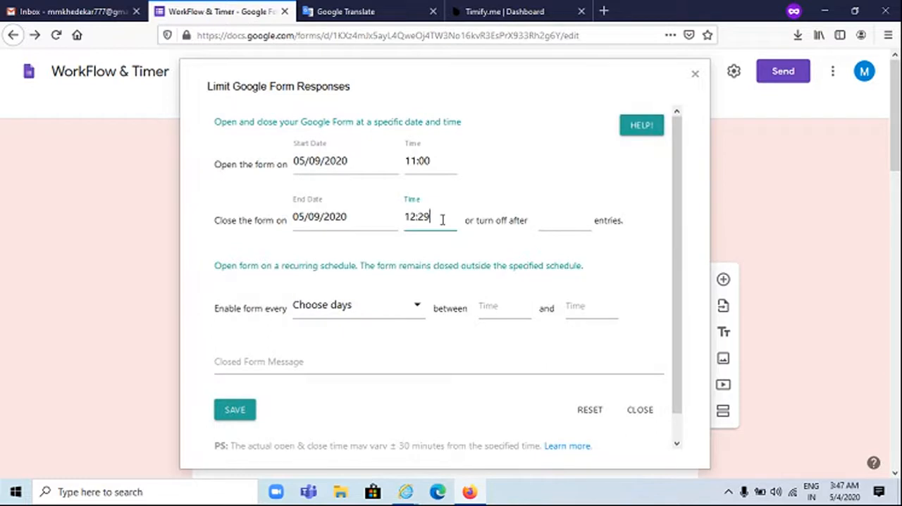
# Limit the form to 100 entries and change its closing date to 05/23/2020
pyautogui.click(564, 220)
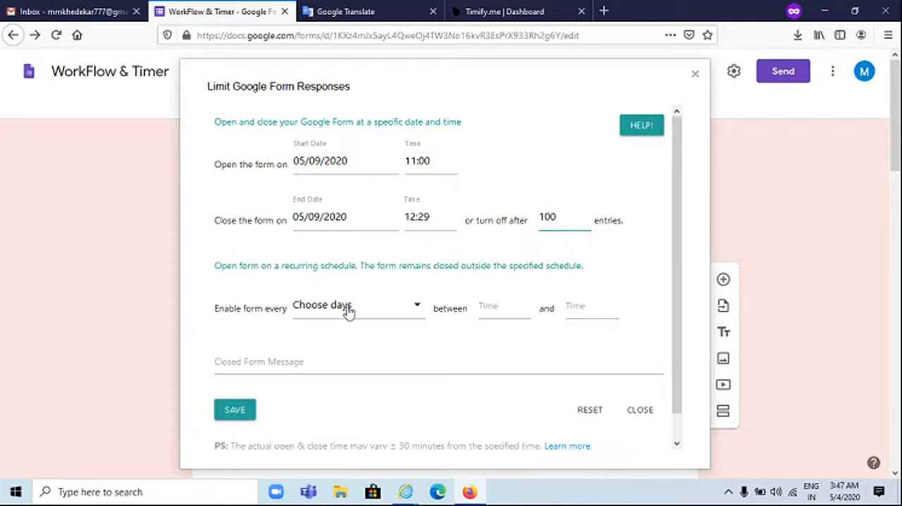
pyautogui.click(343, 218)
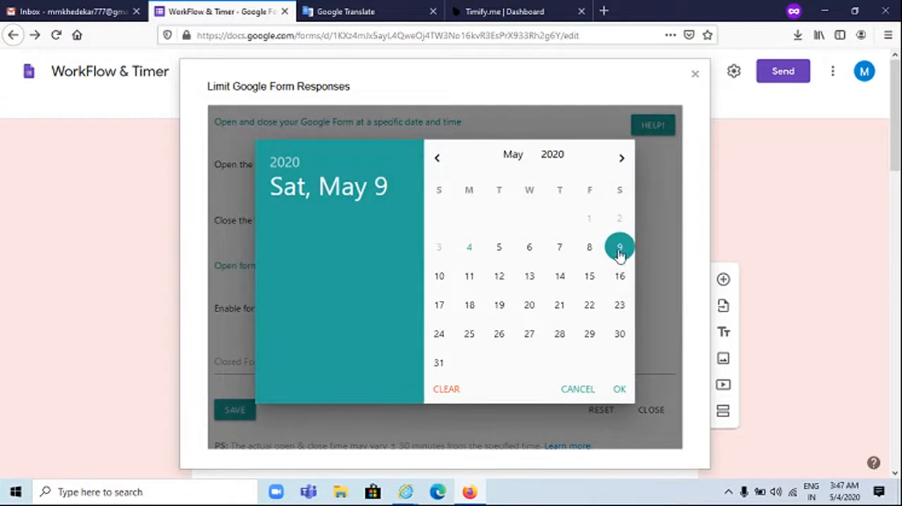
pyautogui.click(620, 311)
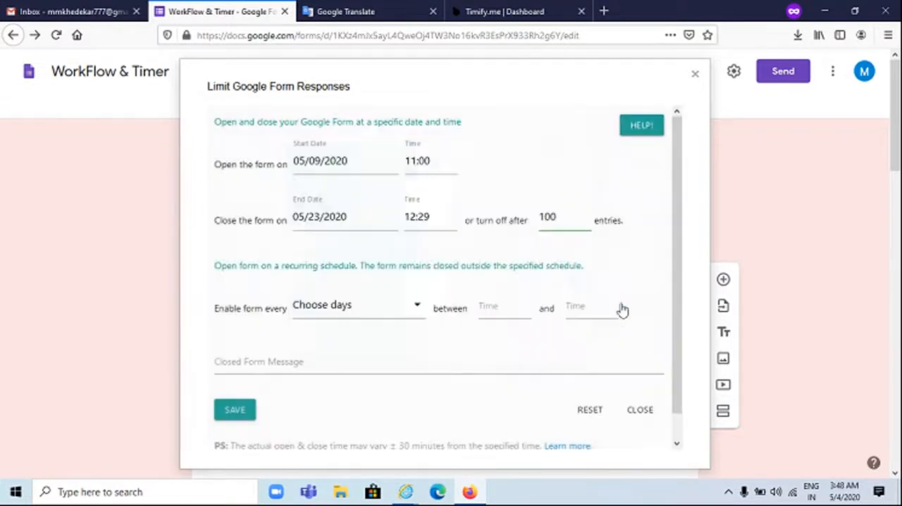
# Enable the form's recurring schedule for Monday, Tuesday, Wednesday, Thursday and Friday
pyautogui.click(343, 316)
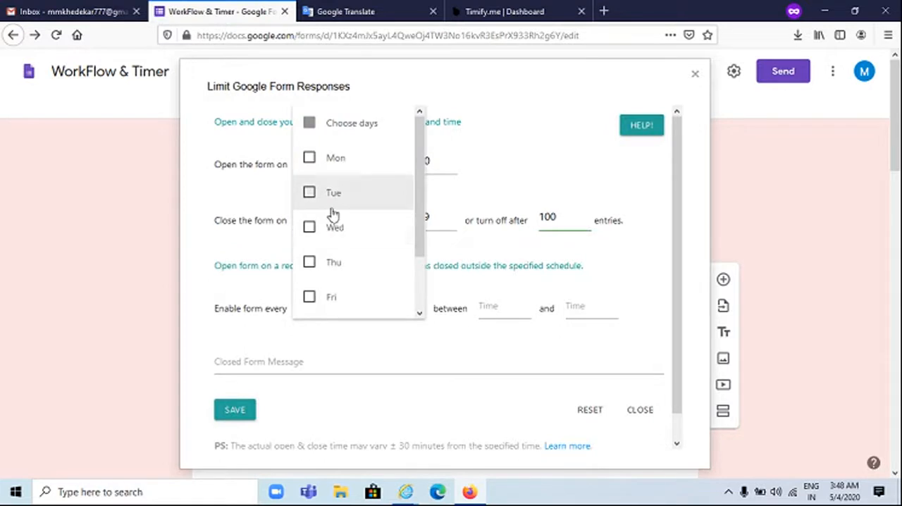
pyautogui.click(309, 159)
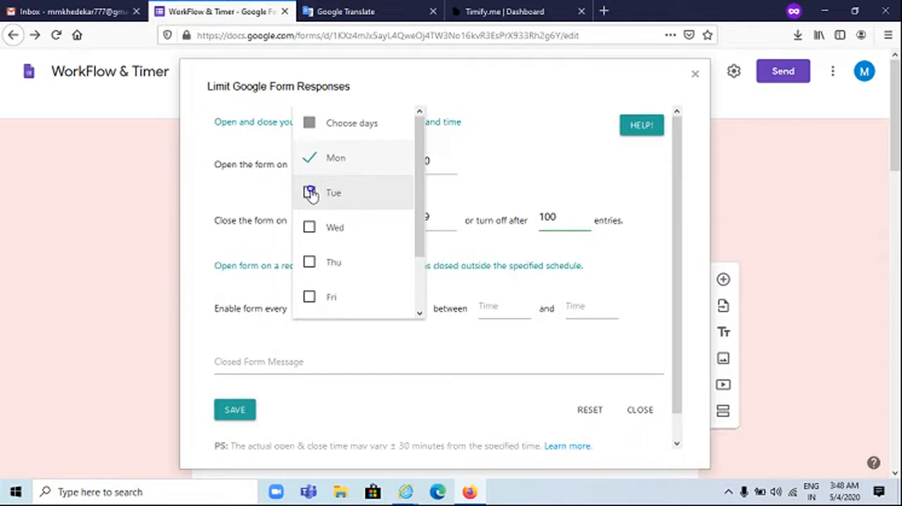
pyautogui.click(309, 192)
pyautogui.click(311, 235)
pyautogui.click(308, 259)
pyautogui.scroll(-2, 308, 243)
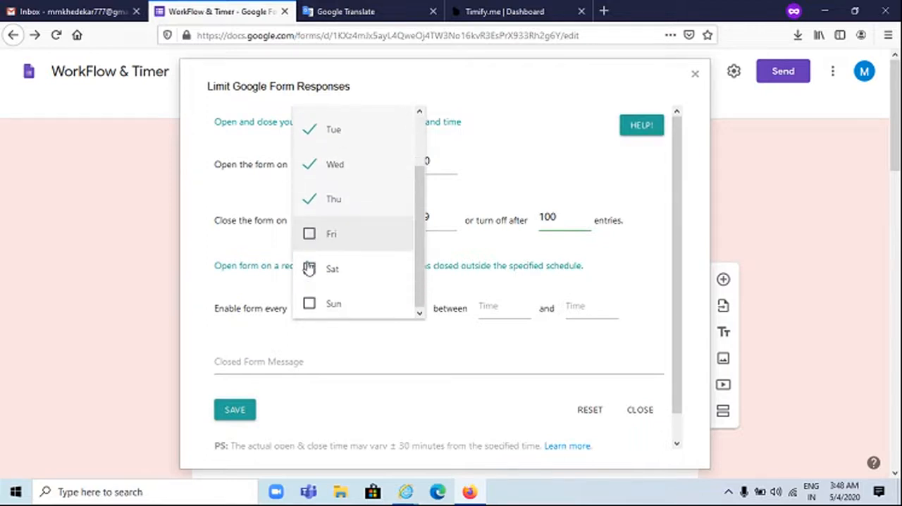
pyautogui.click(309, 234)
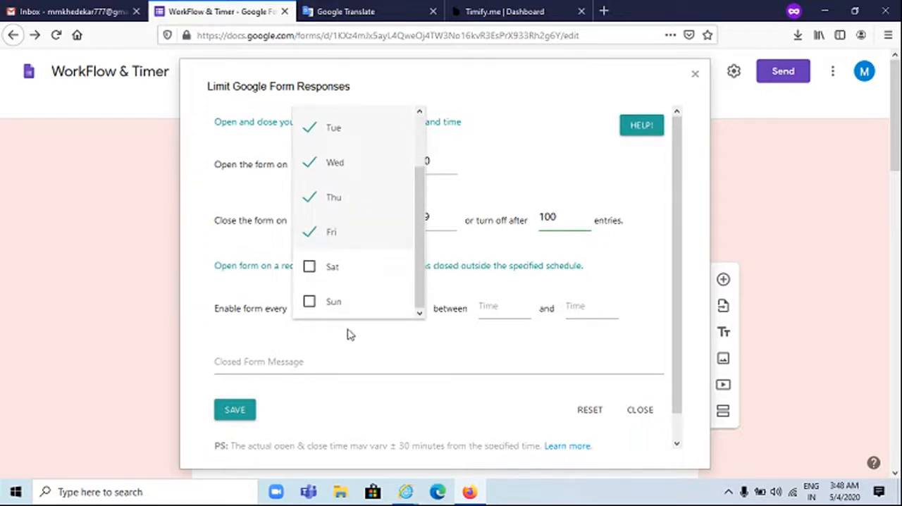
# Set the recurring schedule's daily opening hours to between 10:01 and 05:30
pyautogui.click(487, 311)
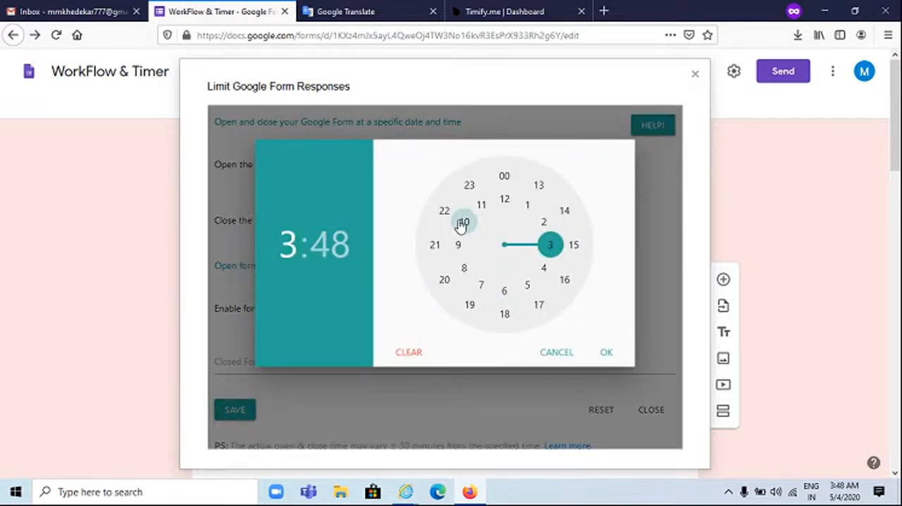
pyautogui.click(462, 223)
pyautogui.click(517, 175)
pyautogui.click(591, 316)
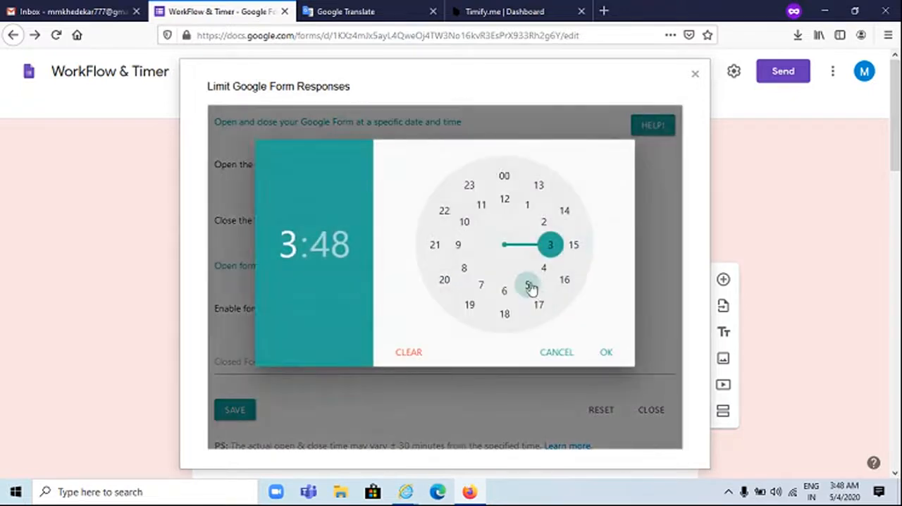
pyautogui.click(529, 287)
pyautogui.click(501, 317)
pyautogui.click(606, 352)
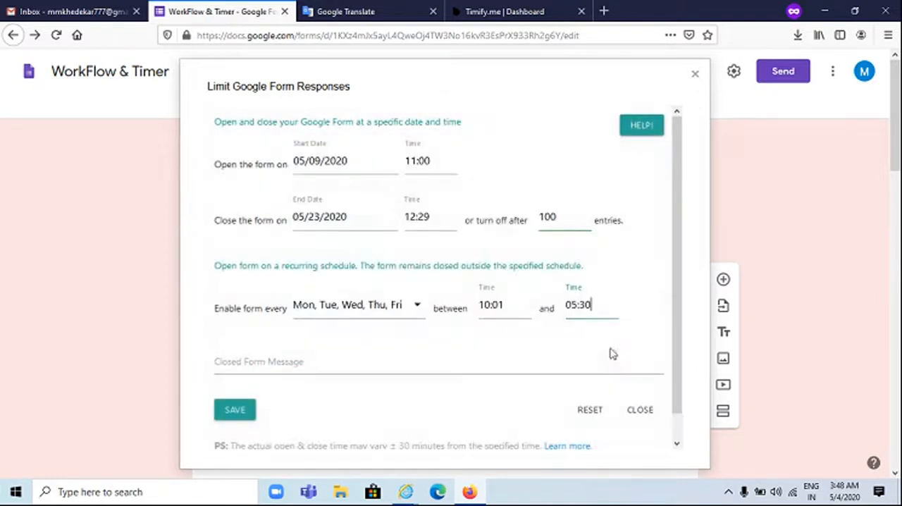
# Enter the closed form message "This Quiz is closed for submission" and close the response limit settings without saving
pyautogui.click(304, 362)
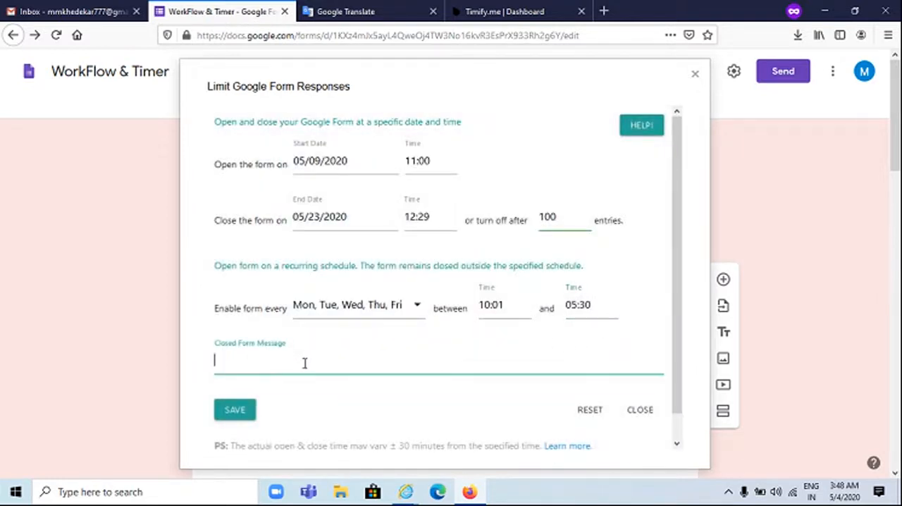
pyautogui.write('This Quizi is')
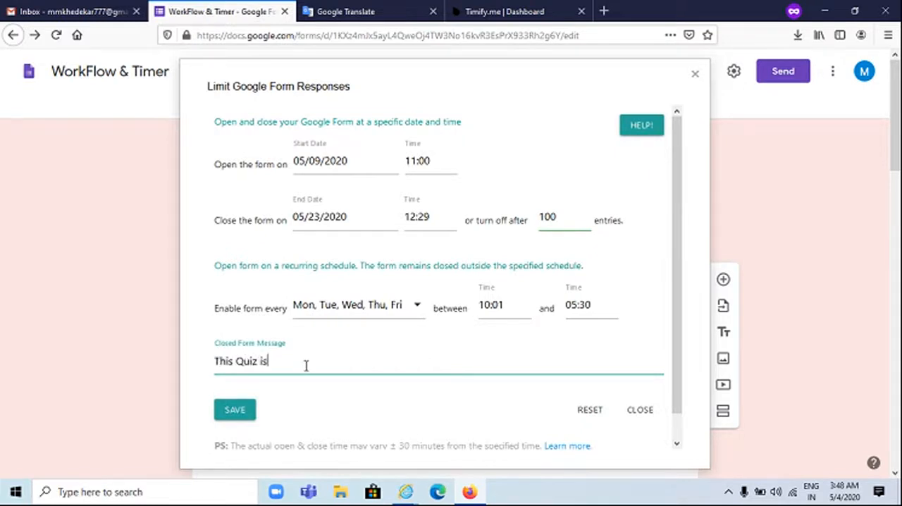
pyautogui.write(' closed for submisssion')
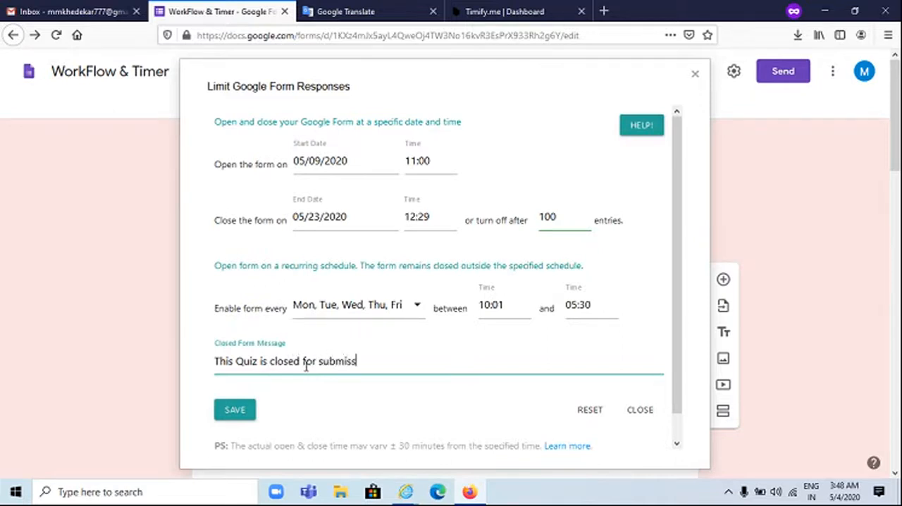
pyautogui.press('BackSpace')
pyautogui.press('BackSpace')
pyautogui.press('BackSpace')
pyautogui.press('BackSpace')
pyautogui.write('ion')
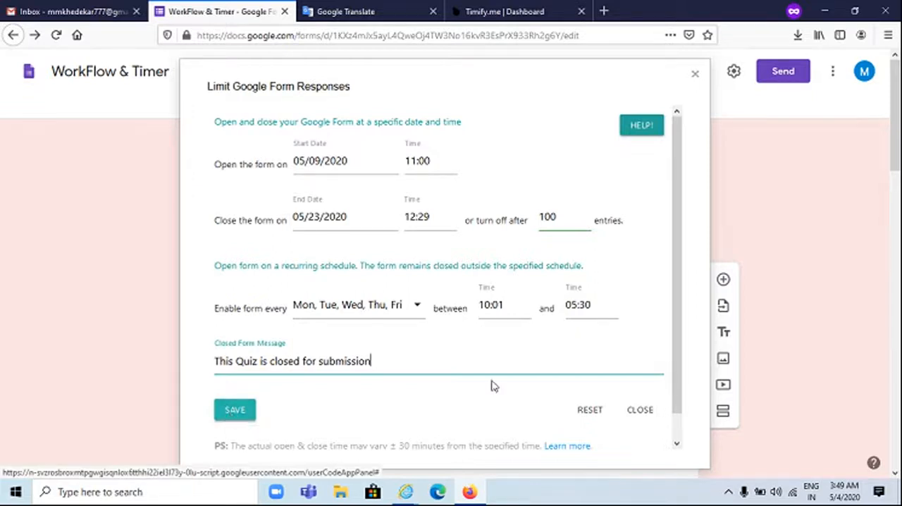
pyautogui.click(641, 410)
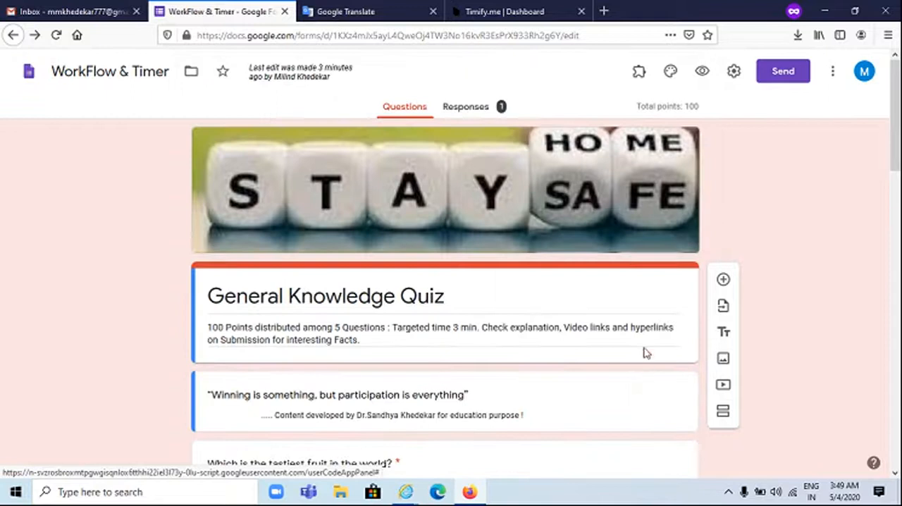